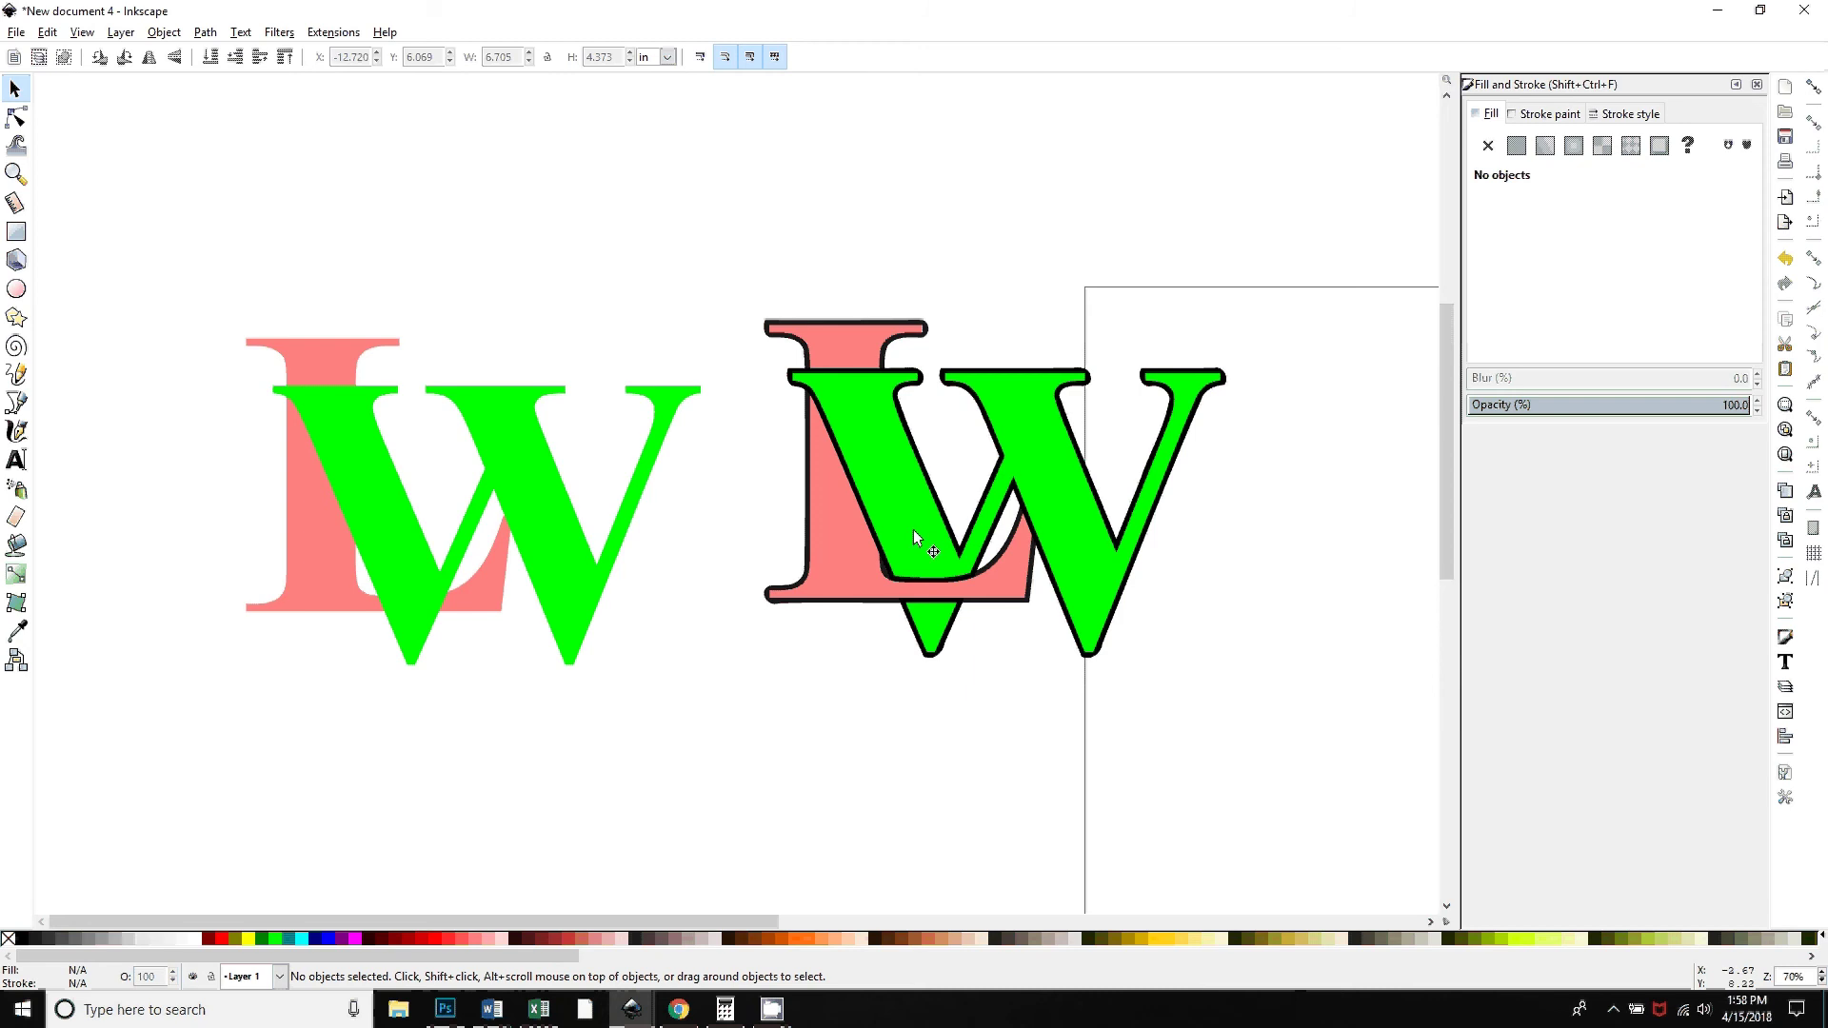
# Move the W and L fills of the outlined monogram off their black outline shapes, and undo the moves
pyautogui.moveTo(934, 522); pyautogui.dragTo(1079, 257)
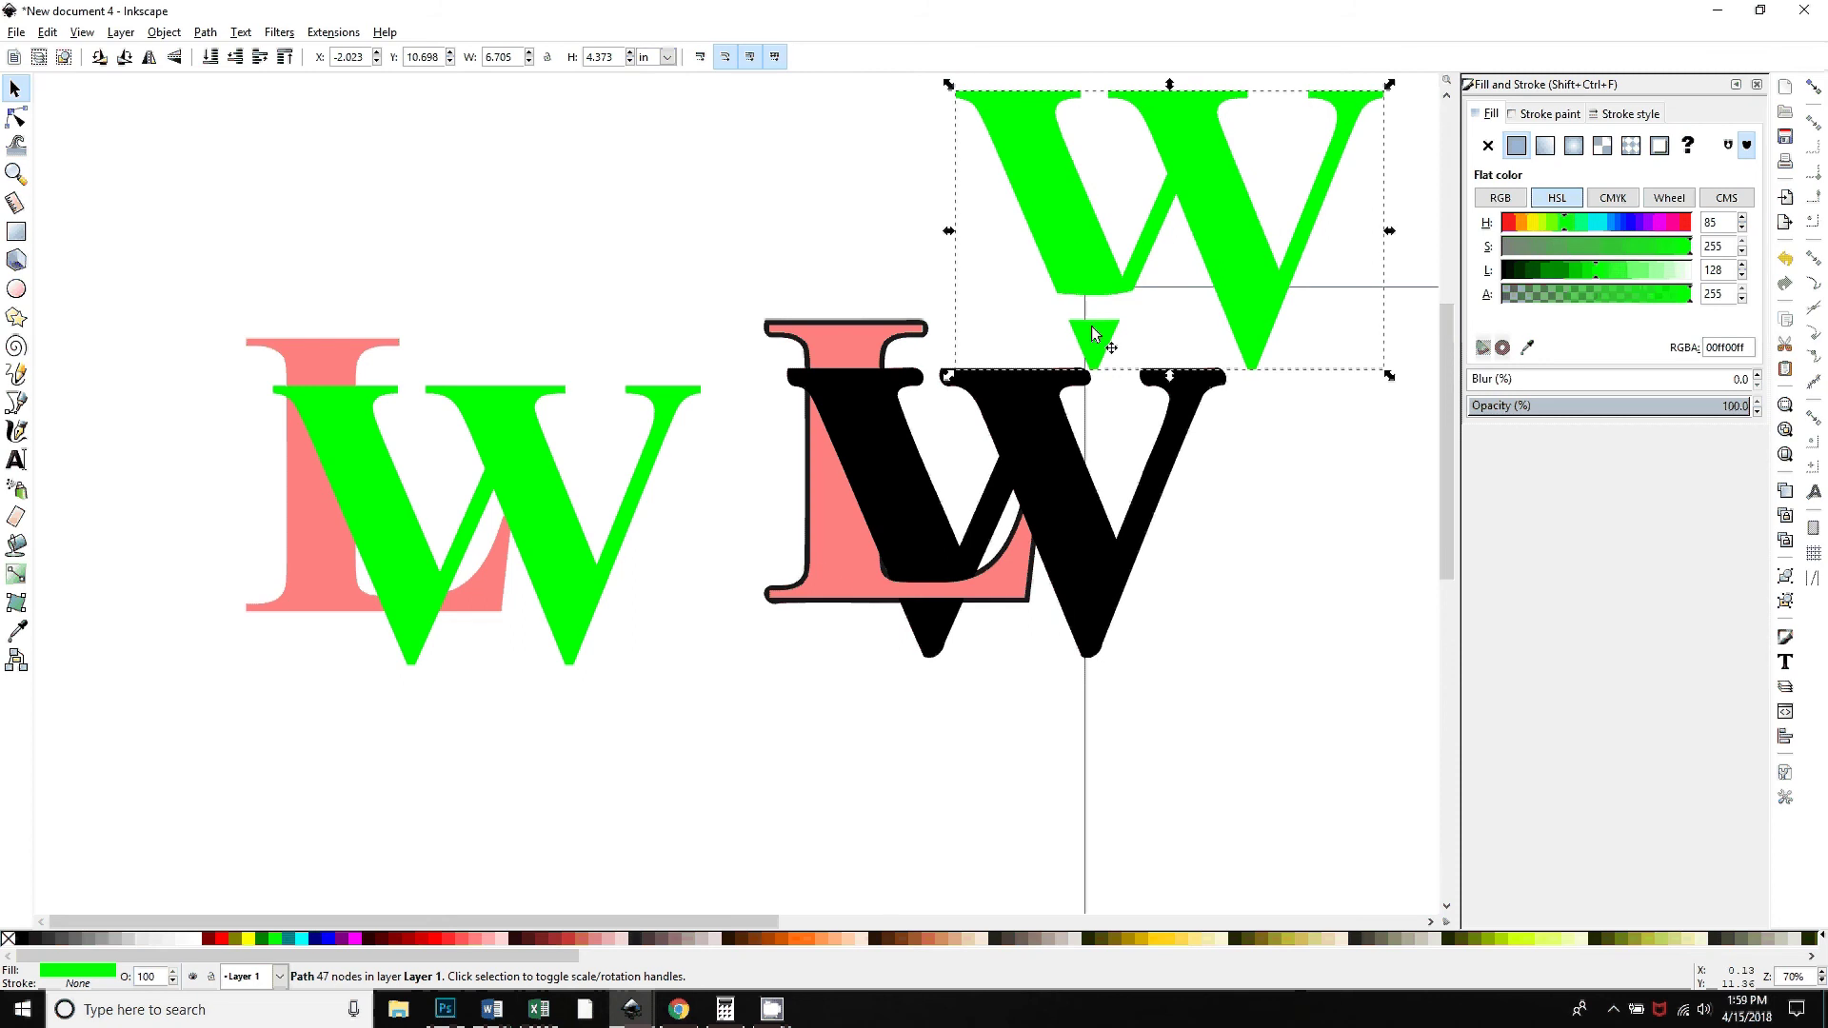
pyautogui.moveTo(820, 565); pyautogui.dragTo(761, 775)
pyautogui.hotkey('ctrl', 'z')
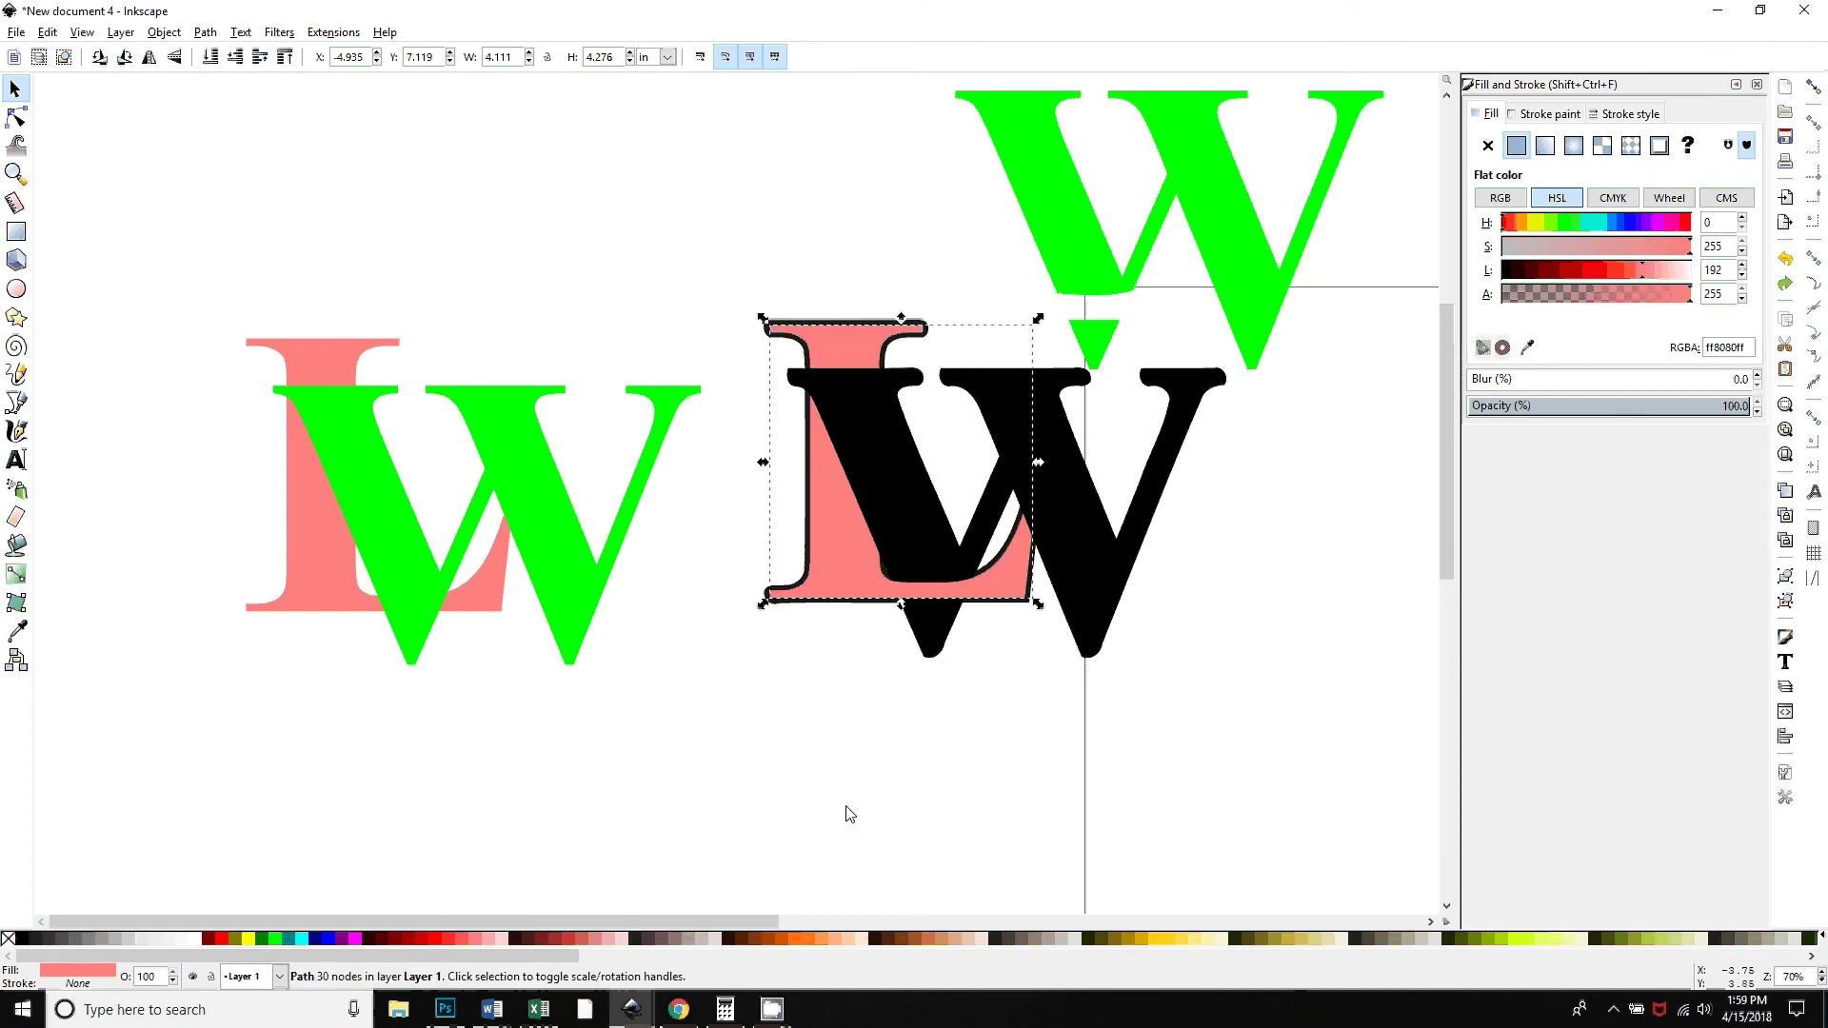
pyautogui.hotkey('ctrl', 'z')
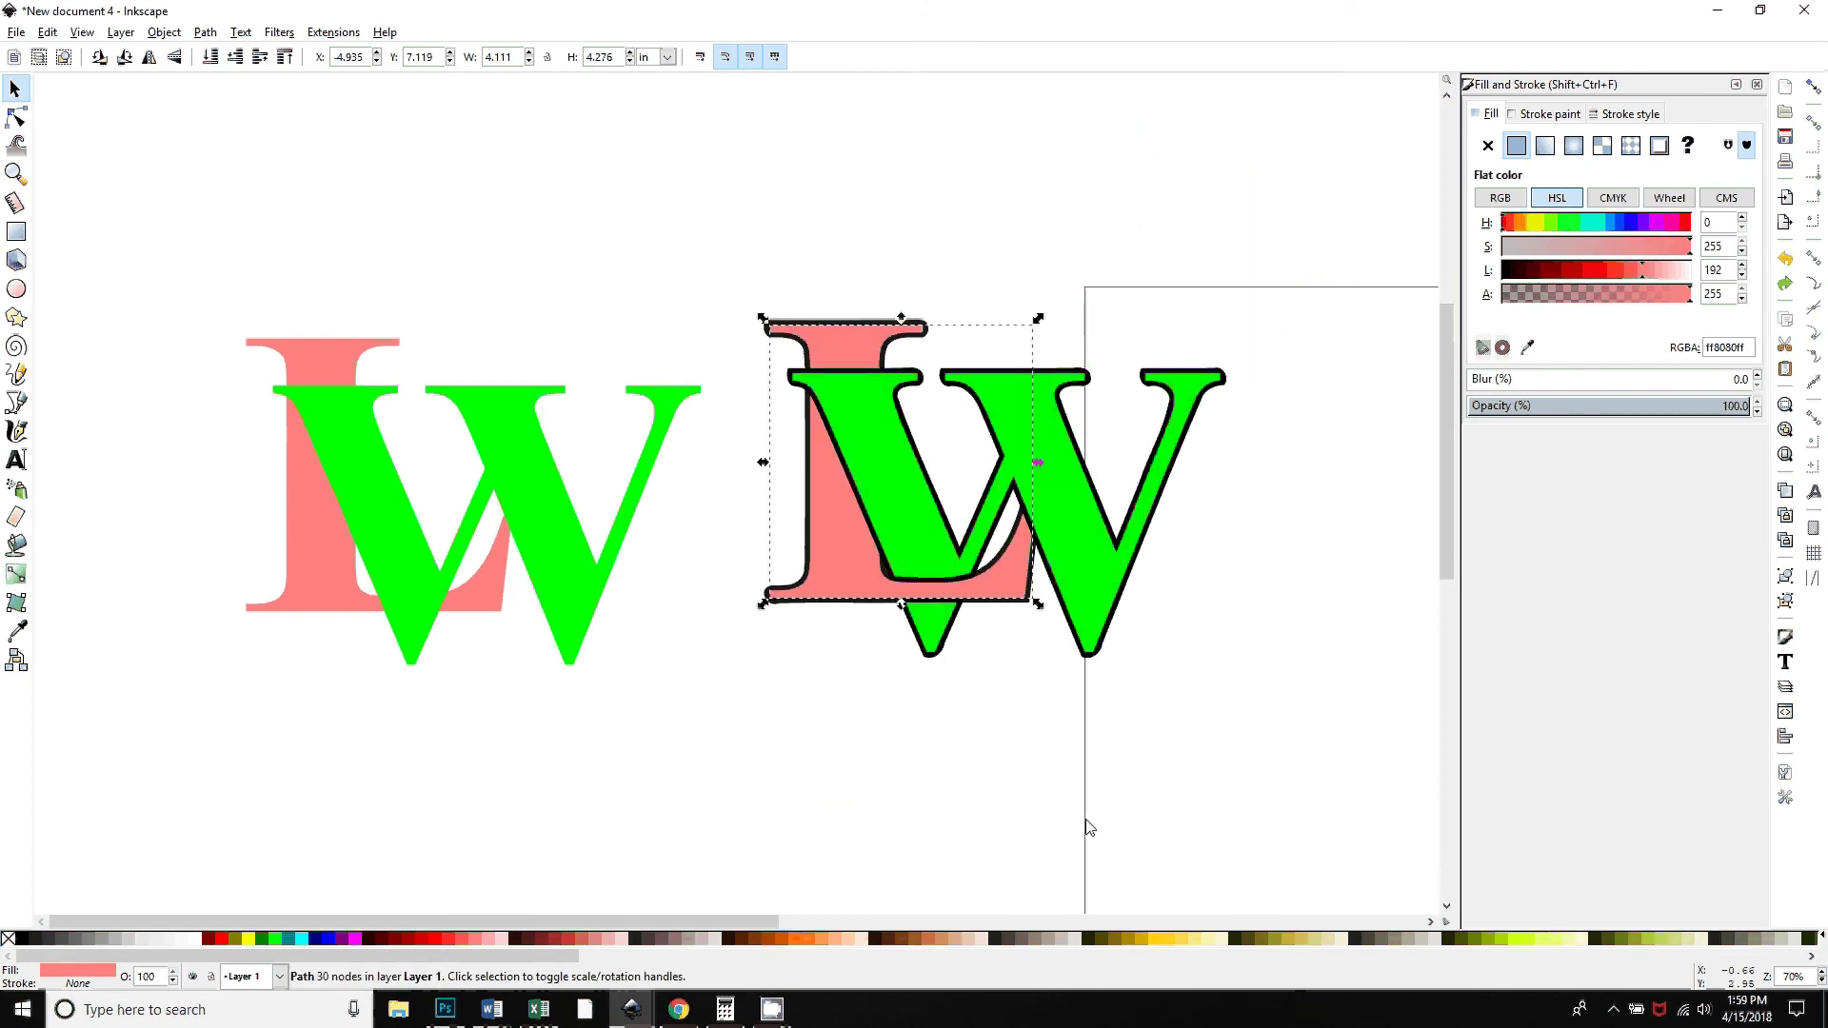
pyautogui.click(820, 737)
pyautogui.click(930, 664)
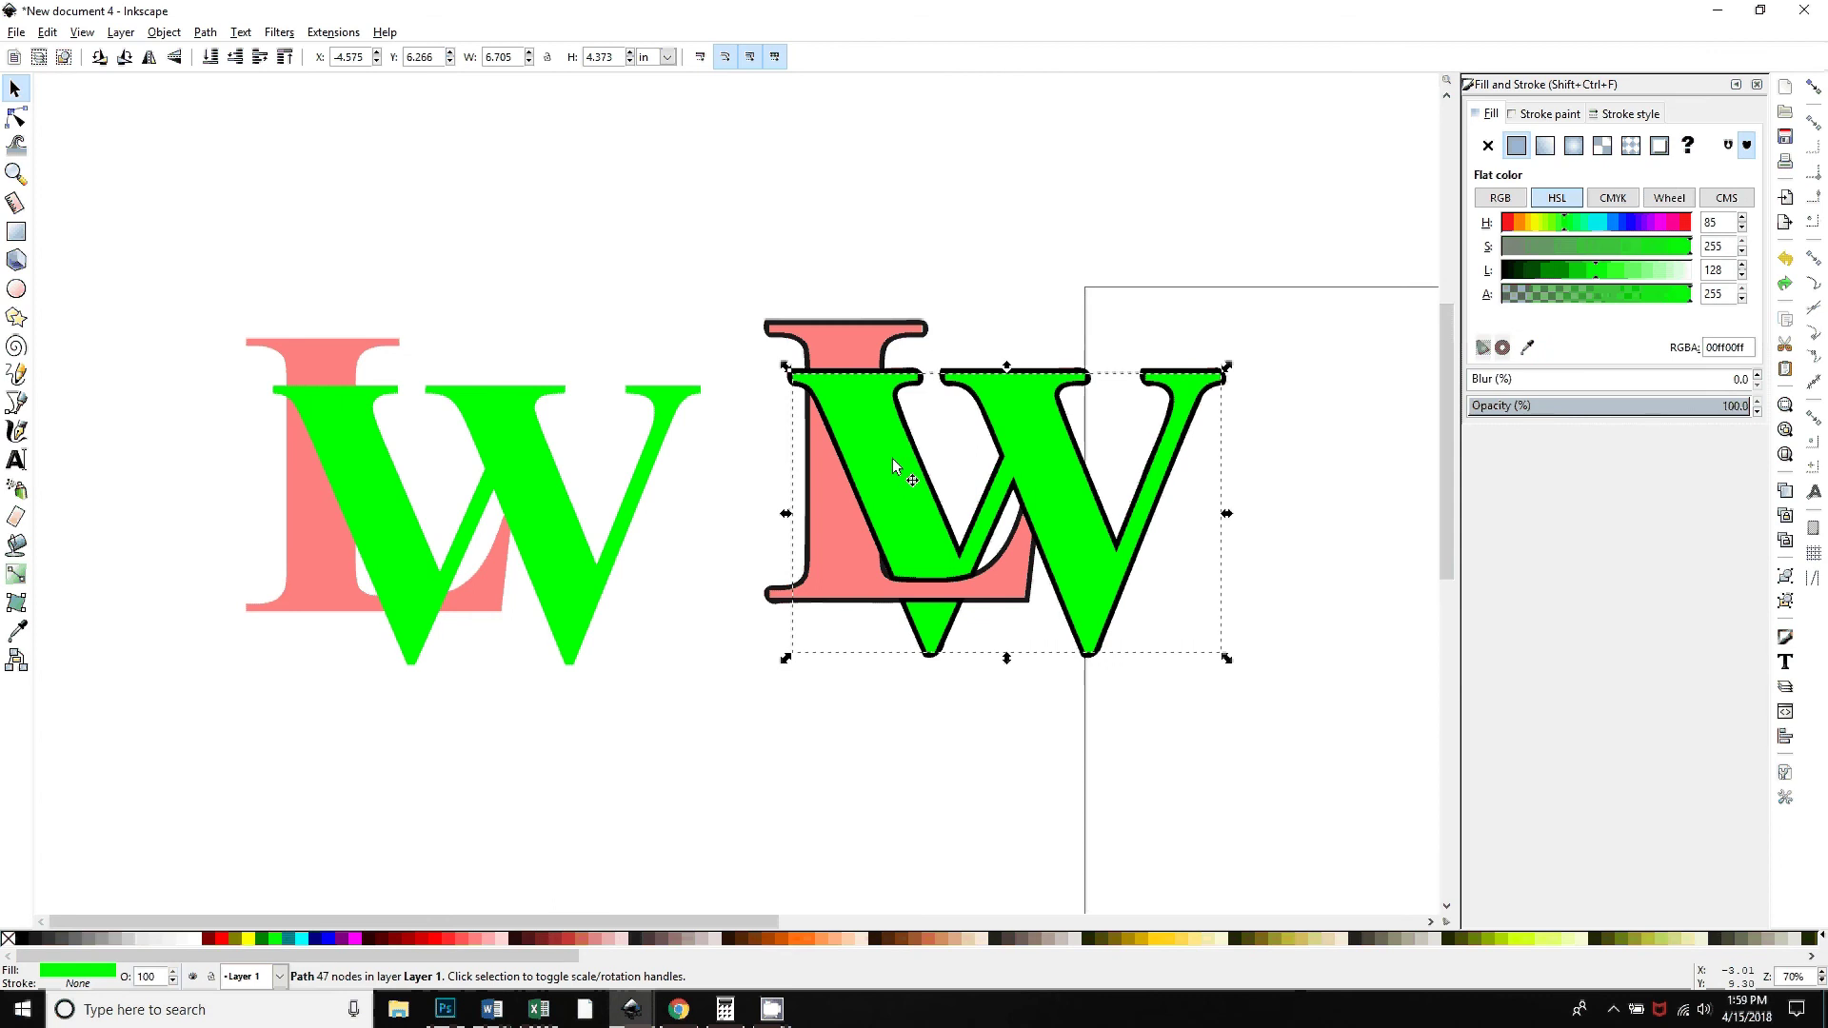
pyautogui.hotkey('ctrl', 'shift', 'z')
pyautogui.moveTo(842, 354); pyautogui.dragTo(653, 457)
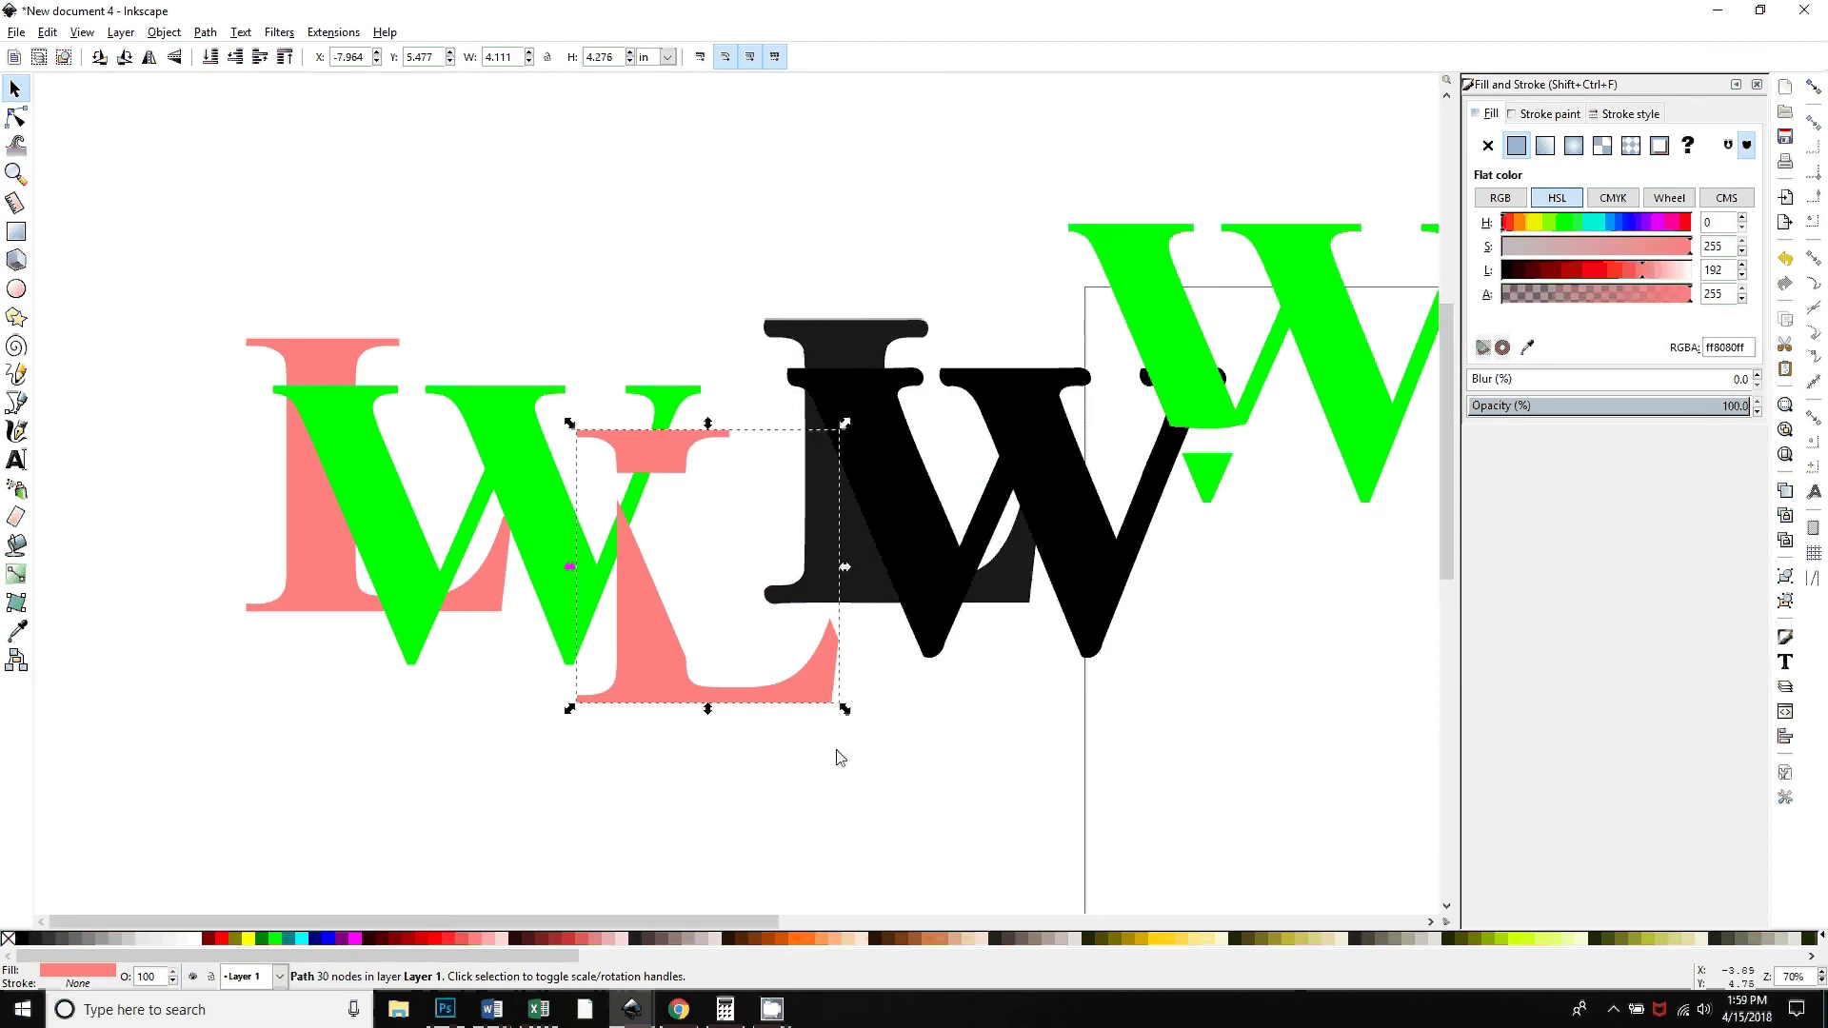
pyautogui.hotkey('ctrl', 'z')
pyautogui.hotkey('ctrl', 'z')
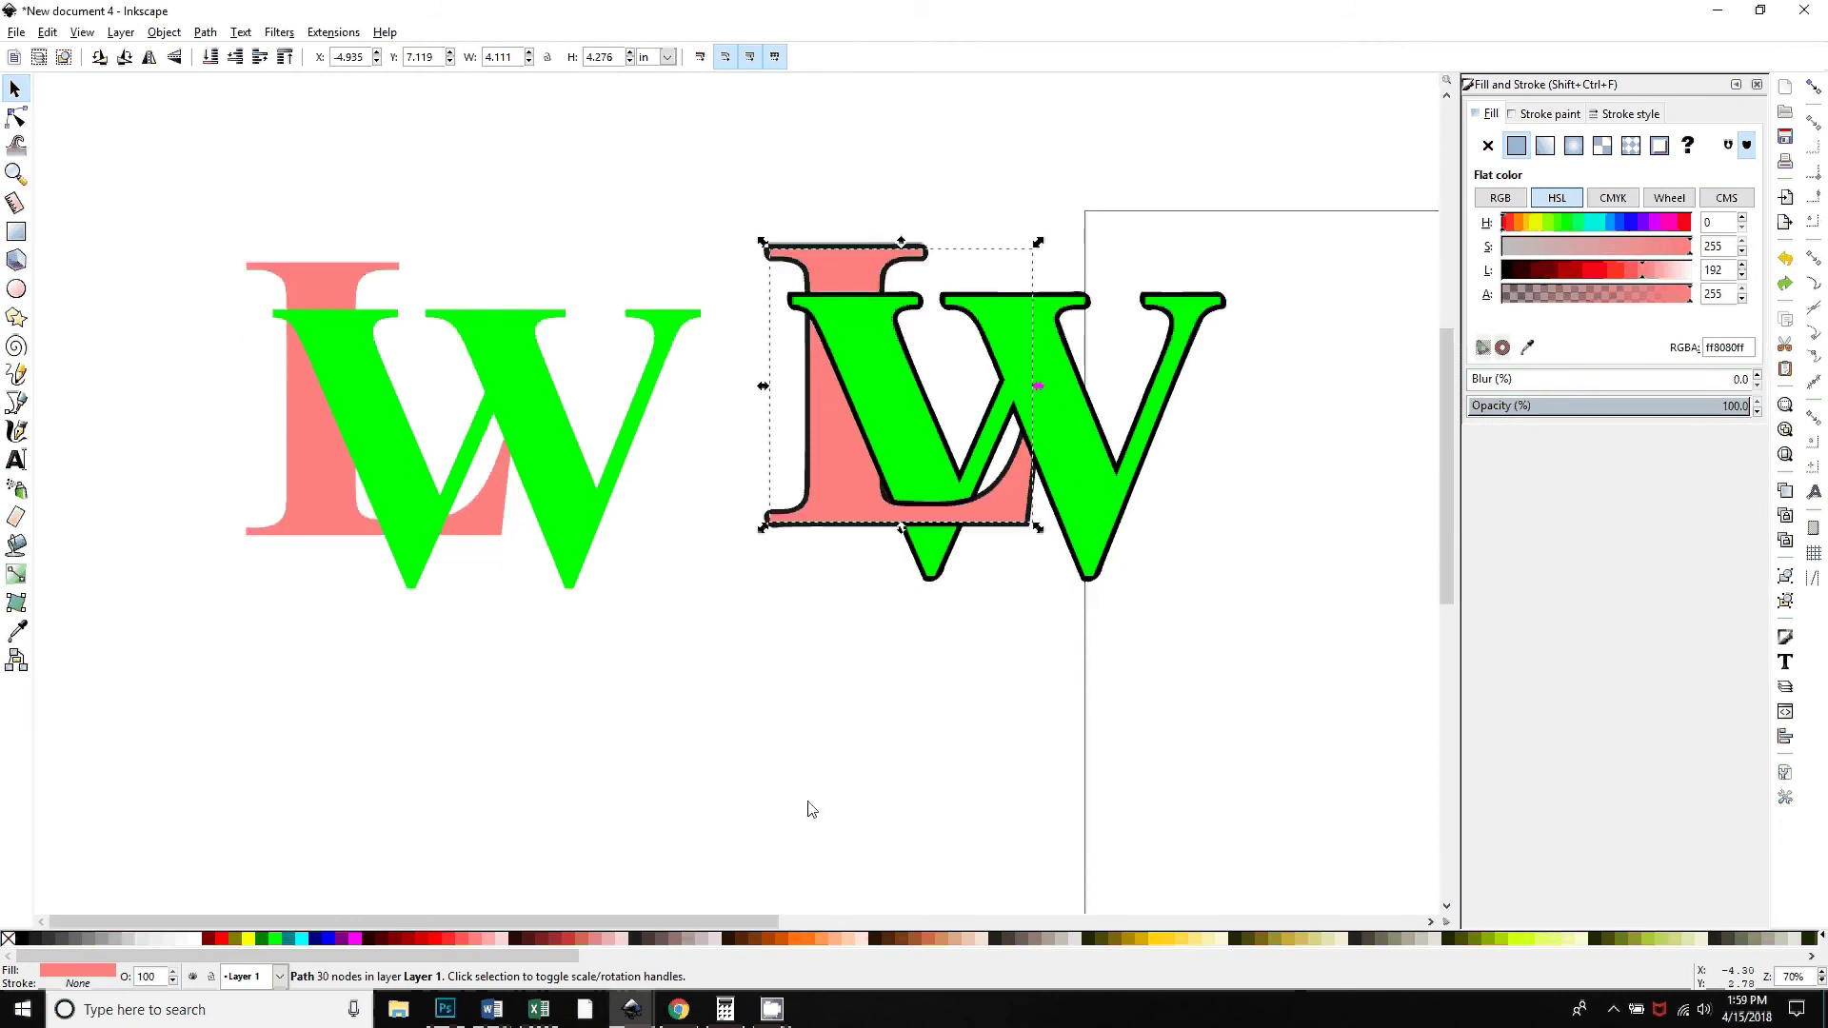
# Build a black outline behind the plain green W from an outset duplicate filled black and sent to the bottom
pyautogui.moveTo(481, 800); pyautogui.dragTo(653, 799)
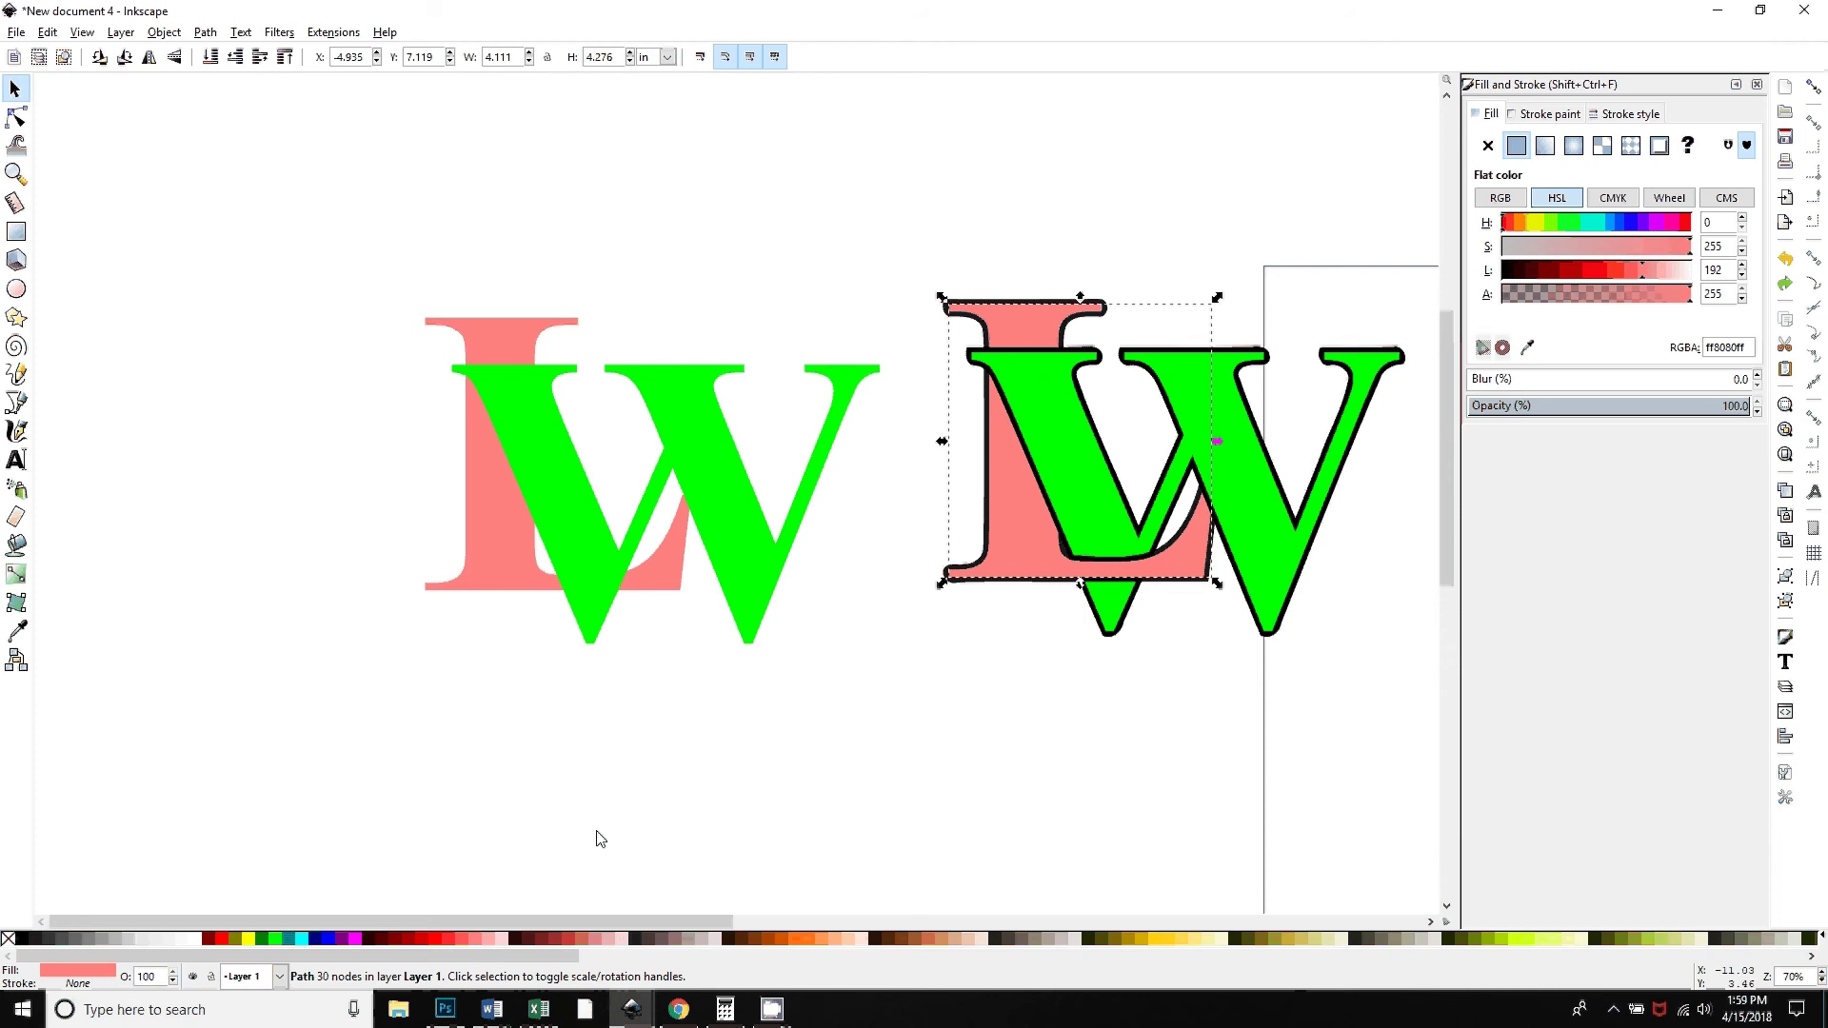
pyautogui.click(560, 639)
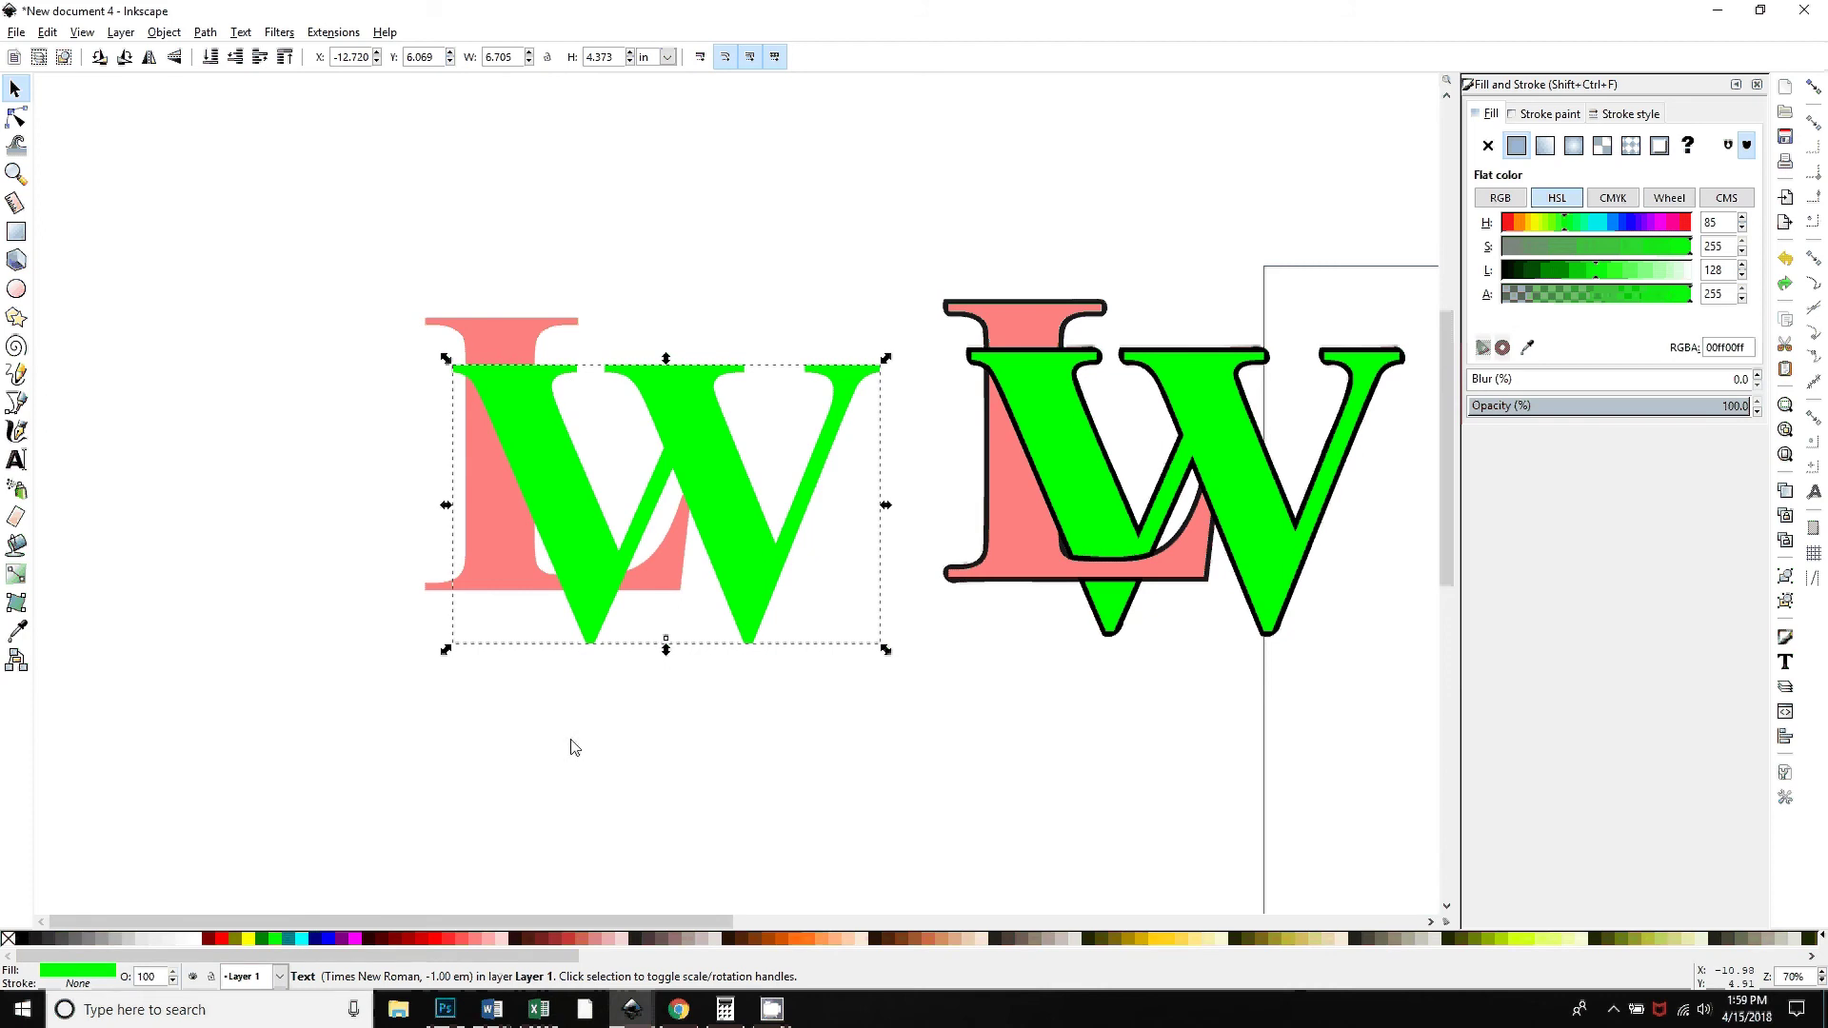
pyautogui.keyDown('ctrl'); pyautogui.click(624, 679); pyautogui.keyUp('ctrl')
pyautogui.click(588, 631)
pyautogui.click(20, 940)
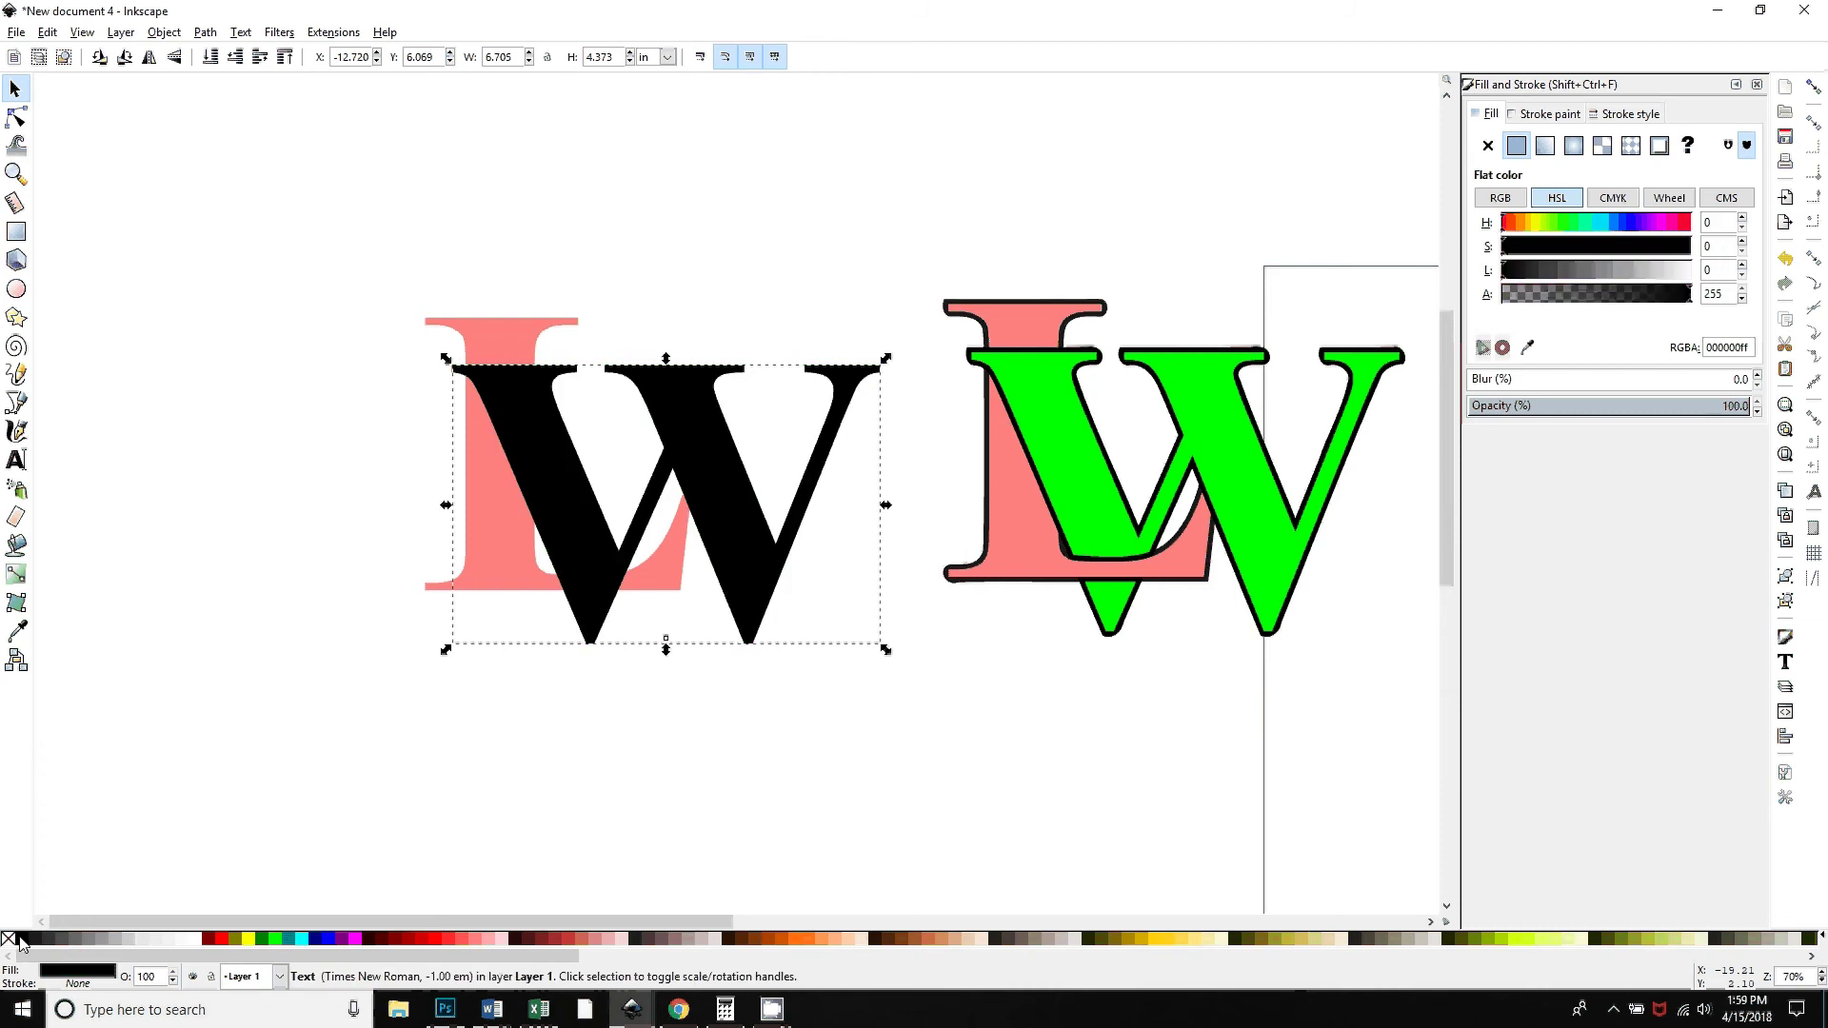
pyautogui.hotkey('ctrl', 'z')
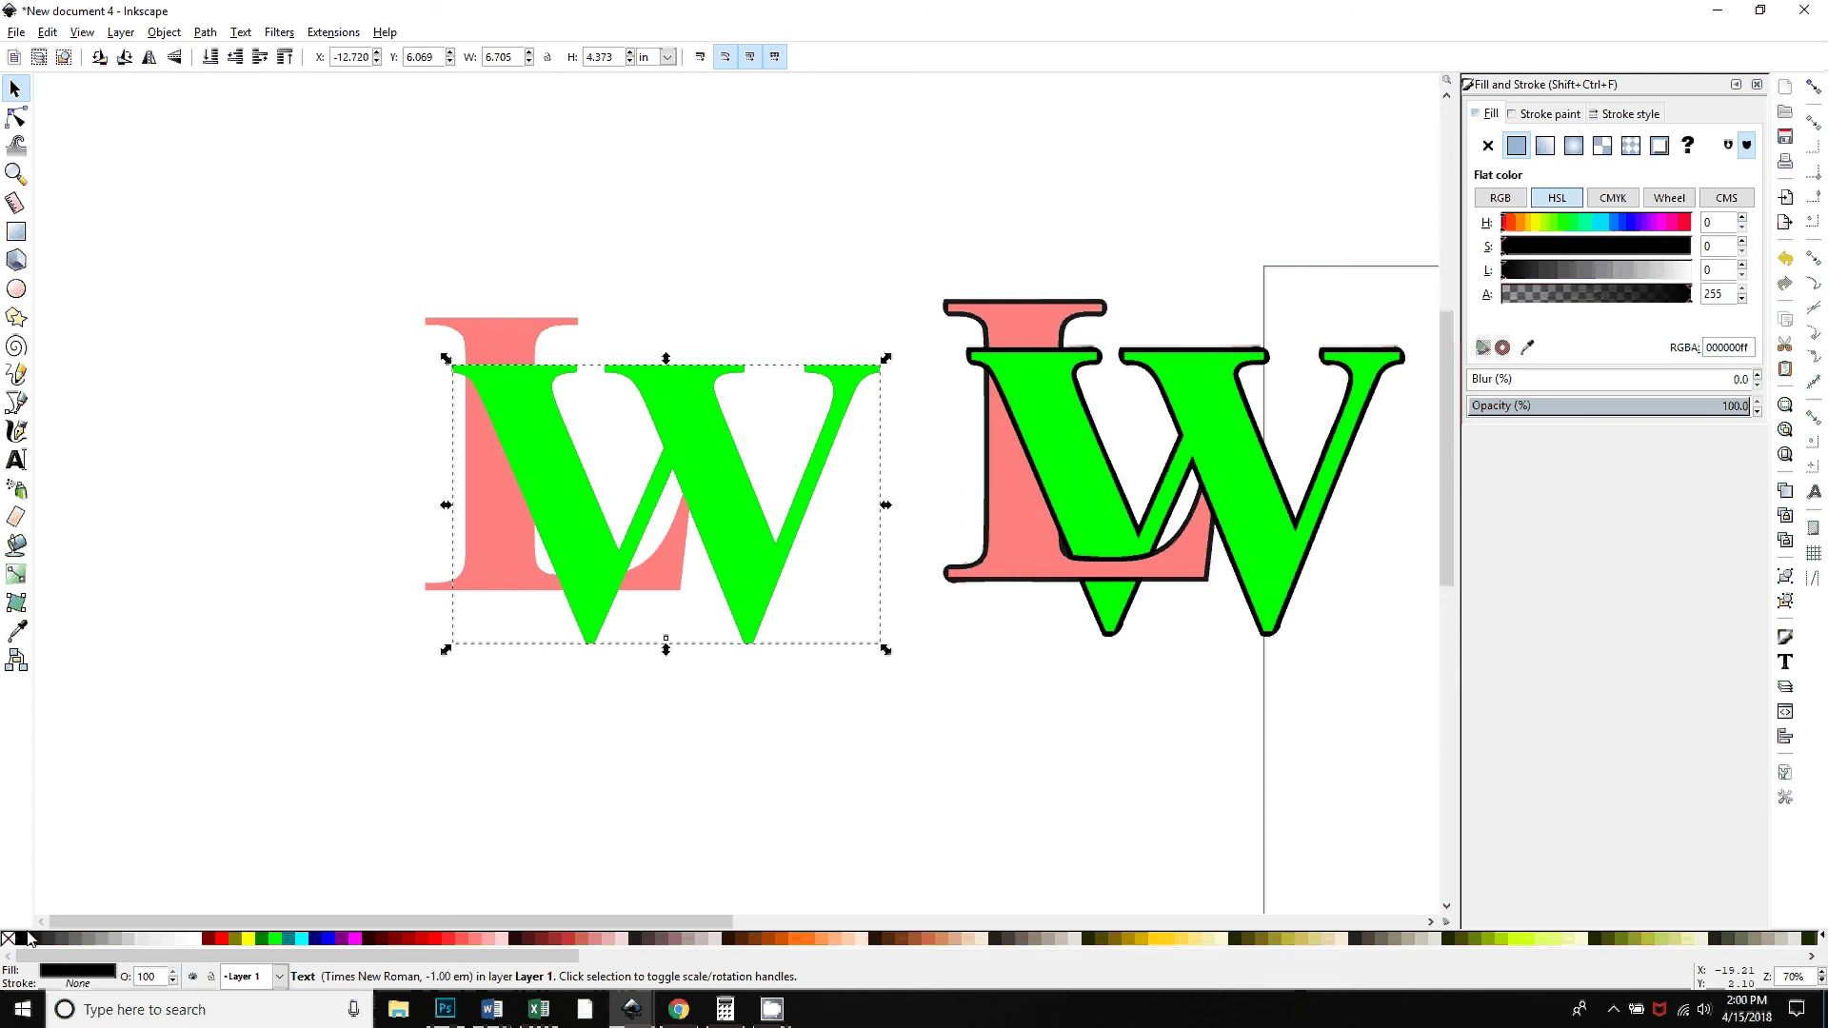
pyautogui.hotkey('shift', 'ctrl', 'c')
pyautogui.keyDown('shift'); pyautogui.click(28, 937); pyautogui.keyUp('shift')
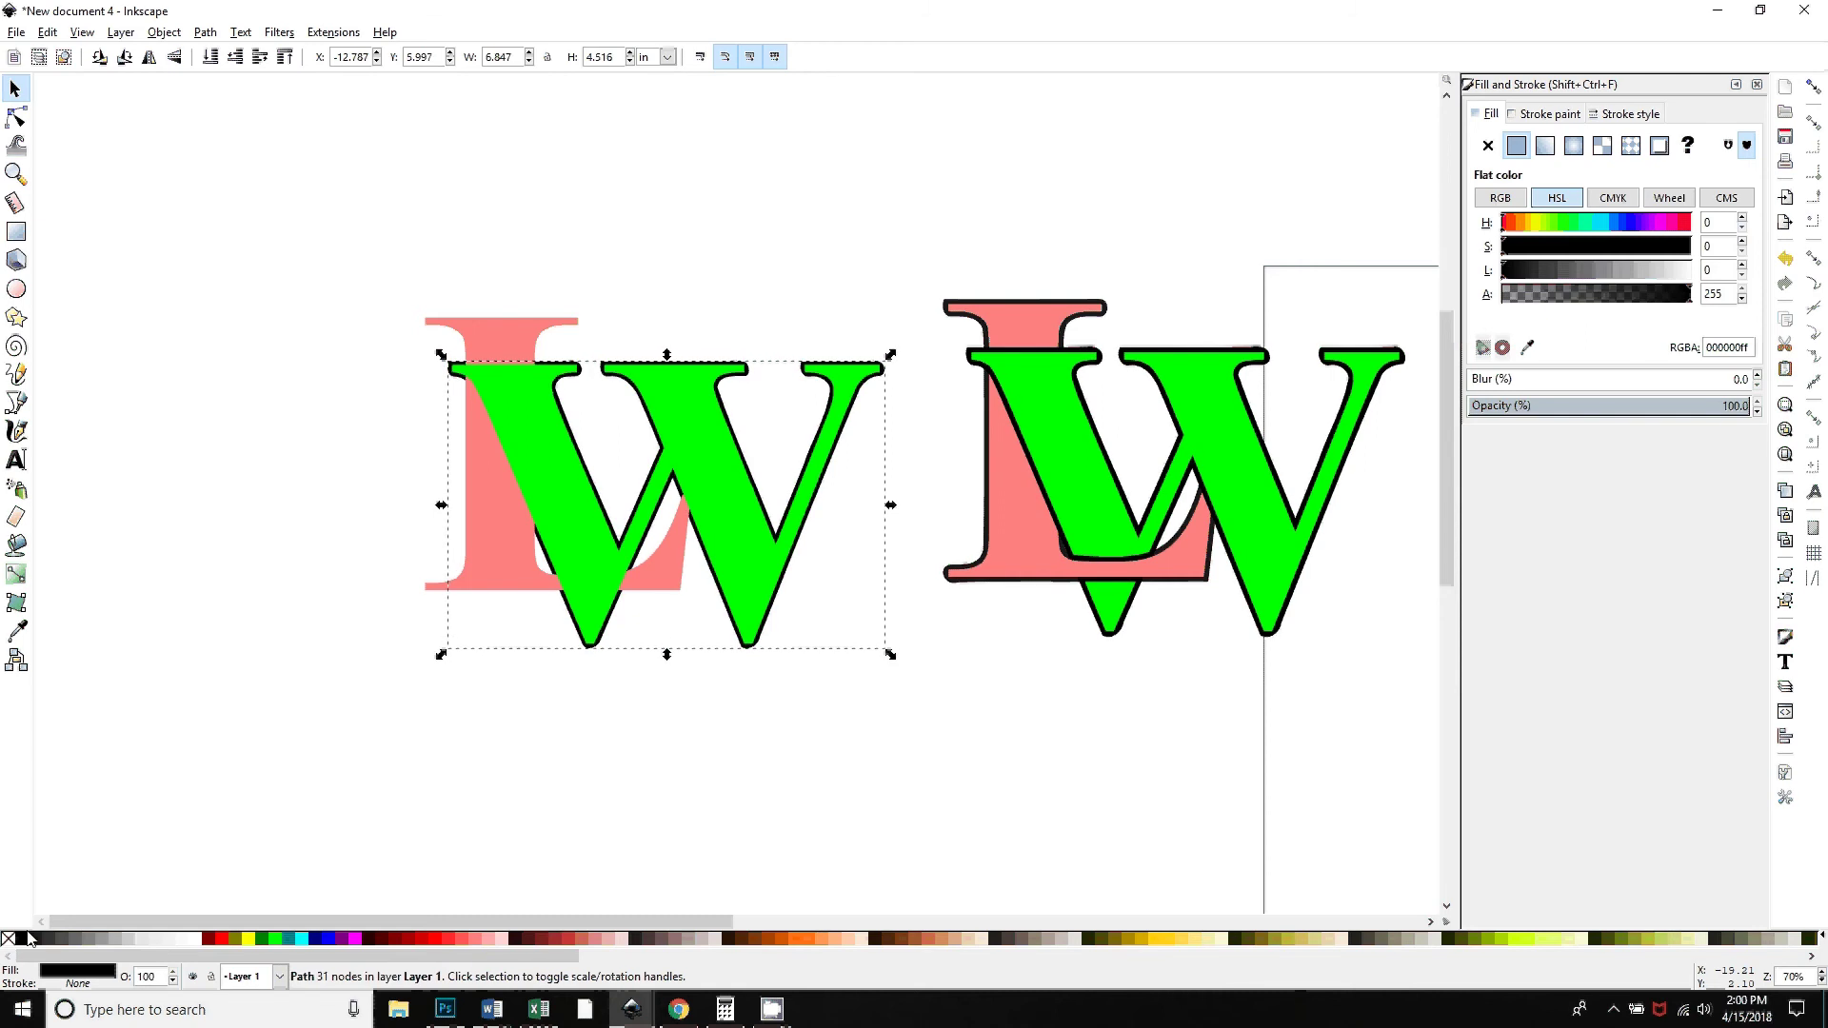
pyautogui.hotkey('ctrl', ')')
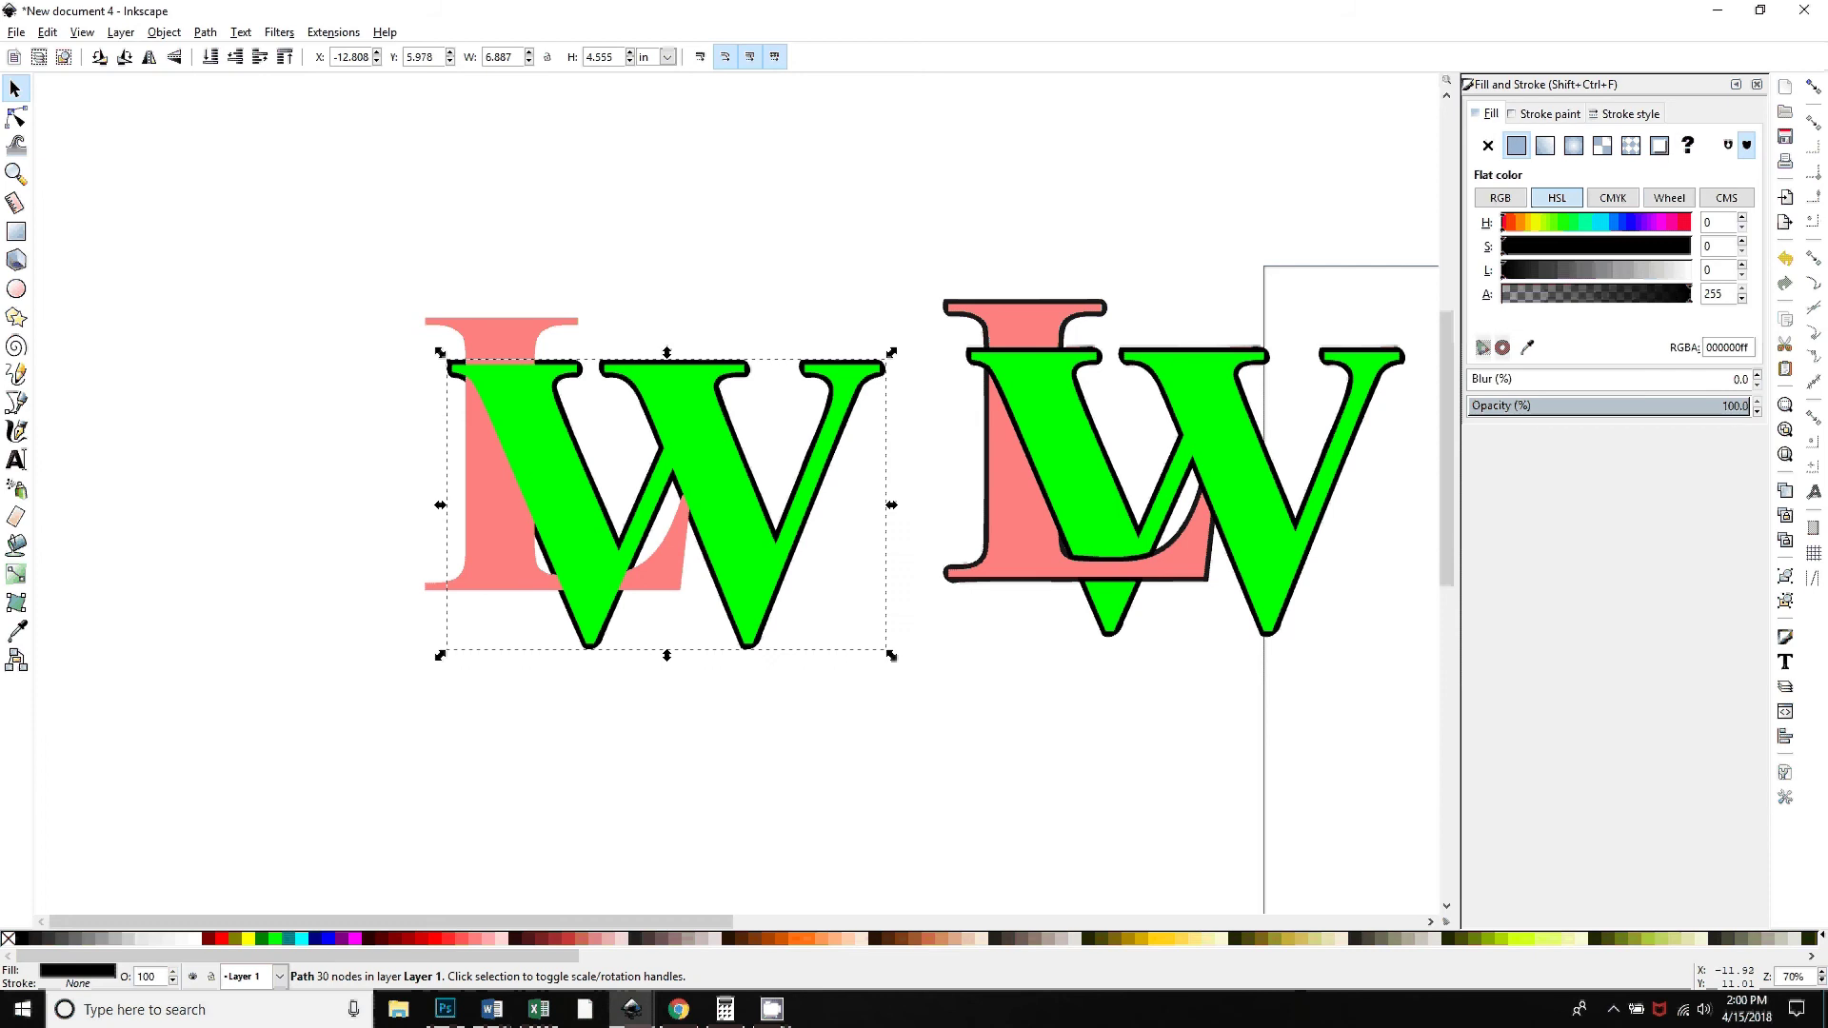
# Build a matching black outline behind the plain pink L from an outset duplicate filled black and lowered behind the letters
pyautogui.press('Tab')
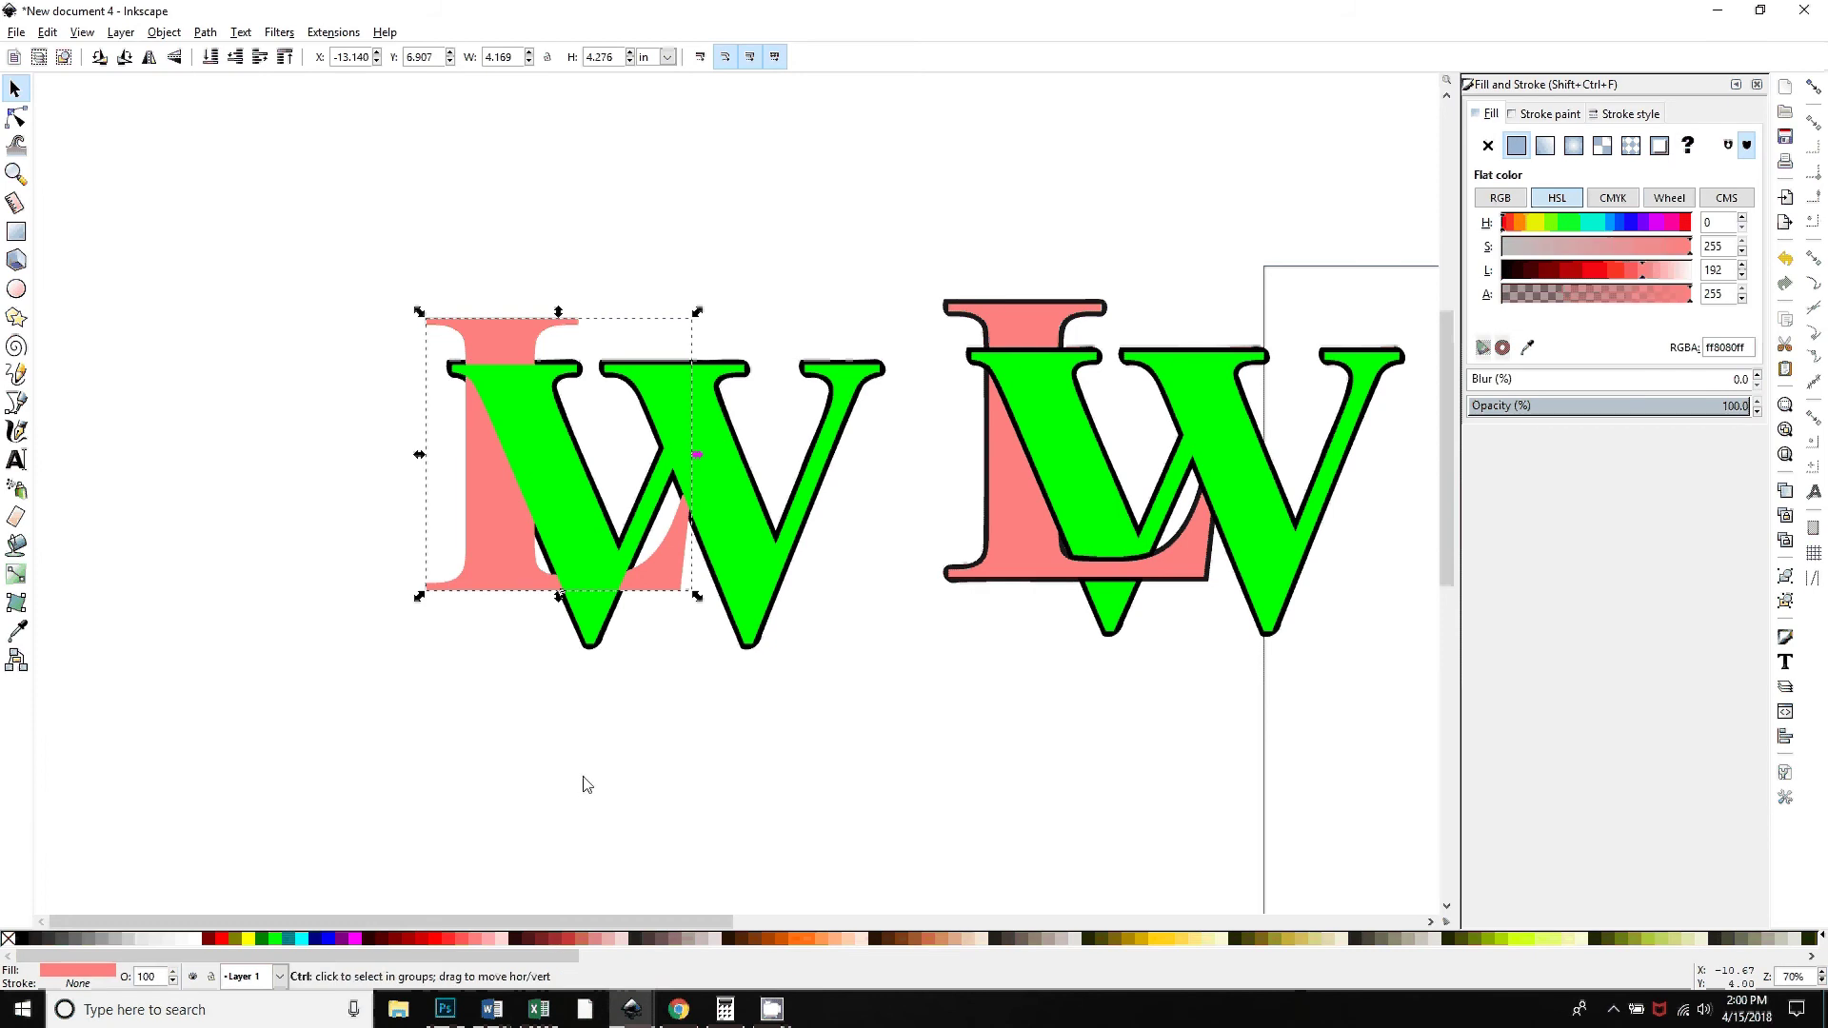
pyautogui.press('Home')
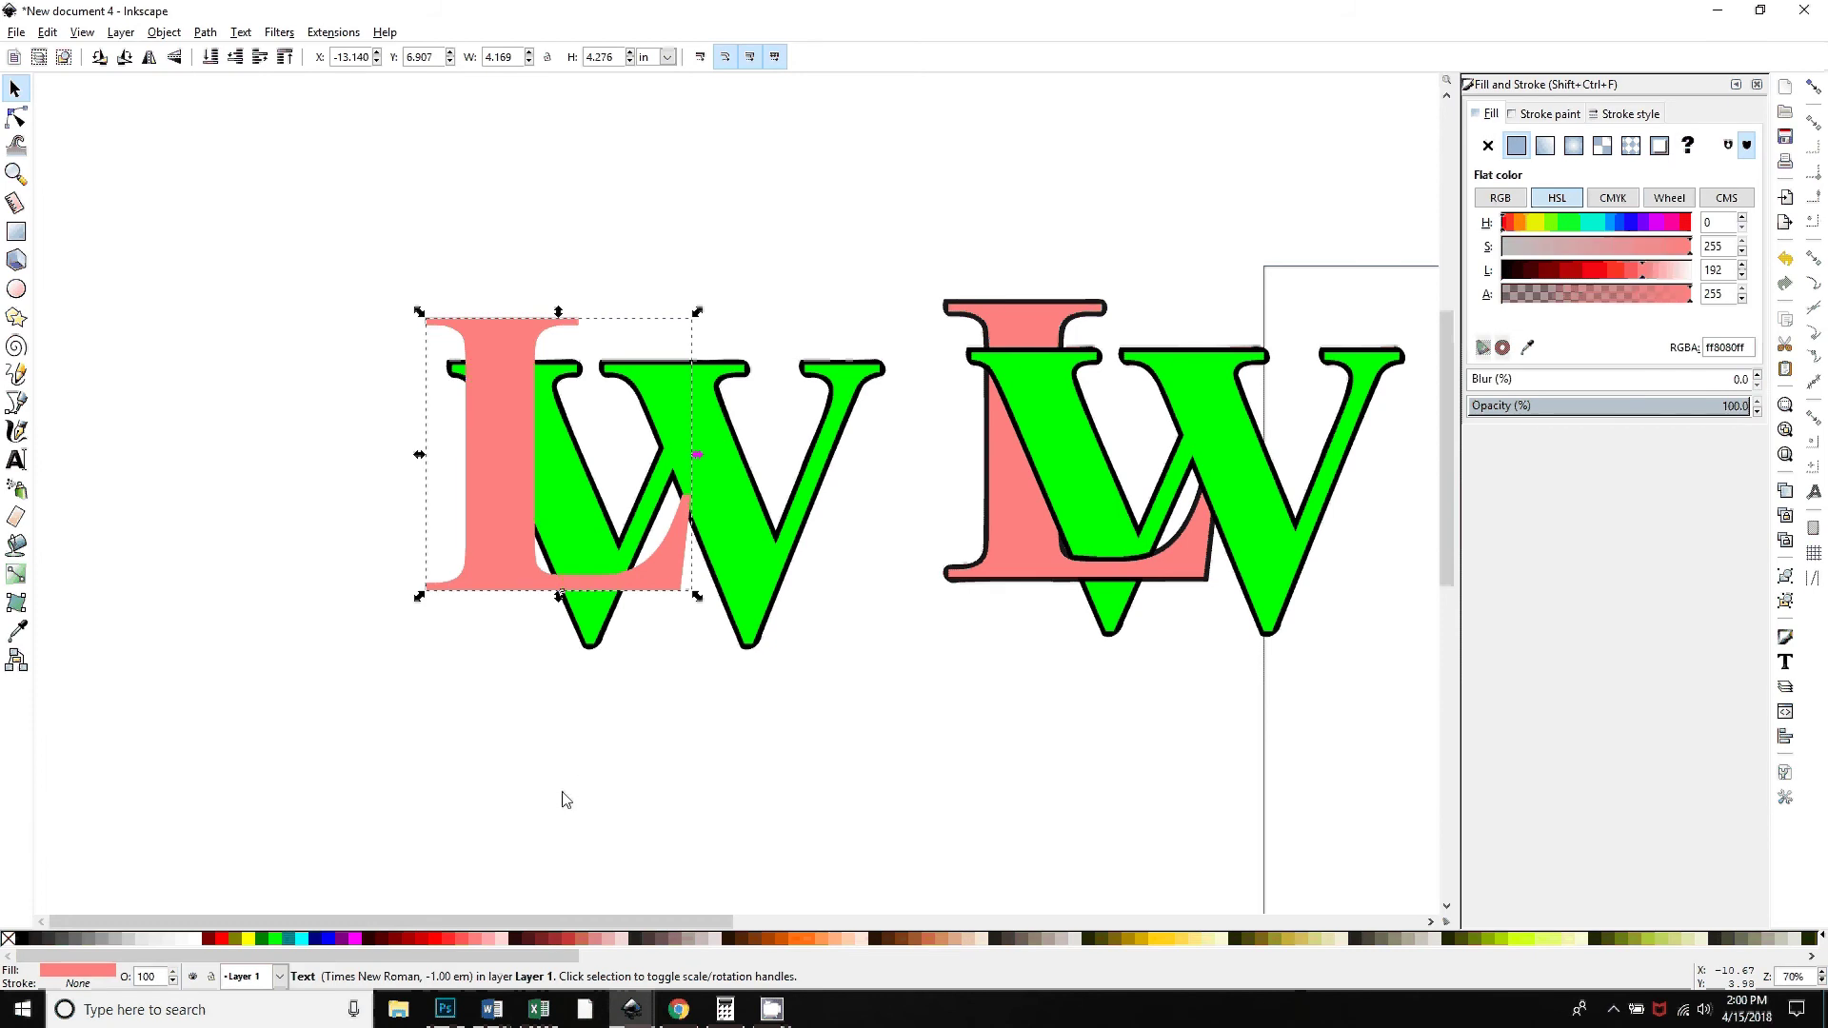
pyautogui.click(25, 942)
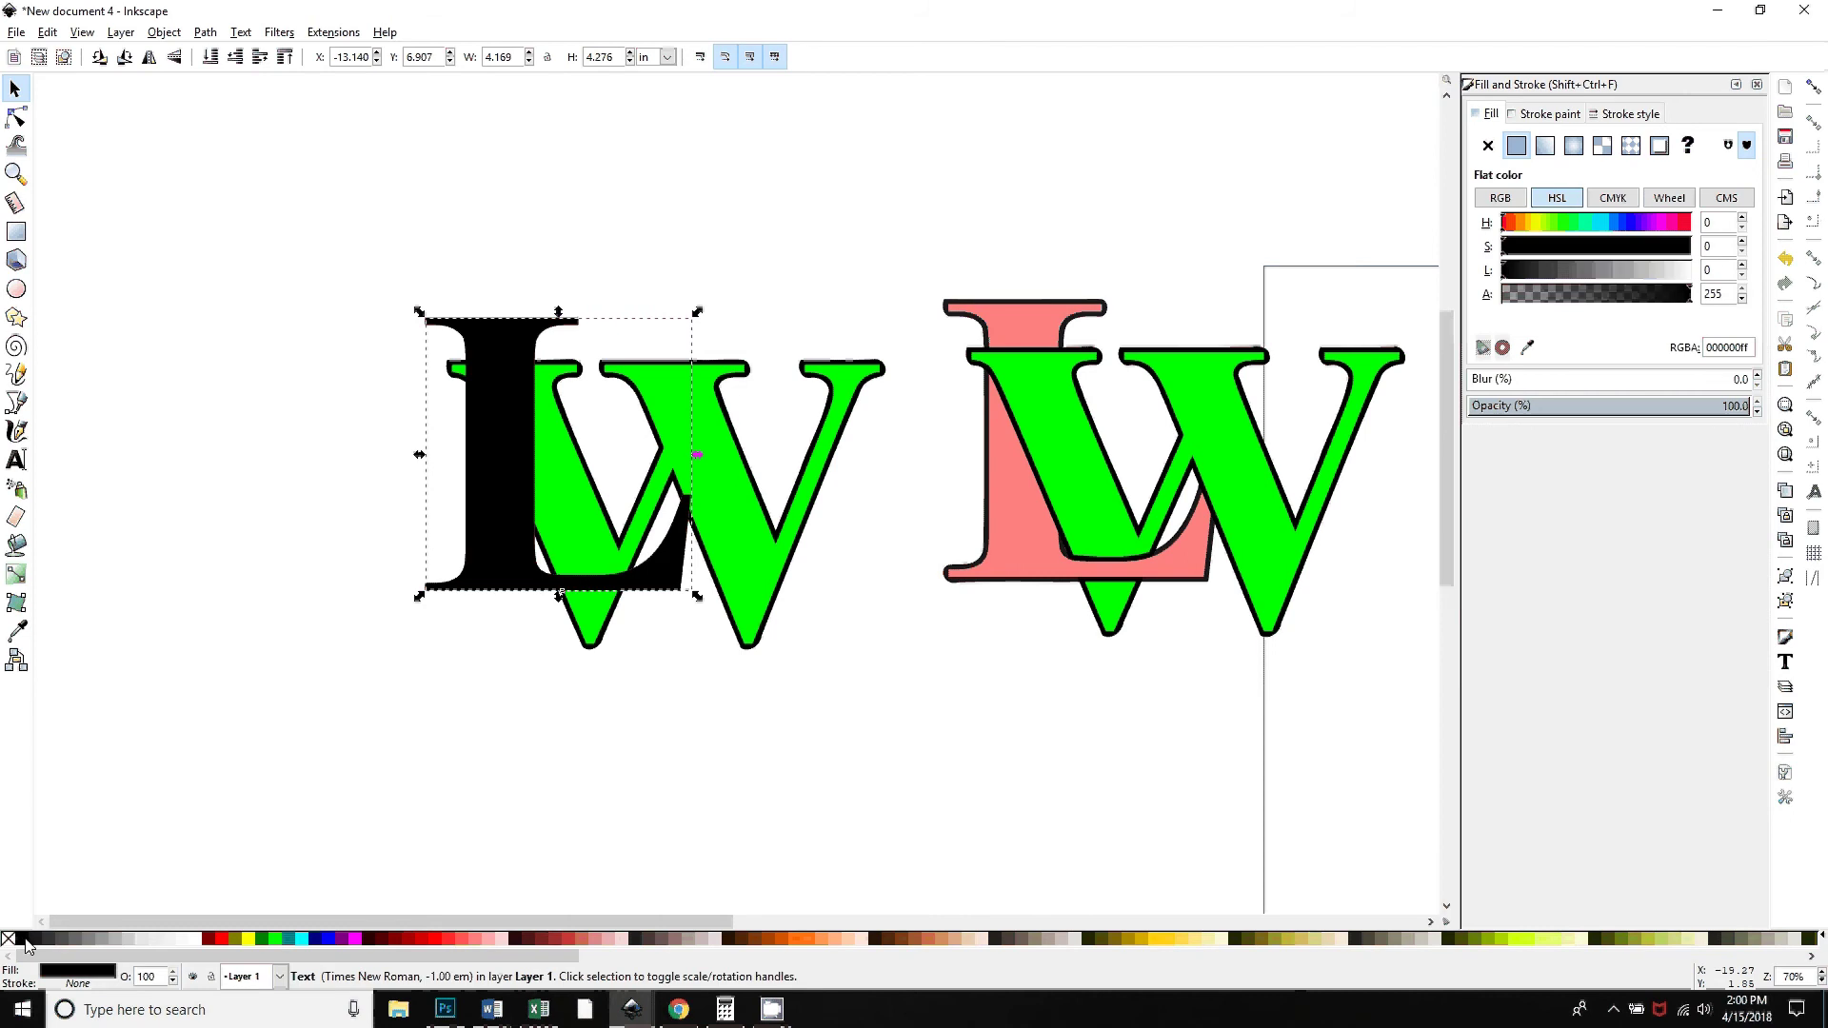
pyautogui.hotkey('ctrl', 'z')
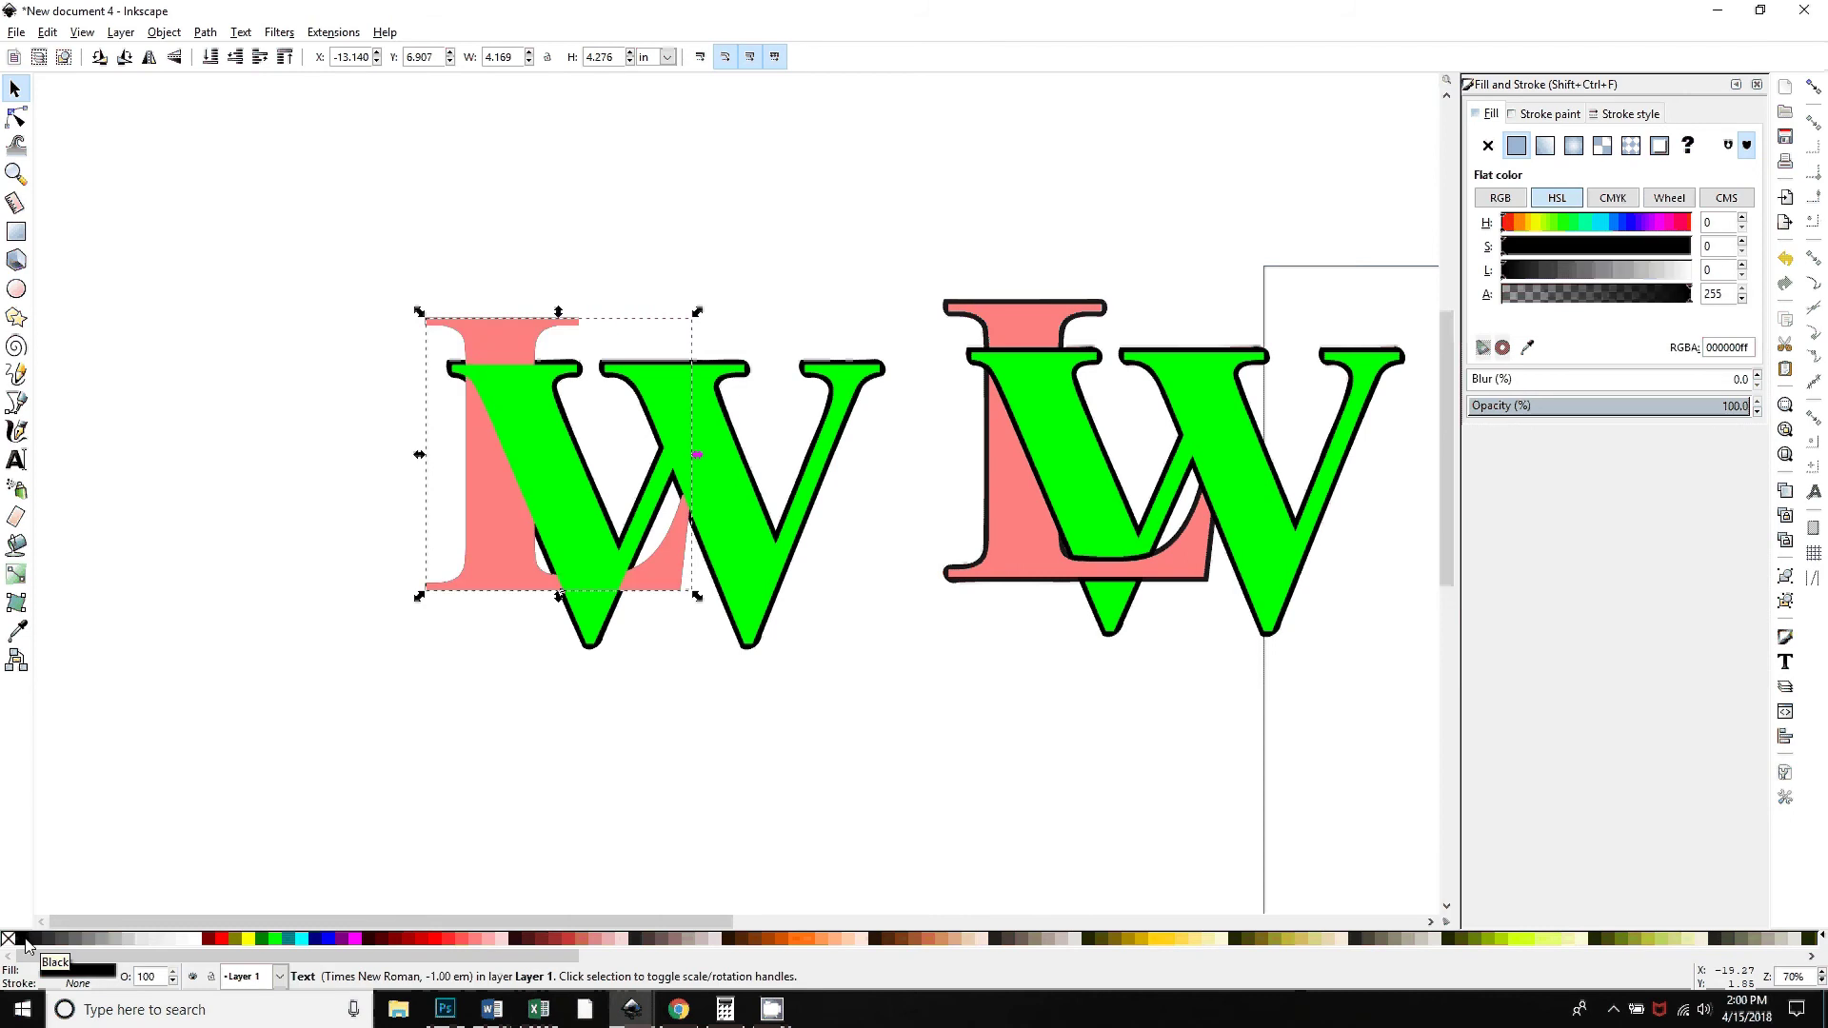
pyautogui.press('ctrl')
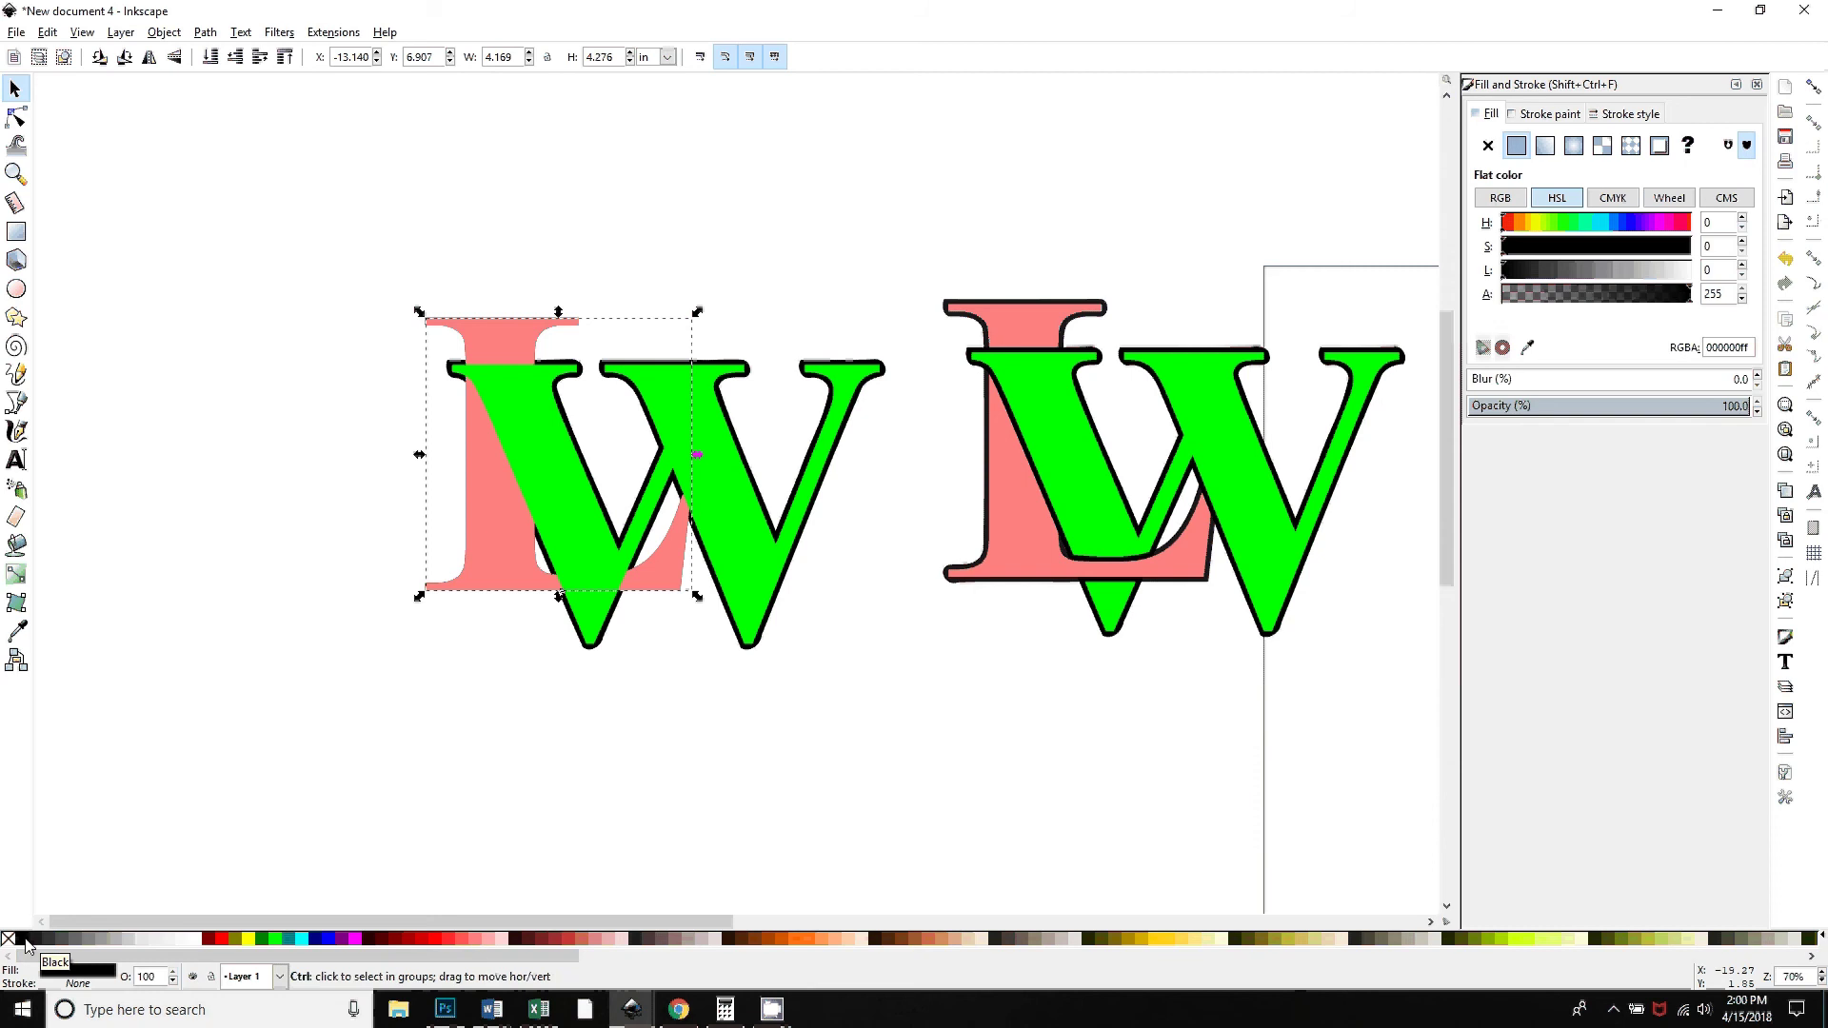
pyautogui.keyDown('shift'); pyautogui.click(25, 941); pyautogui.keyUp('shift')
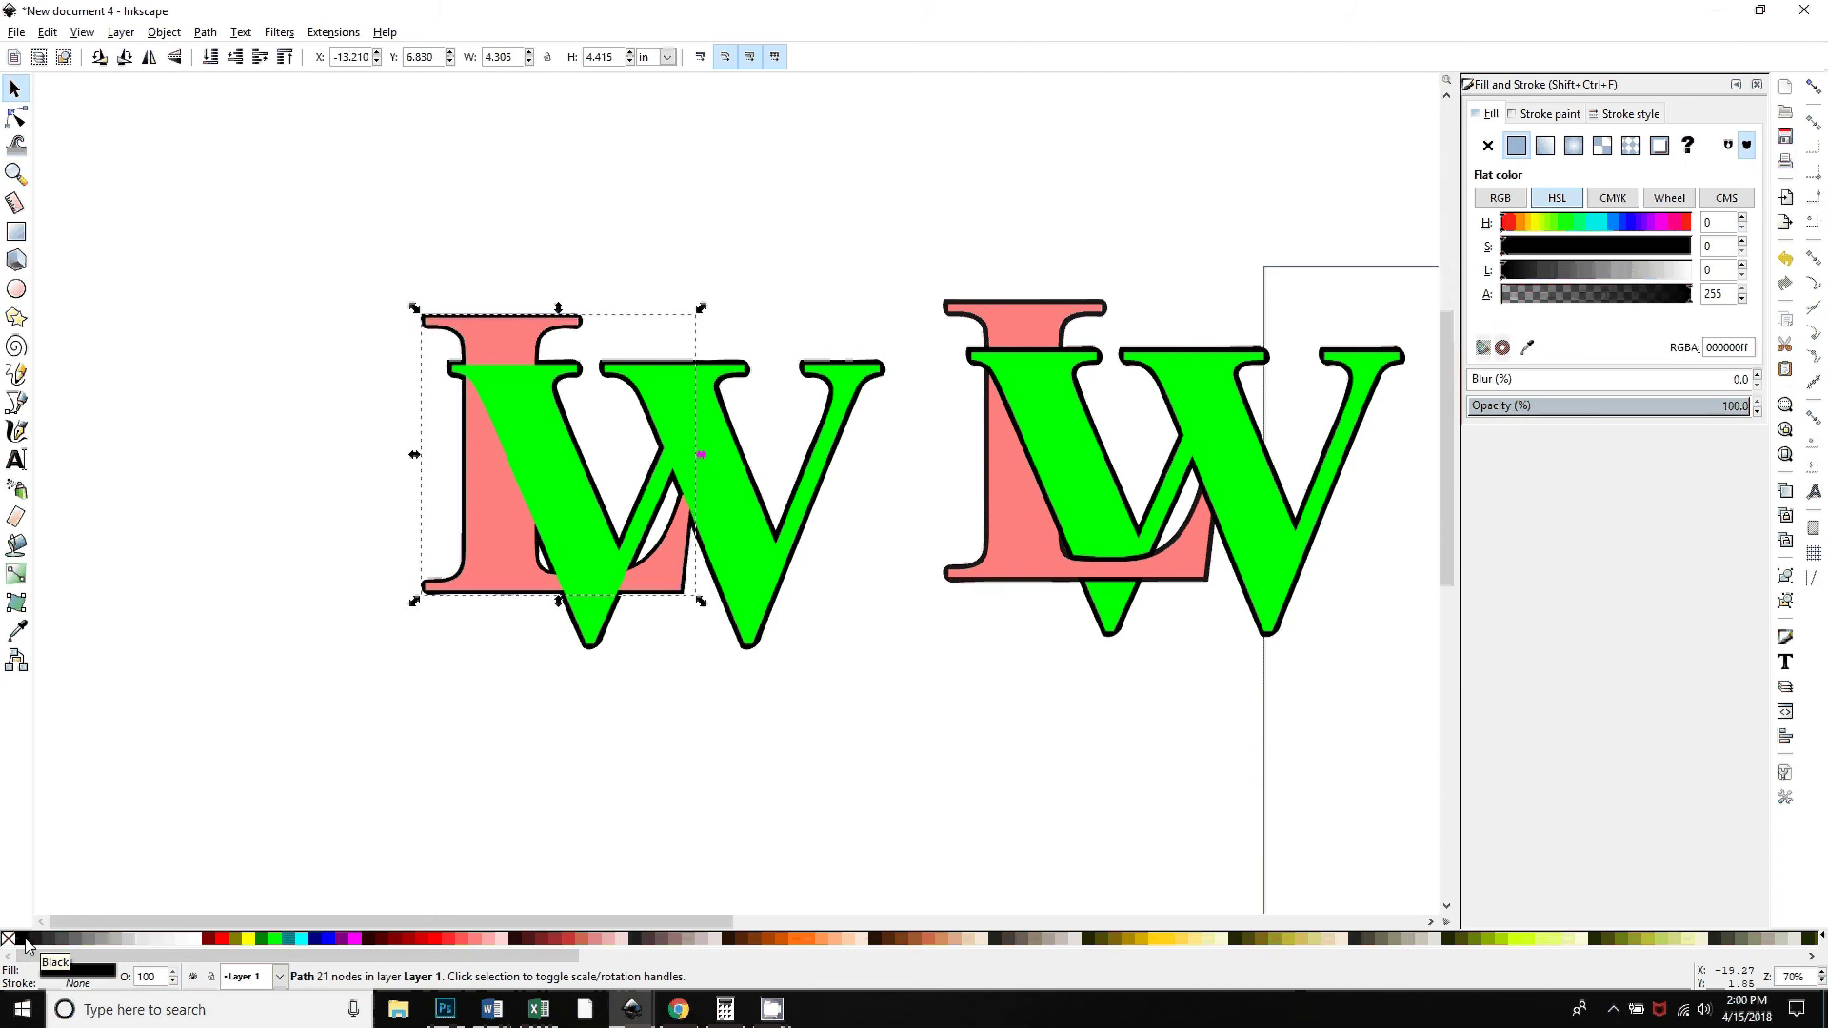
pyautogui.keyDown('shift'); pyautogui.click(25, 941); pyautogui.keyUp('shift')
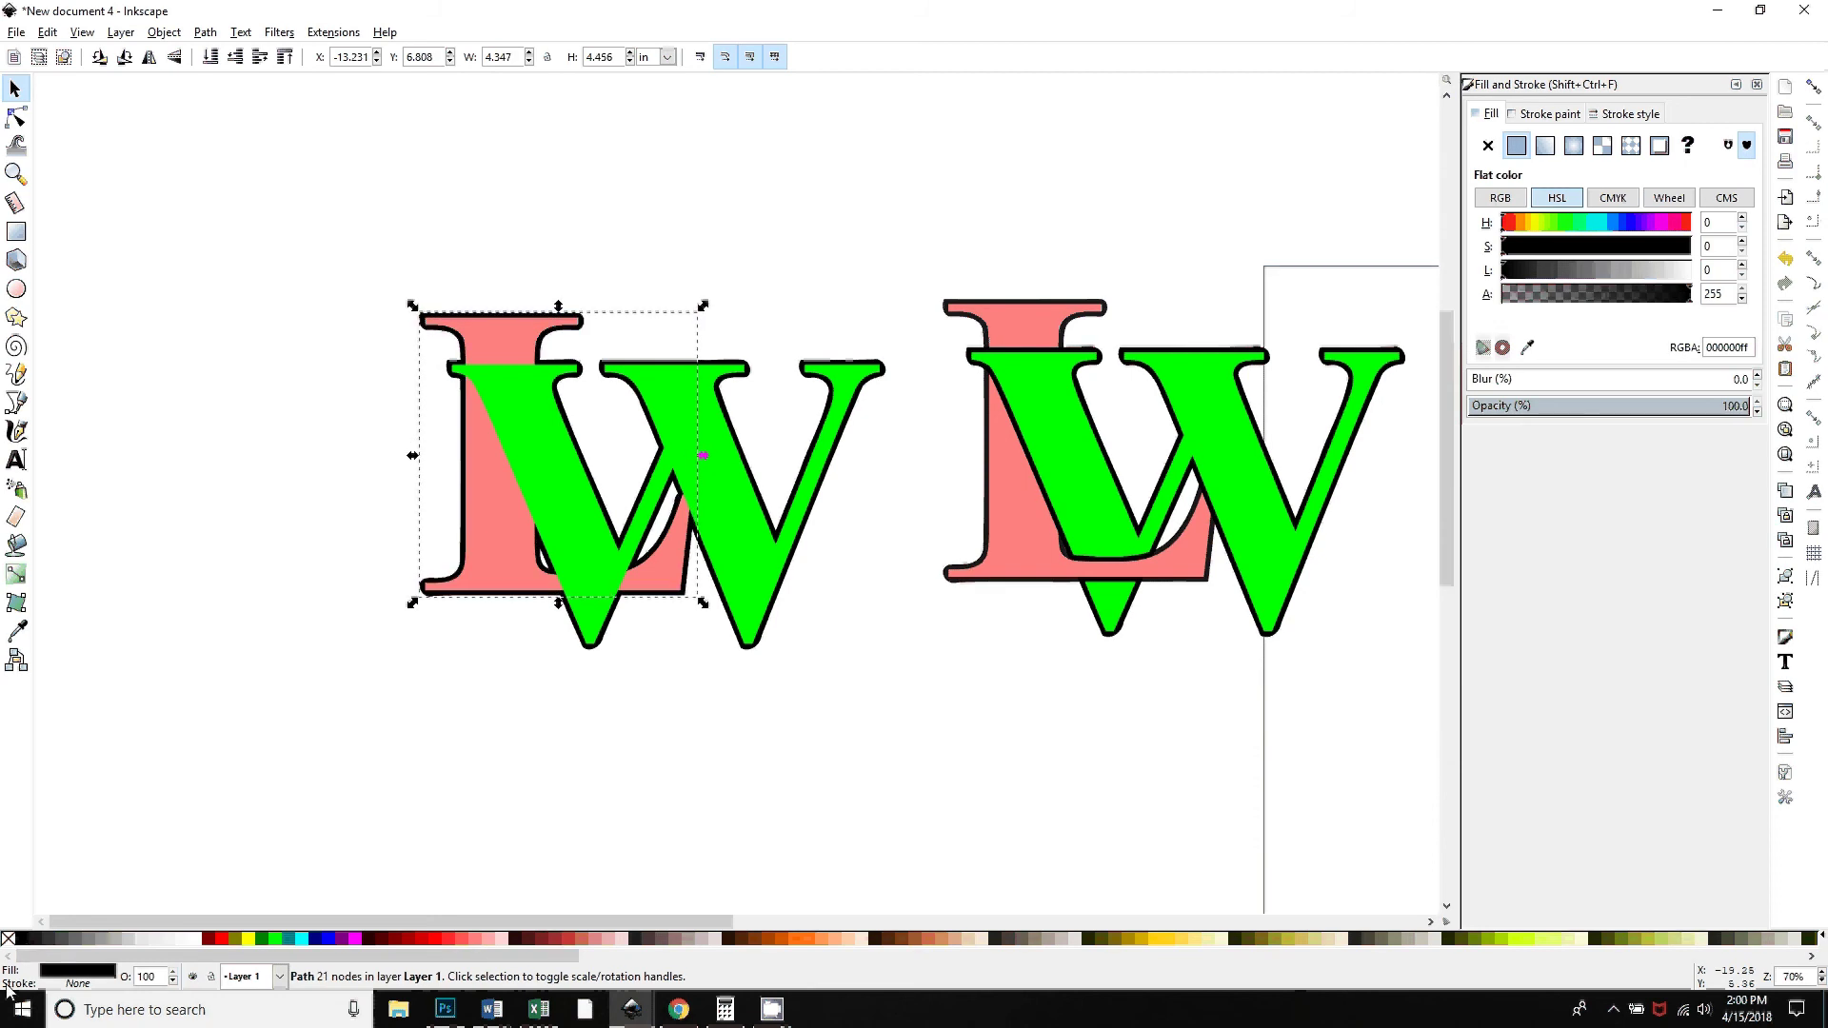
pyautogui.click(624, 802)
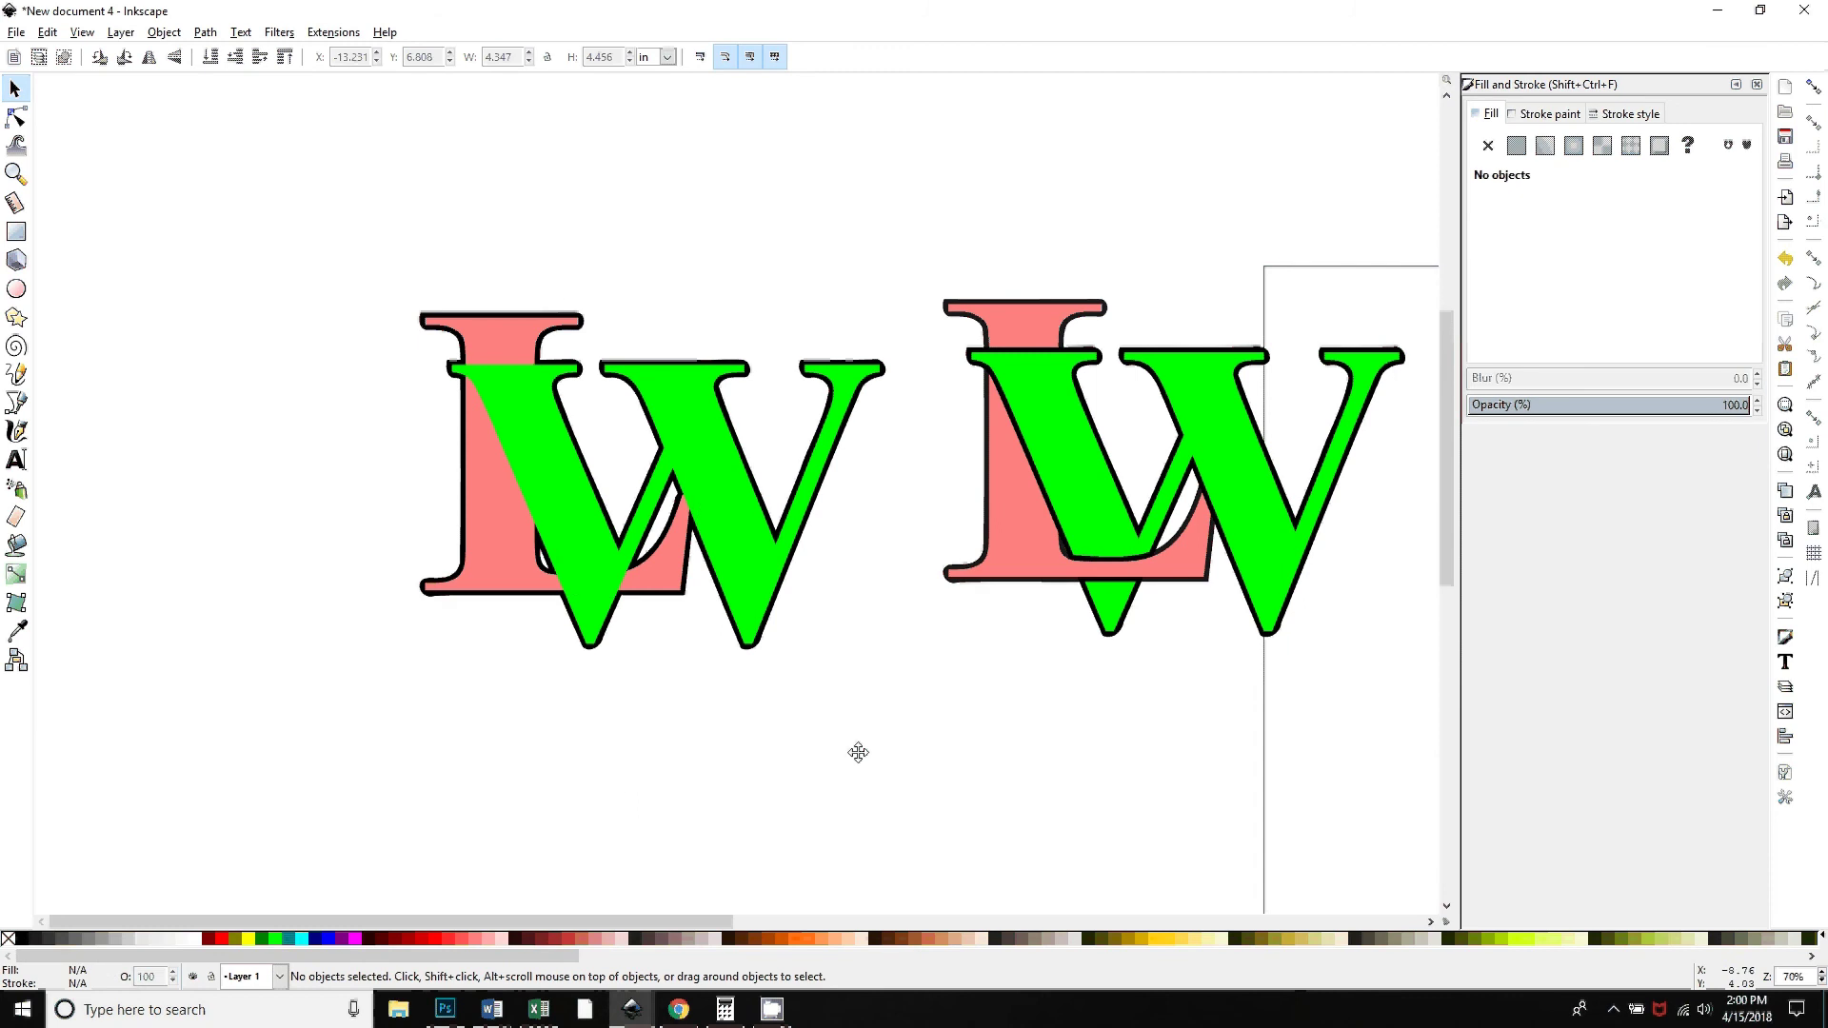
# Move the newly outlined green W off its black backing shape, and undo the move
pyautogui.scroll(-2, 857, 751)
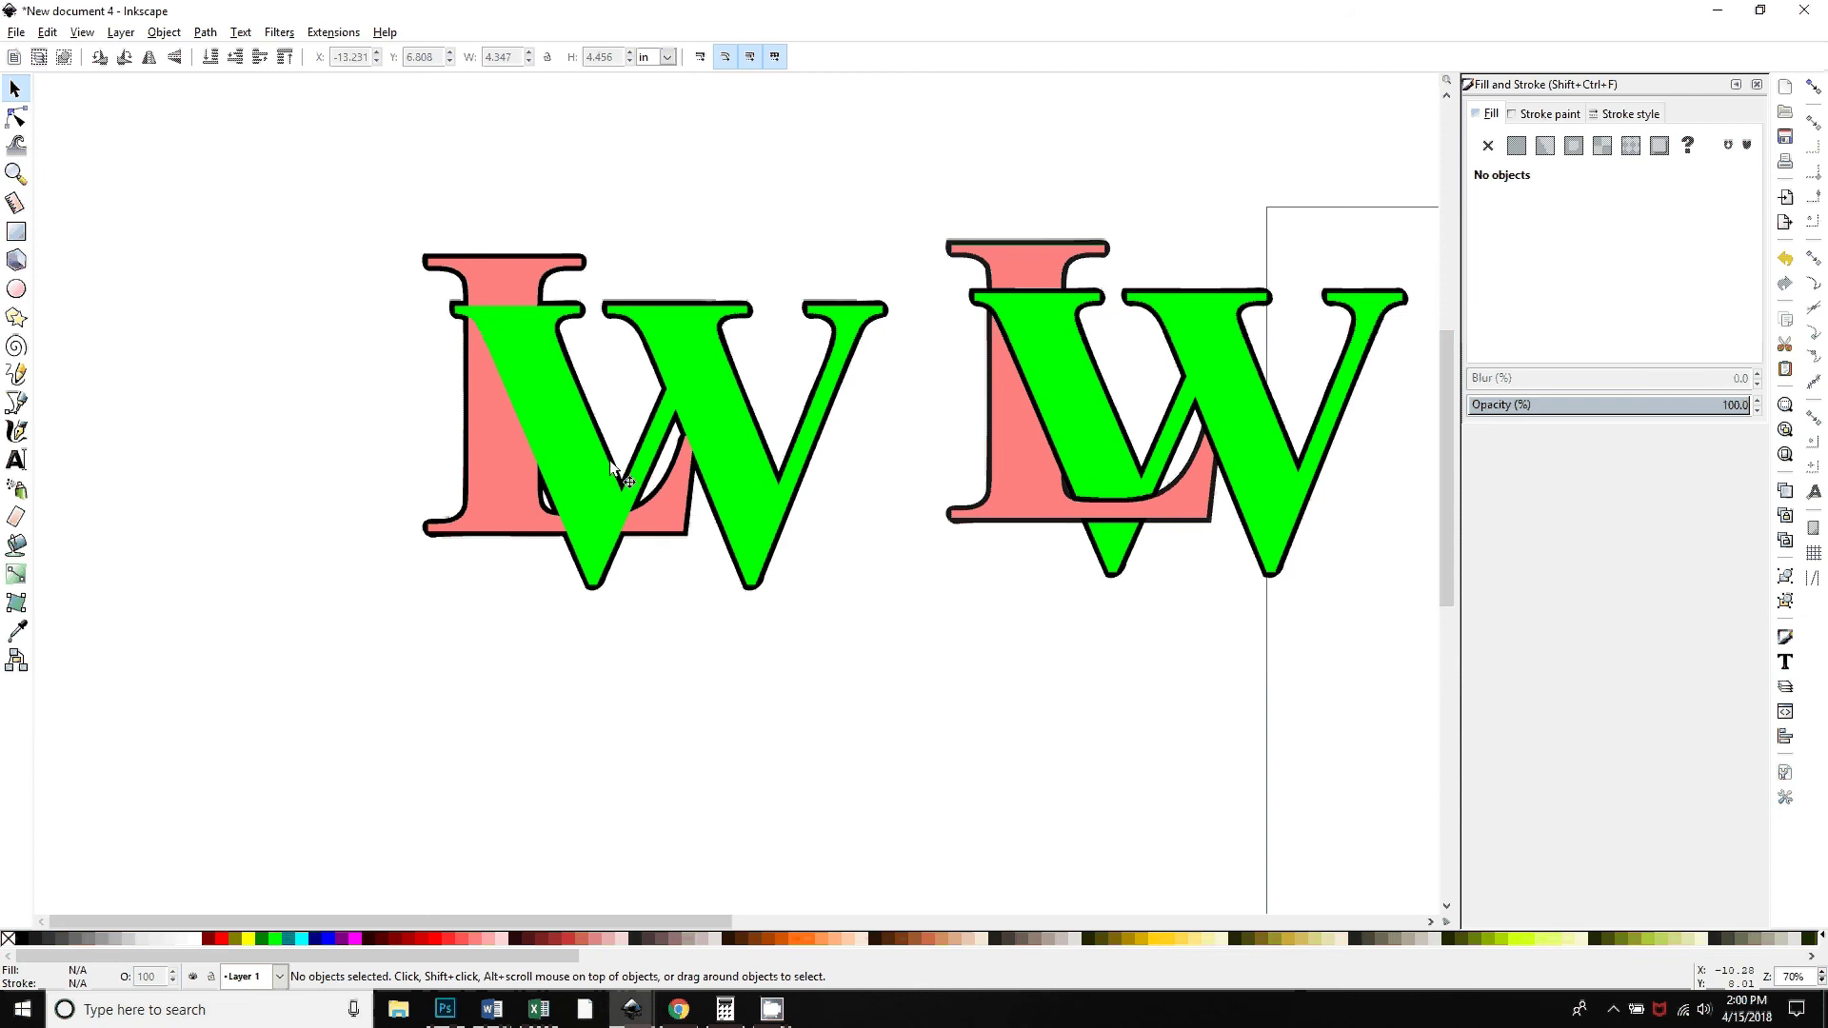
pyautogui.moveTo(567, 443); pyautogui.dragTo(615, 448)
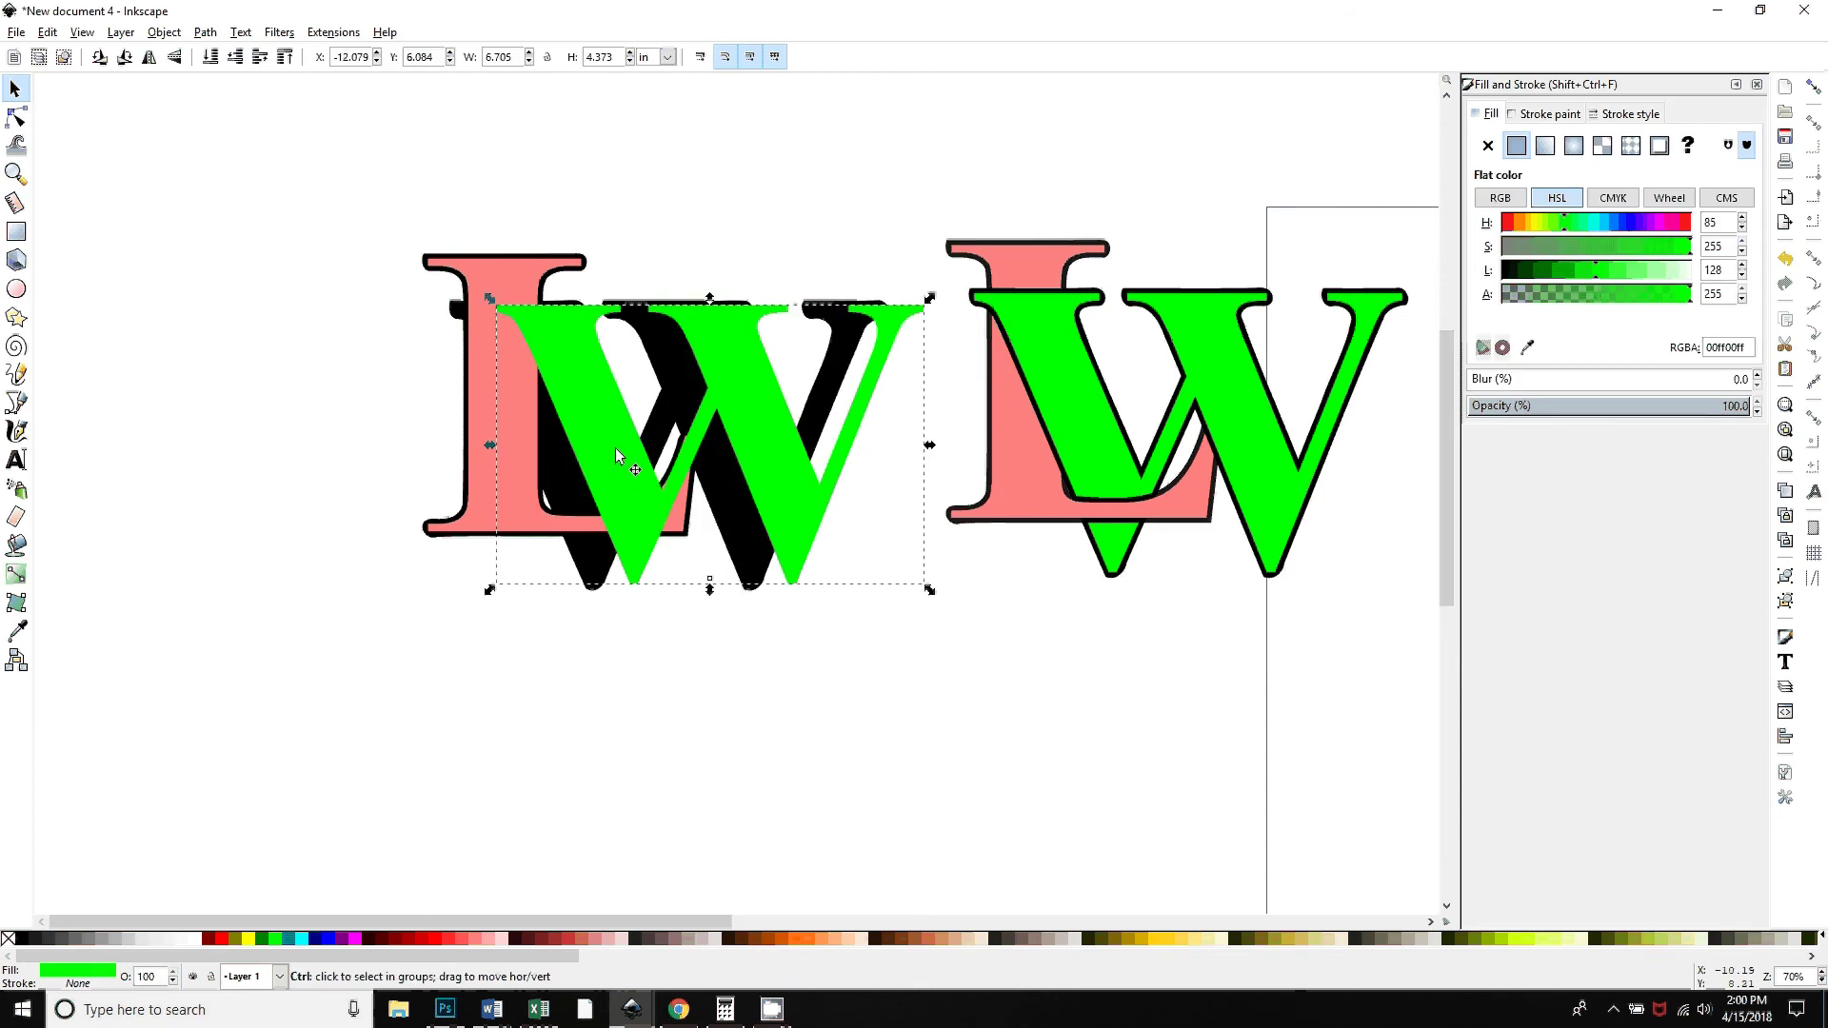
pyautogui.hotkey('ctrl', 'z')
pyautogui.click(522, 590)
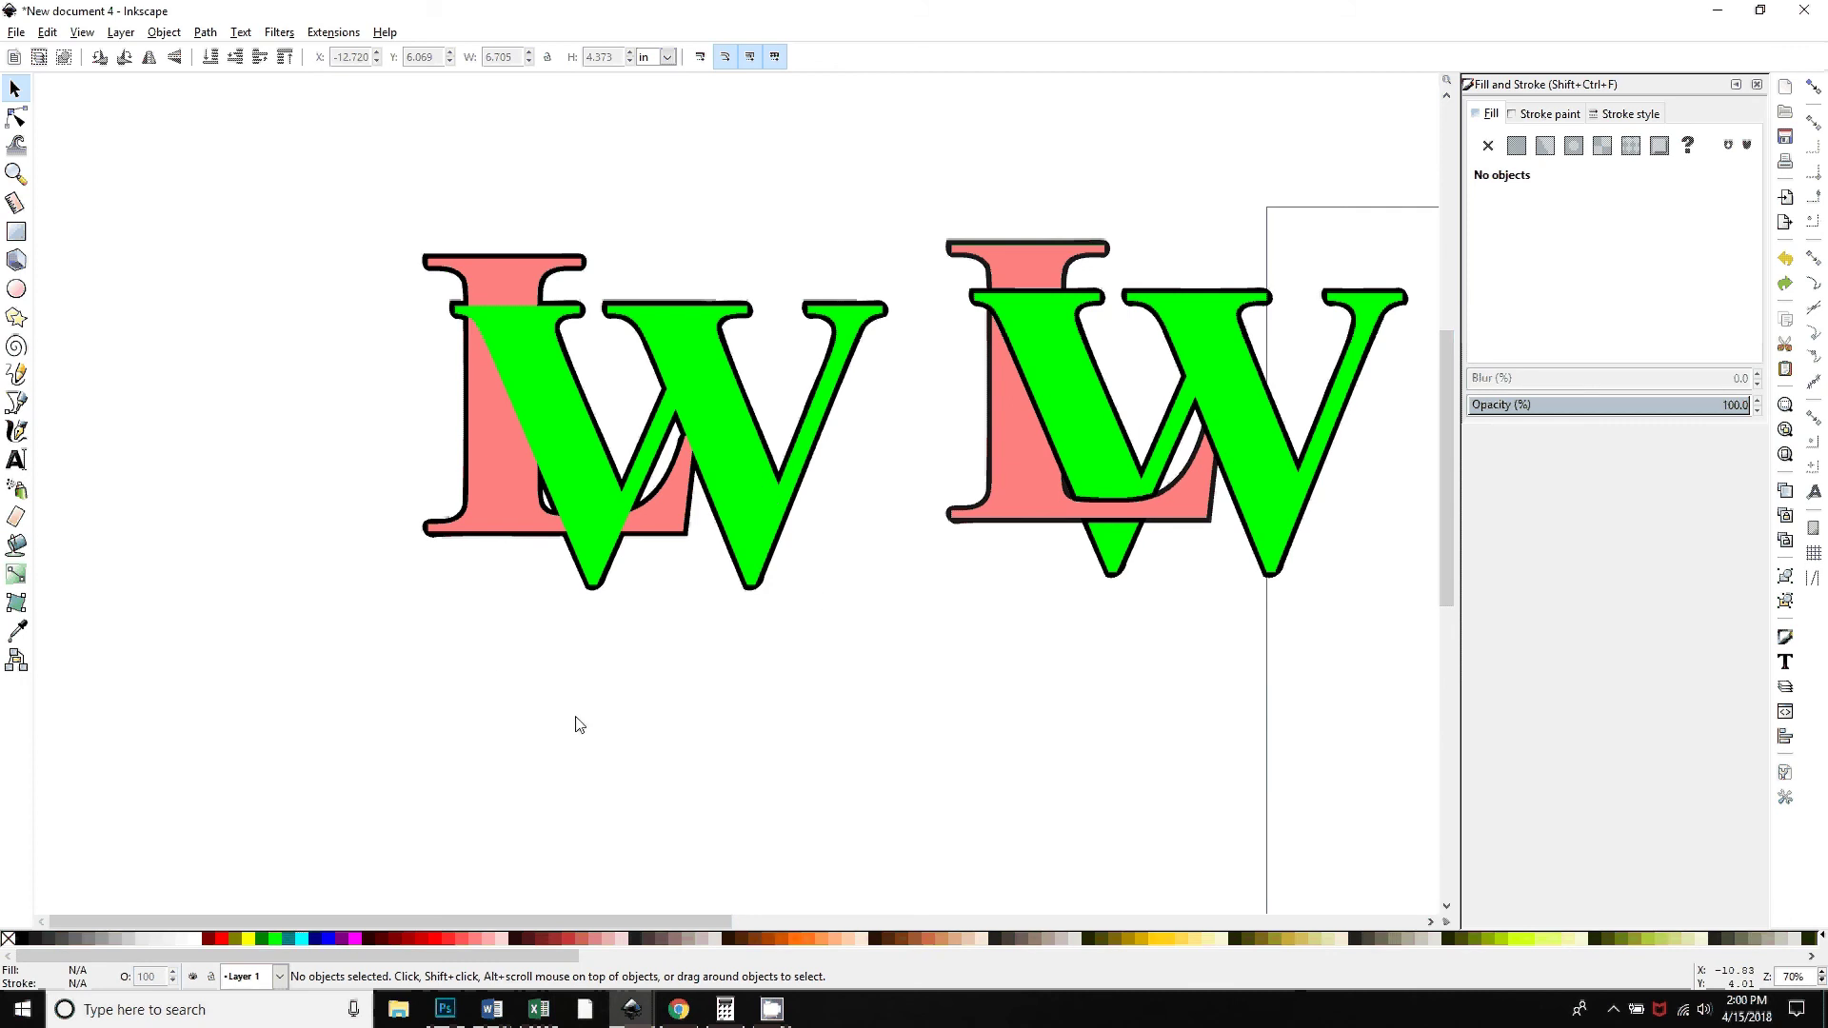
# Select the black outline shape beneath the green W of the newly outlined monogram and raise it to the top
pyautogui.click(482, 276)
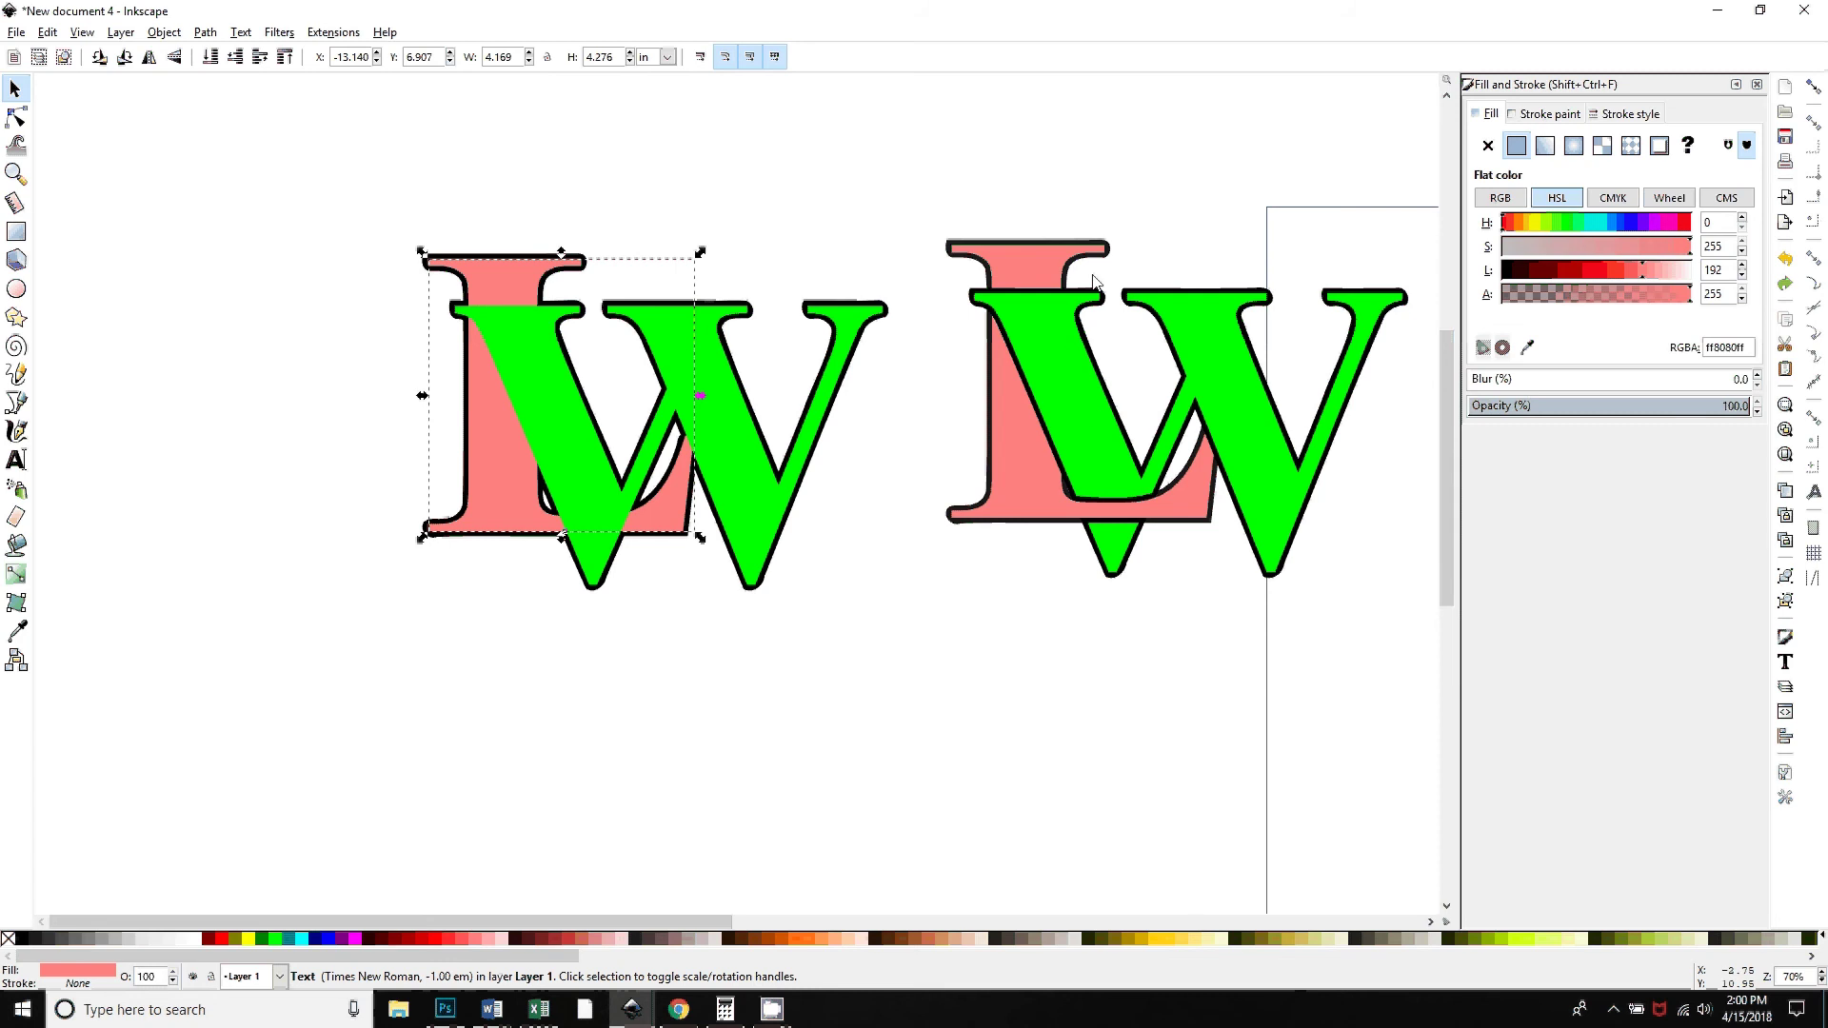
pyautogui.click(758, 507)
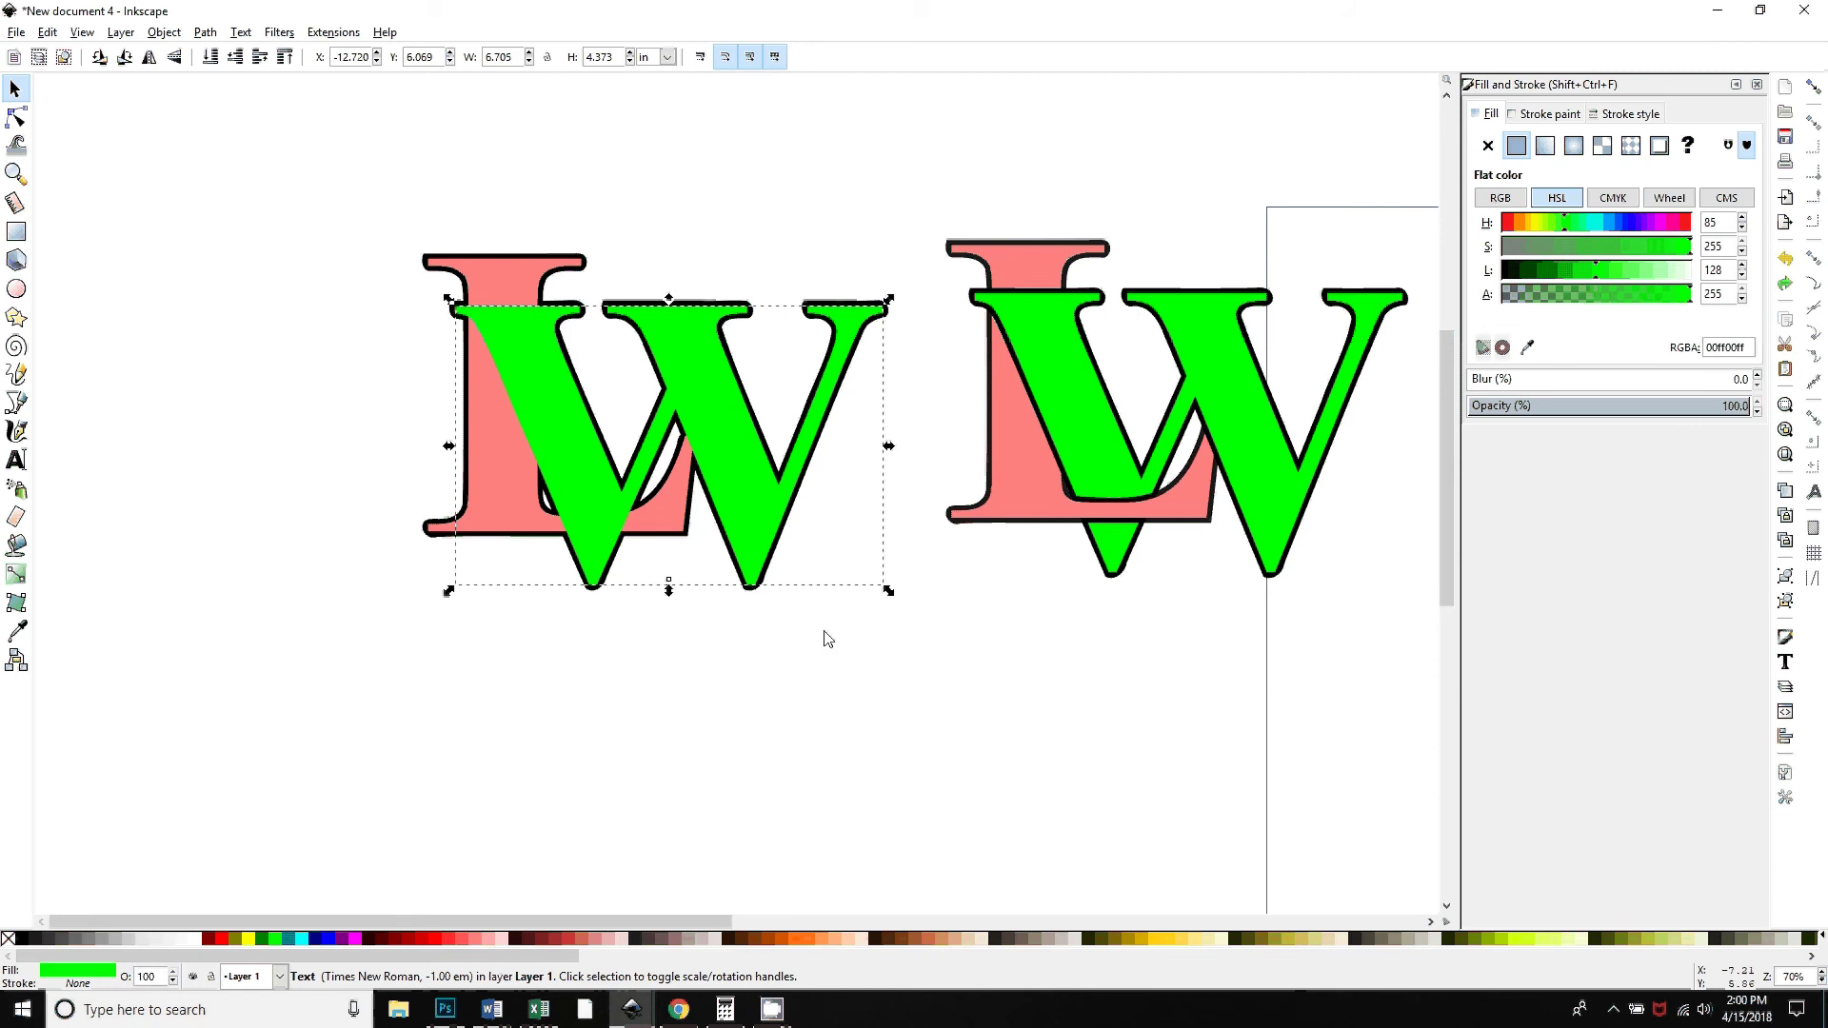
pyautogui.click(824, 632)
pyautogui.click(754, 491)
pyautogui.press('alt')
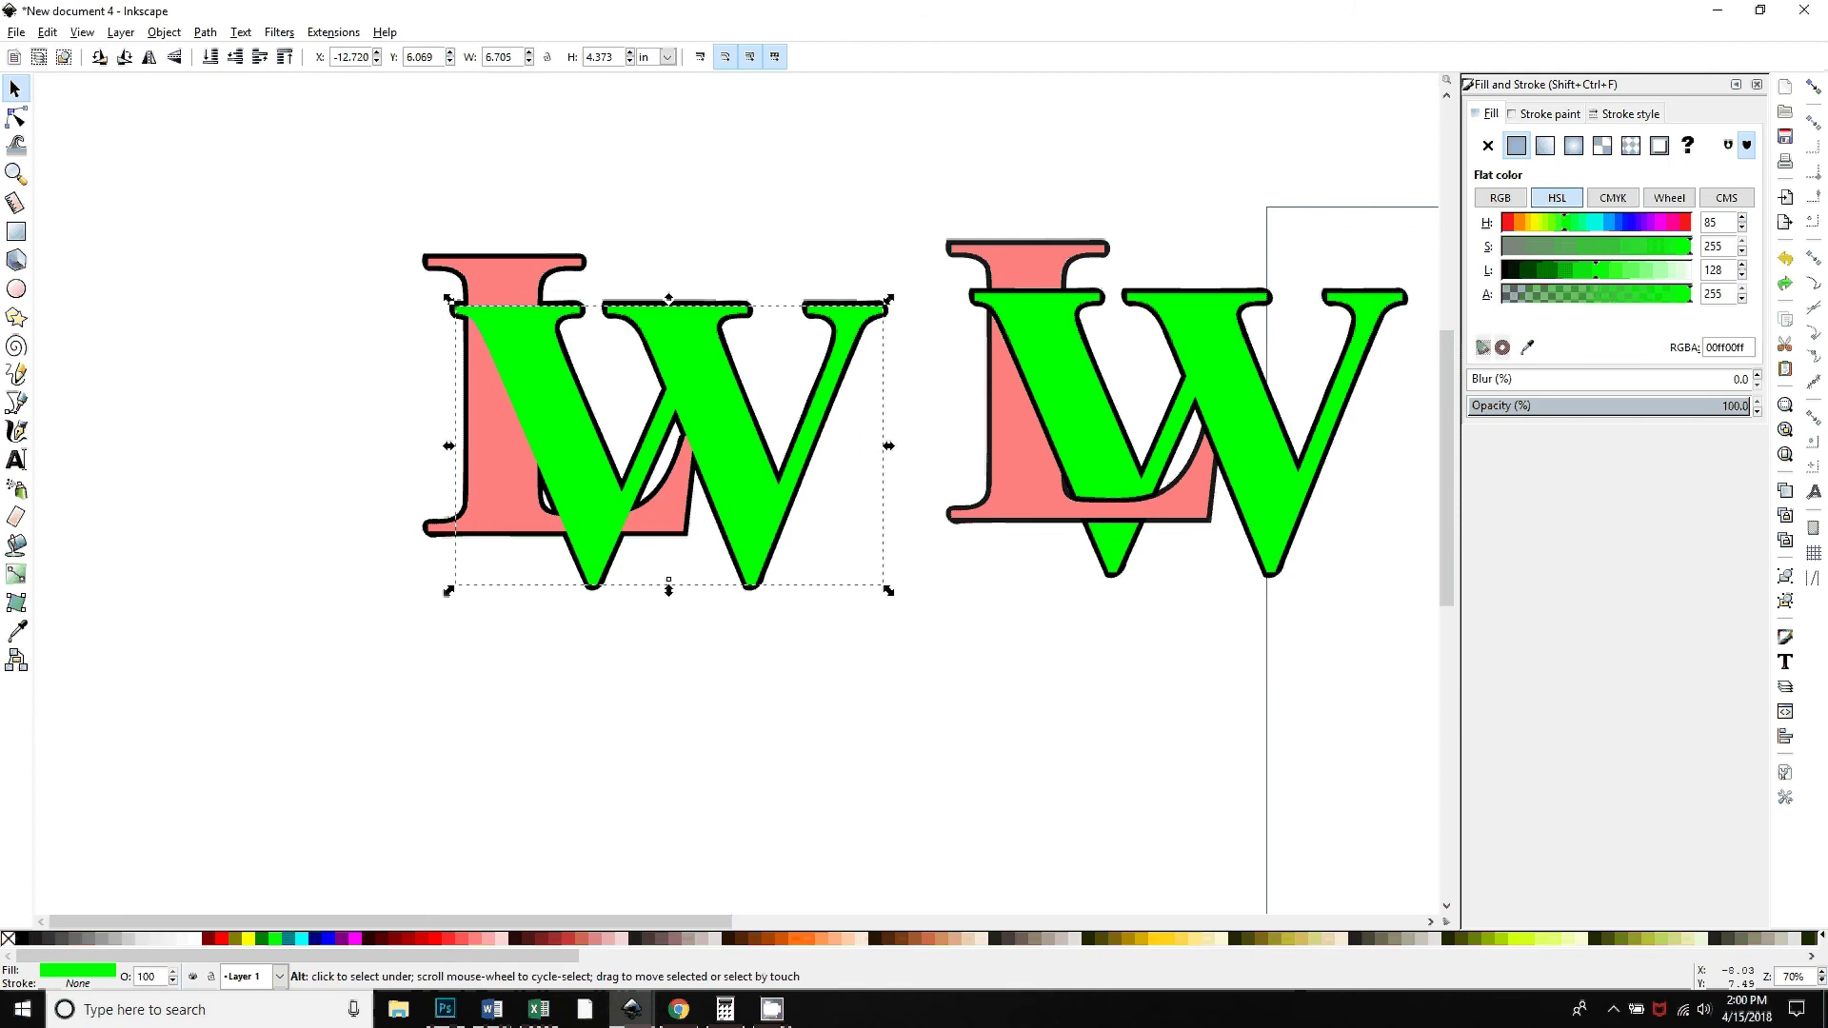
pyautogui.keyDown('alt'); pyautogui.click(762, 514); pyautogui.keyUp('alt')
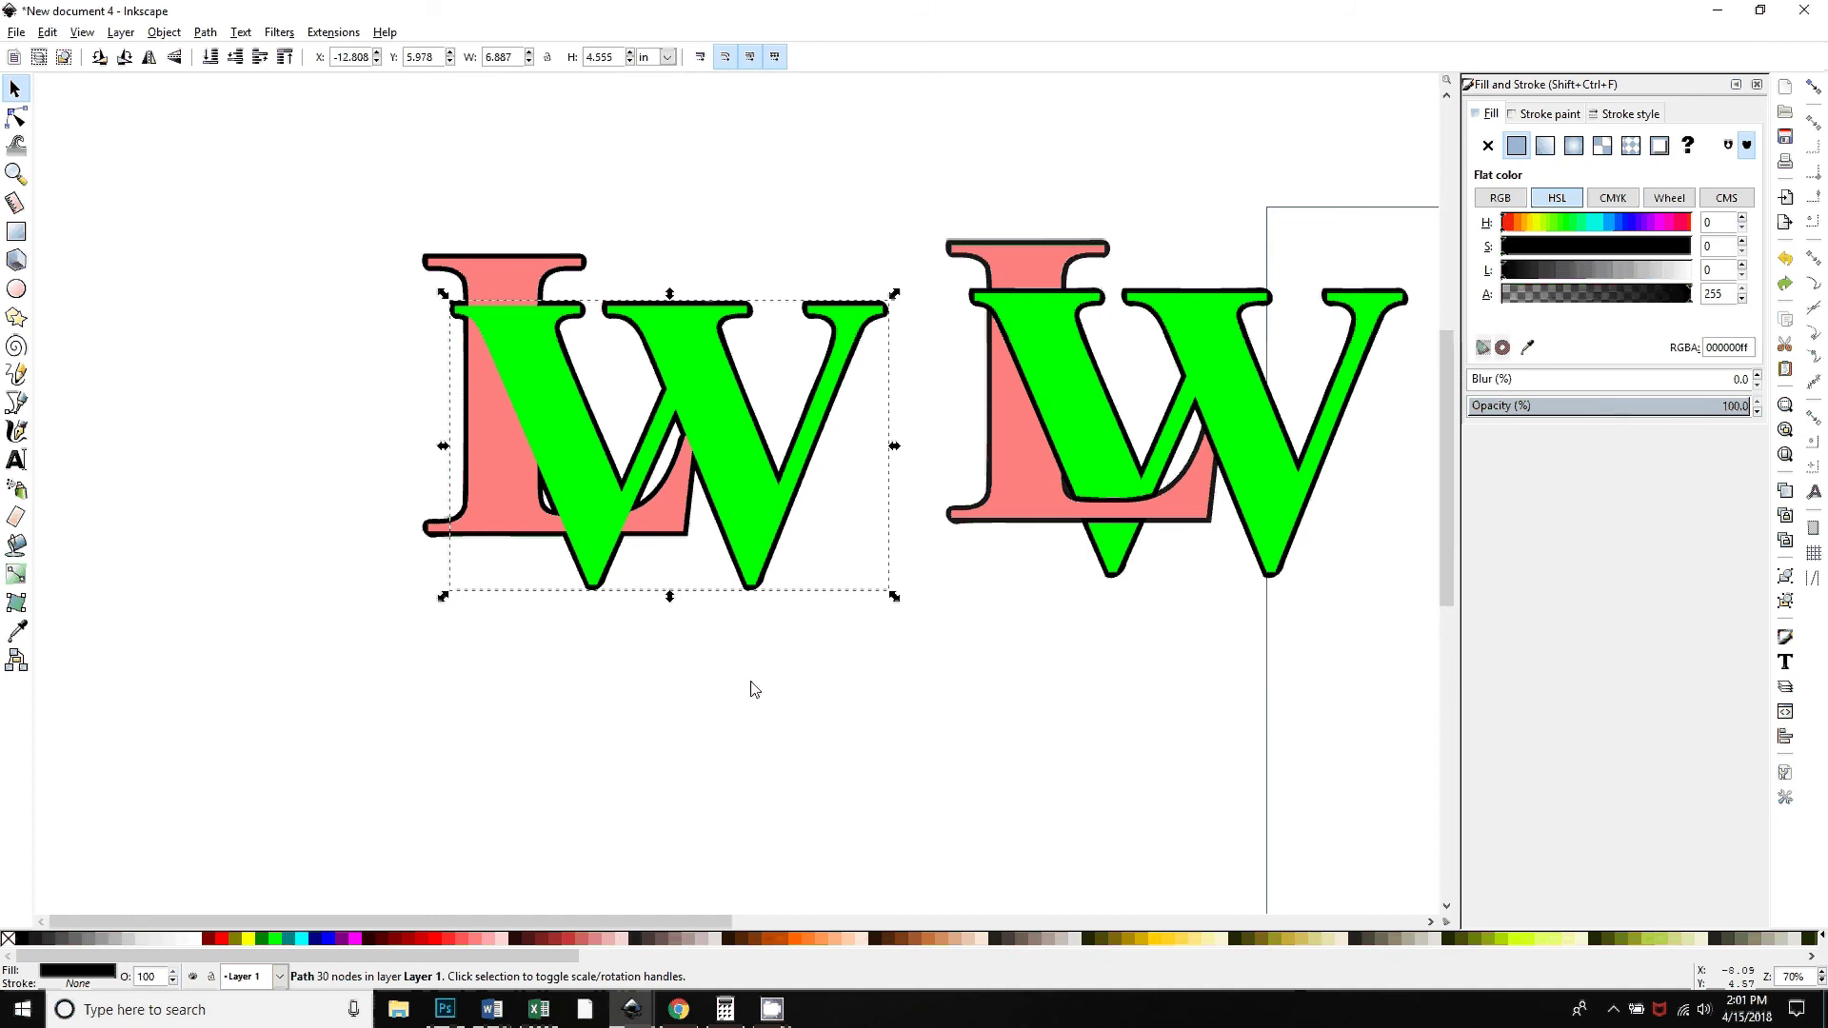
pyautogui.press('Home')
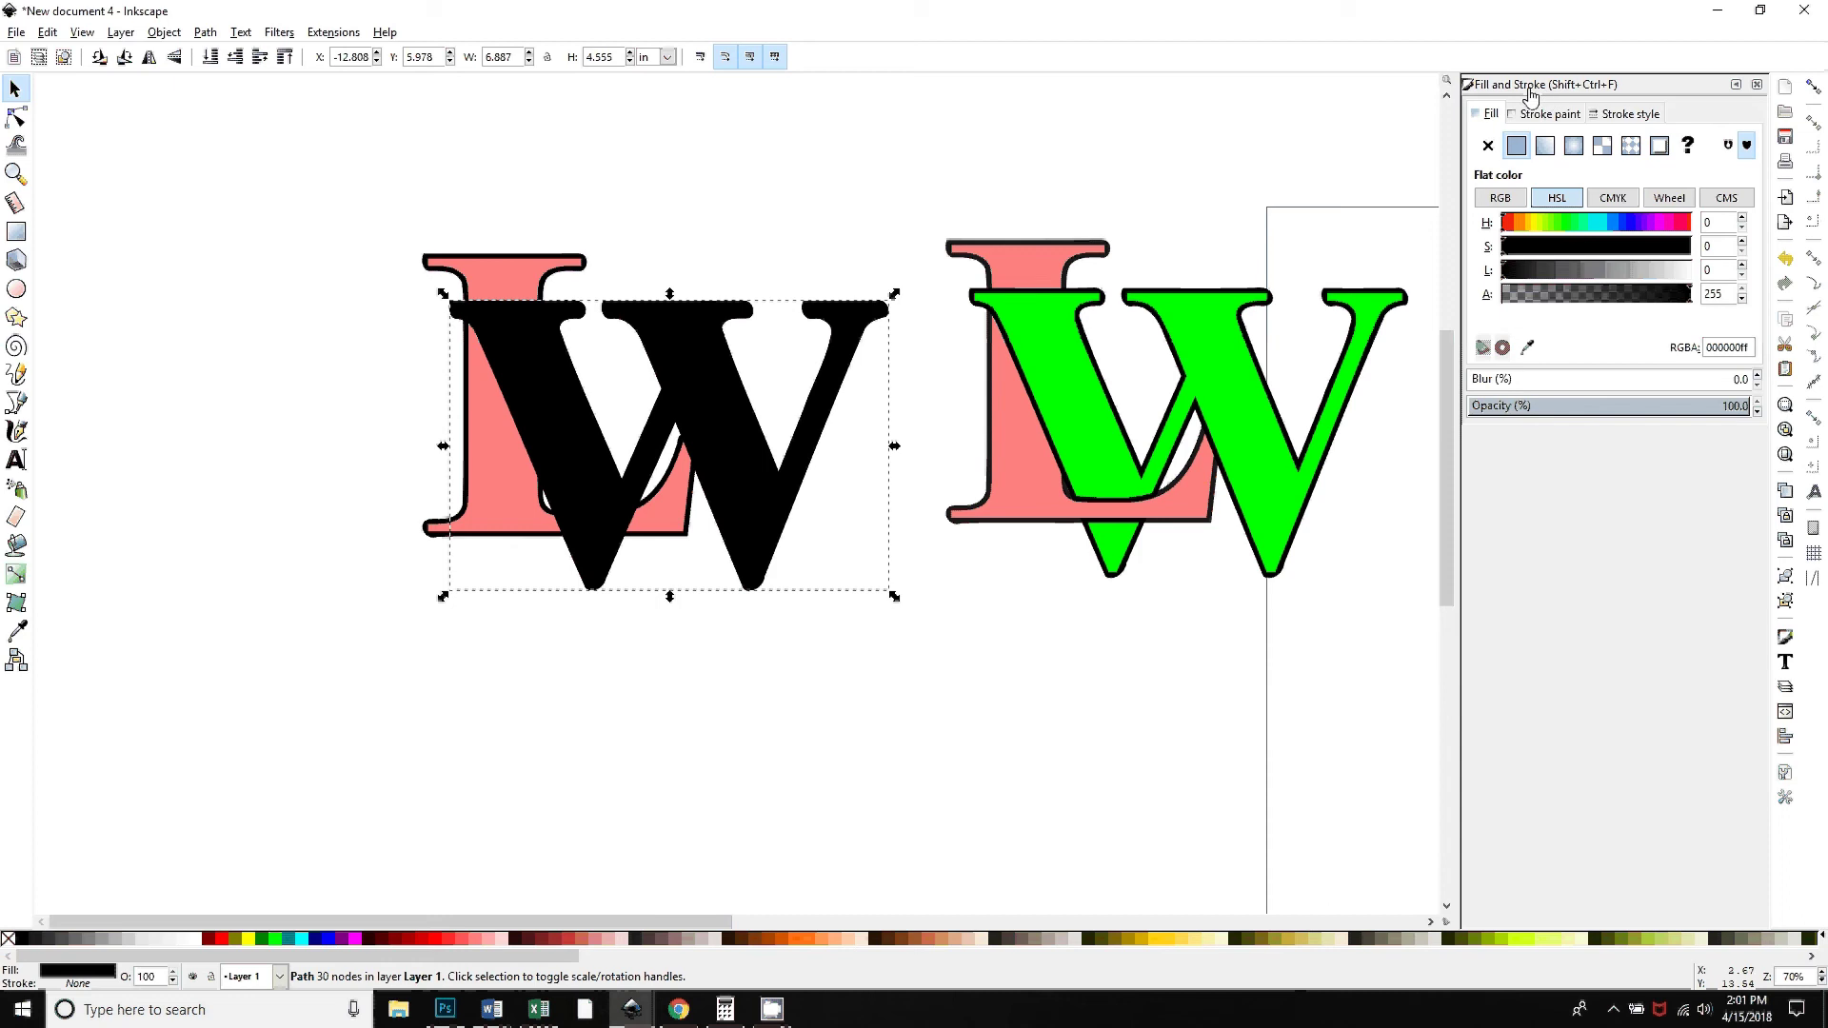
# Set the opacity of the raised black W shape to 55.7%
pyautogui.click(1598, 406)
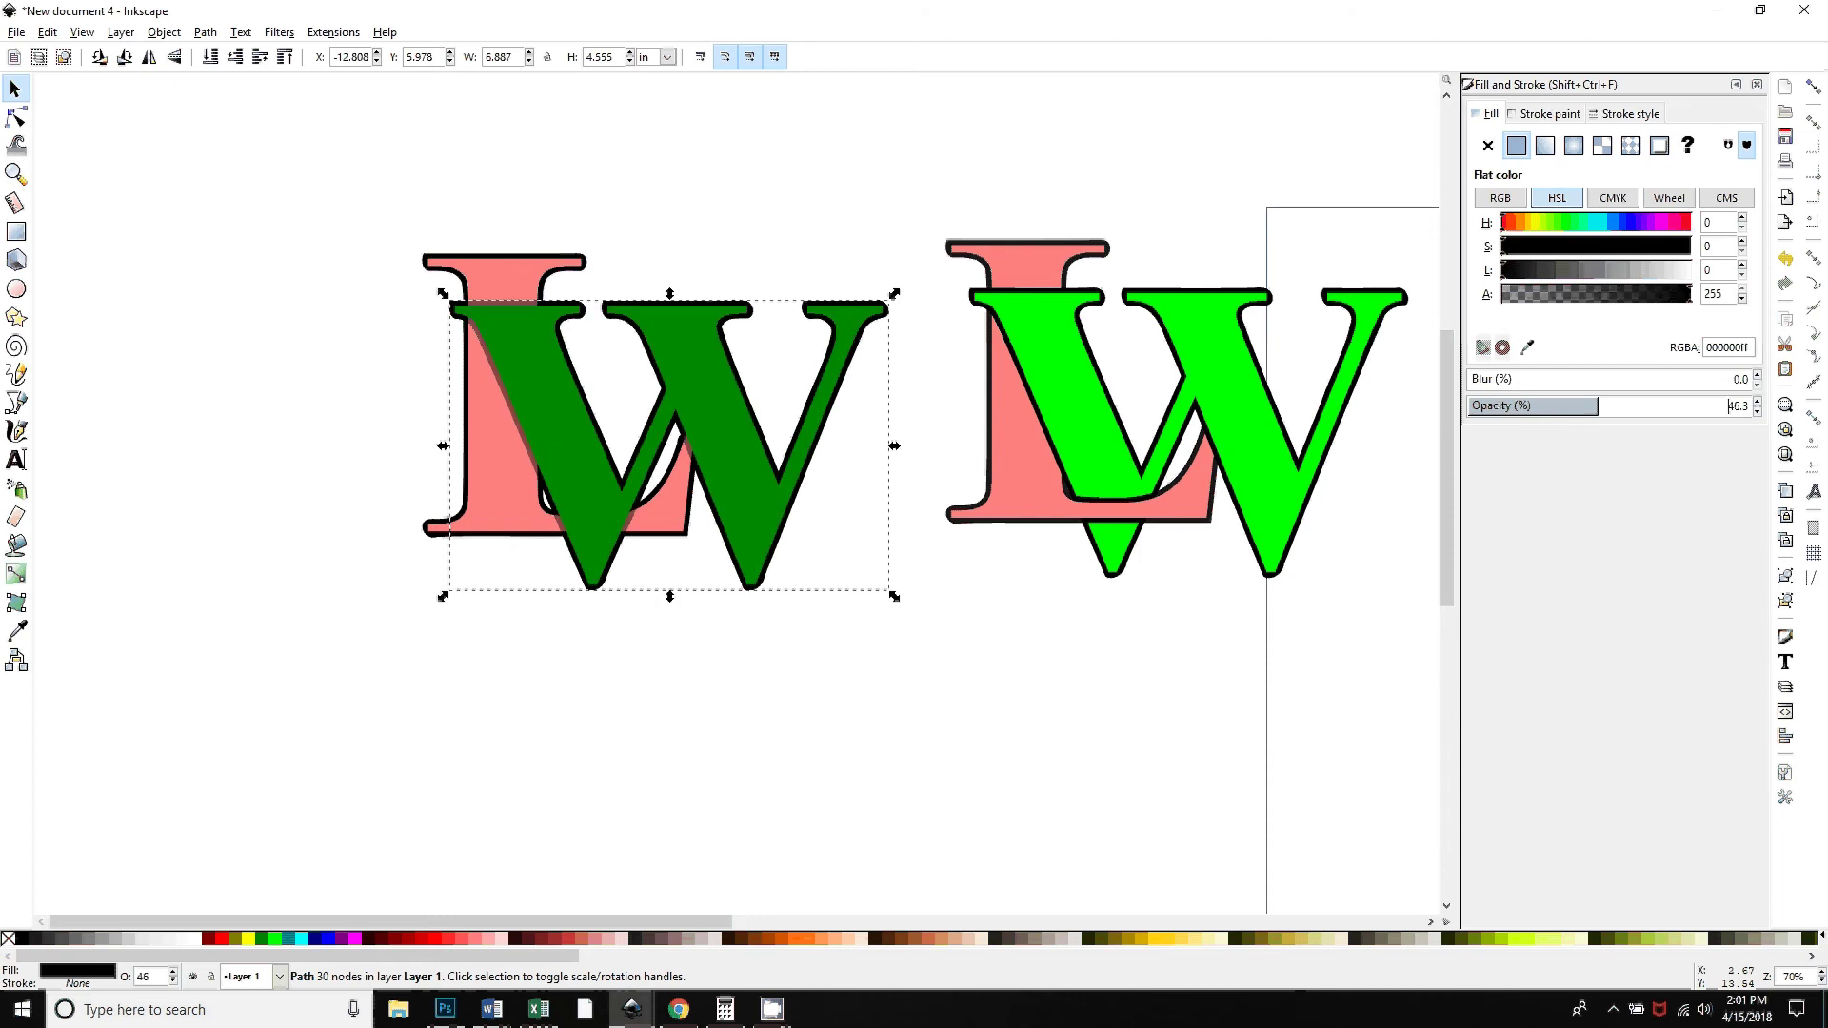
pyautogui.click(1624, 406)
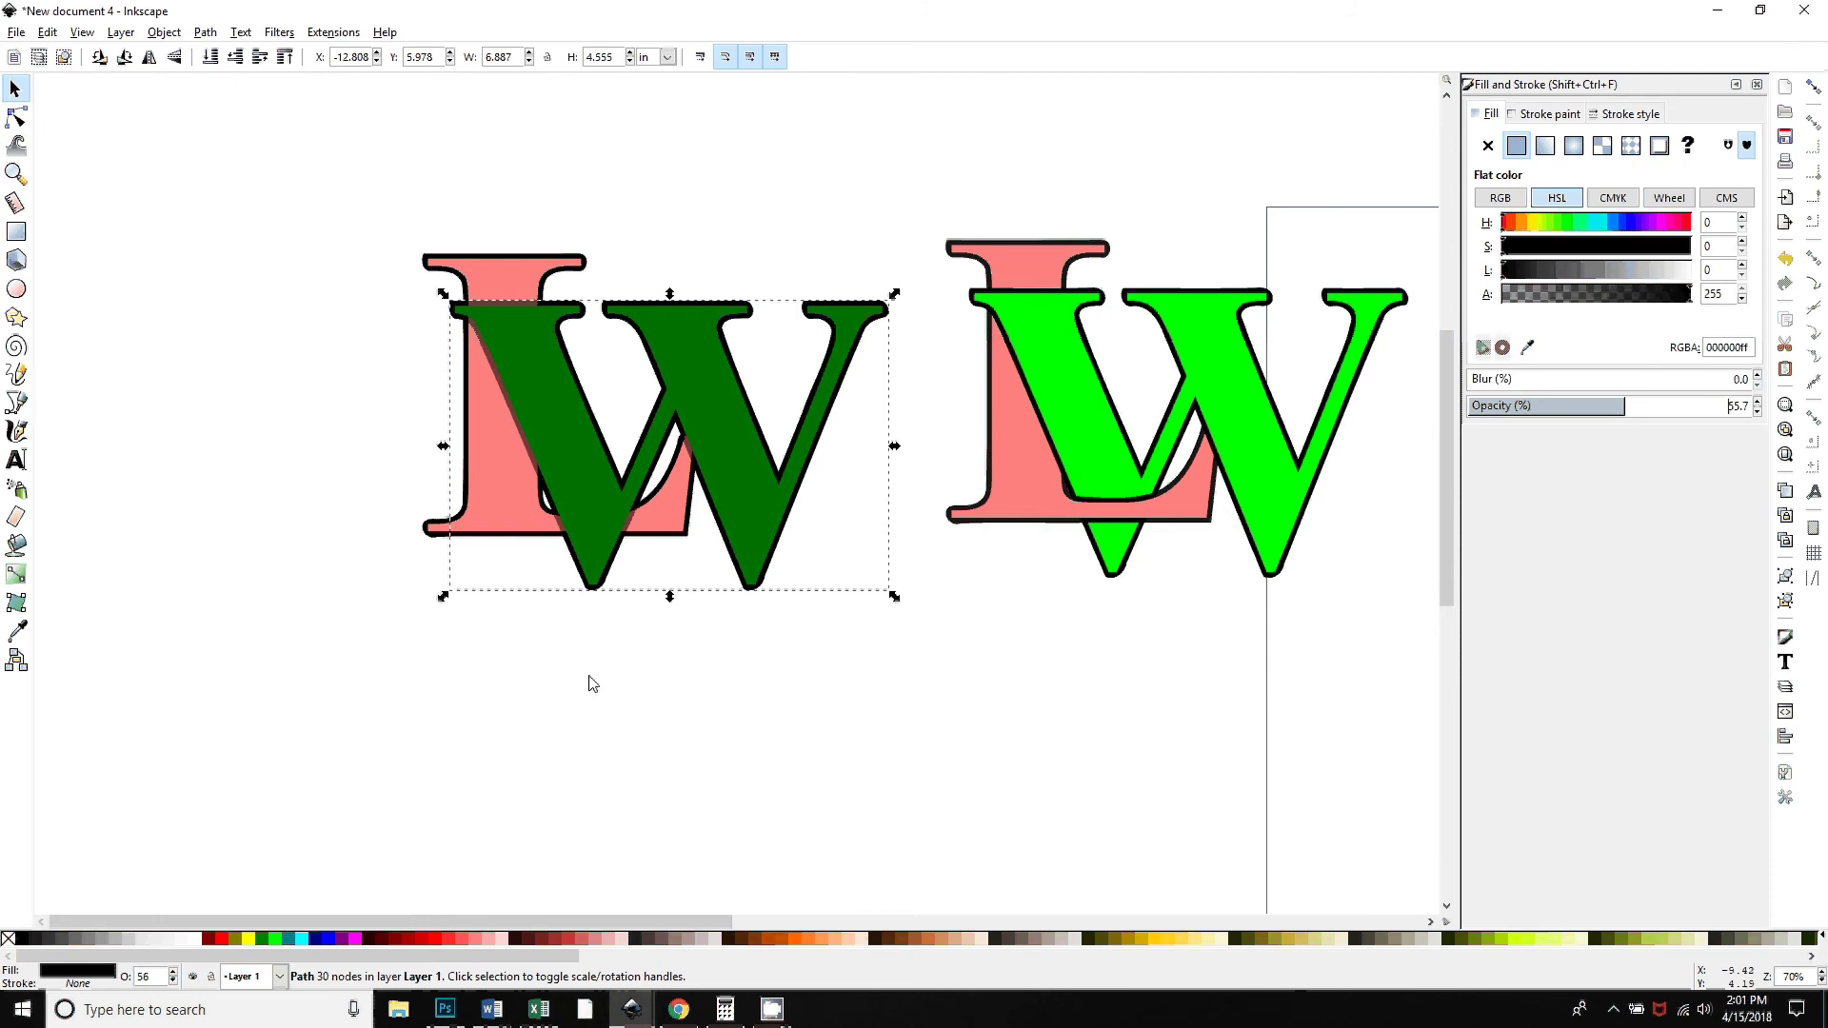
pyautogui.click(510, 641)
pyautogui.click(590, 457)
# Subtract the semi-transparent black W shape from the pink L with the Difference operation
pyautogui.press('+')
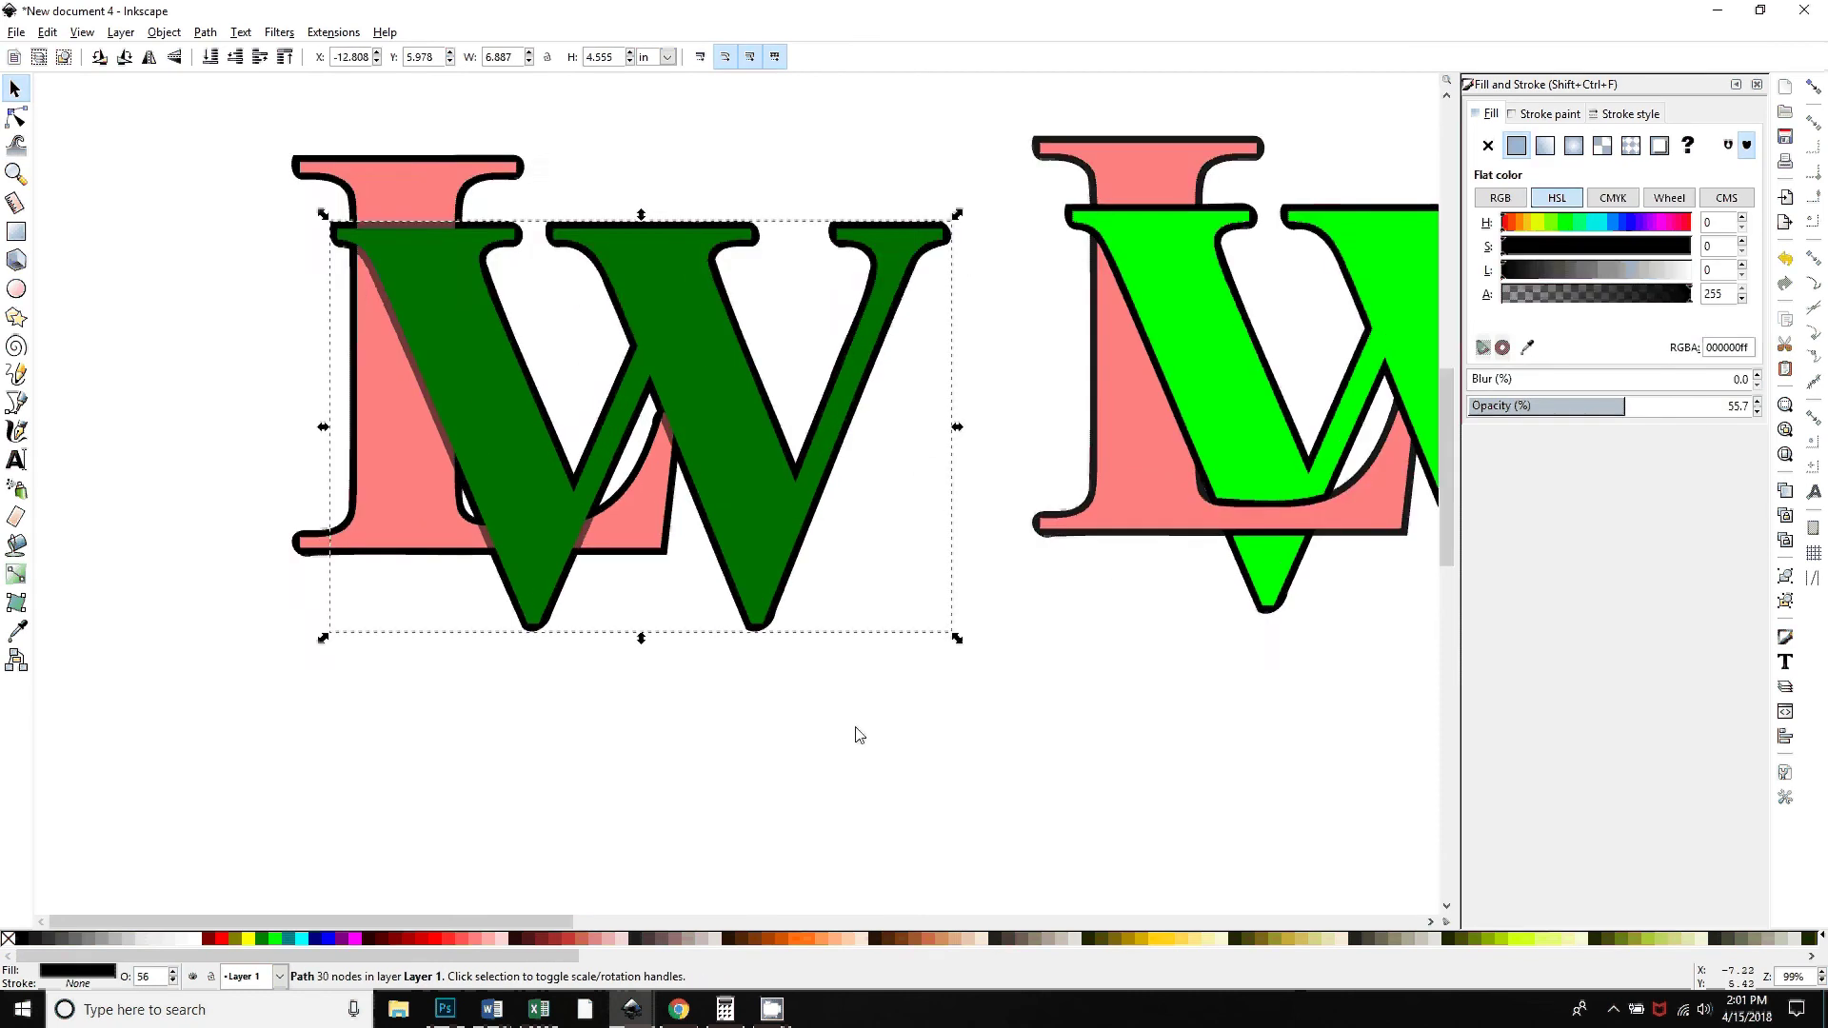
pyautogui.scroll(1, 835, 767)
pyautogui.hscroll(-4, 835, 767)
pyautogui.scroll(1, 625, 775)
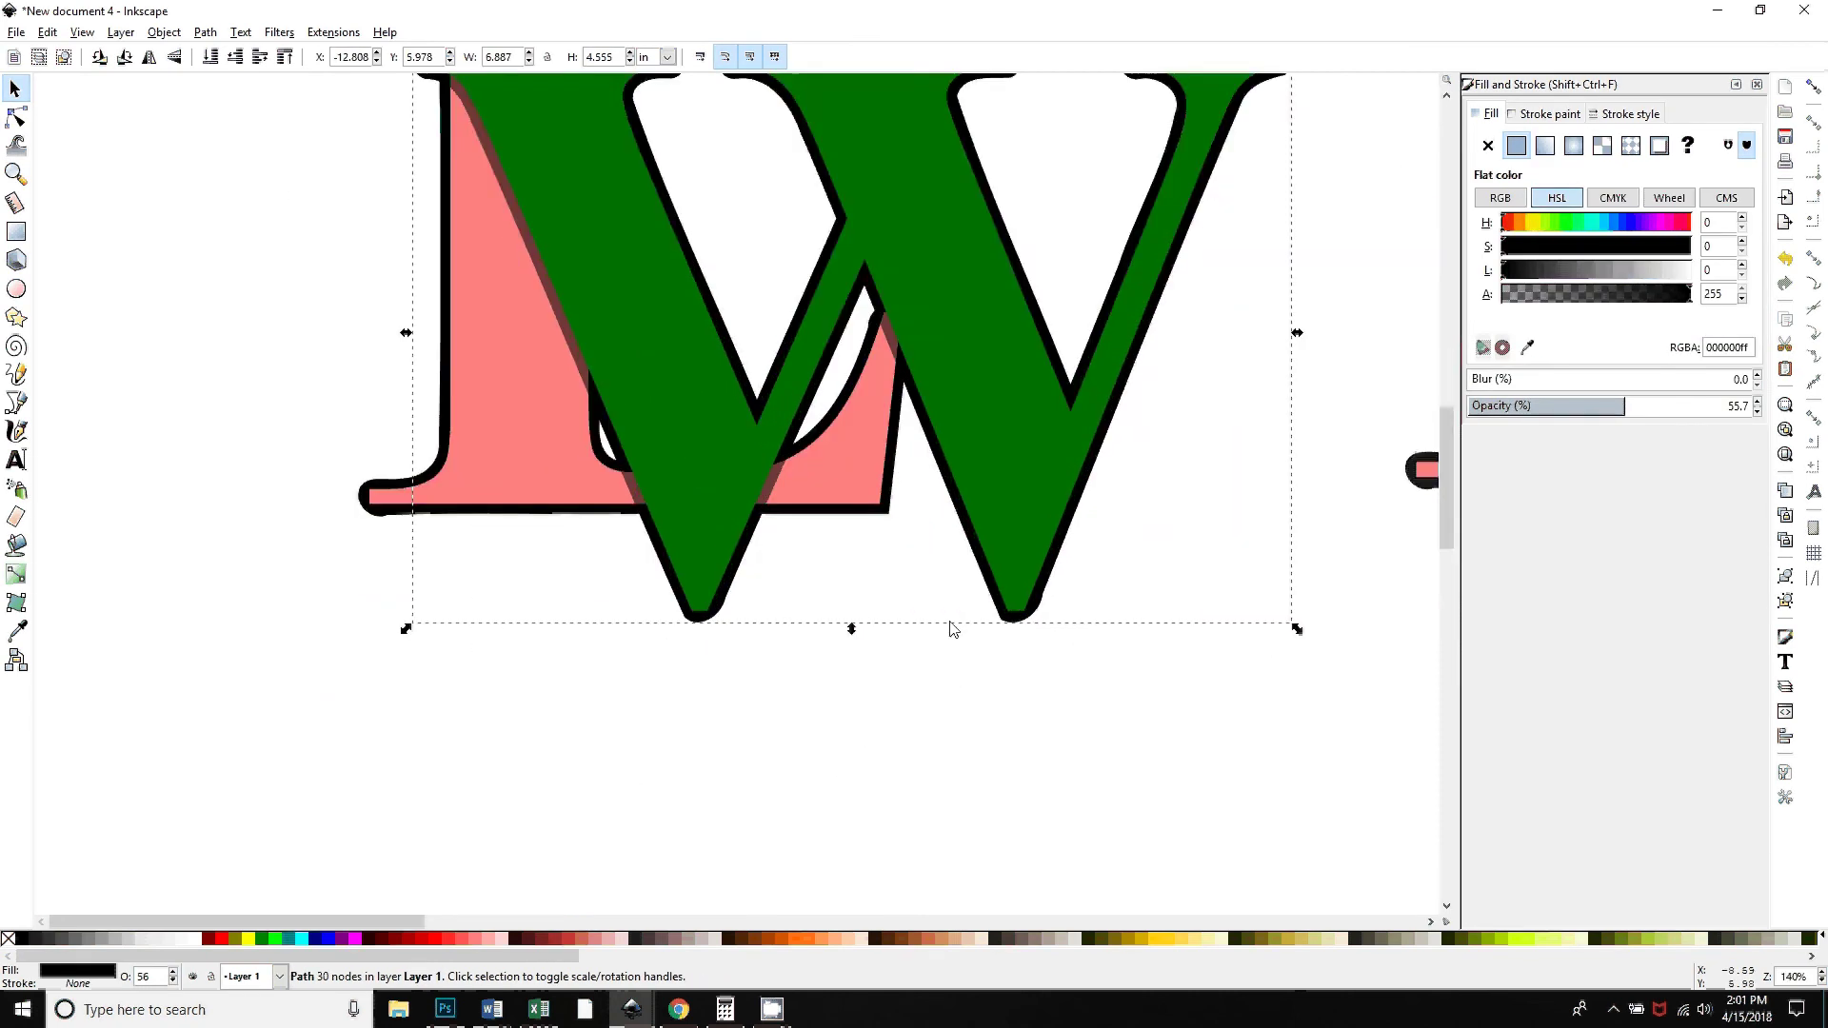
pyautogui.scroll(5, 952, 628)
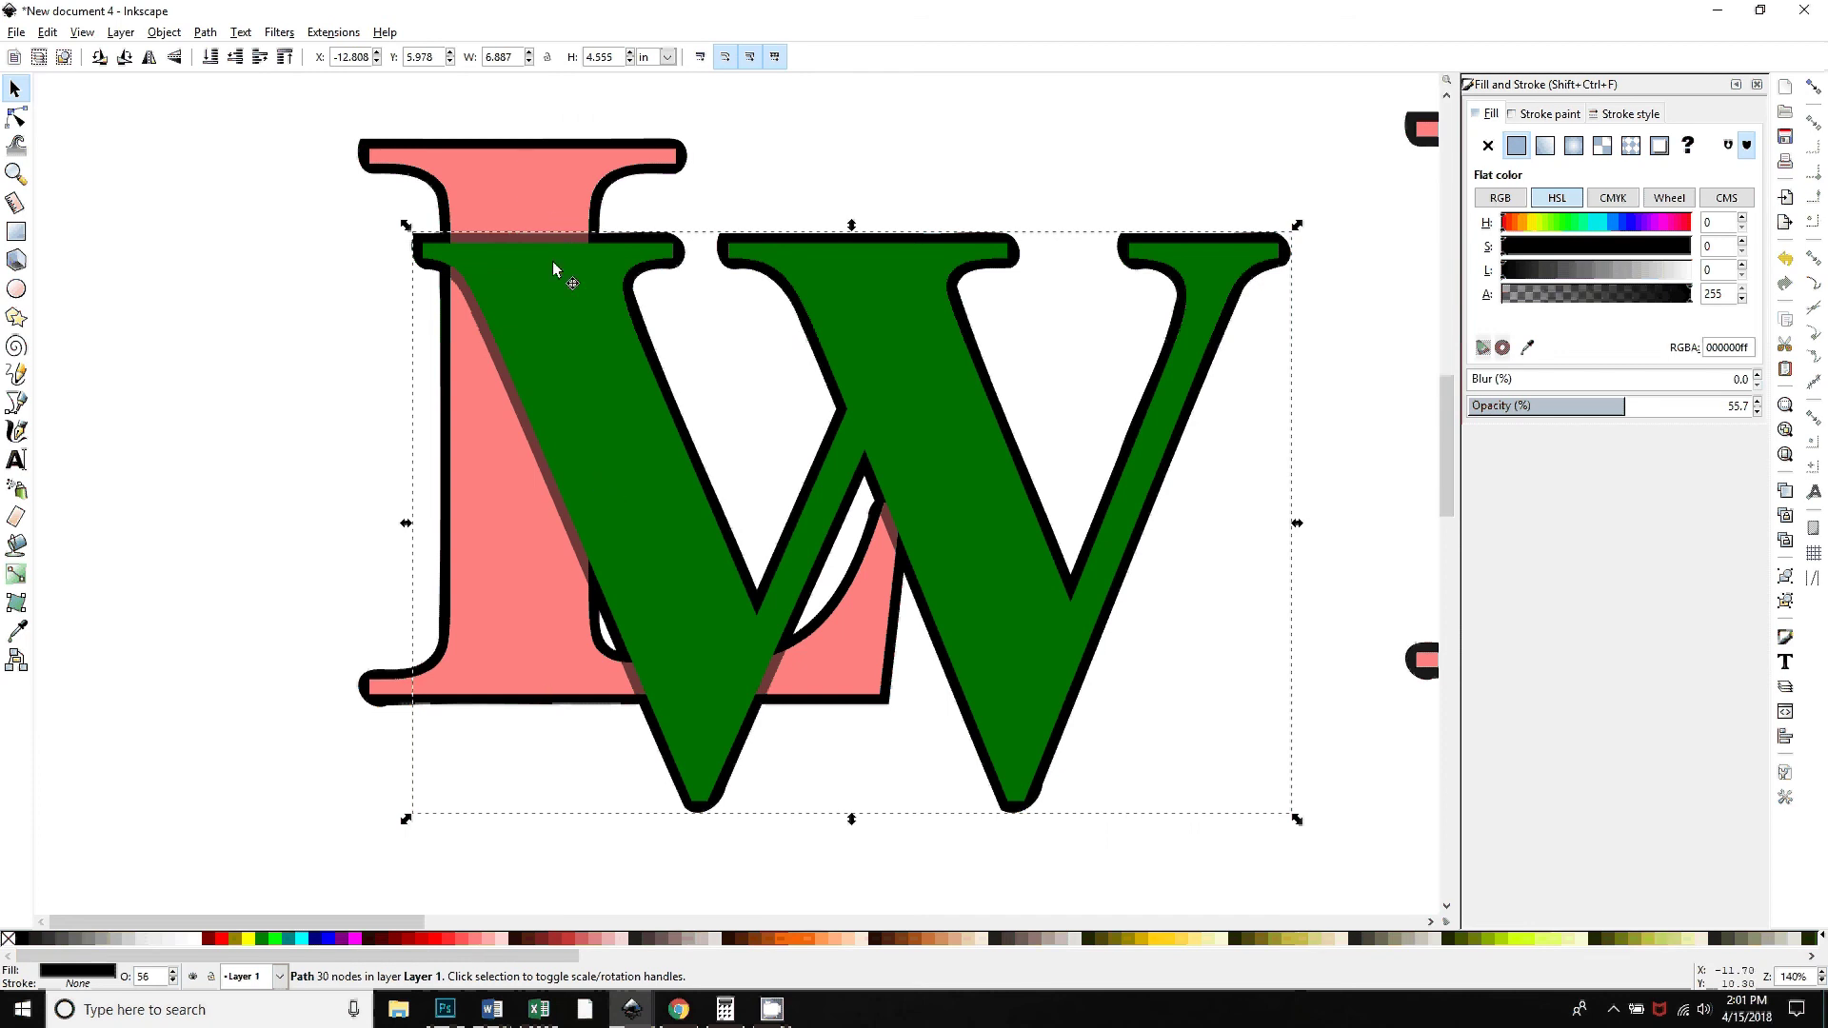
pyautogui.keyDown('shift'); pyautogui.click(530, 203); pyautogui.keyUp('shift')
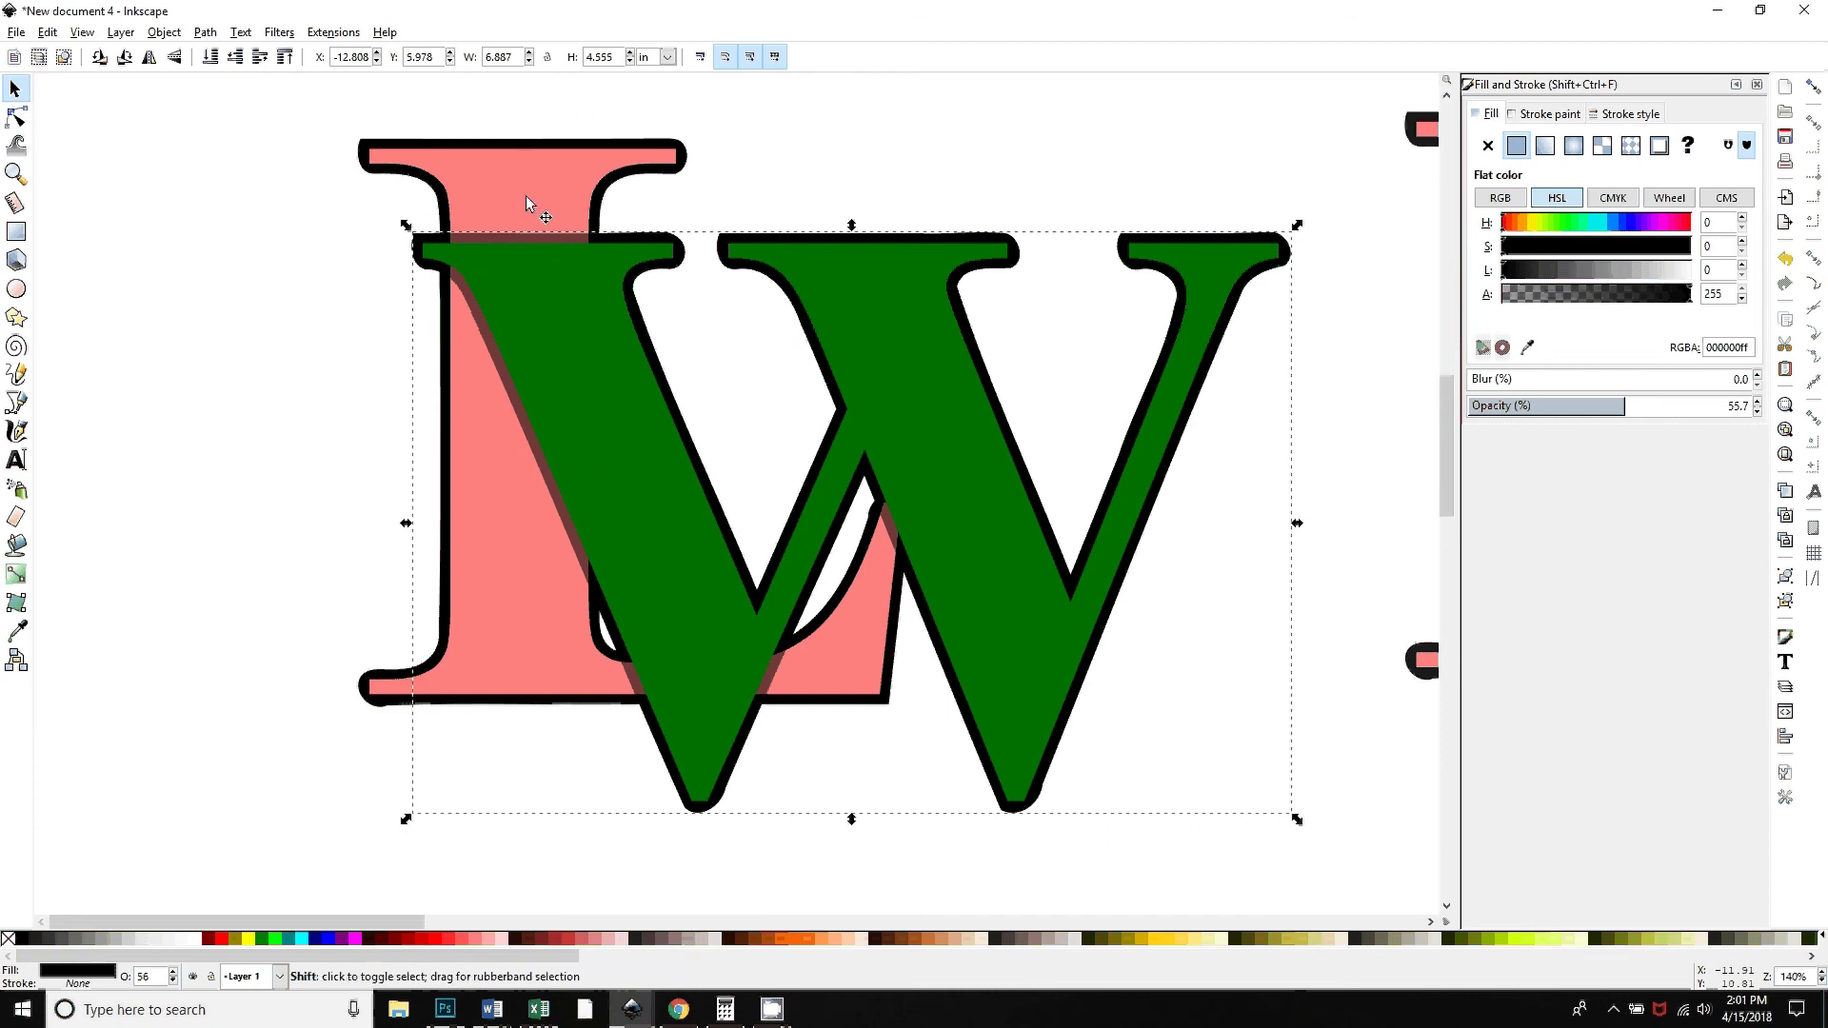
pyautogui.click(205, 31)
pyautogui.click(240, 163)
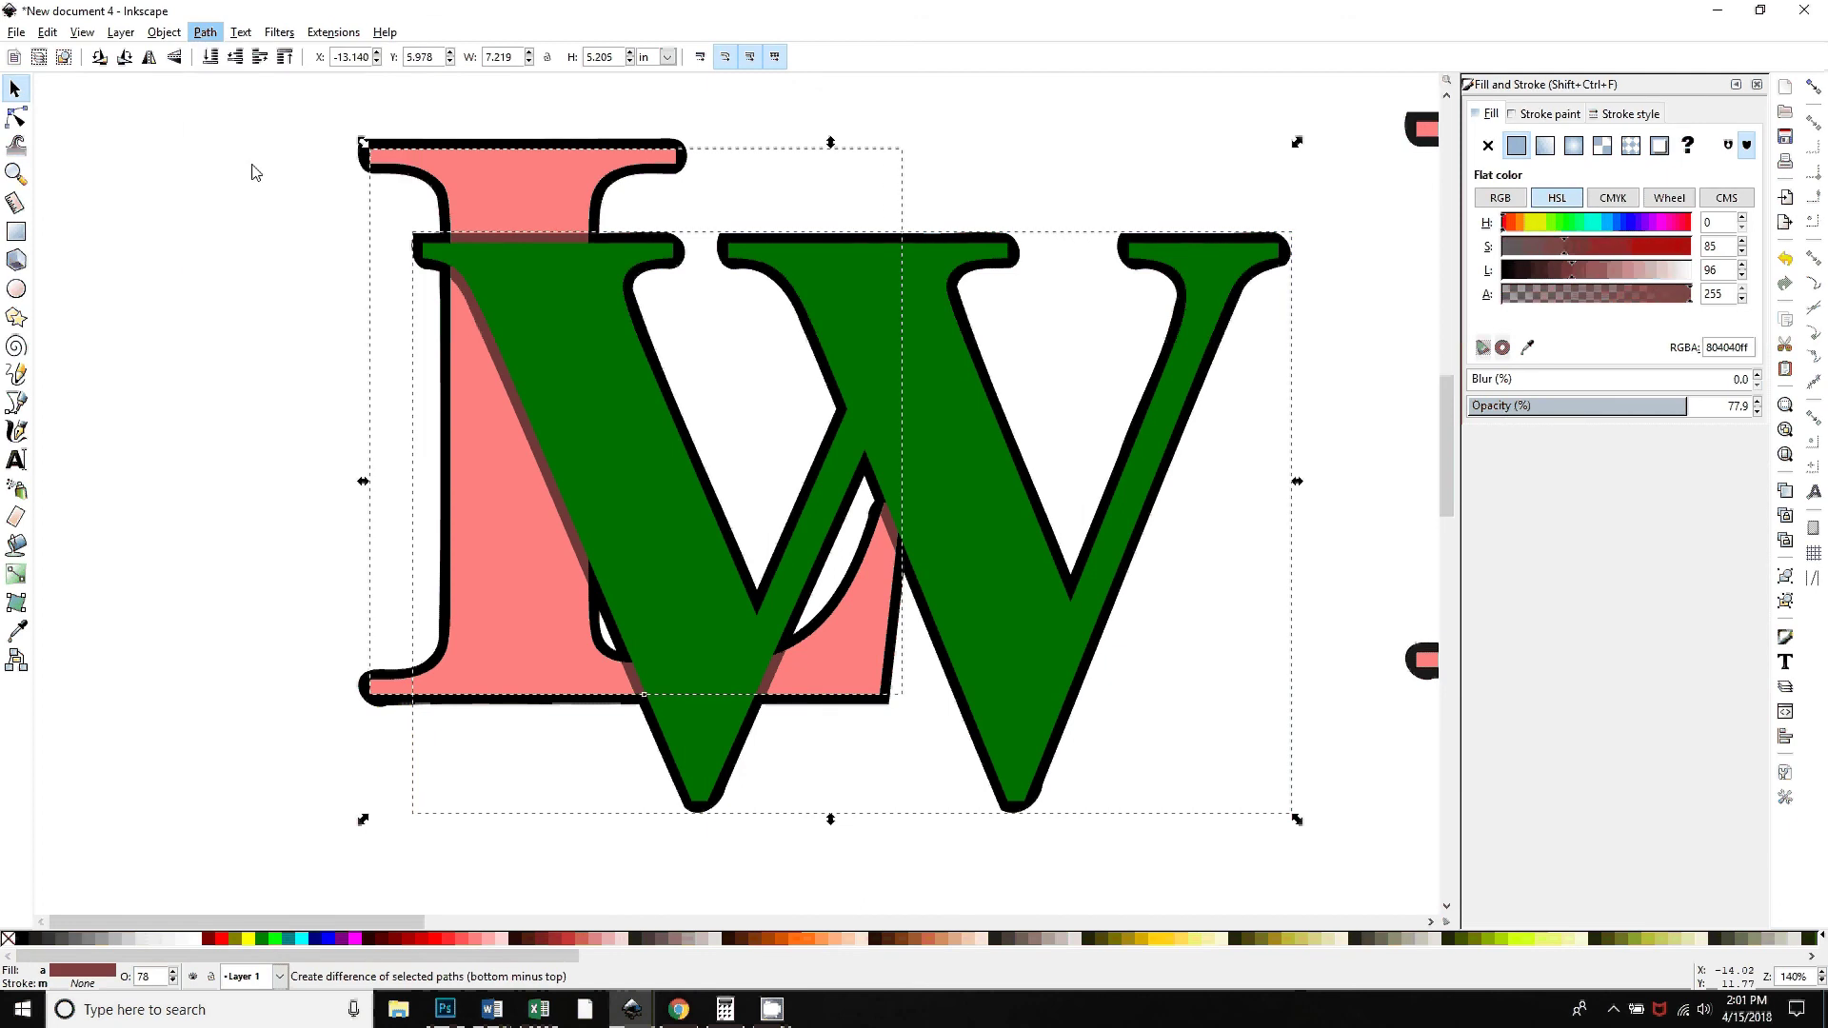
# Move the green W aside to inspect the artwork beneath it, and undo the move
pyautogui.press('Escape')
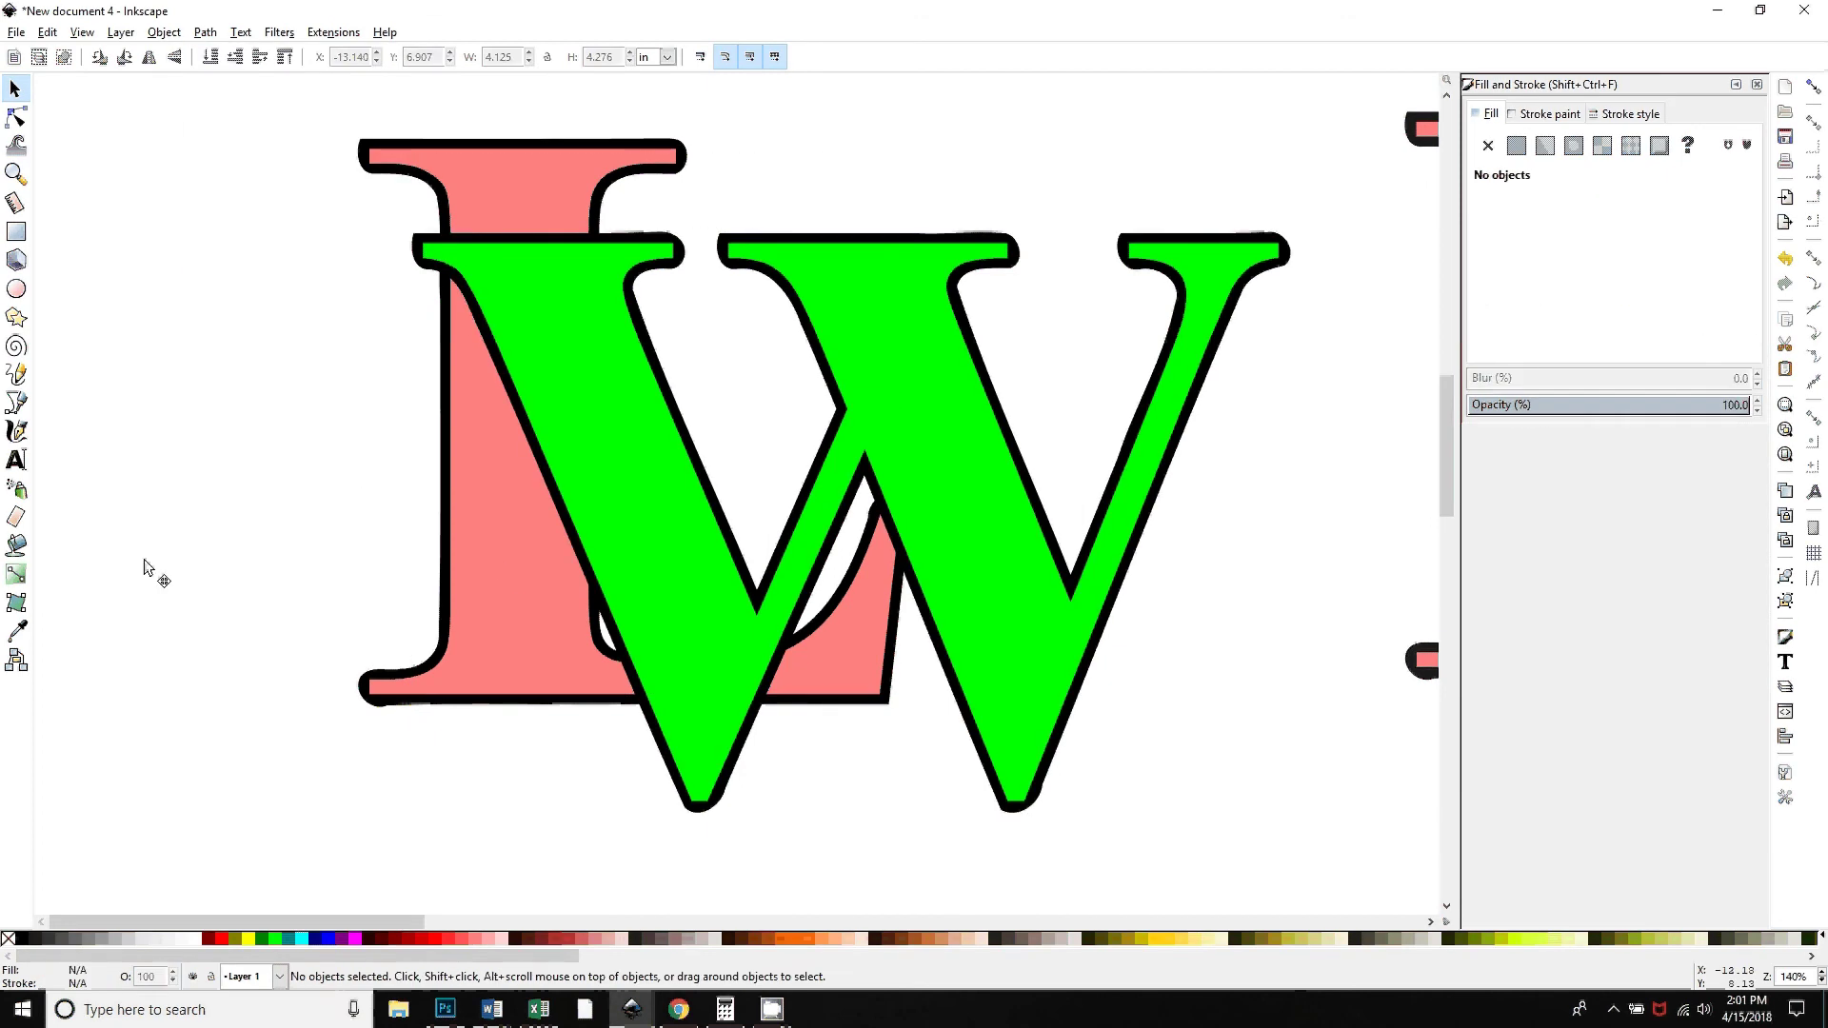
pyautogui.moveTo(540, 569); pyautogui.dragTo(202, 569)
pyautogui.hotkey('ctrl', 'z')
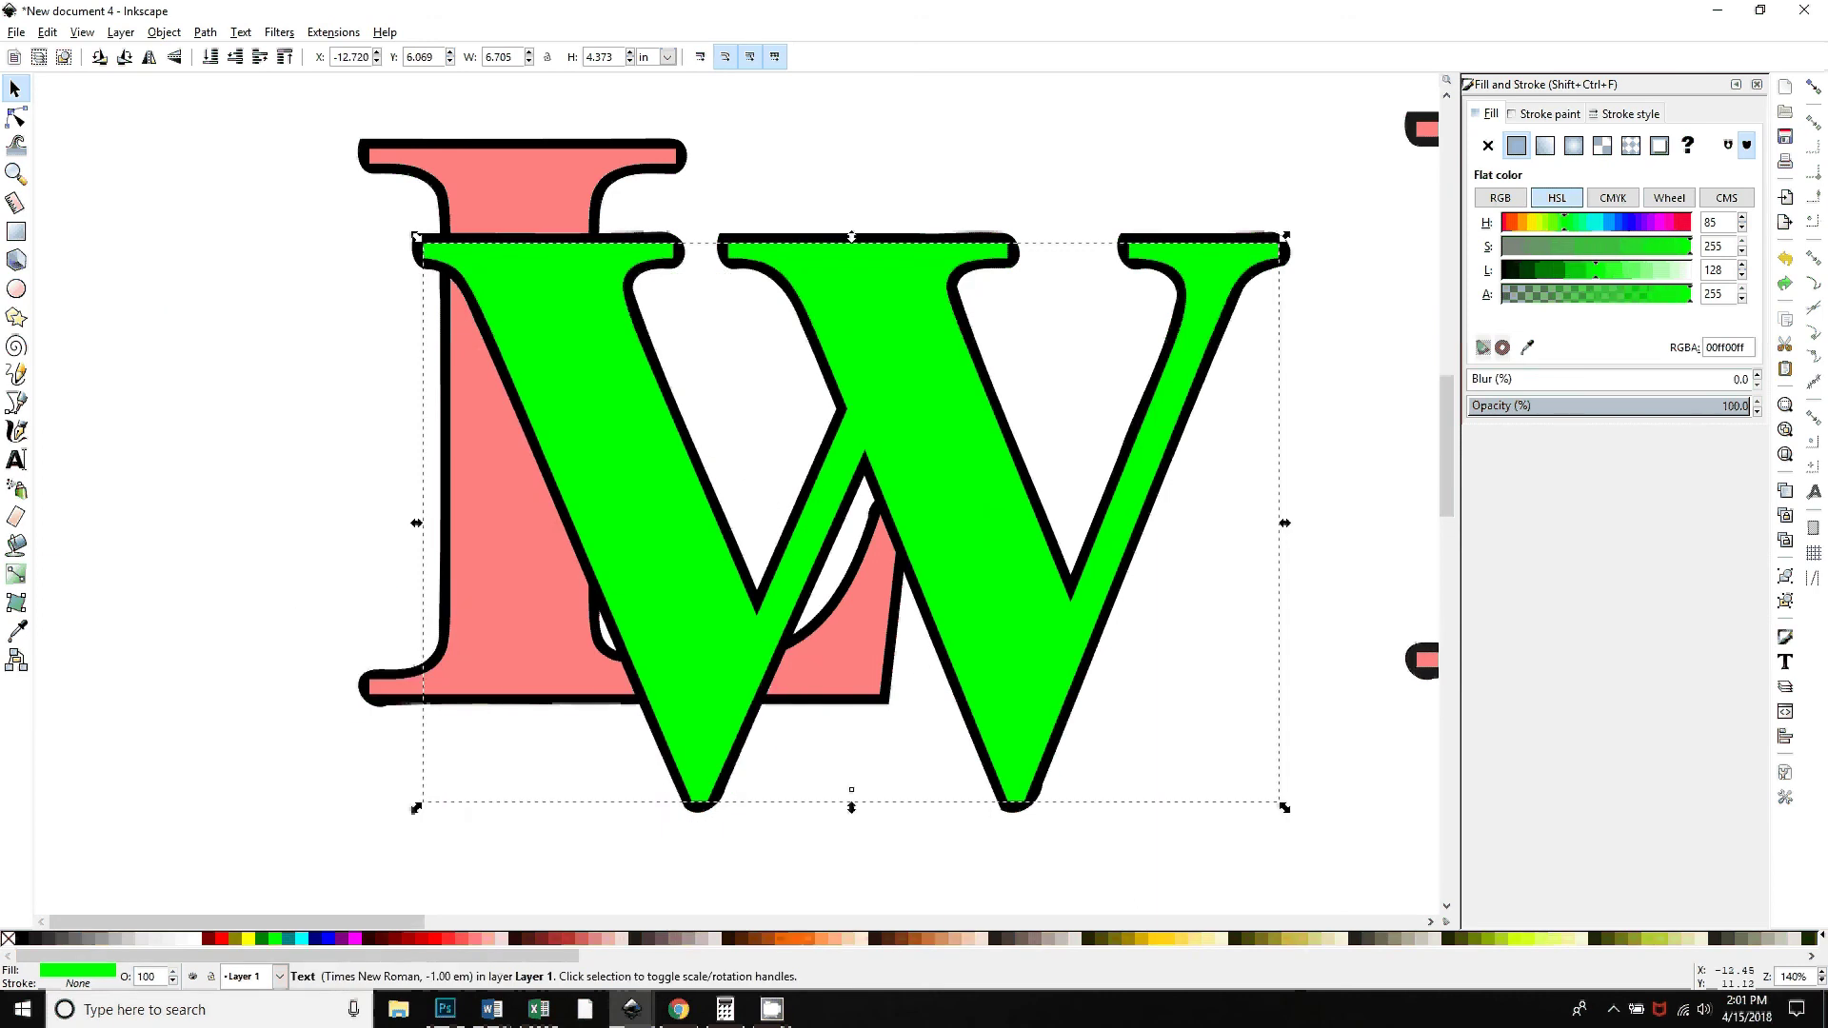
# Move the cut pink L off its black backing to check it, and undo both the move and the Difference cut
pyautogui.click(468, 191)
pyautogui.moveTo(469, 190); pyautogui.dragTo(185, 205)
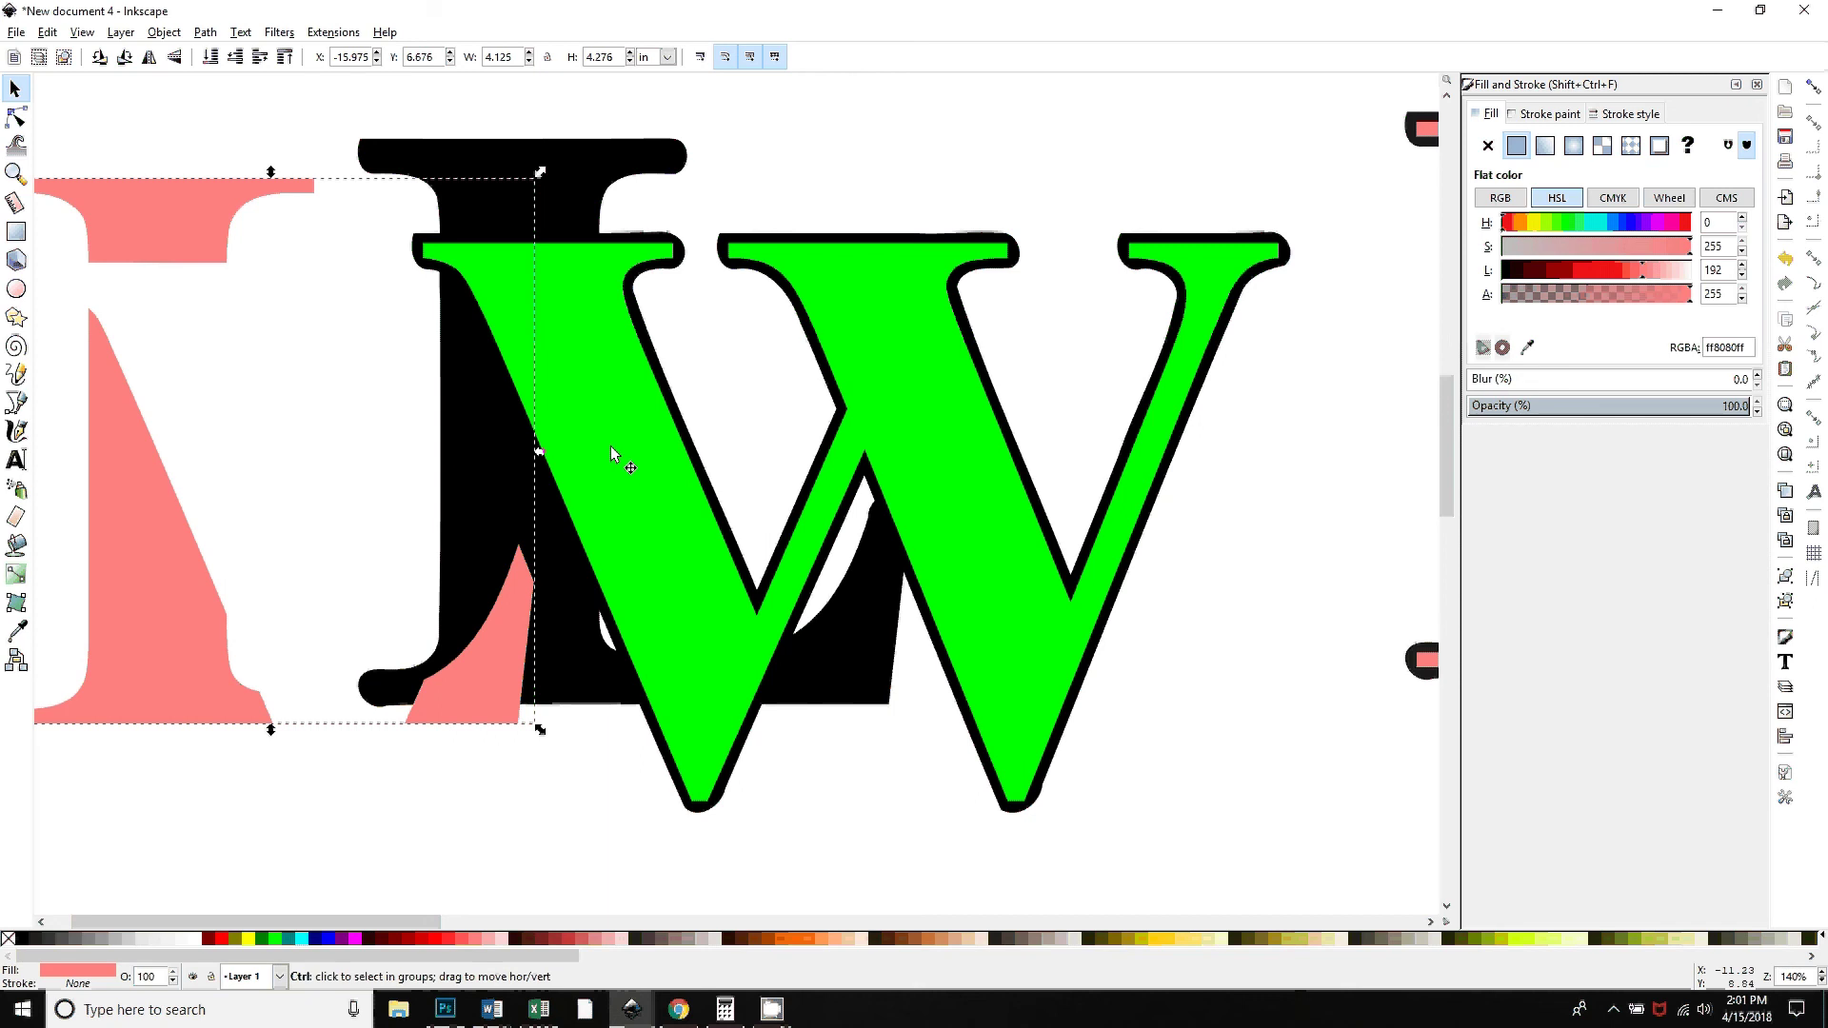
pyautogui.hotkey('ctrl', 'z')
pyautogui.hotkey('ctrl', 'z')
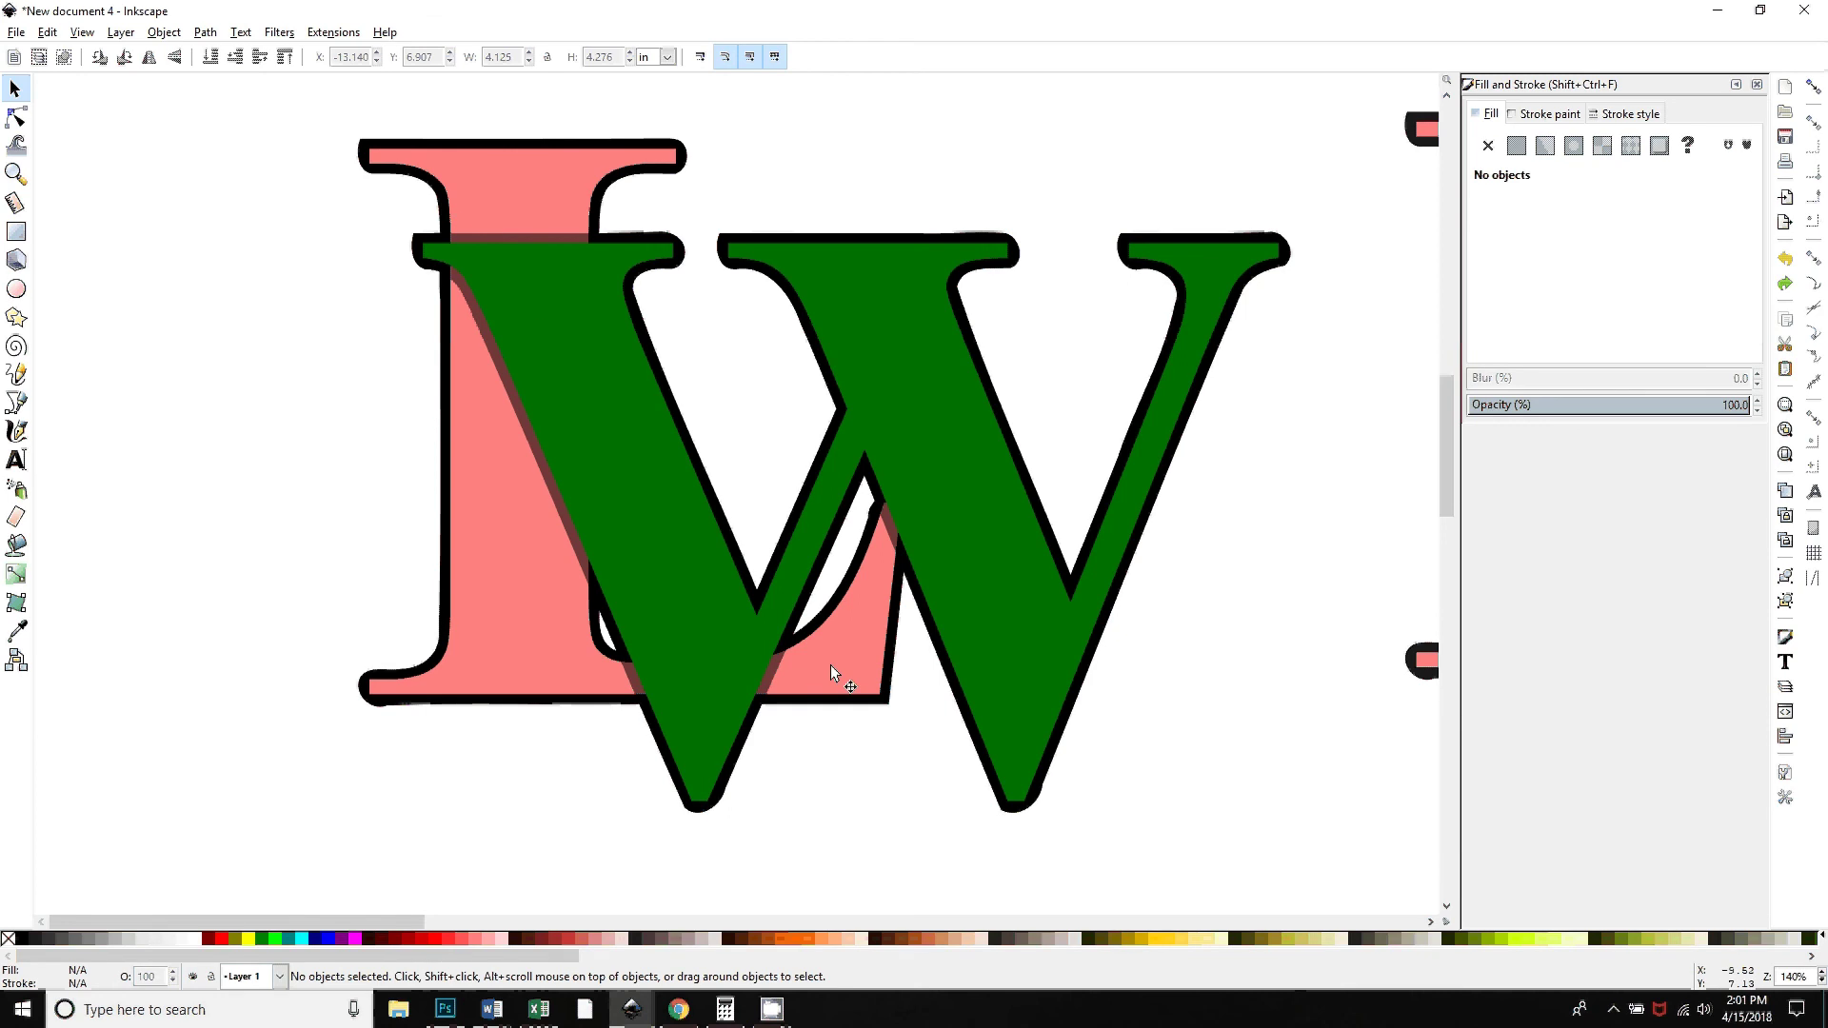
# Draw a closed five-corner path about 4.15 × 4.73 in around the crossing of the L's stem and the W's first stroke
pyautogui.click(17, 402)
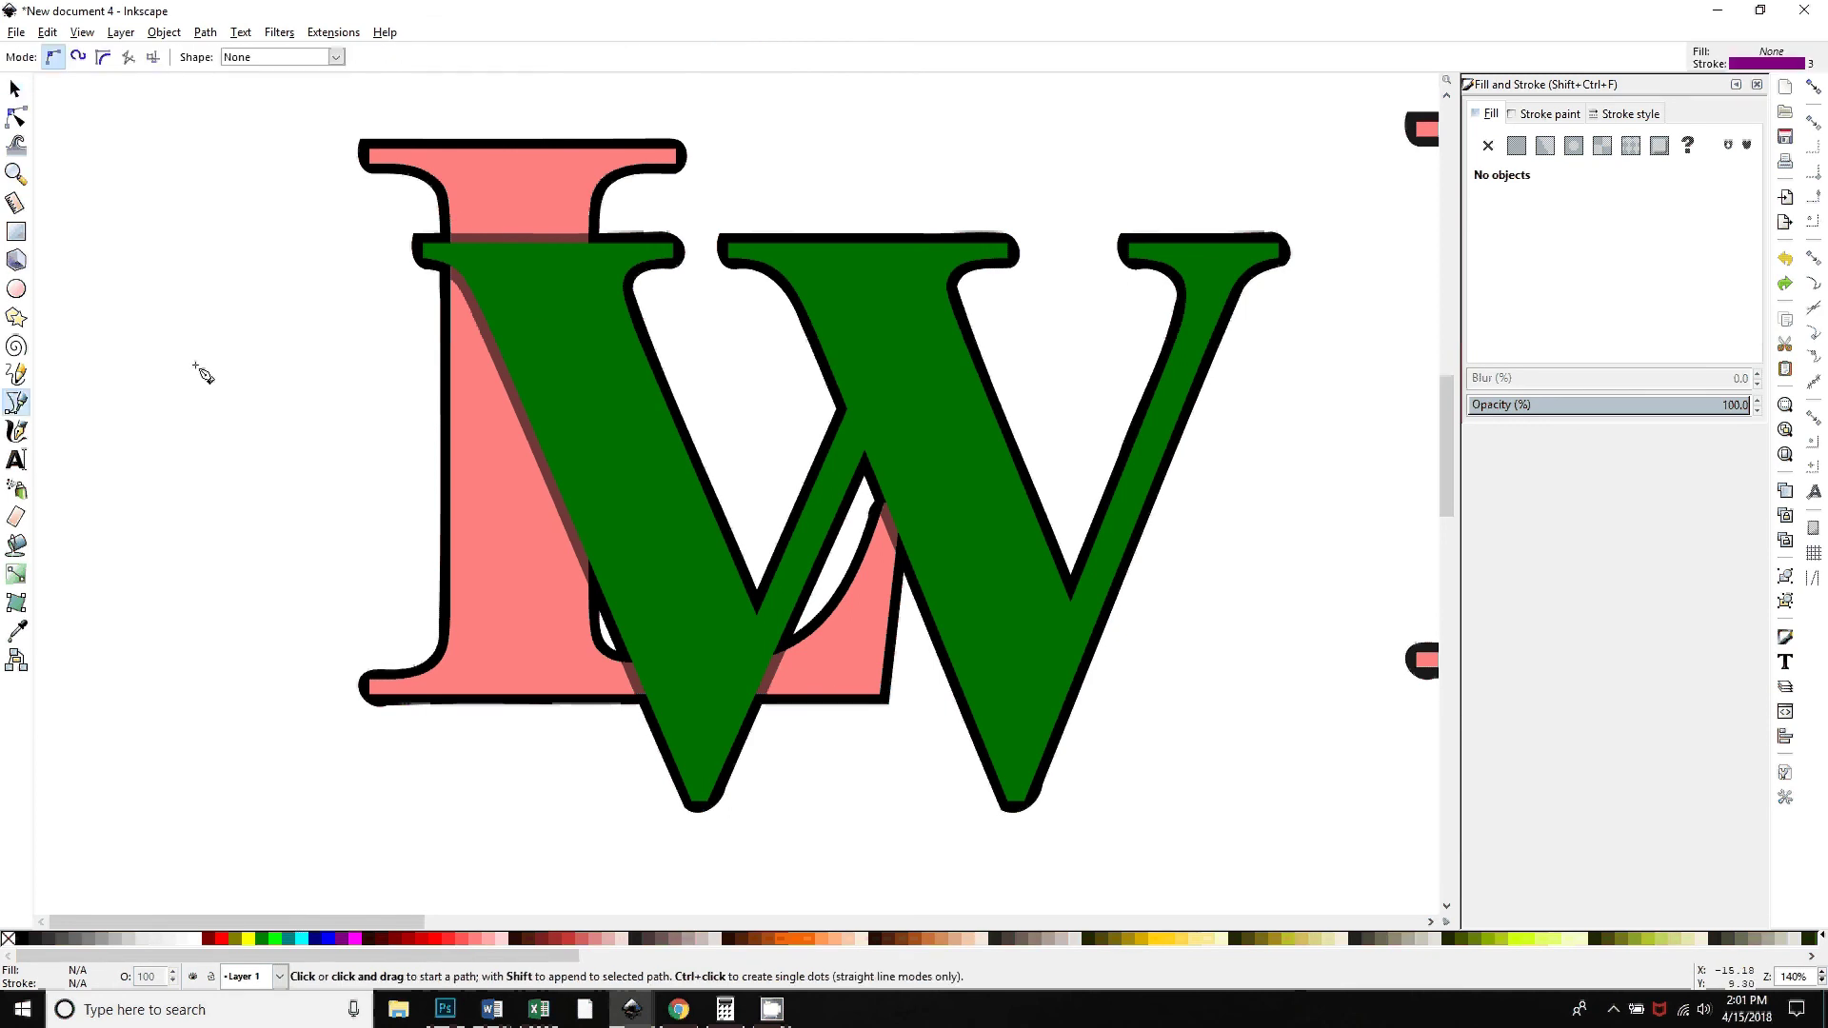
pyautogui.click(331, 199)
pyautogui.click(695, 207)
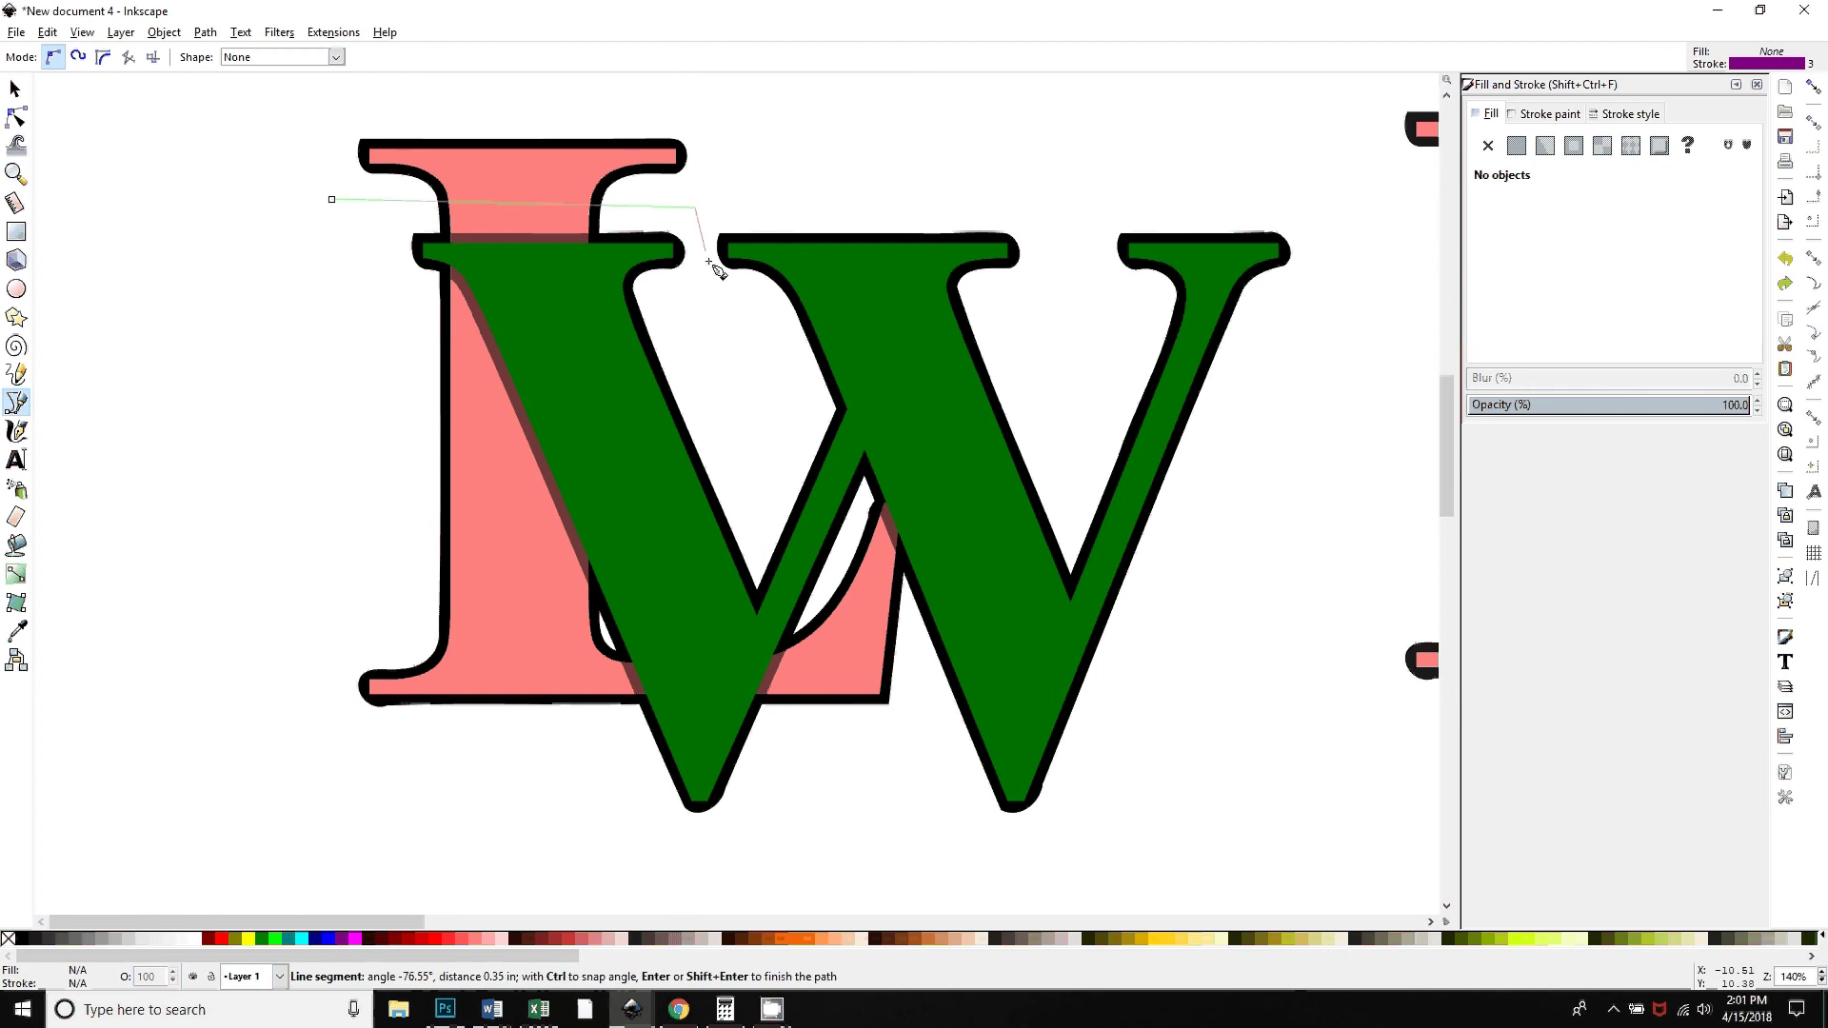
pyautogui.click(723, 408)
pyautogui.click(529, 795)
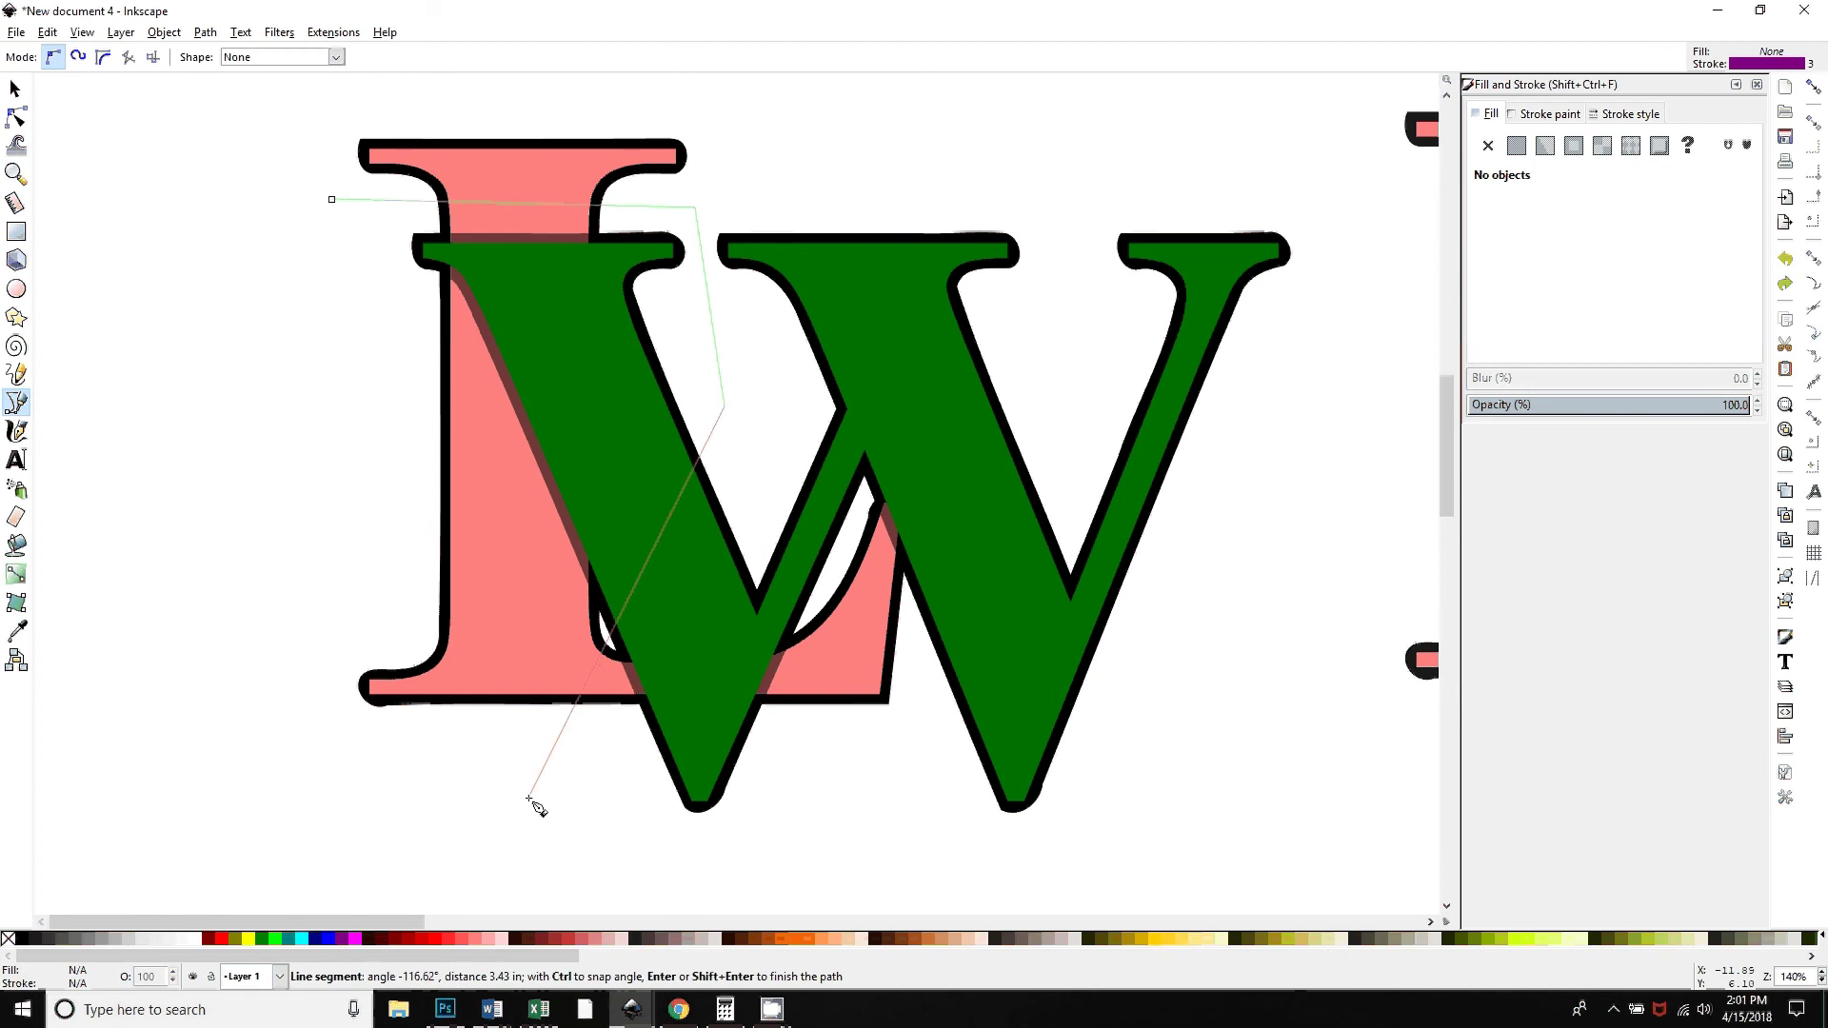
pyautogui.click(199, 764)
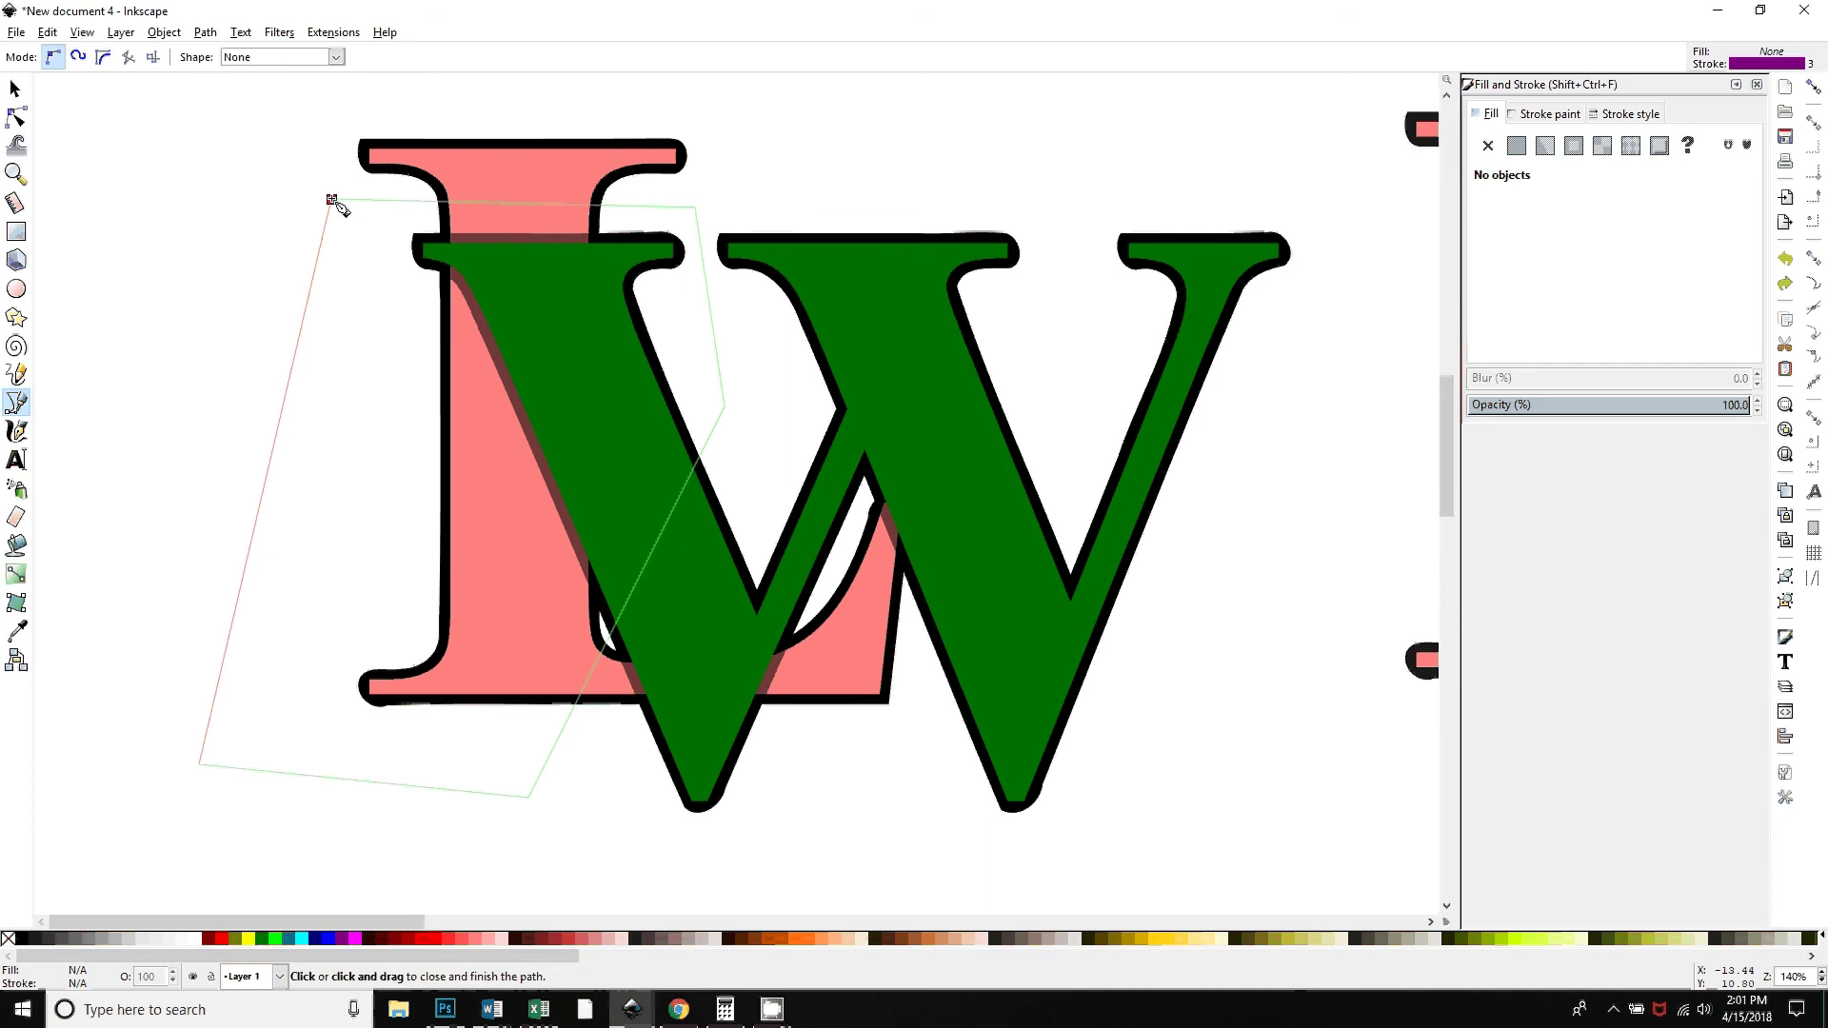
pyautogui.click(332, 200)
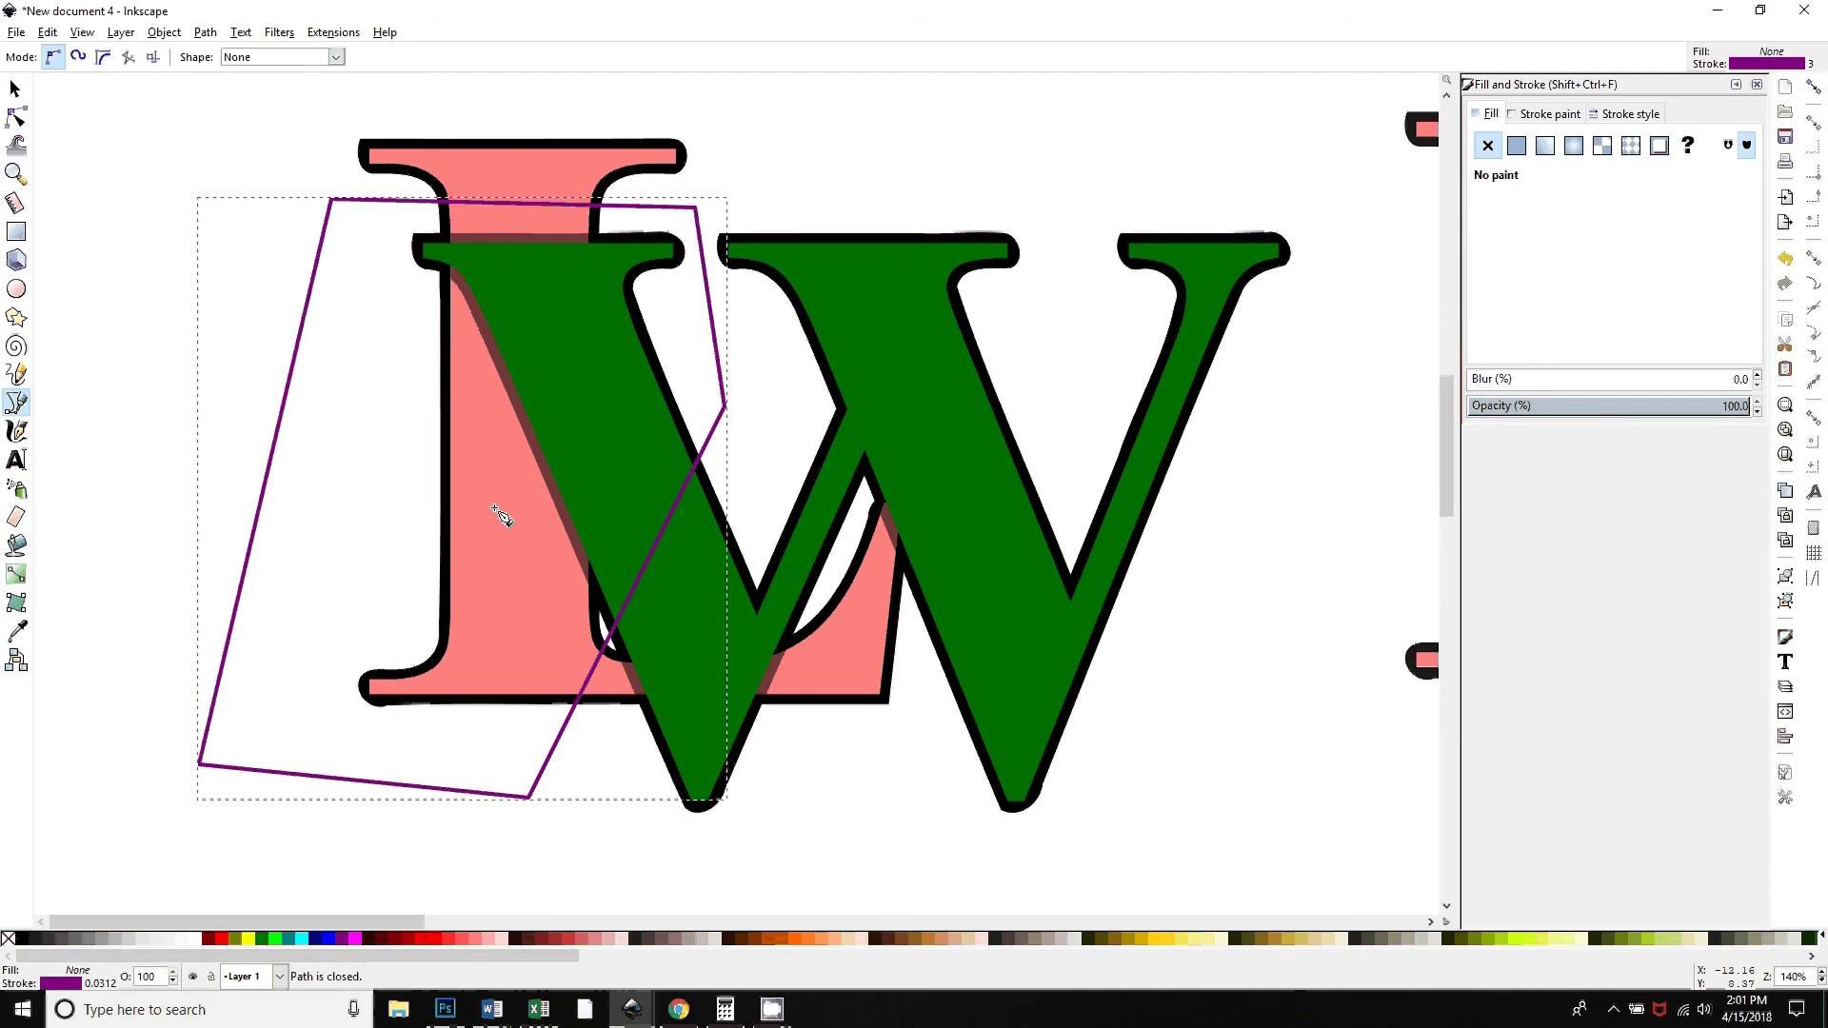
# Intersect the five-corner path with the semi-transparent black W shape, and undo a test move of the resulting piece
pyautogui.click(16, 89)
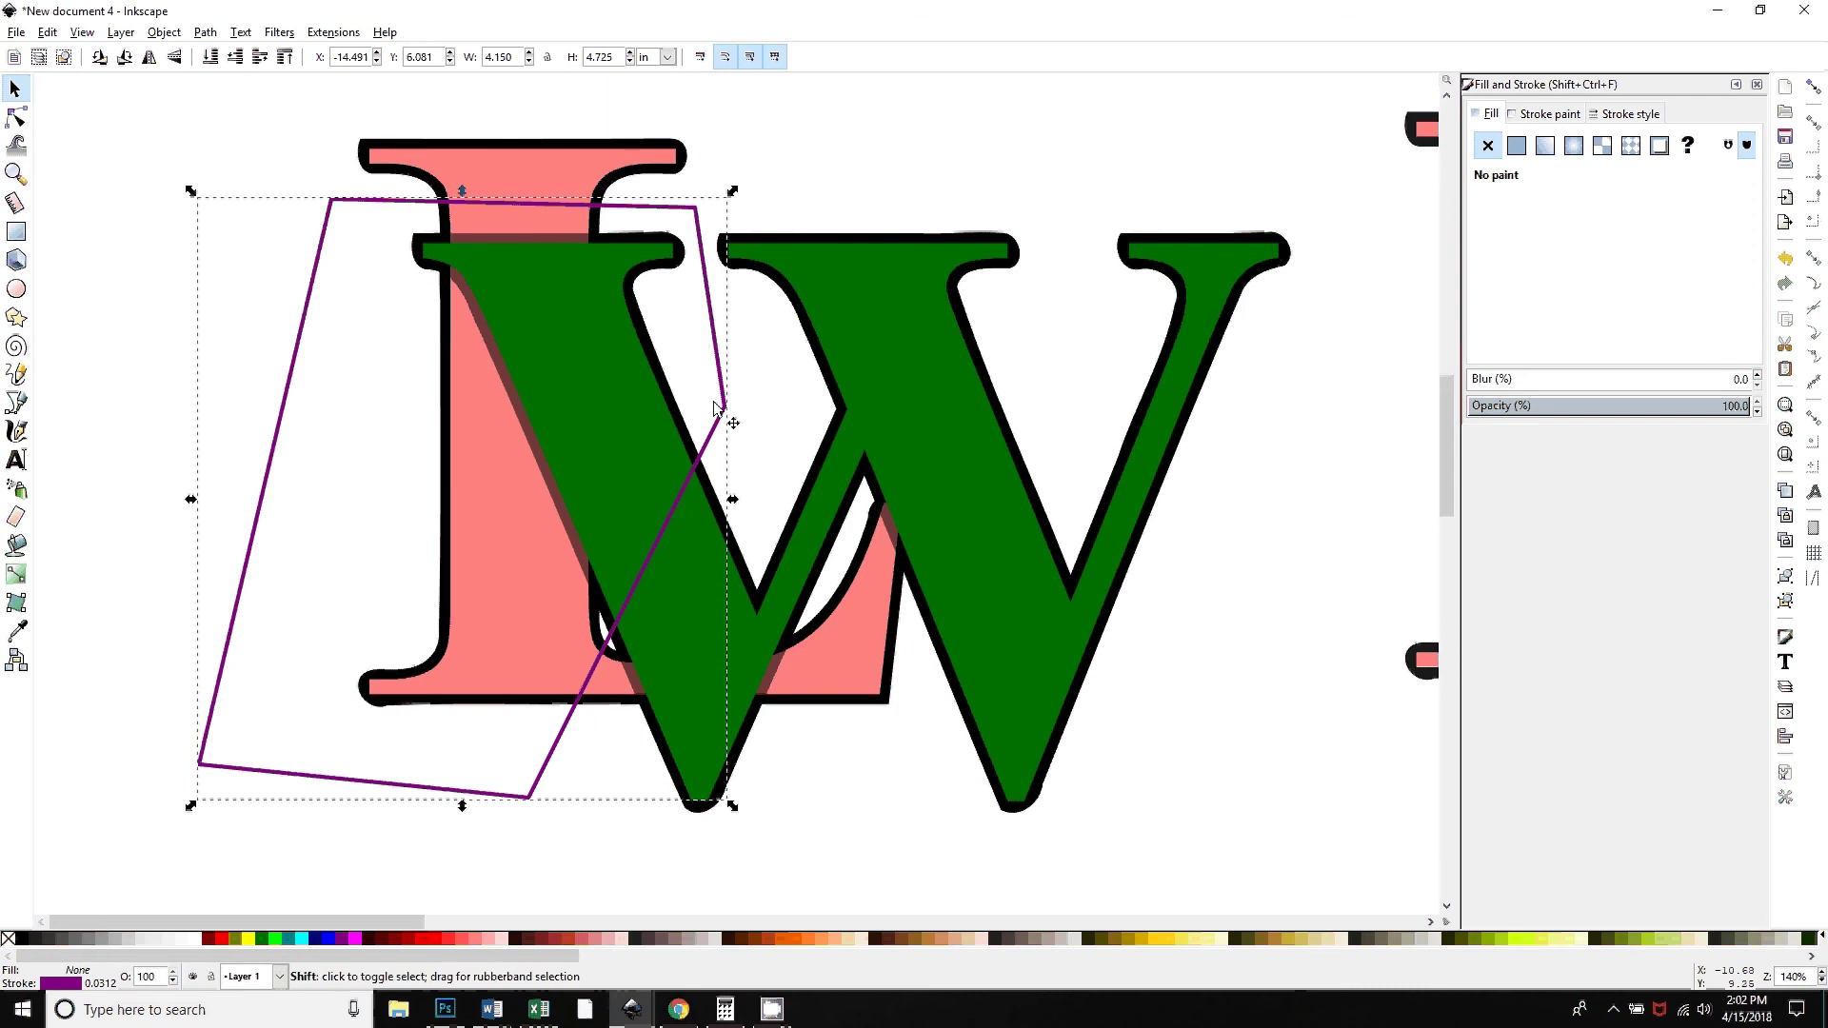
pyautogui.keyDown('shift'); pyautogui.click(934, 462); pyautogui.keyUp('shift')
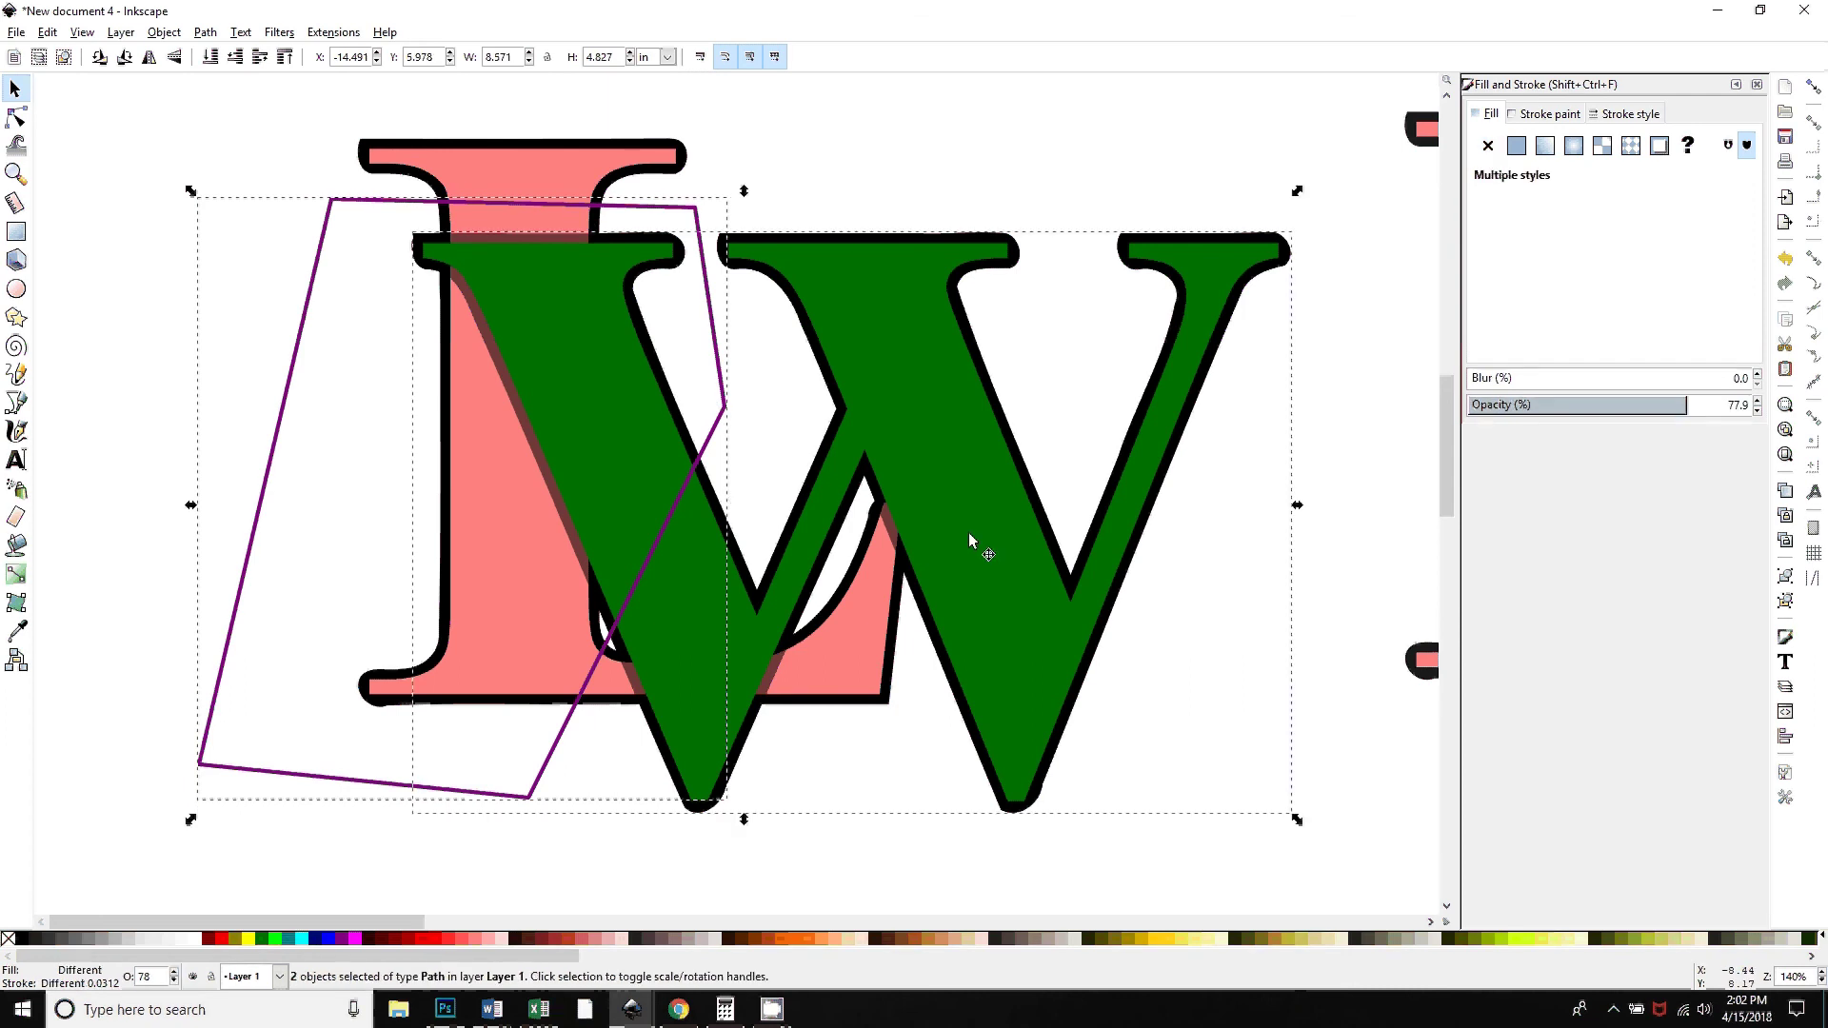
pyautogui.click(205, 33)
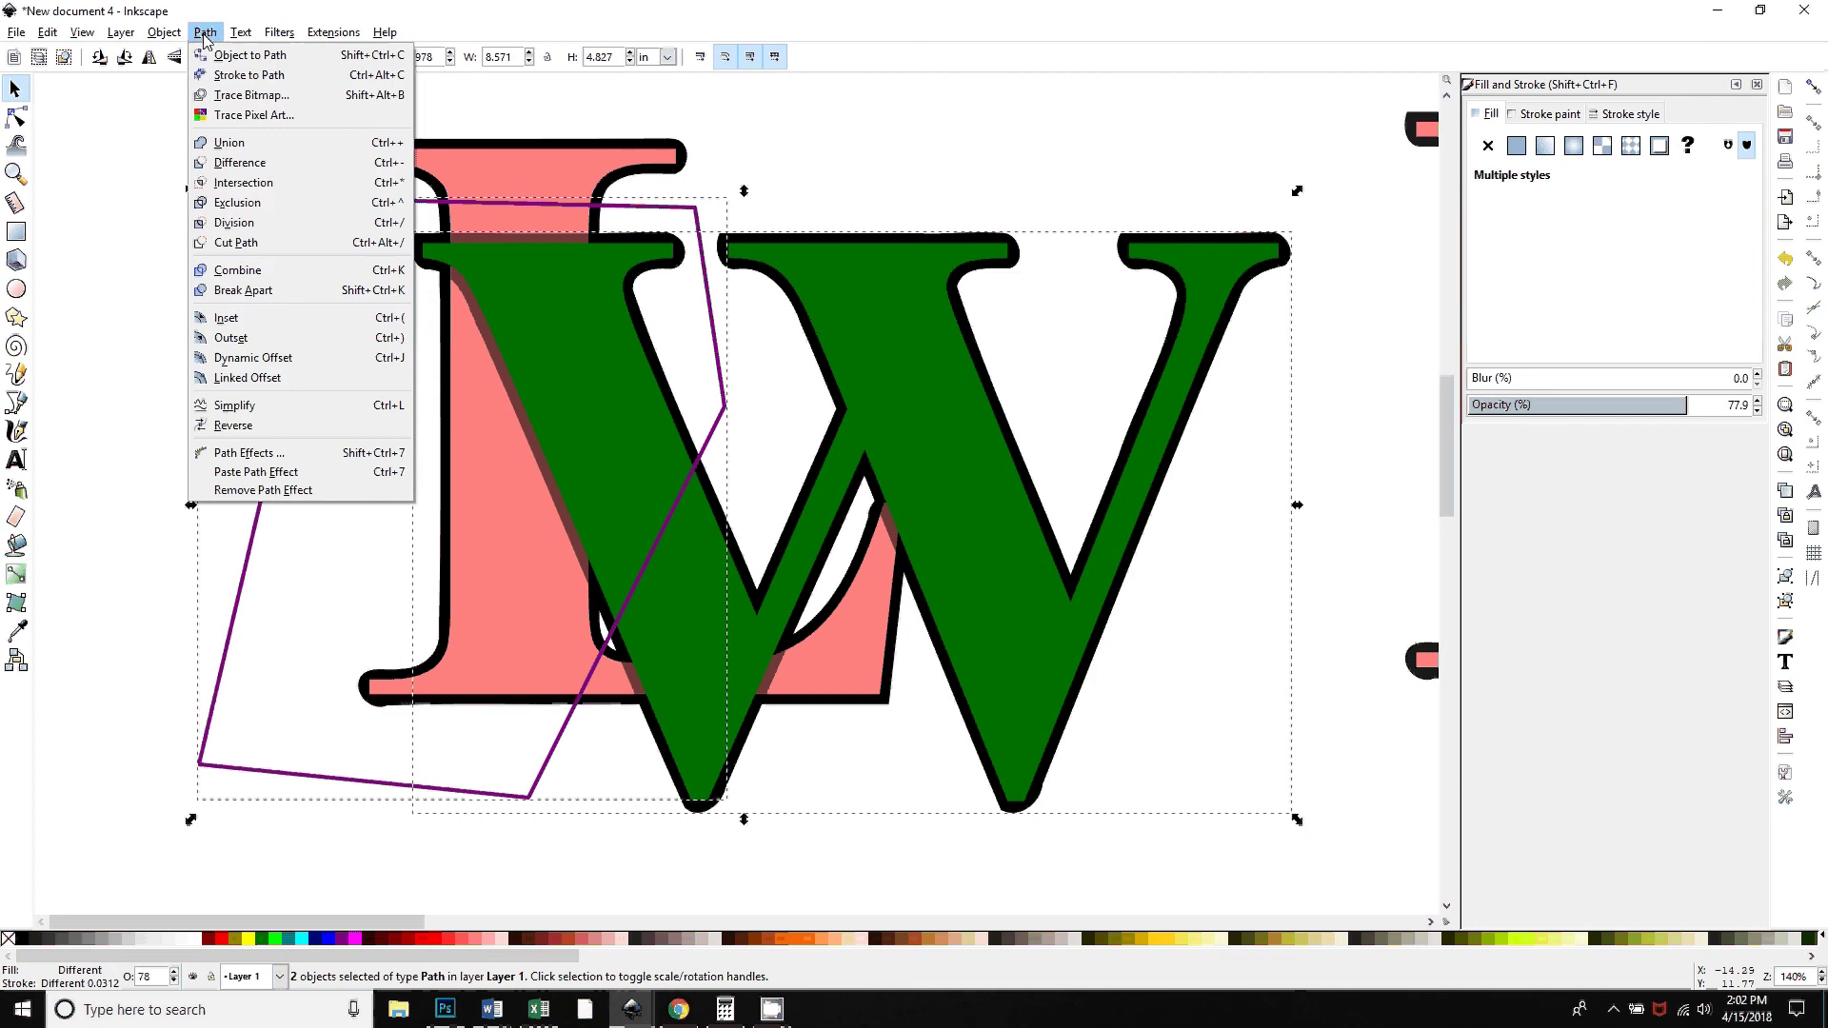
pyautogui.click(242, 181)
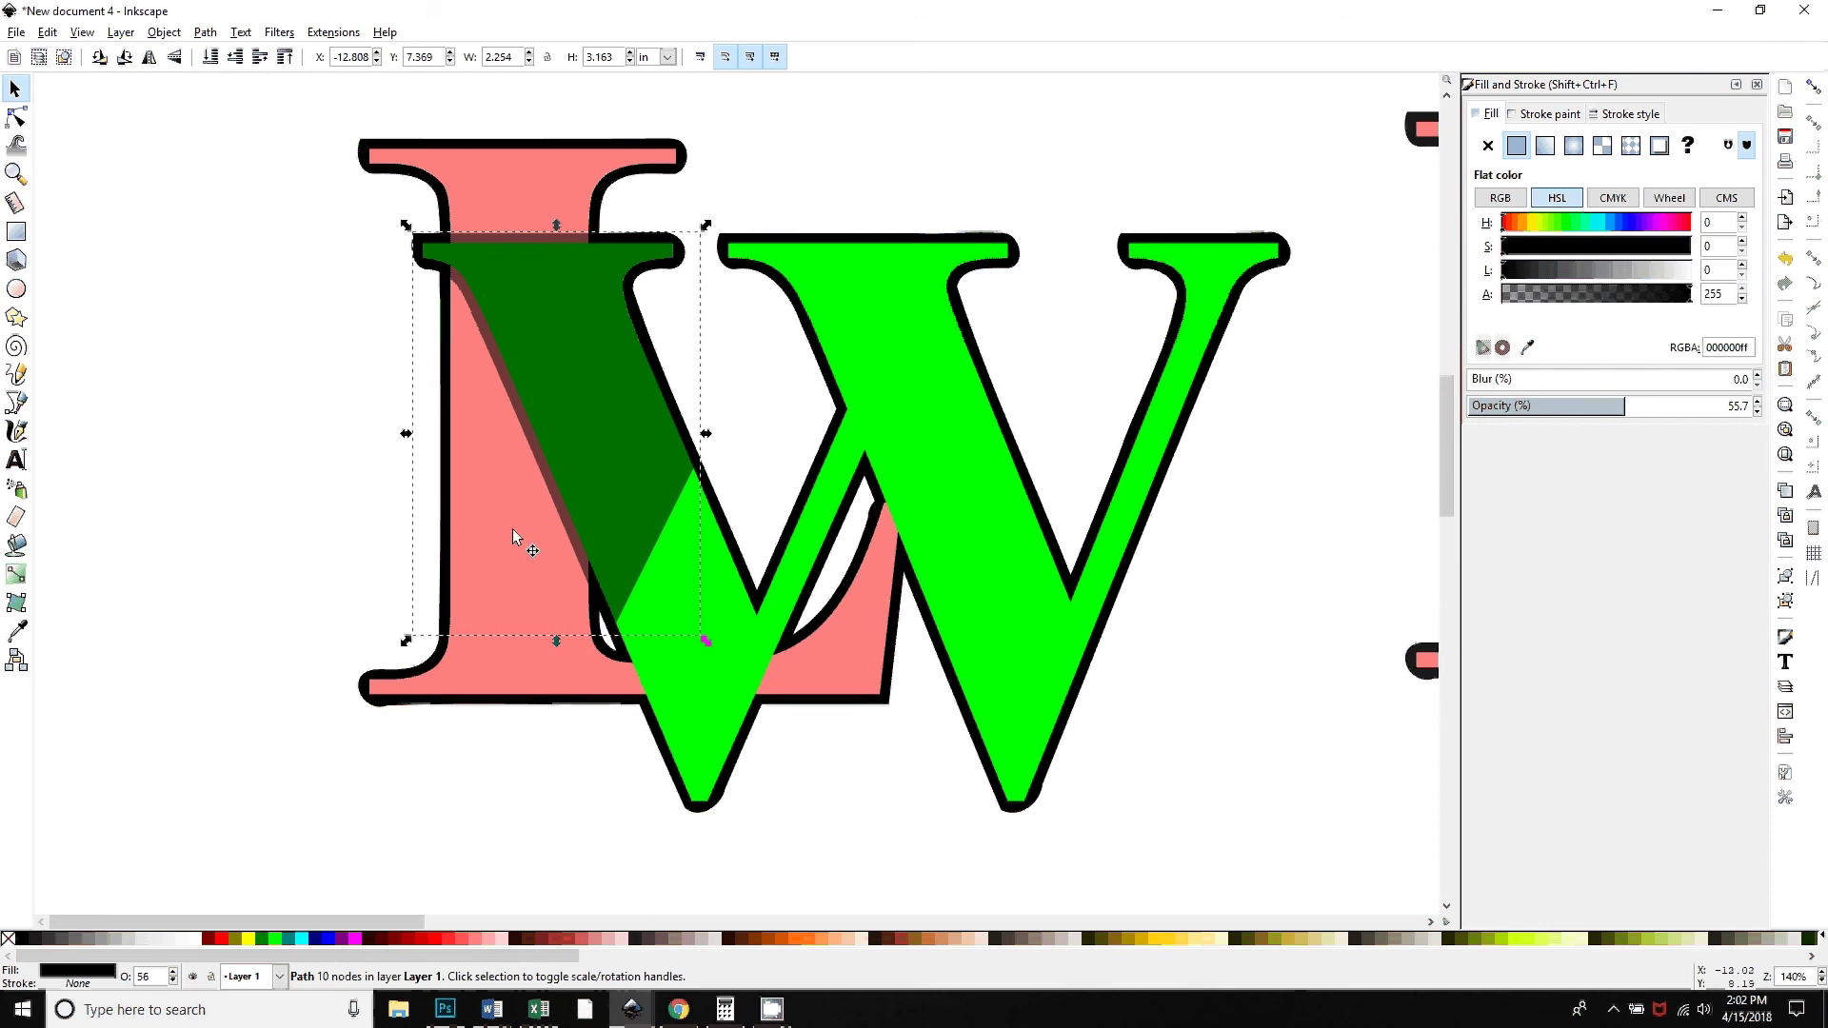
pyautogui.moveTo(477, 558); pyautogui.dragTo(167, 400)
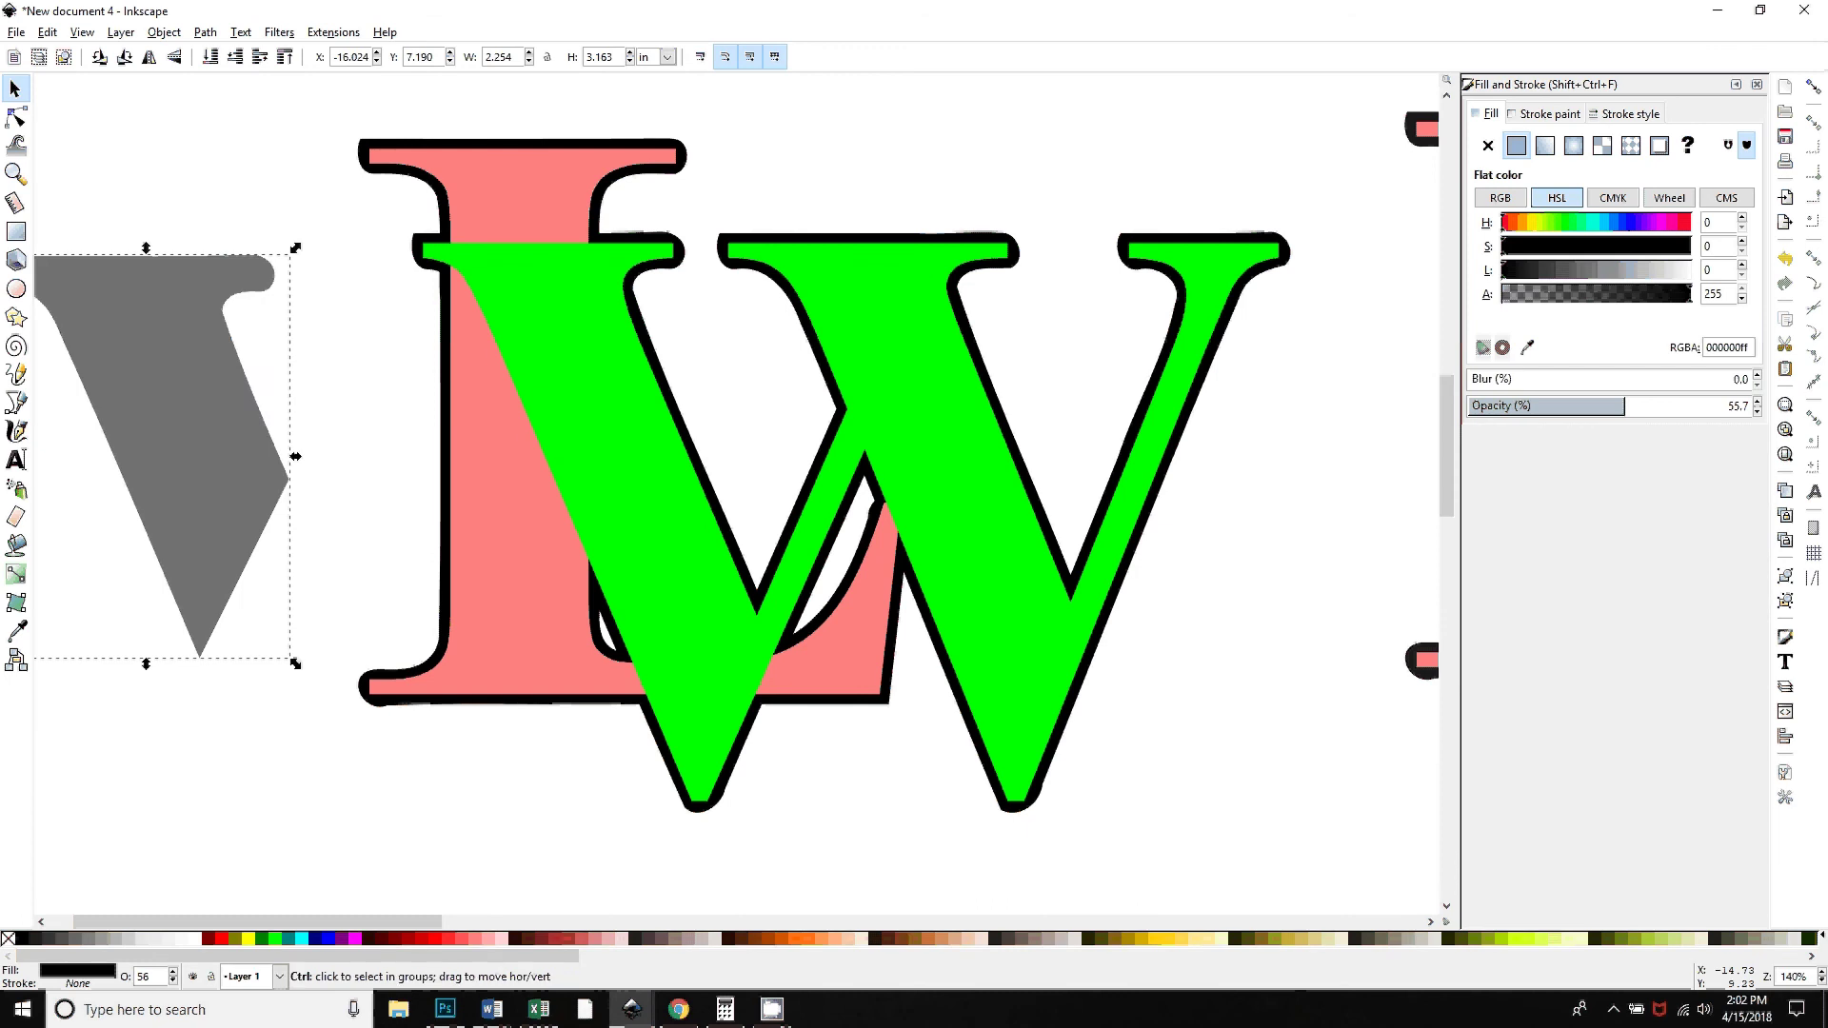
pyautogui.hotkey('ctrl', 'z')
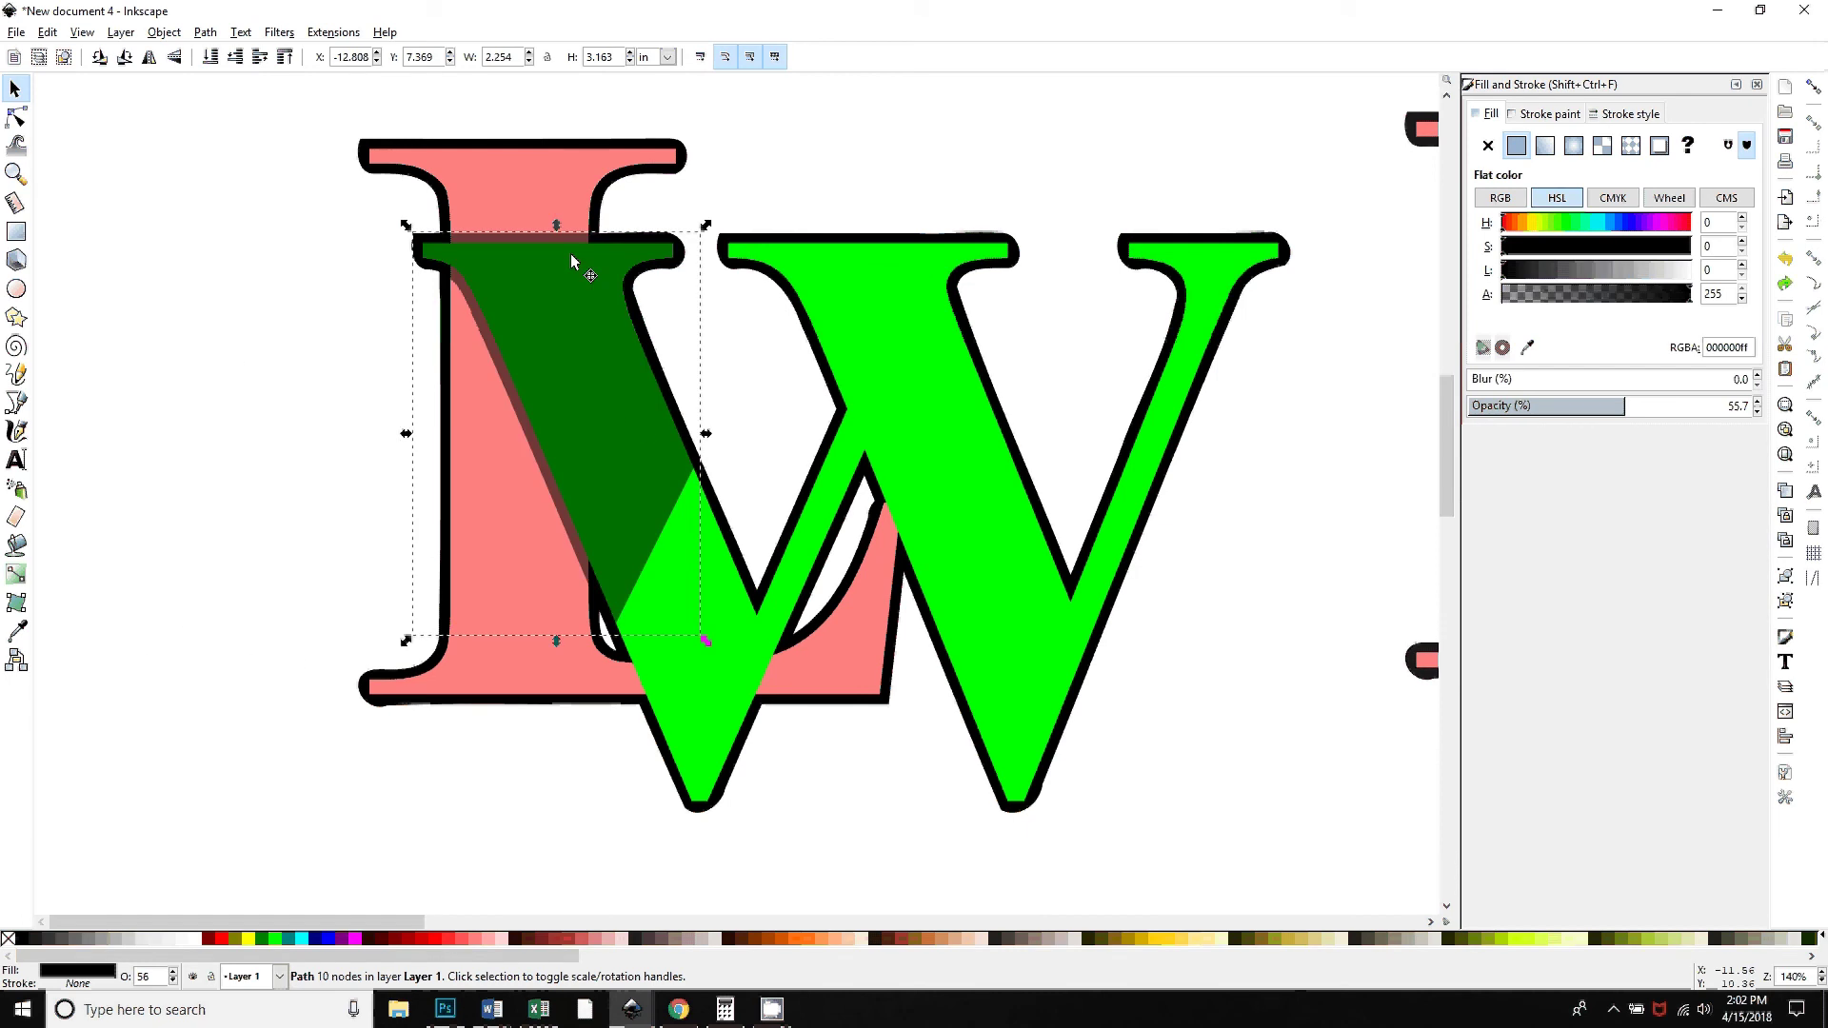
# Subtract the semi-transparent W piece from the pink L with Difference, and check the cut by moving both letters aside and back
pyautogui.keyDown('shift'); pyautogui.click(516, 170); pyautogui.keyUp('shift')
pyautogui.click(204, 32)
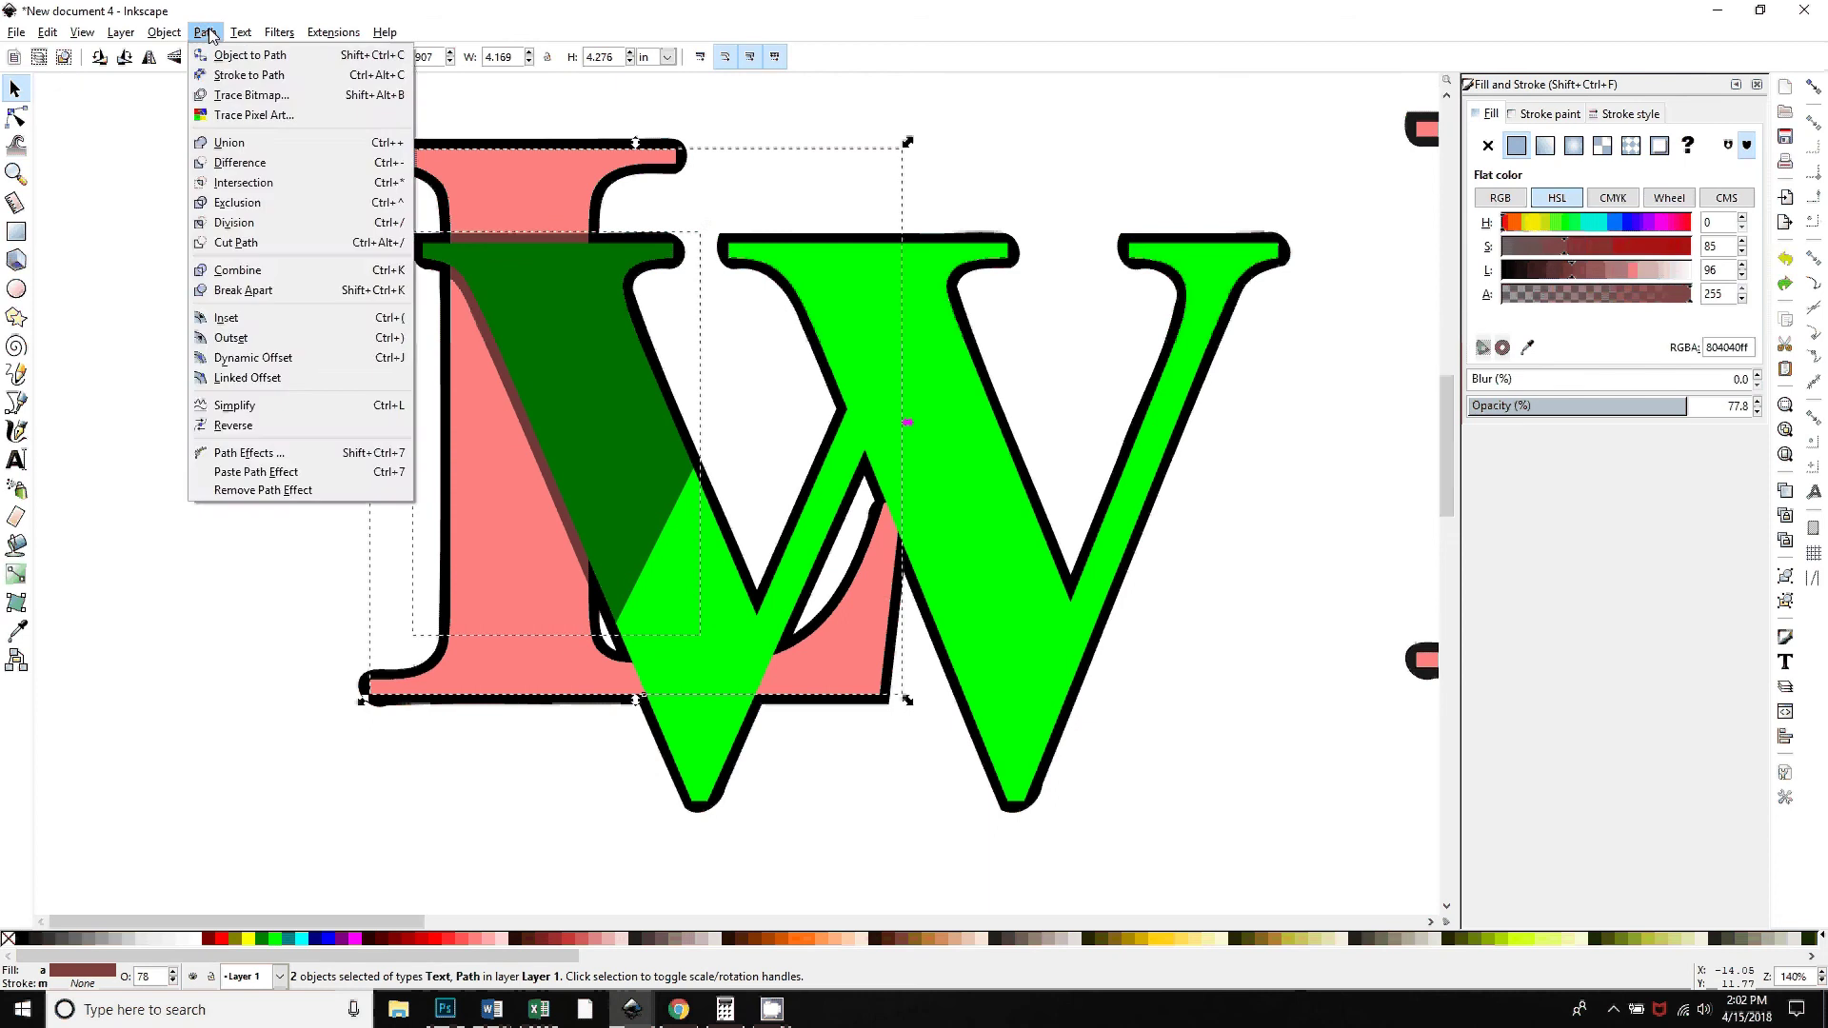
pyautogui.click(245, 164)
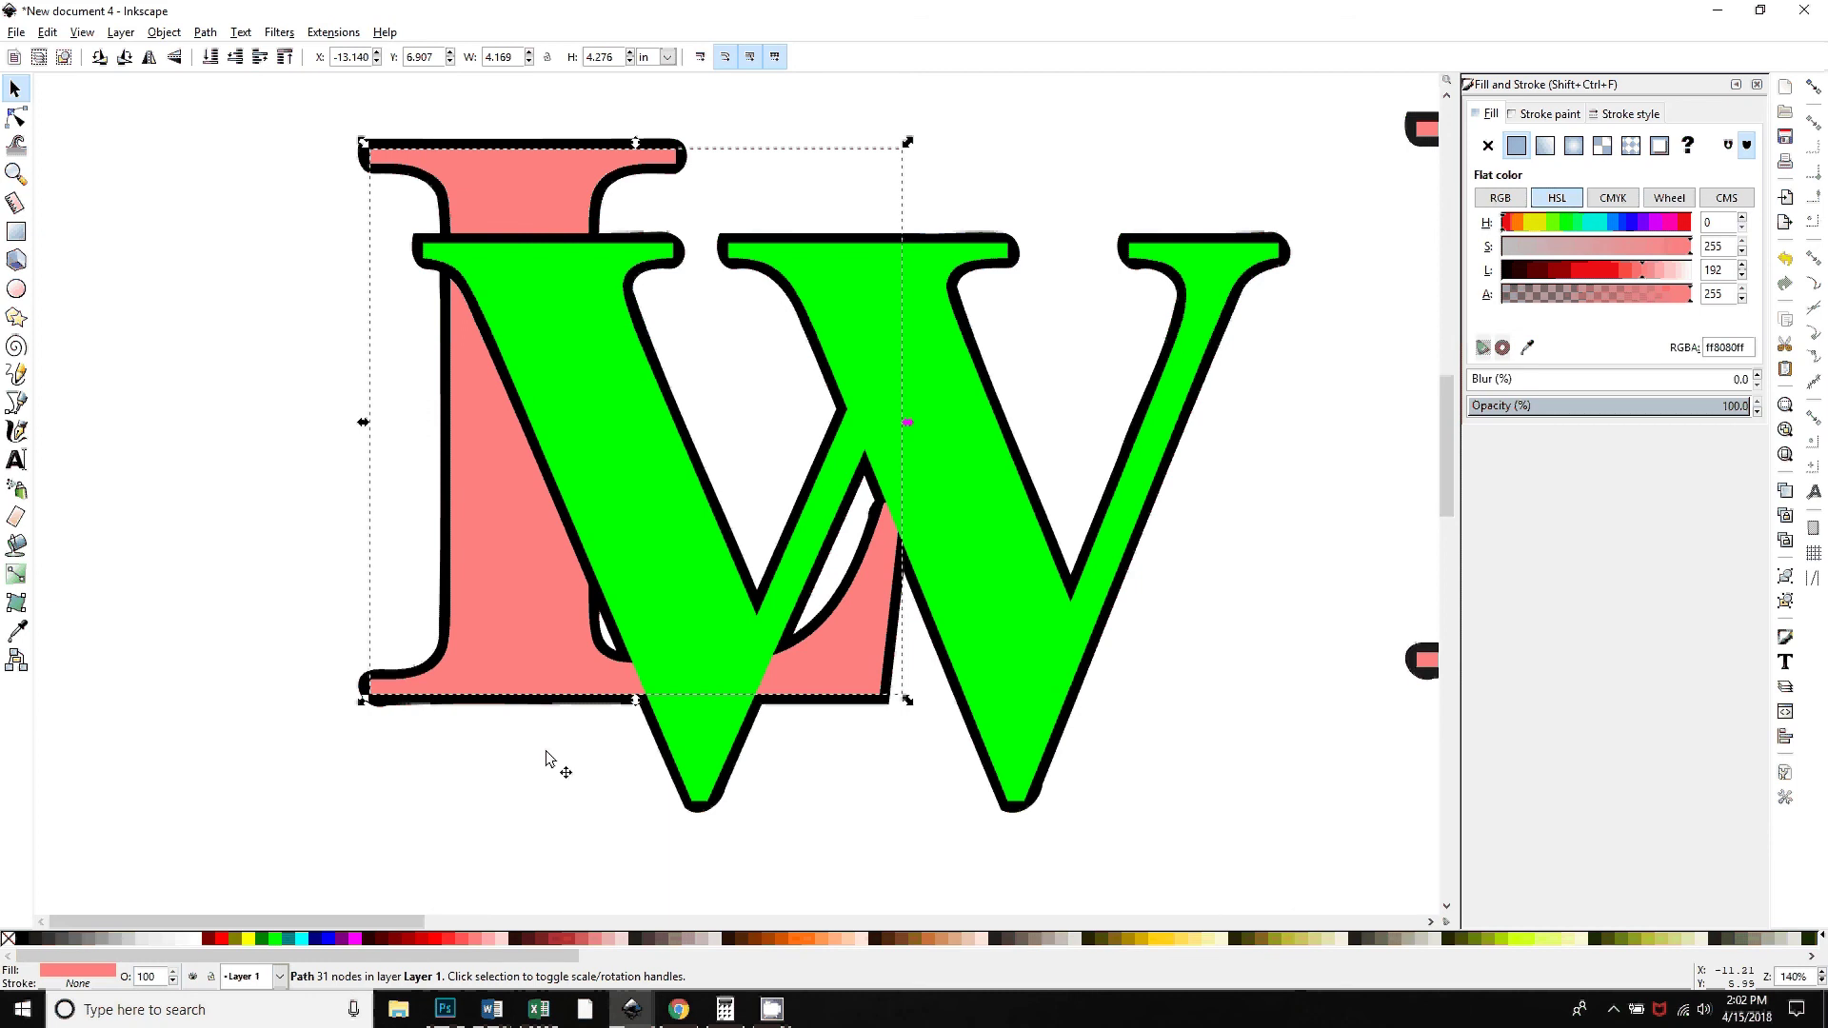
pyautogui.moveTo(409, 599); pyautogui.dragTo(125, 621)
pyautogui.moveTo(628, 799); pyautogui.dragTo(984, 638)
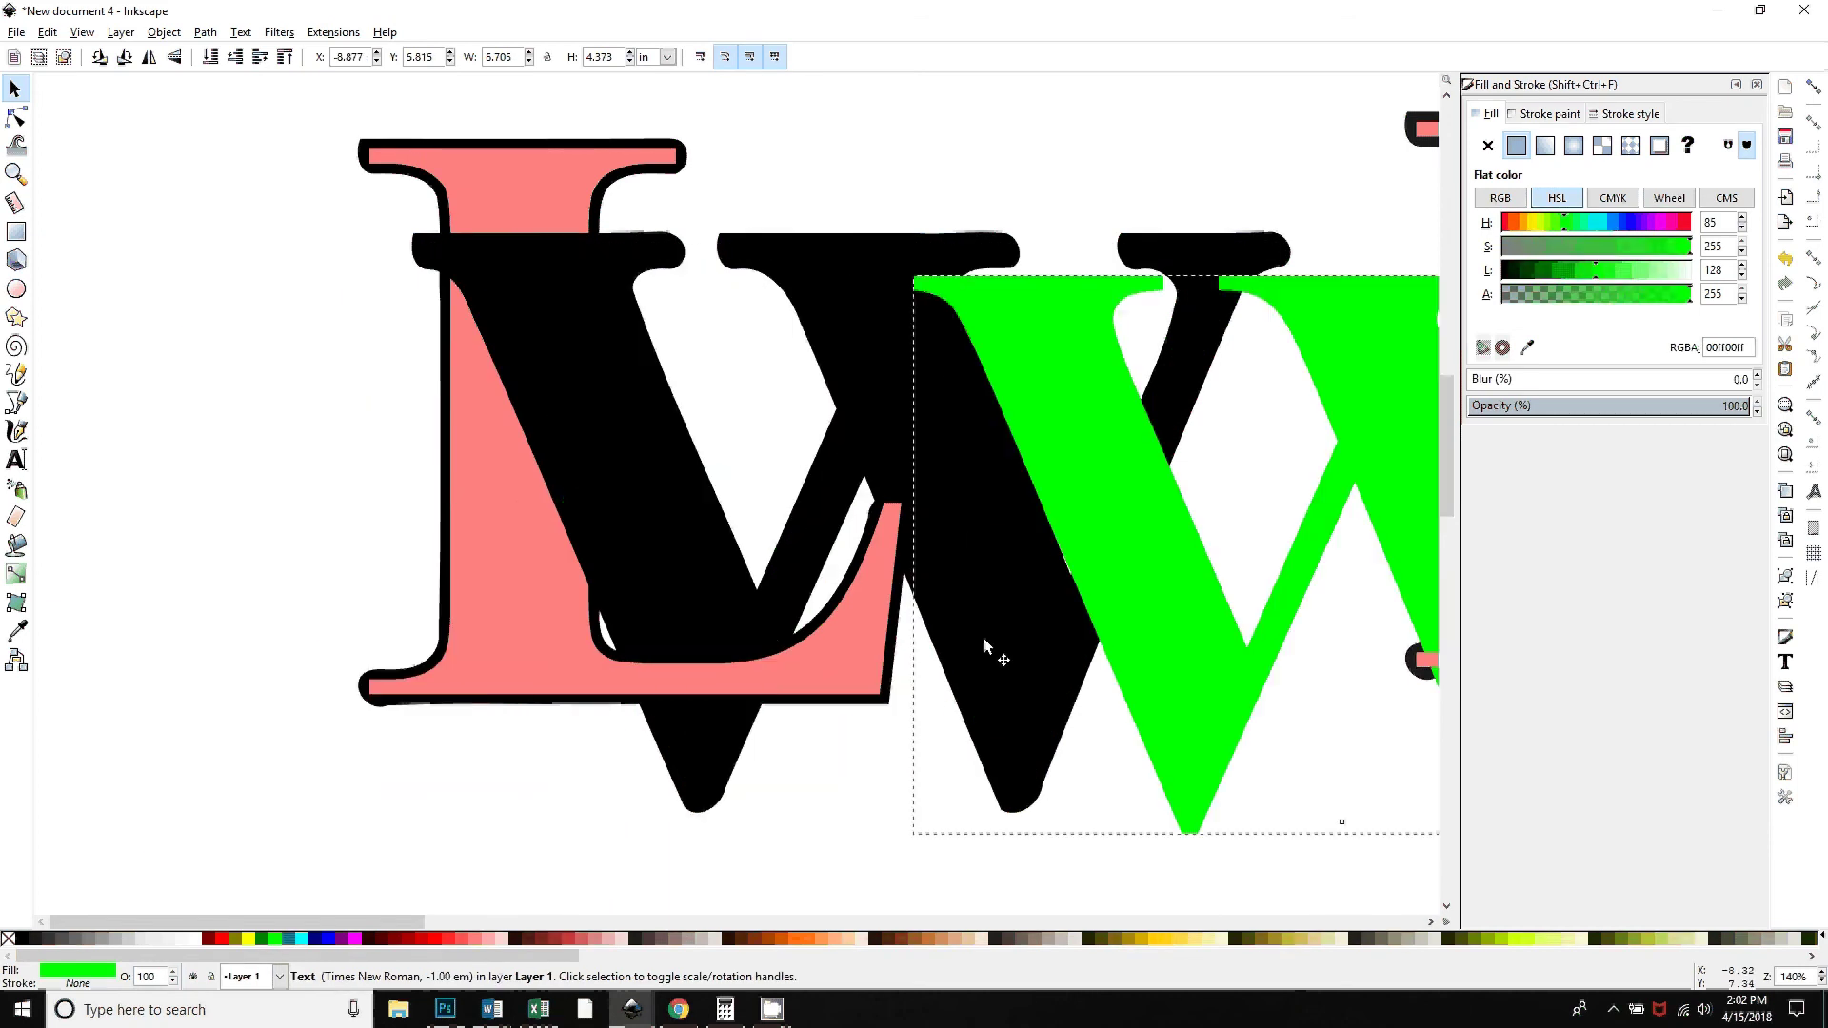
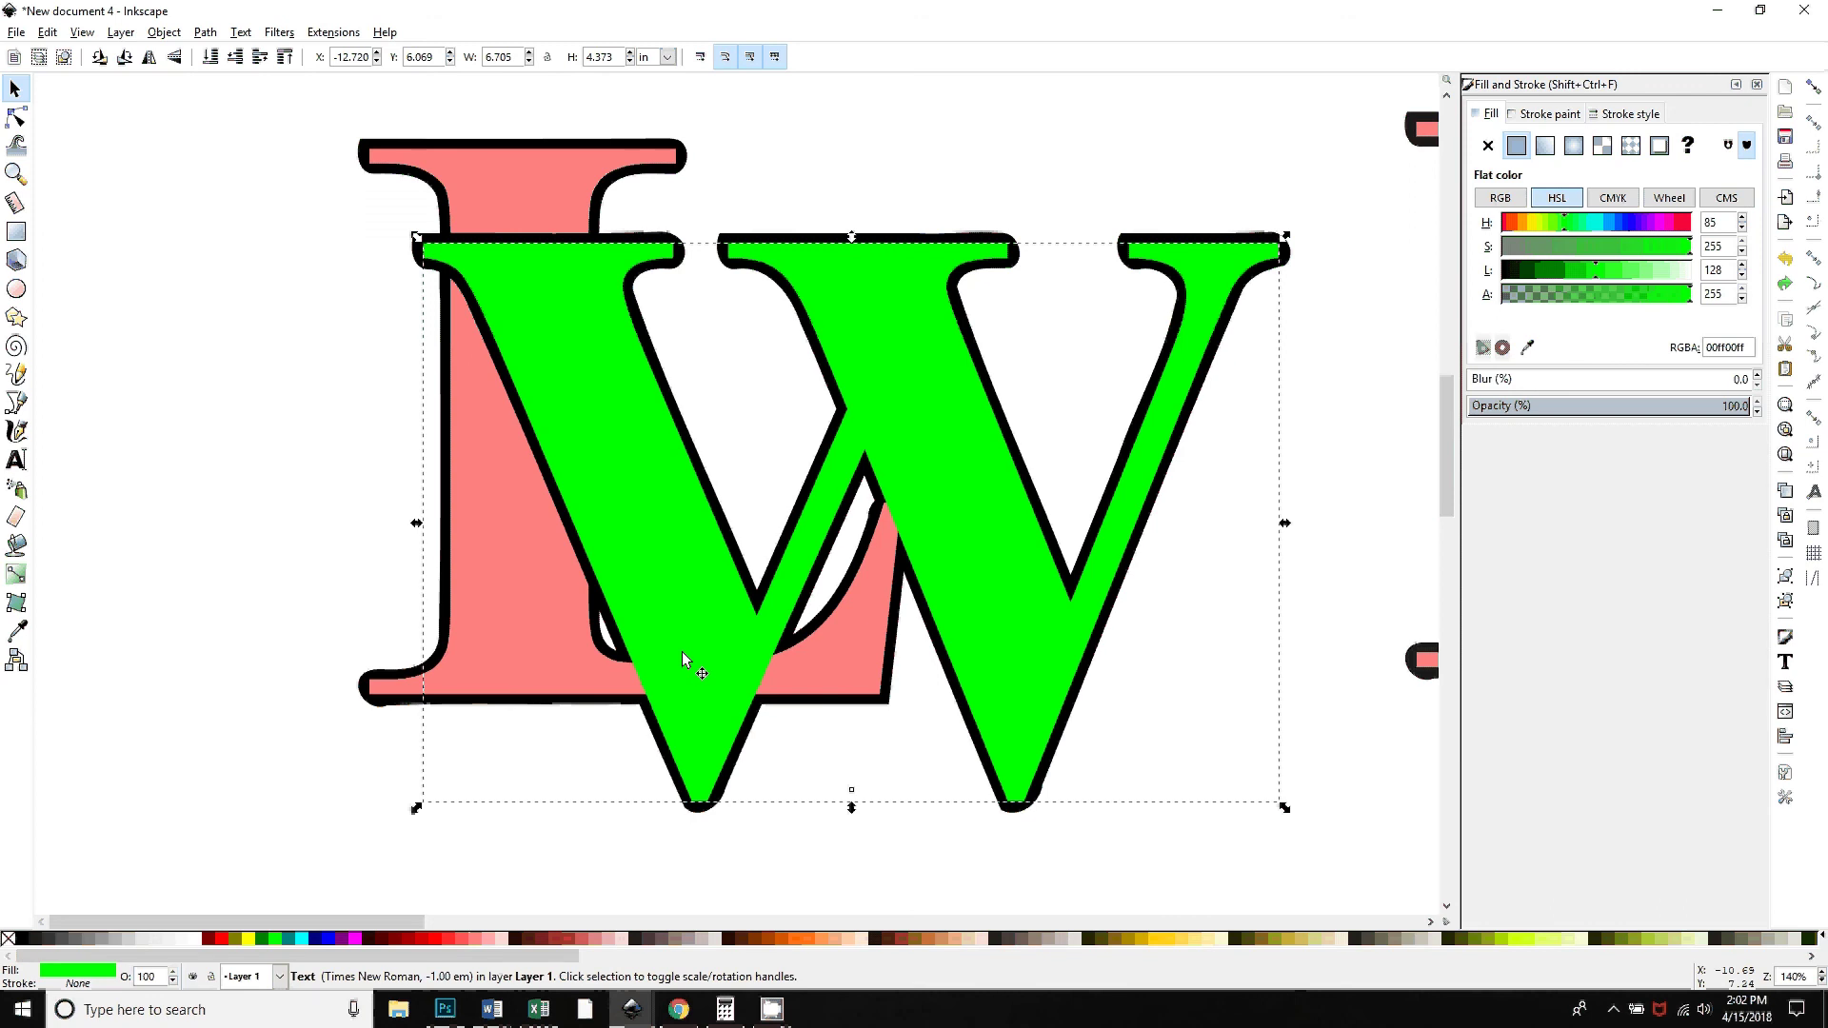
# Raise the black outline shape beneath the pink L to the top and set its opacity to 48.6%
pyautogui.press('Tab')
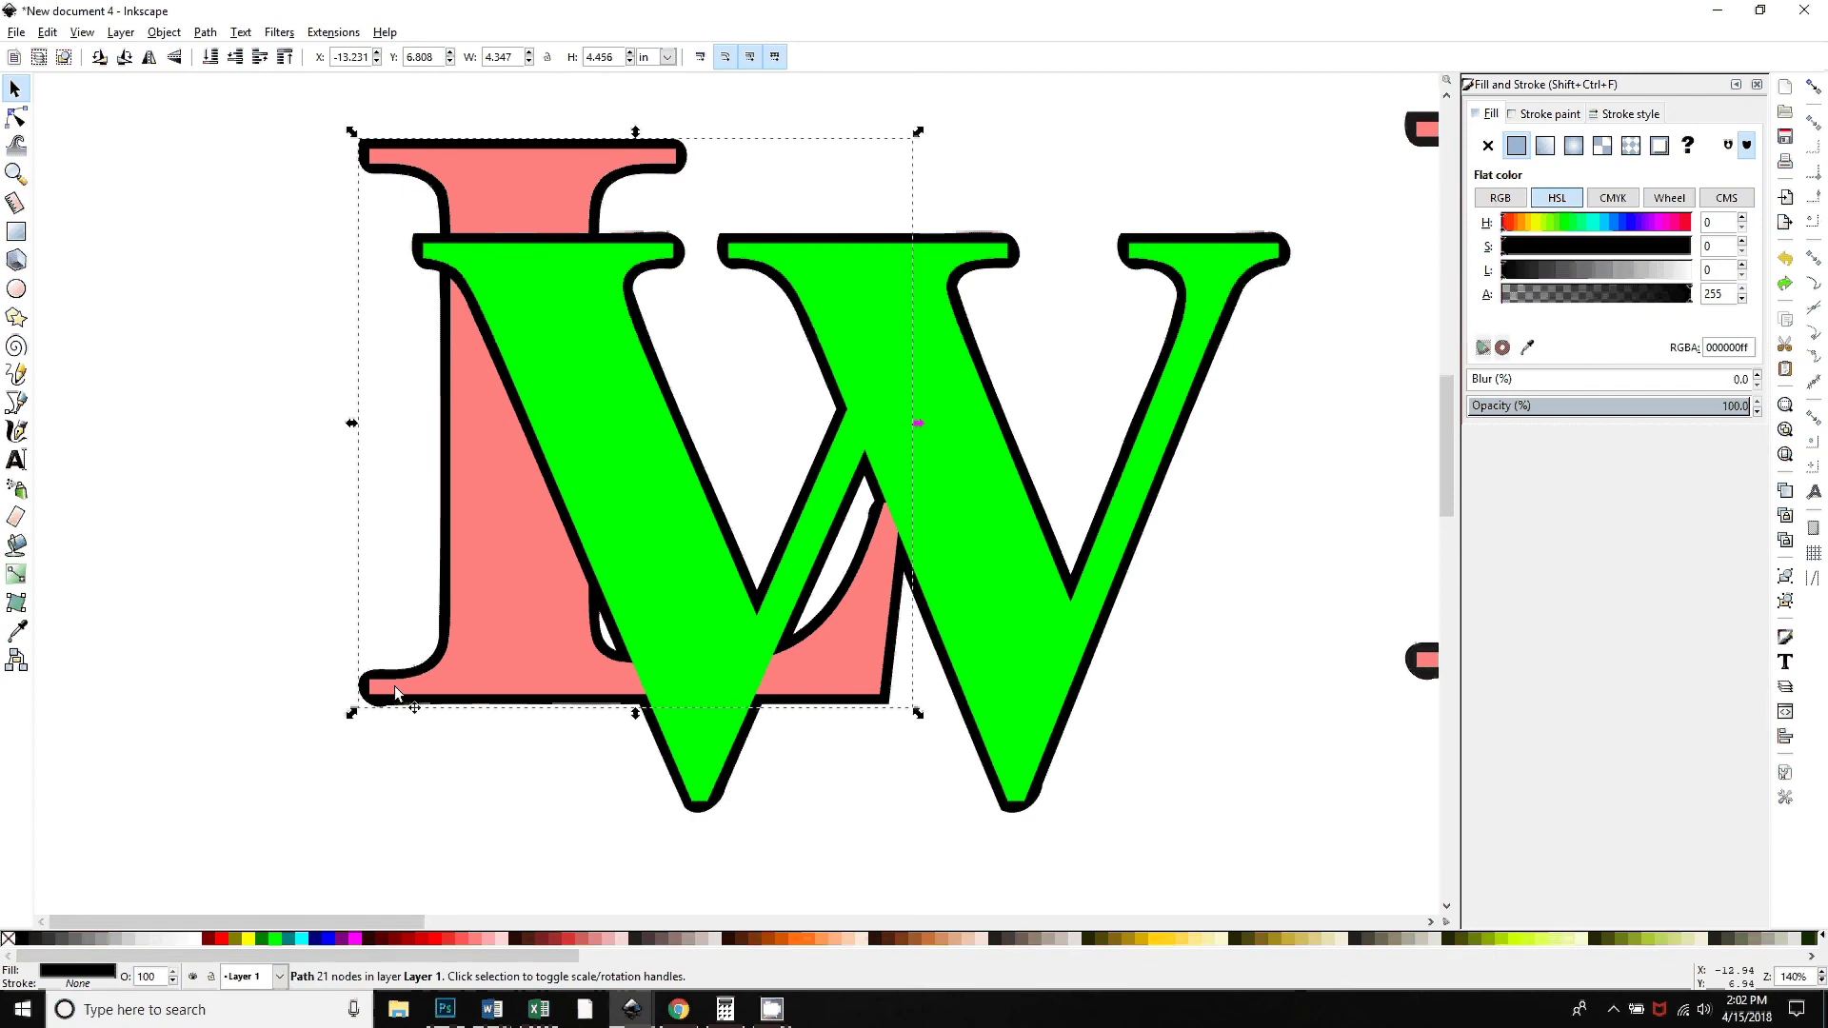
pyautogui.press('Tab')
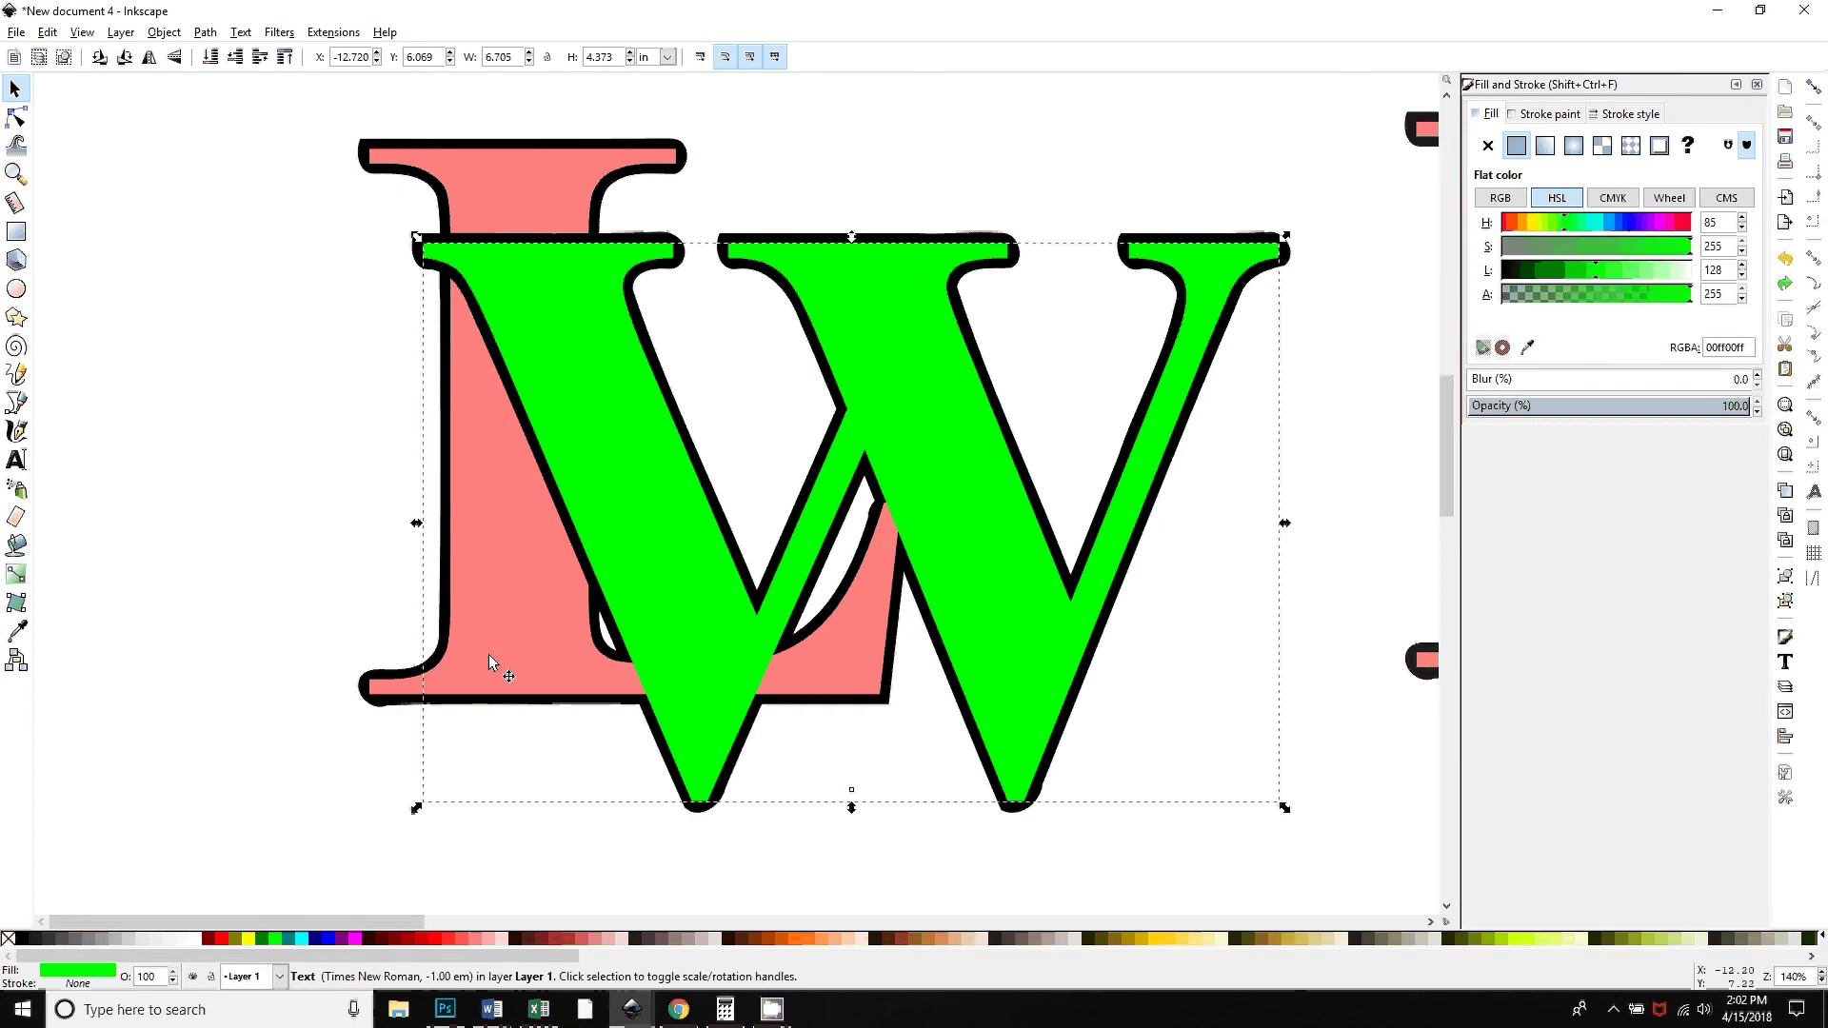
pyautogui.click(409, 684)
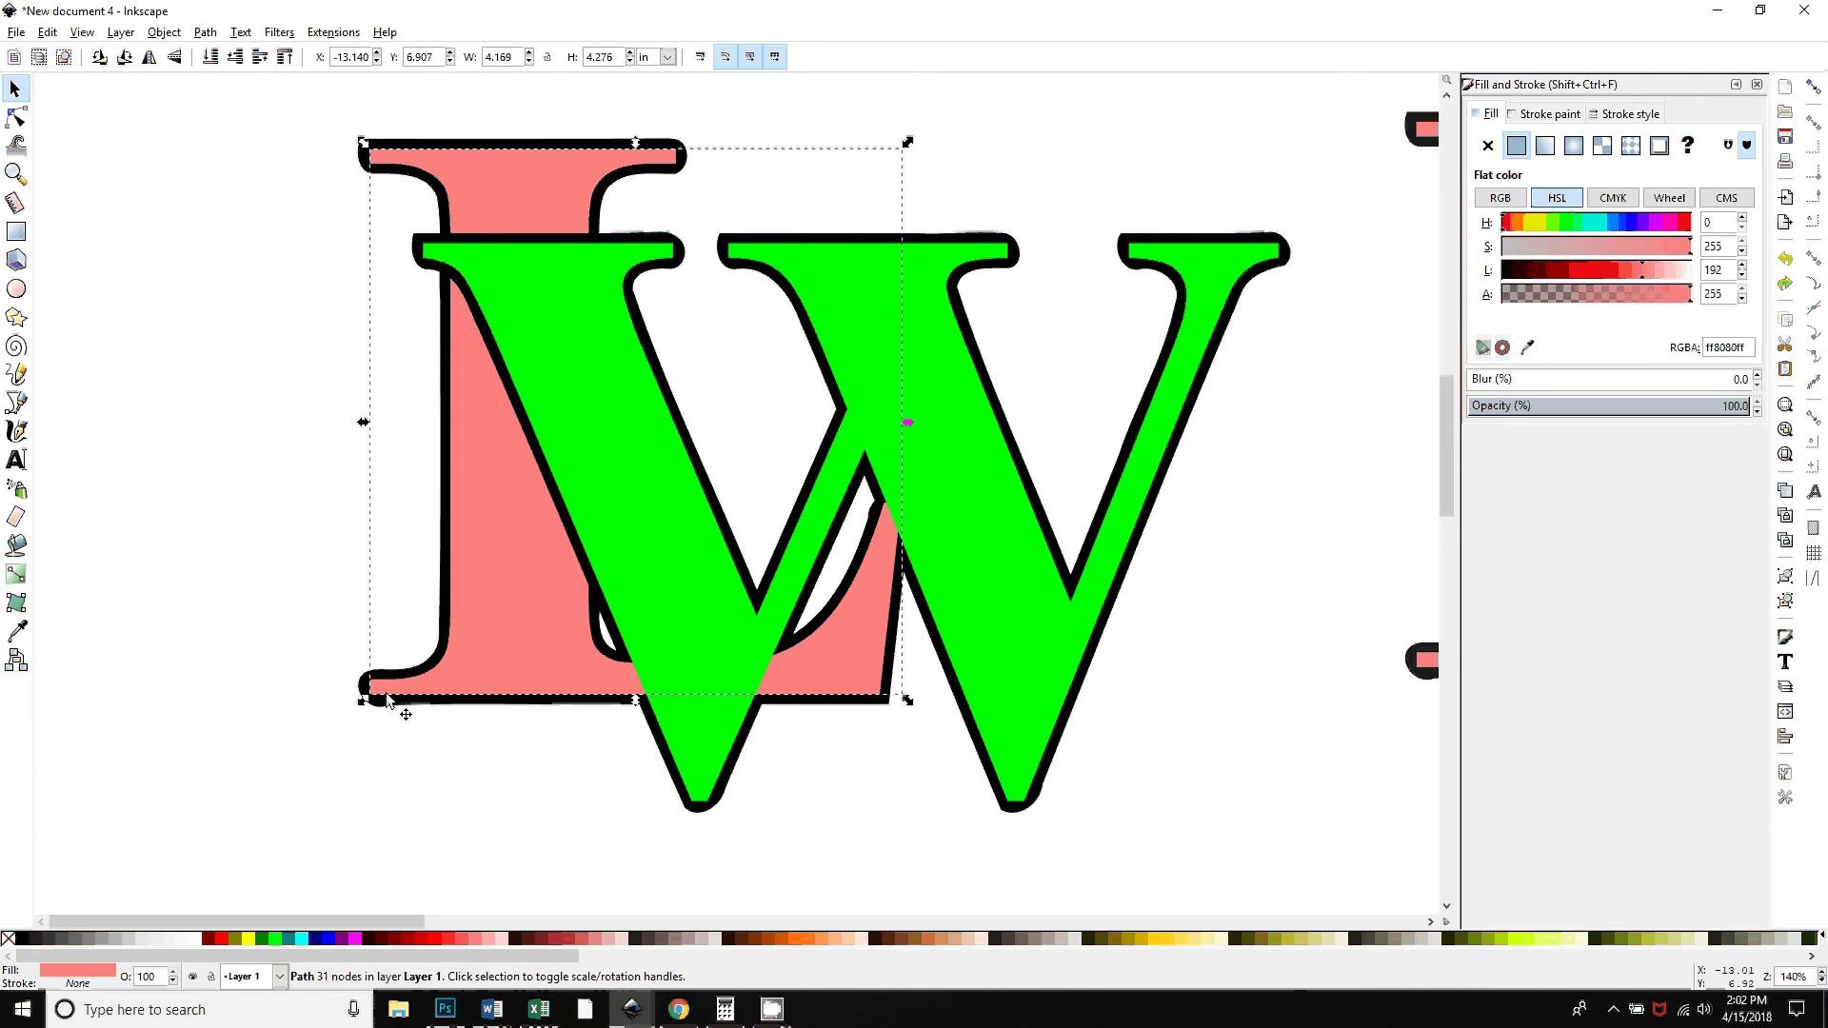
pyautogui.keyDown('alt'); pyautogui.click(387, 702); pyautogui.keyUp('alt')
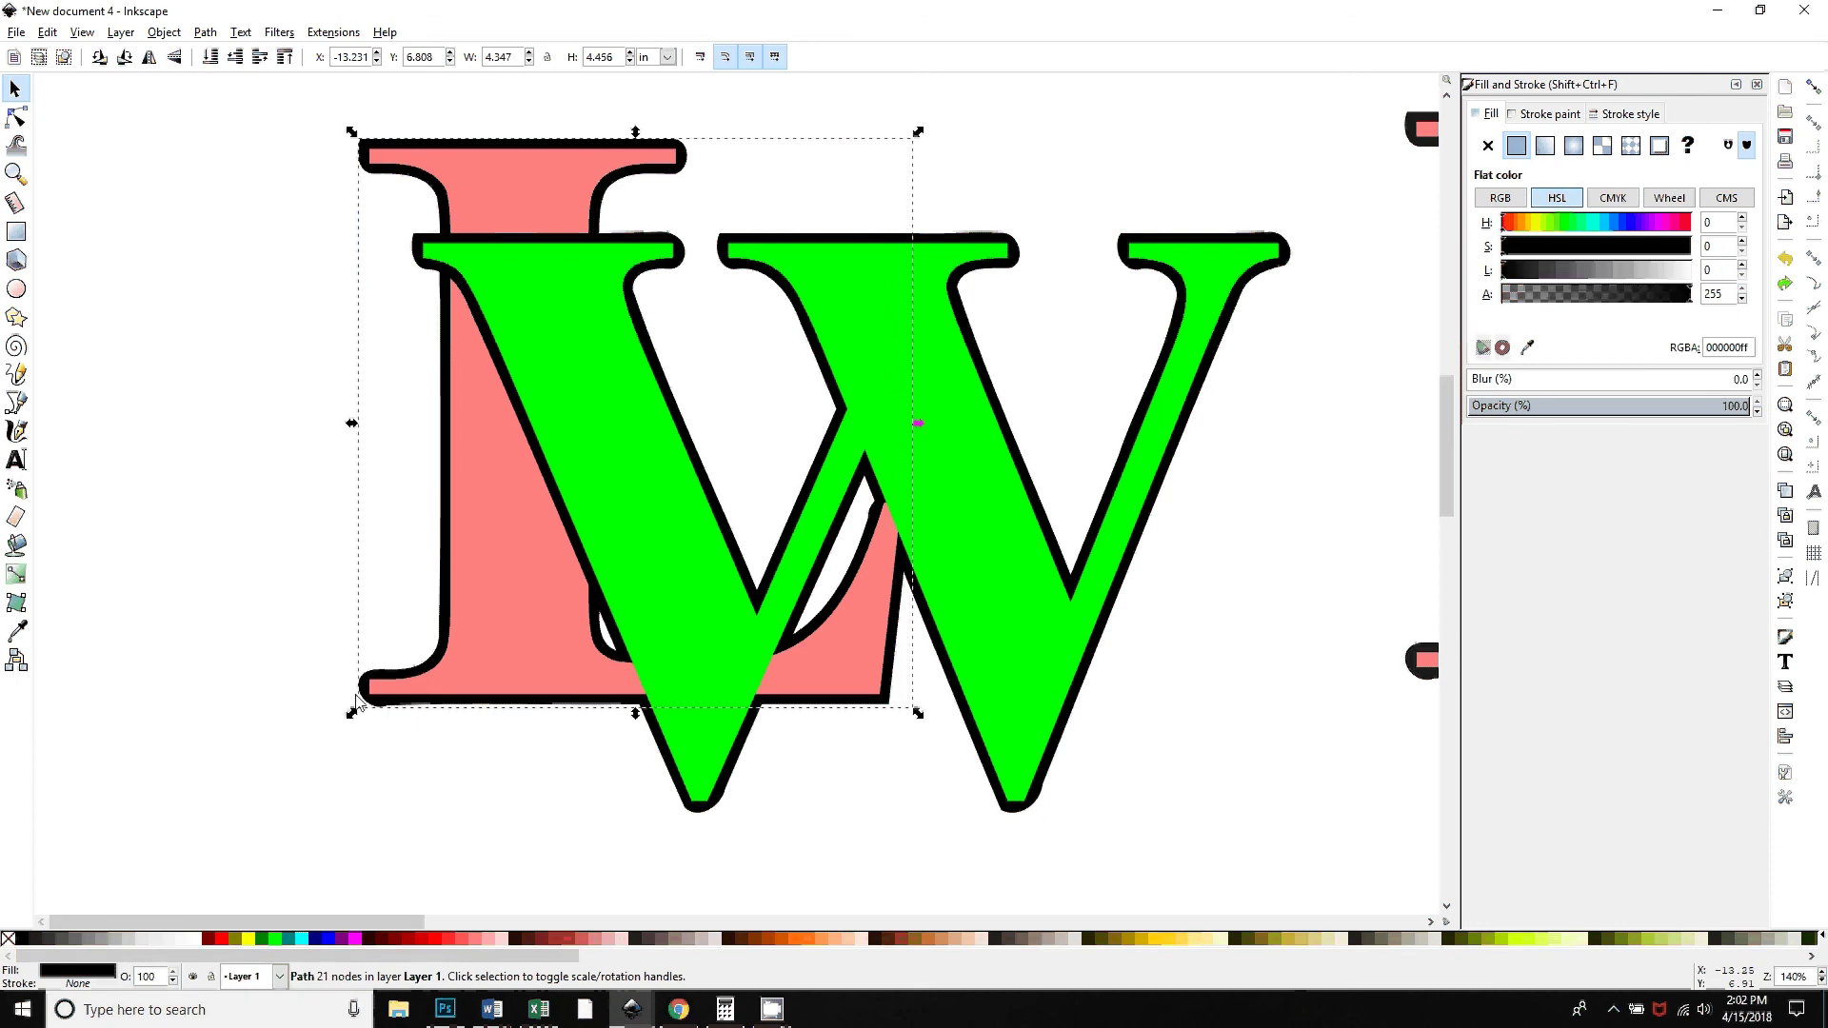
pyautogui.press('ctrl')
pyautogui.press('Home')
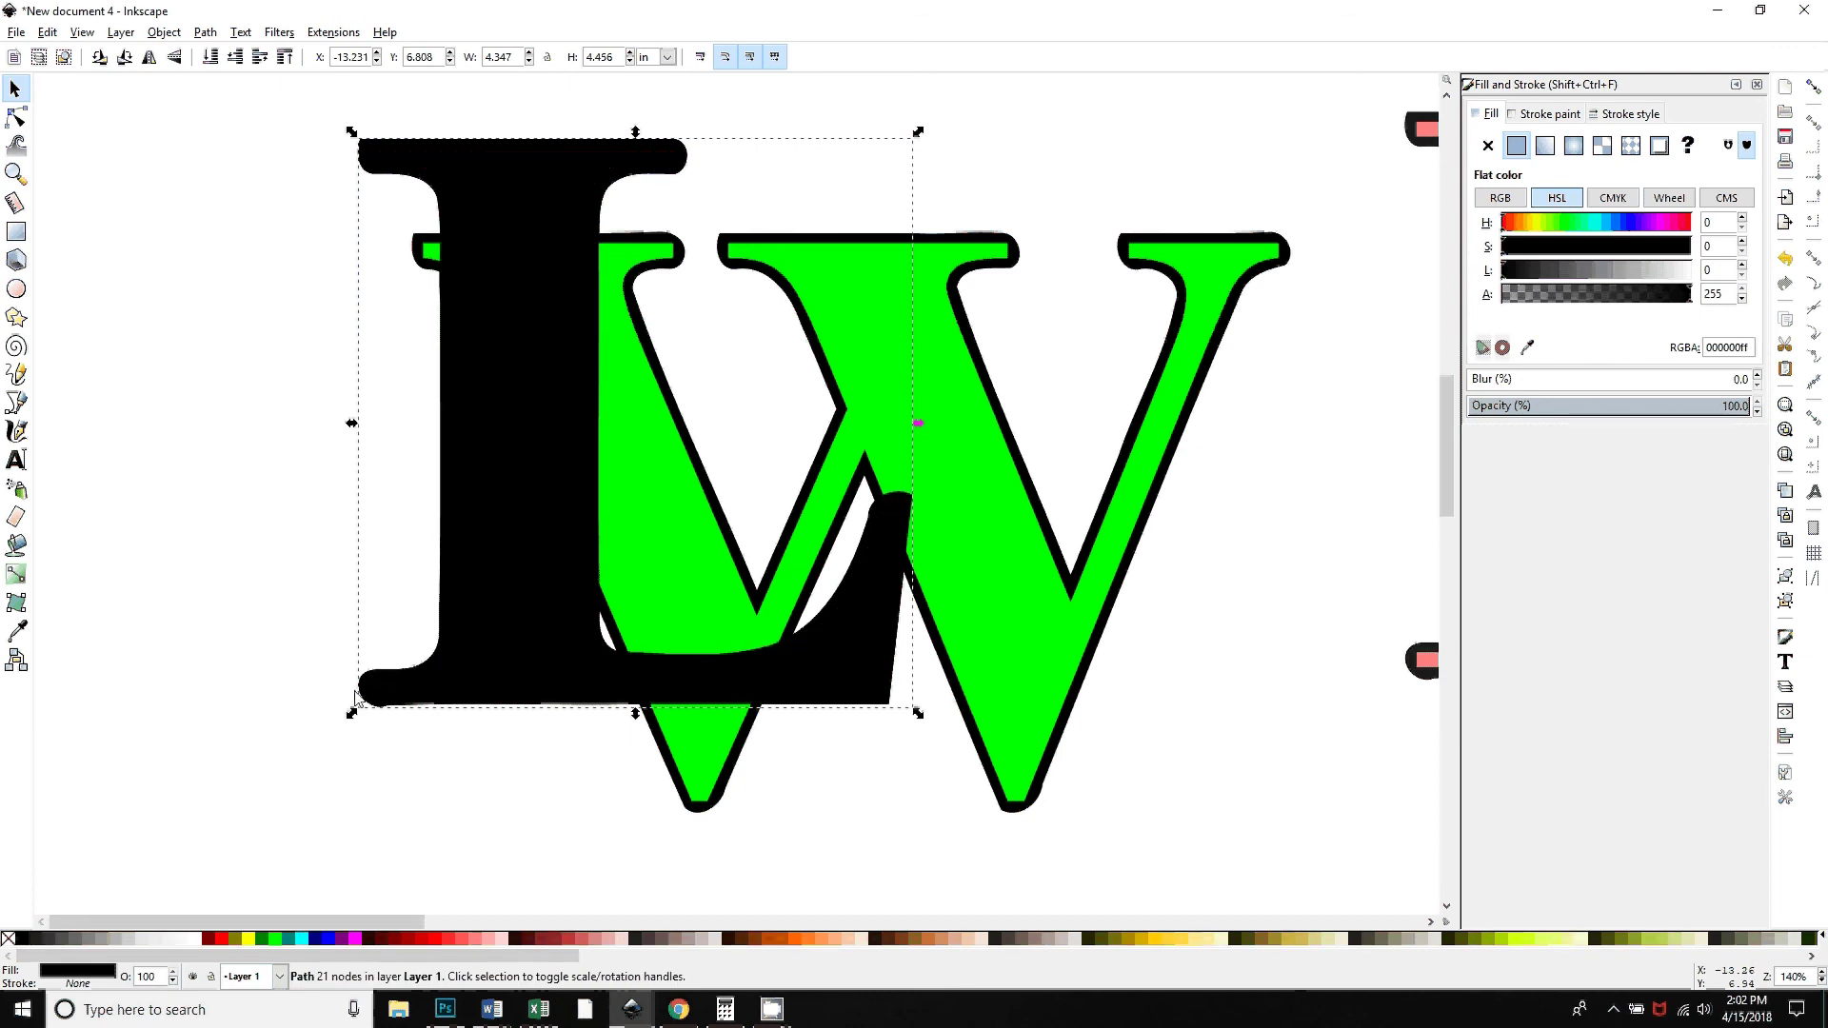
pyautogui.click(1604, 407)
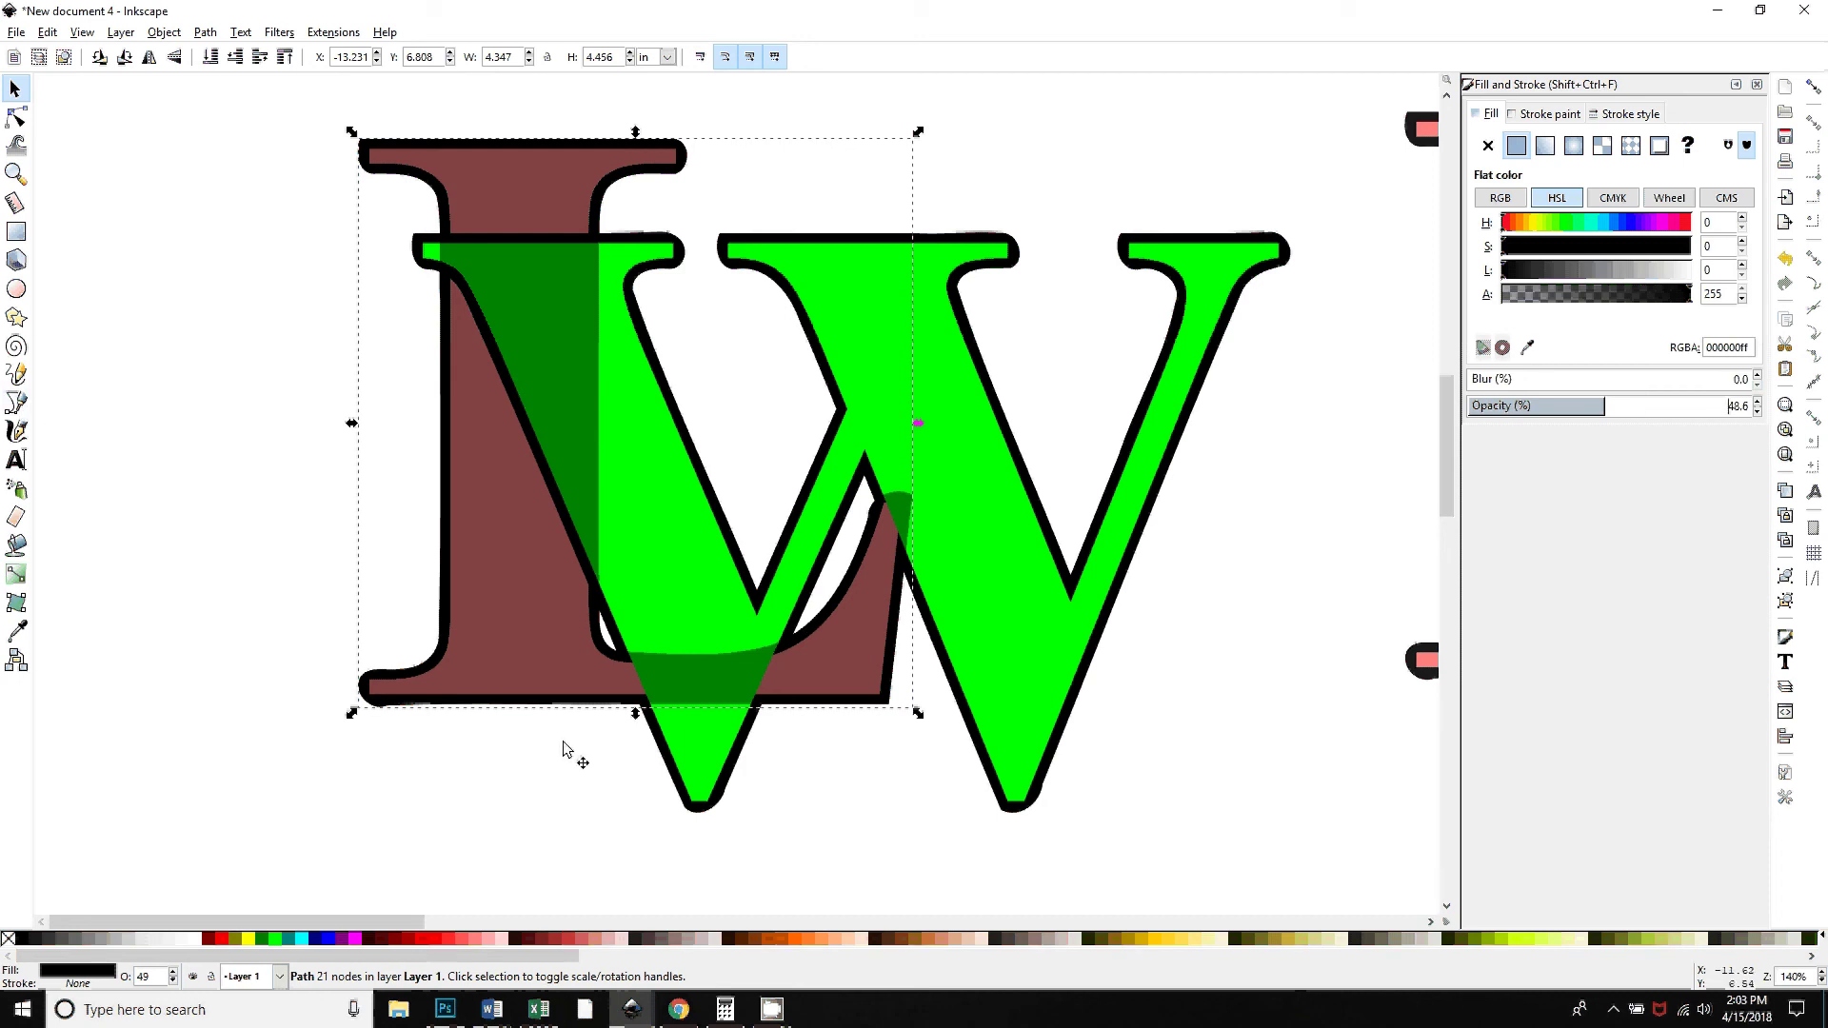
# Draw a closed four-corner path about 1.90 × 1.57 in around the crossing of the L's foot and the W's first lower point
pyautogui.click(16, 403)
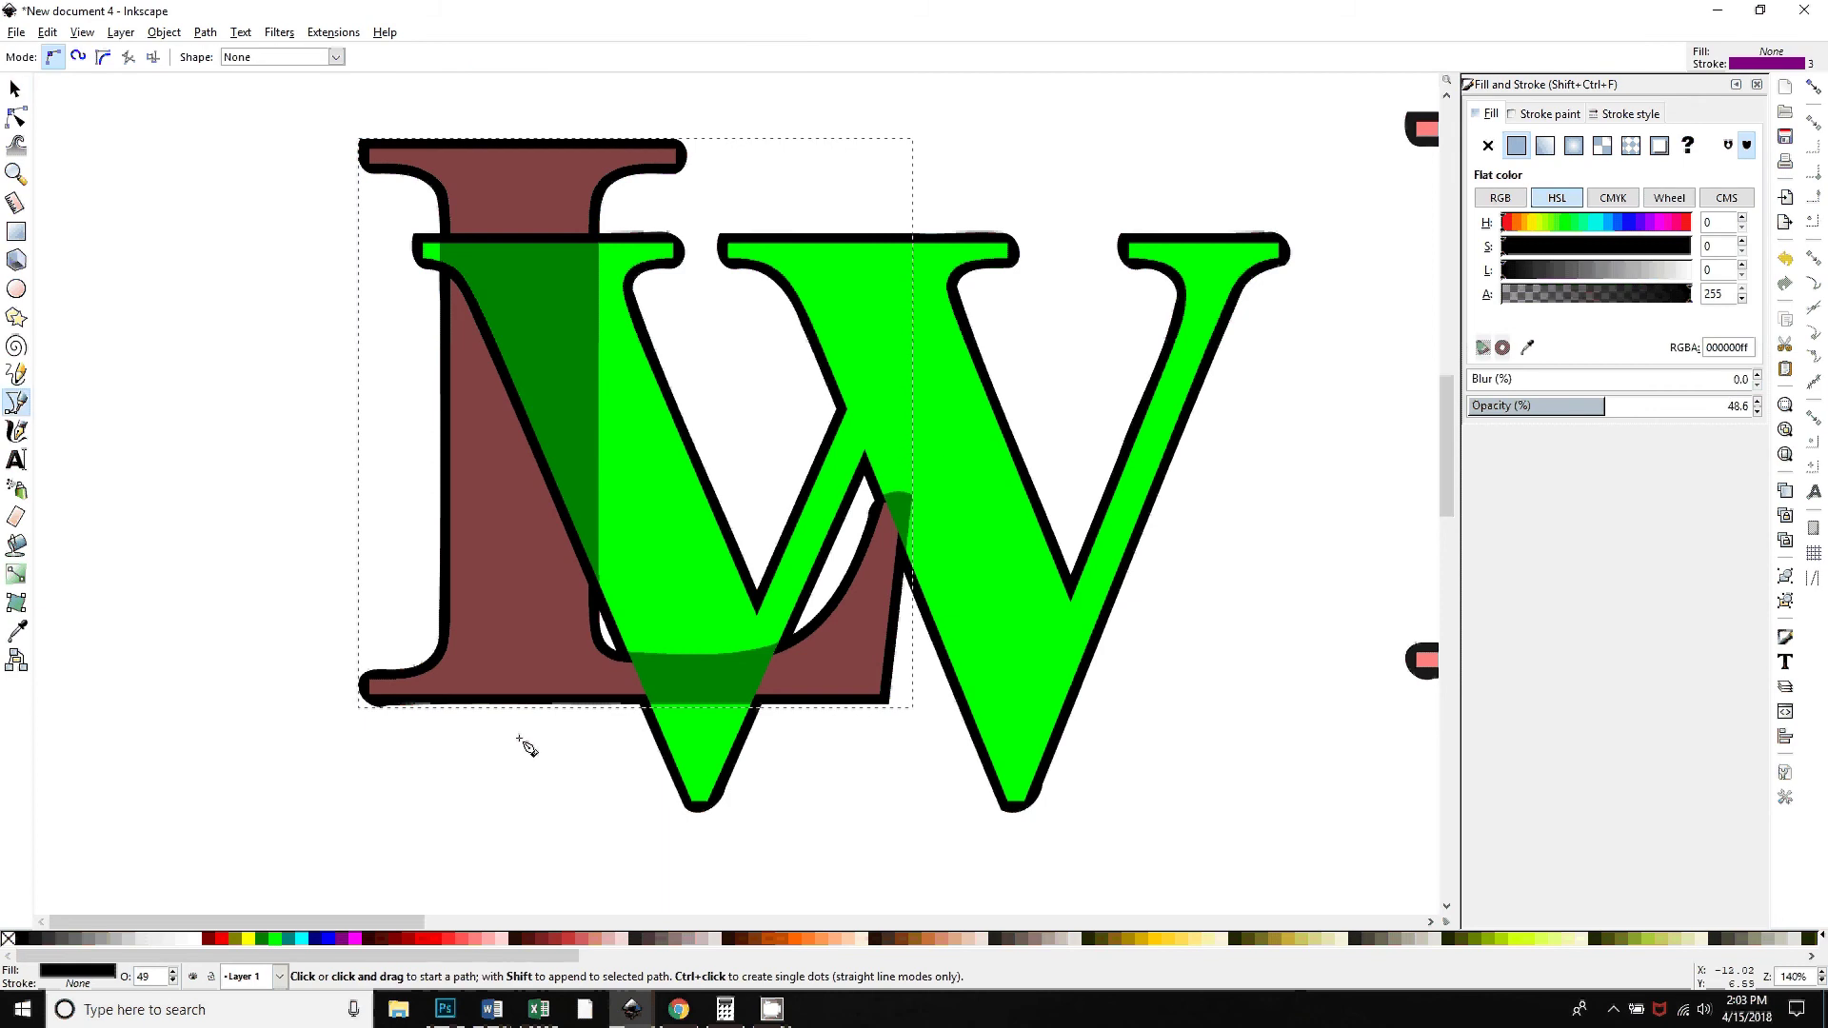
pyautogui.click(582, 747)
pyautogui.click(822, 586)
pyautogui.click(819, 770)
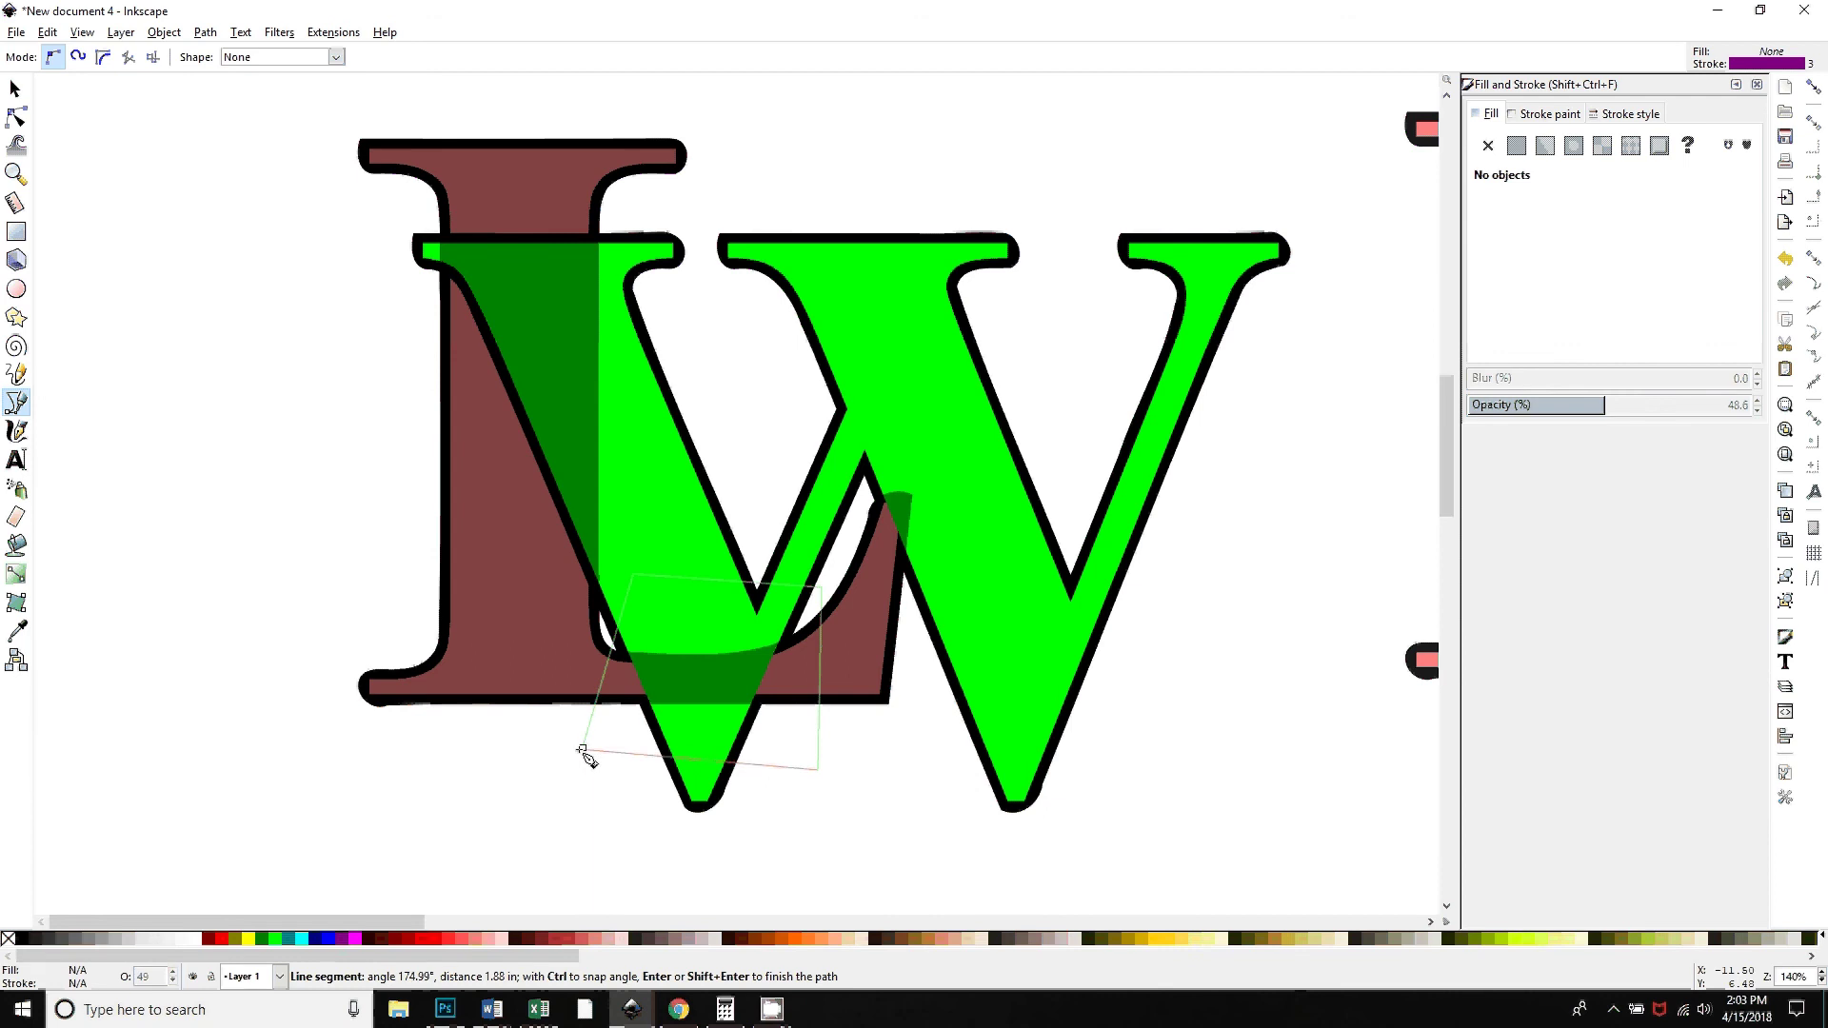
pyautogui.click(583, 748)
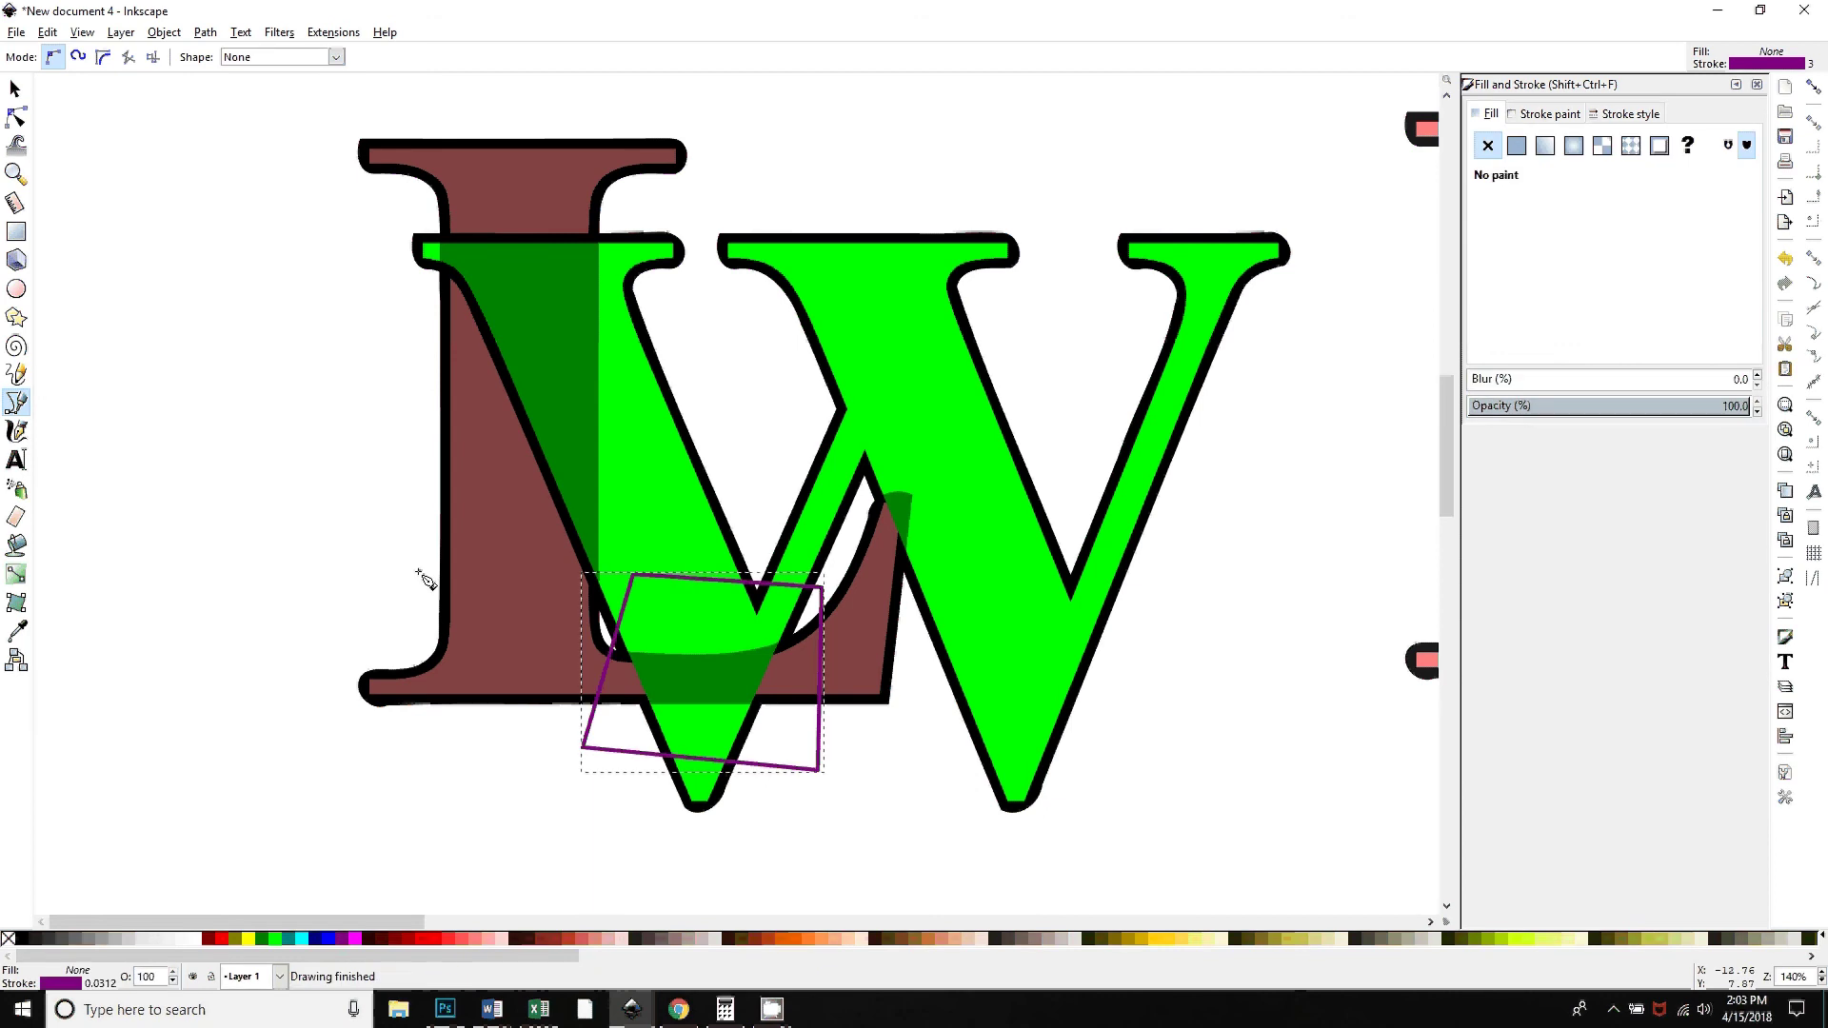
# Intersect the four-corner path with the semi-transparent black L shape, and undo a test move of the resulting piece
pyautogui.click(17, 91)
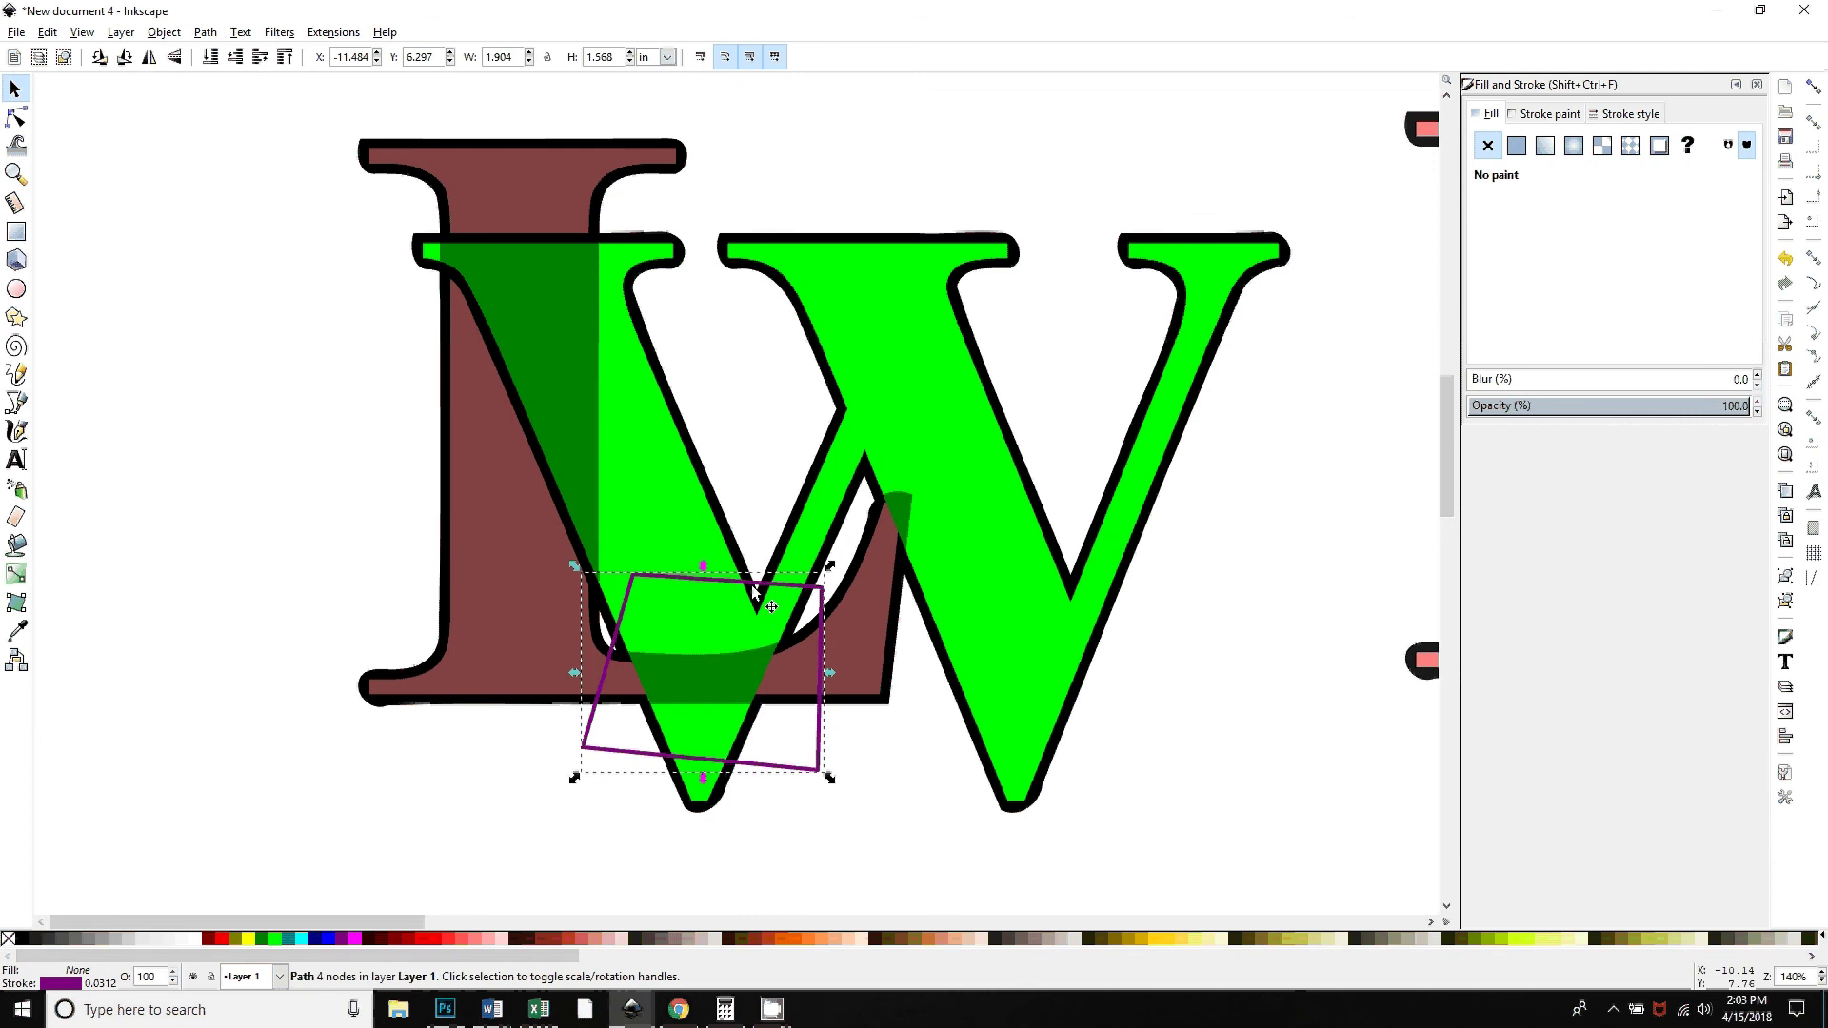
pyautogui.keyDown('shift'); pyautogui.click(495, 576); pyautogui.keyUp('shift')
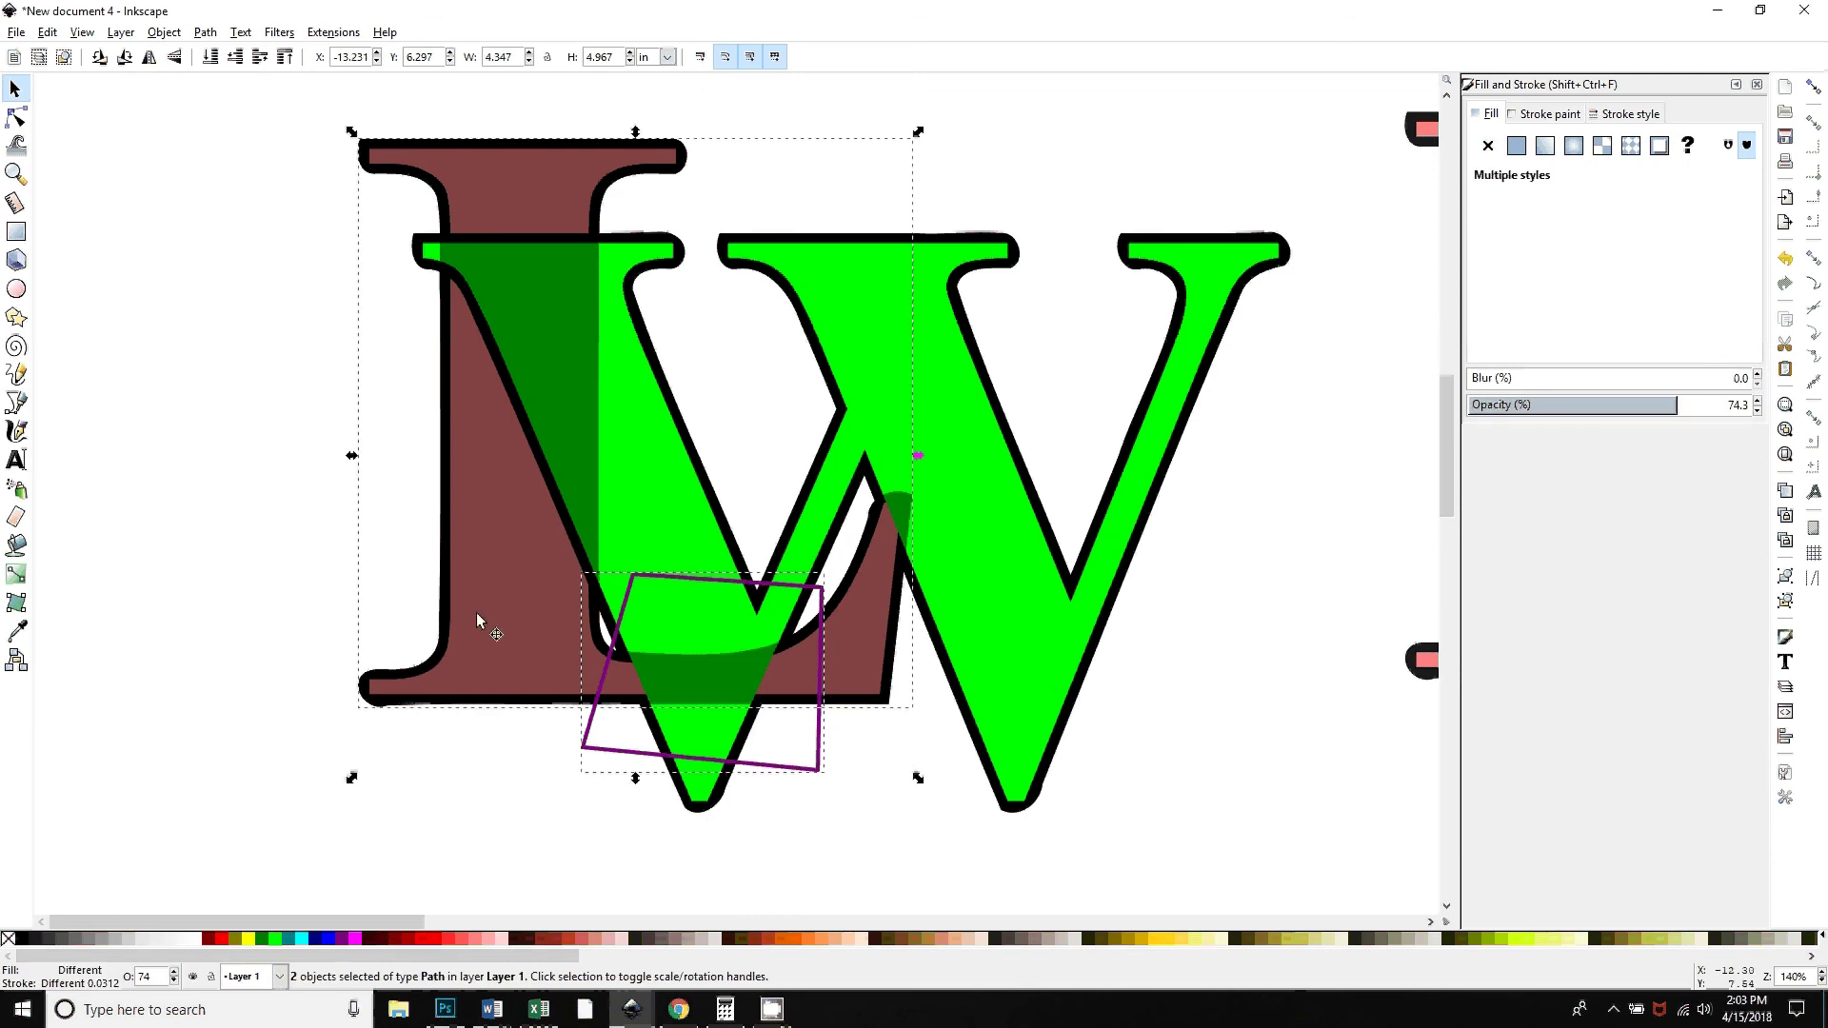
pyautogui.click(205, 32)
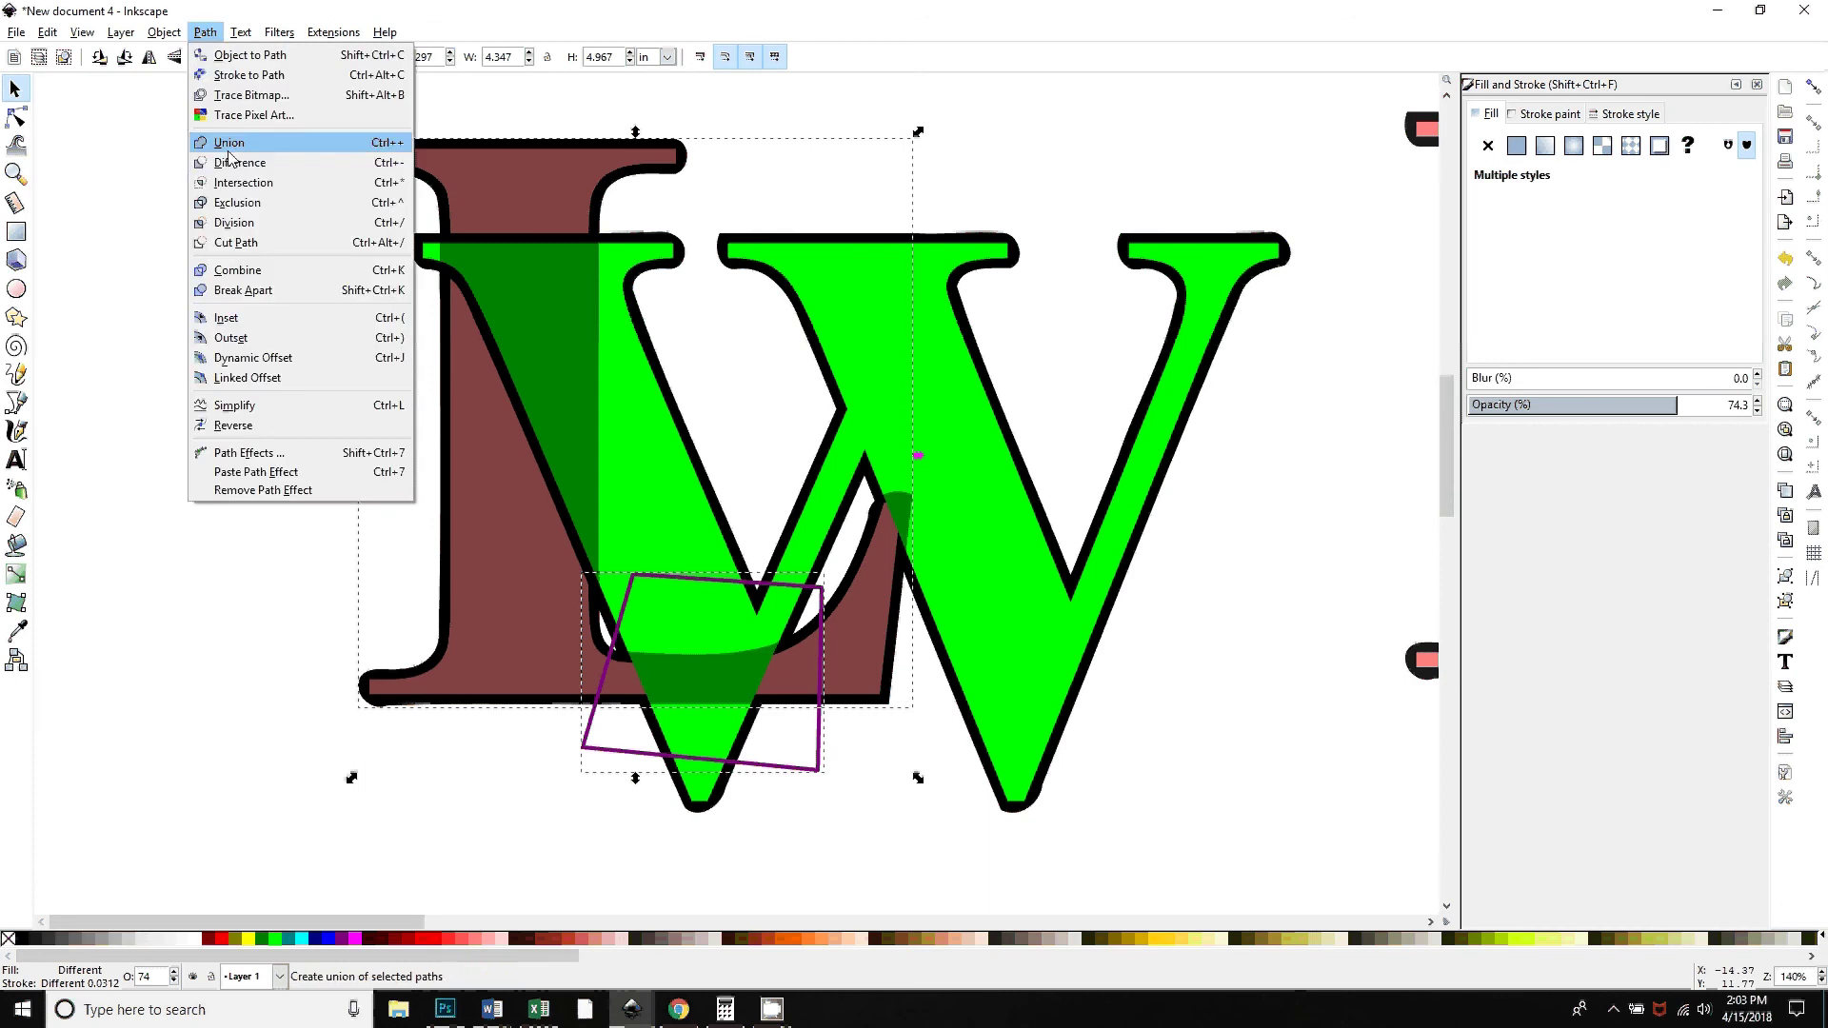
pyautogui.click(238, 170)
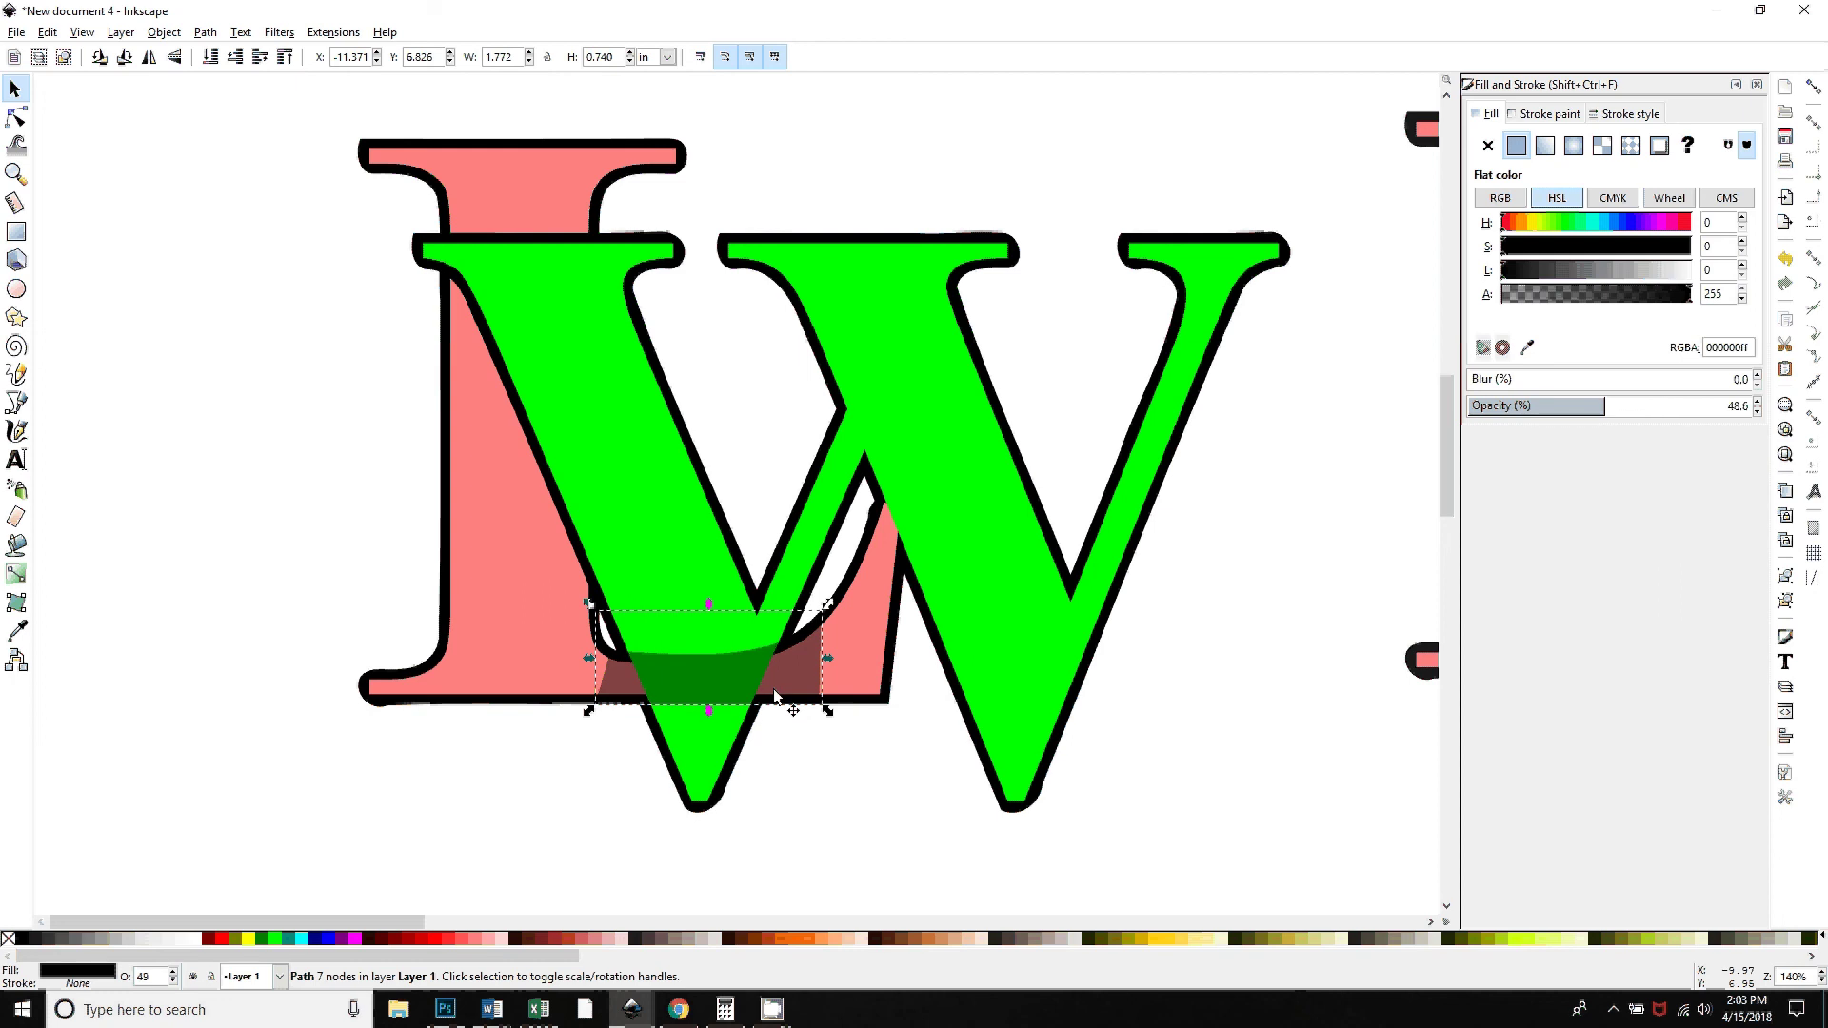
pyautogui.moveTo(767, 686); pyautogui.dragTo(538, 871)
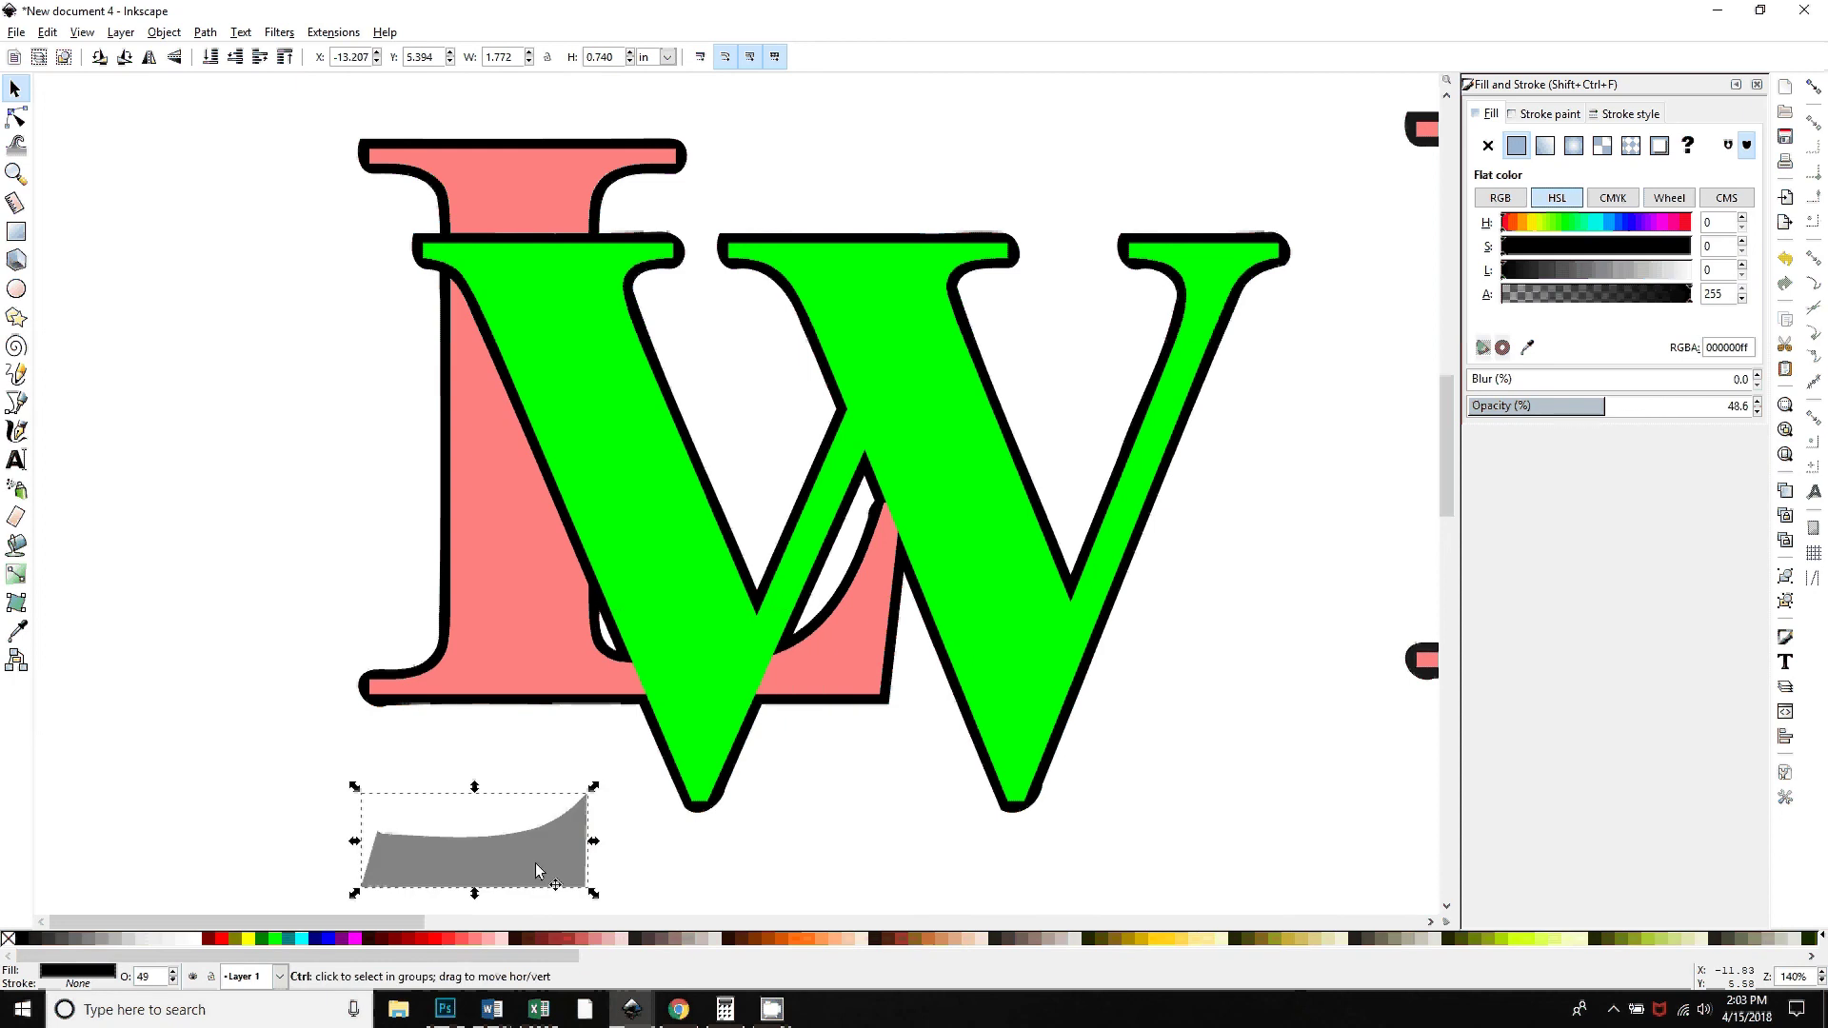
pyautogui.hotkey('ctrl', 'z')
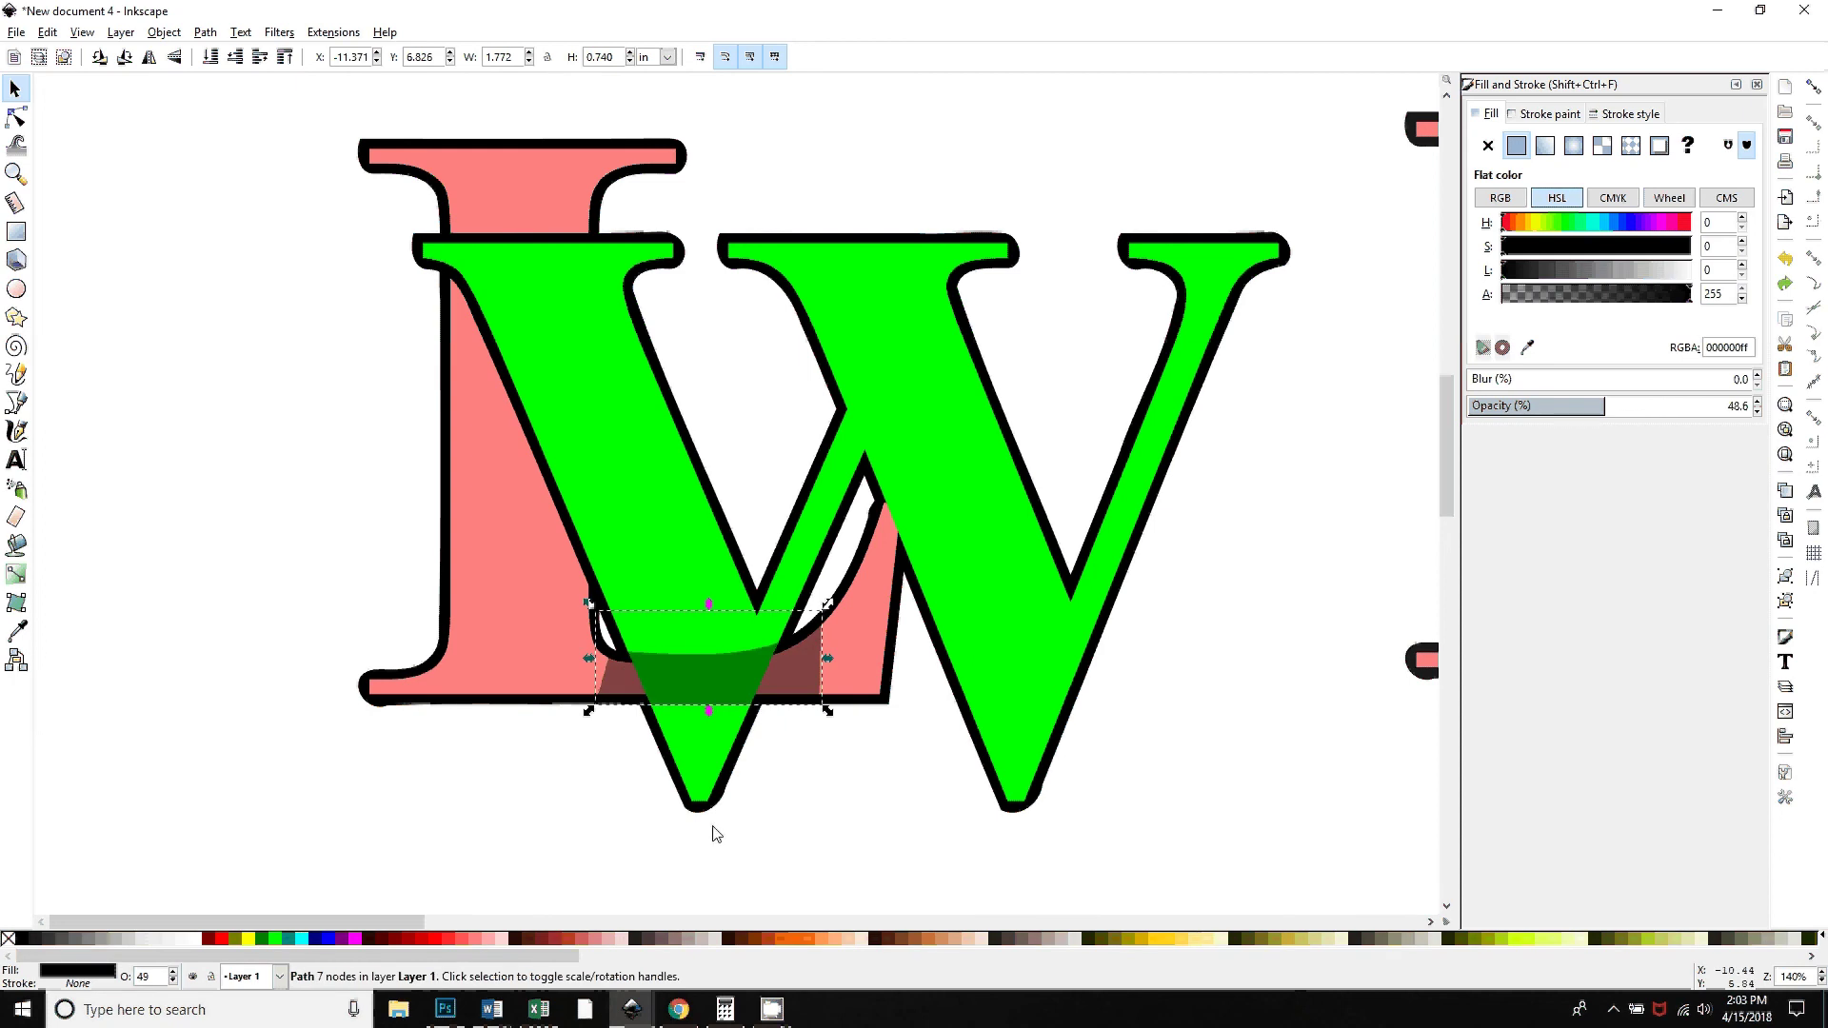
# Subtract the semi-transparent L piece from the green W with Difference, and check the cut by moving the W aside and back
pyautogui.keyDown('shift'); pyautogui.click(643, 495); pyautogui.keyUp('shift')
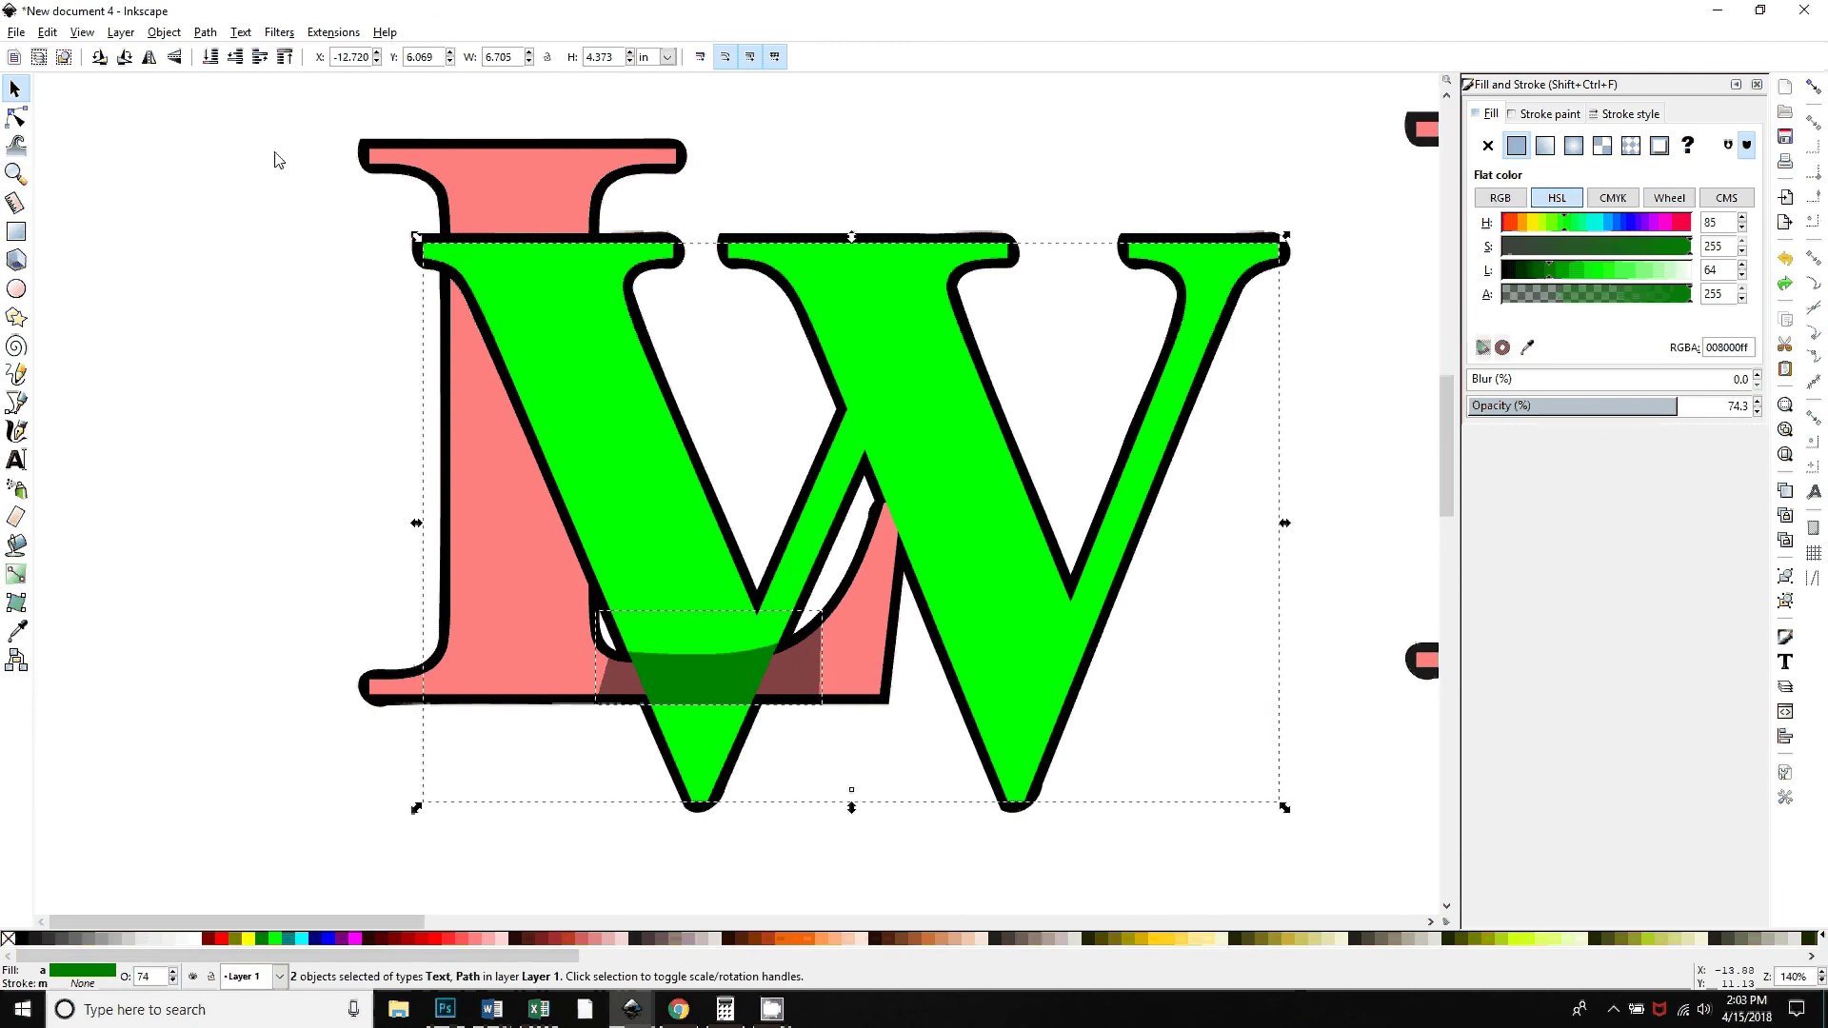
pyautogui.click(204, 32)
pyautogui.click(235, 160)
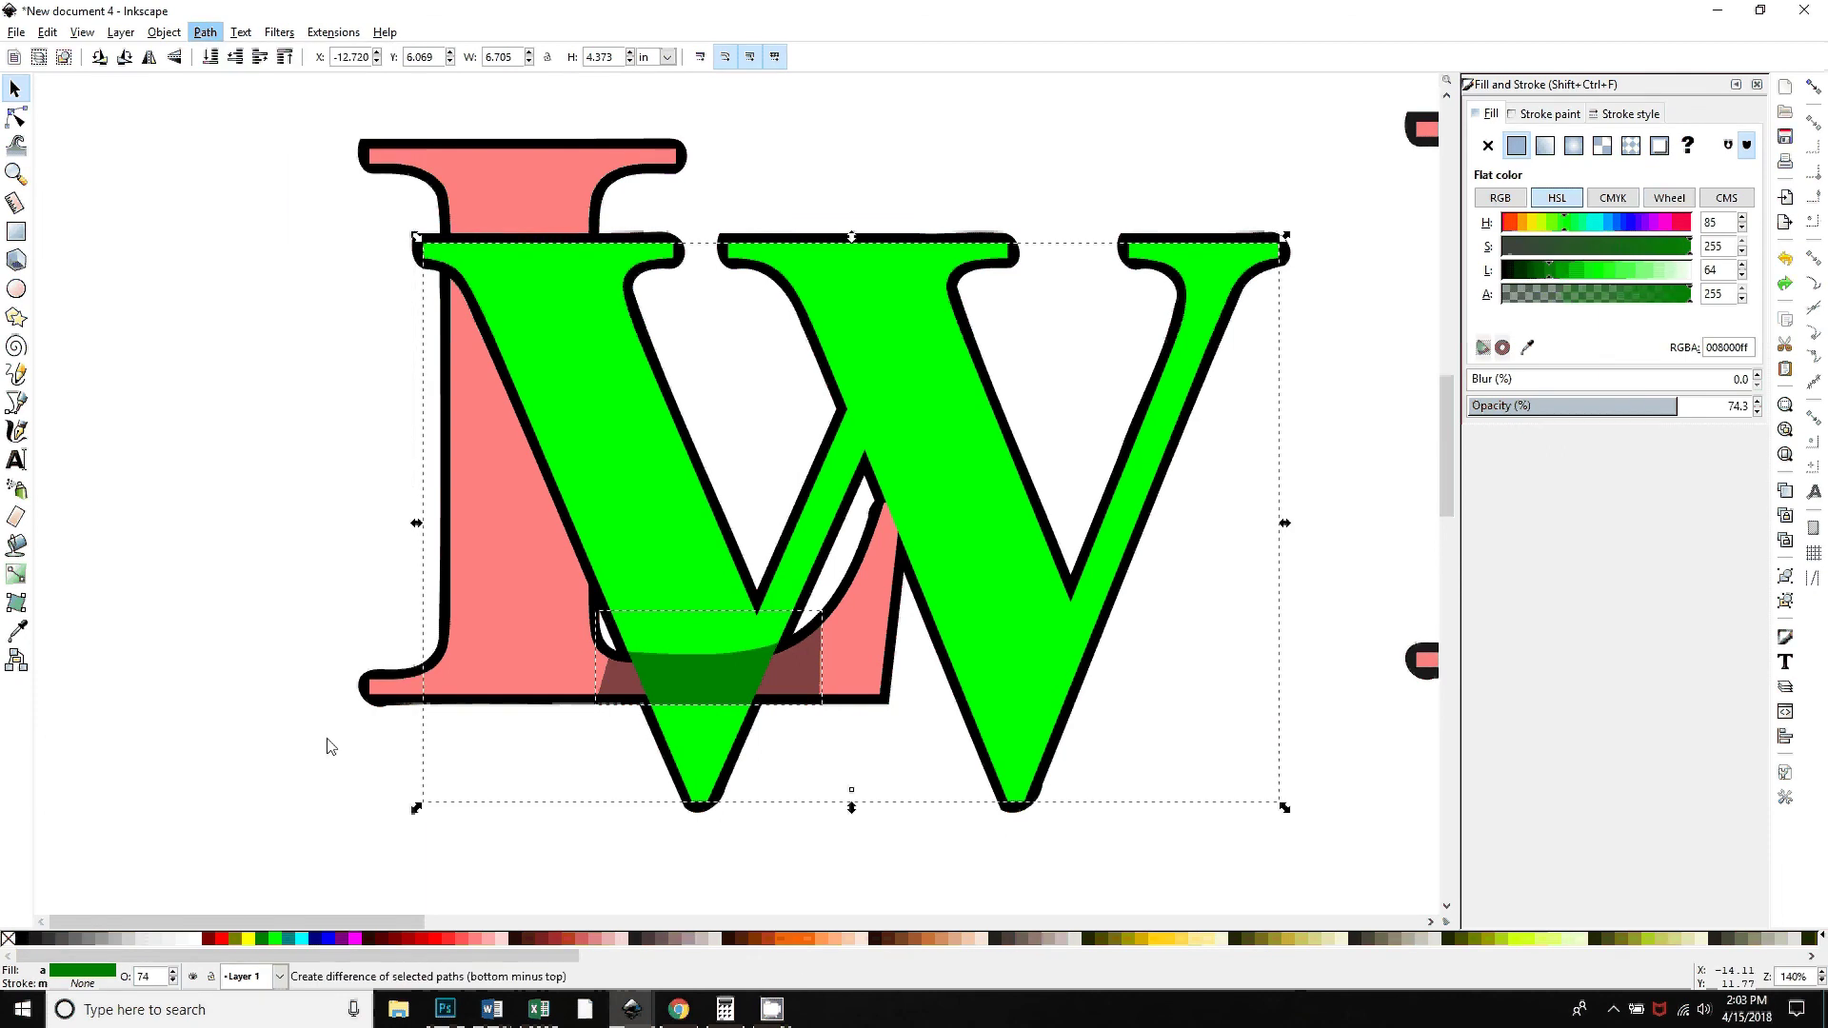
pyautogui.click(559, 889)
pyautogui.moveTo(617, 567)
pyautogui.mouseDown()
pyautogui.moveTo(1007, 408)
pyautogui.moveTo(1012, 381)
pyautogui.mouseUp()
pyautogui.hotkey('ctrl', 'z')
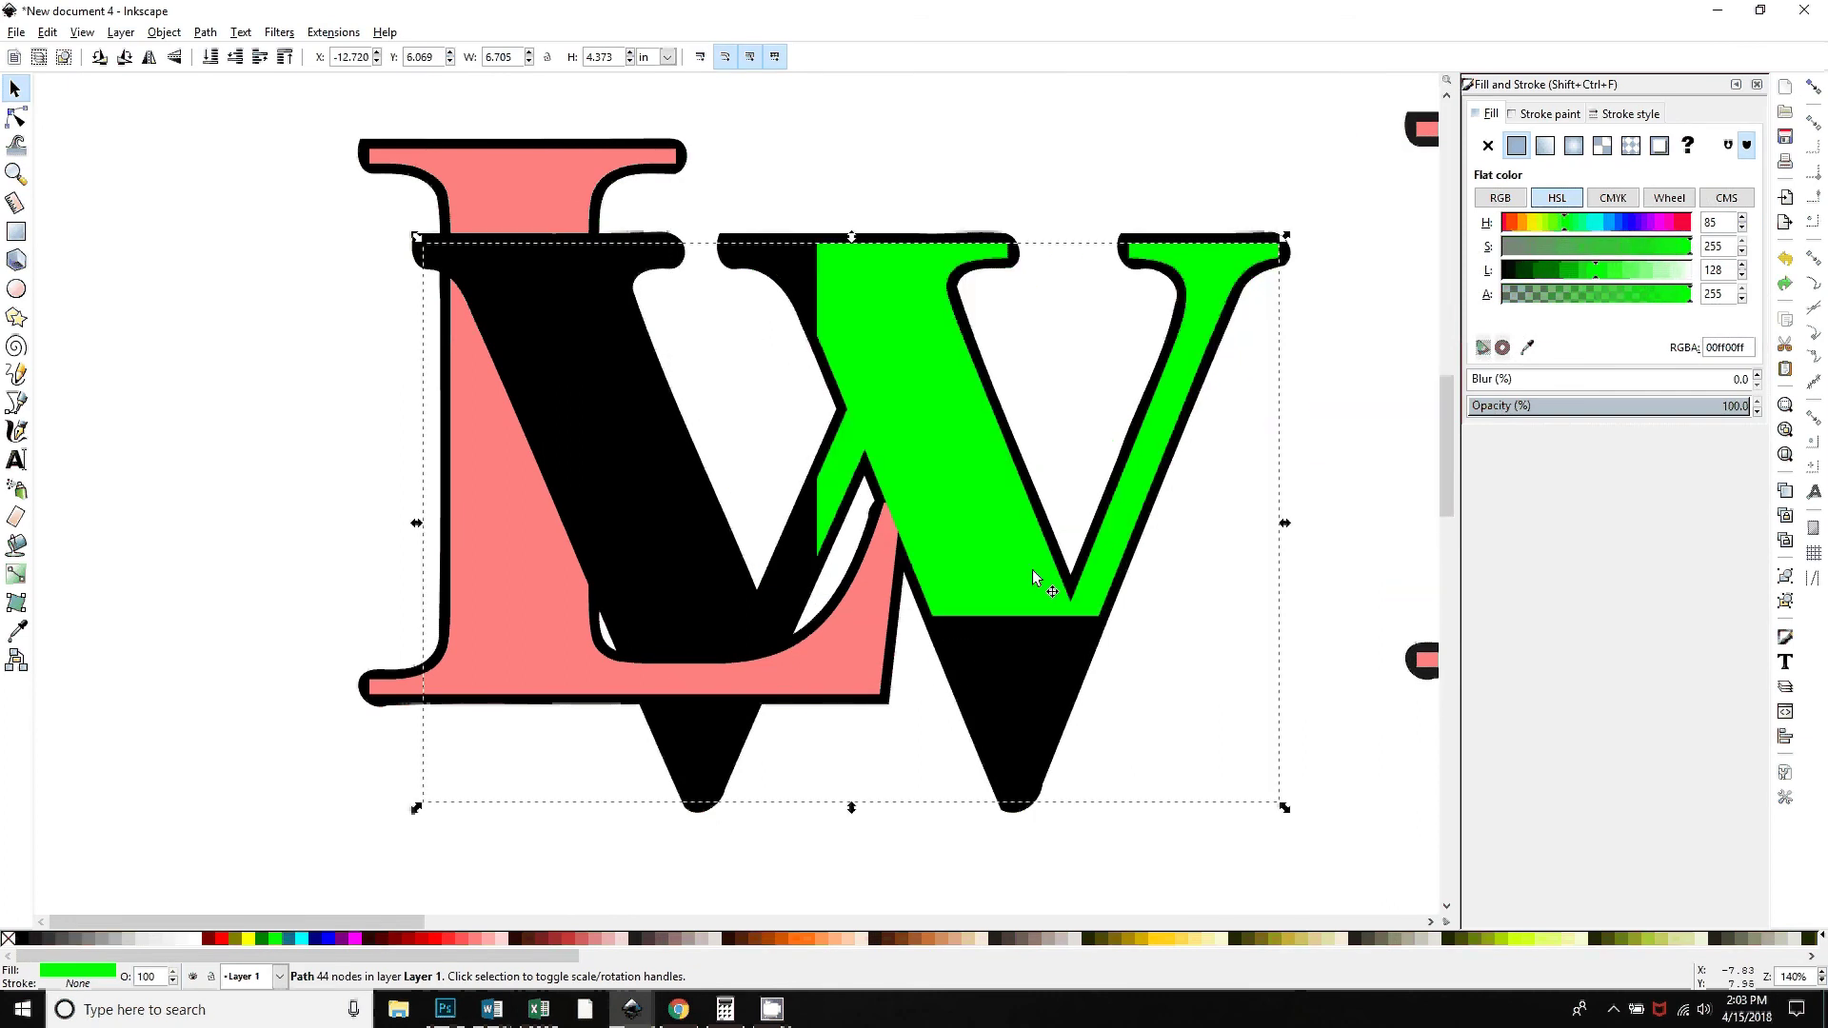
pyautogui.press('-')
pyautogui.press('=')
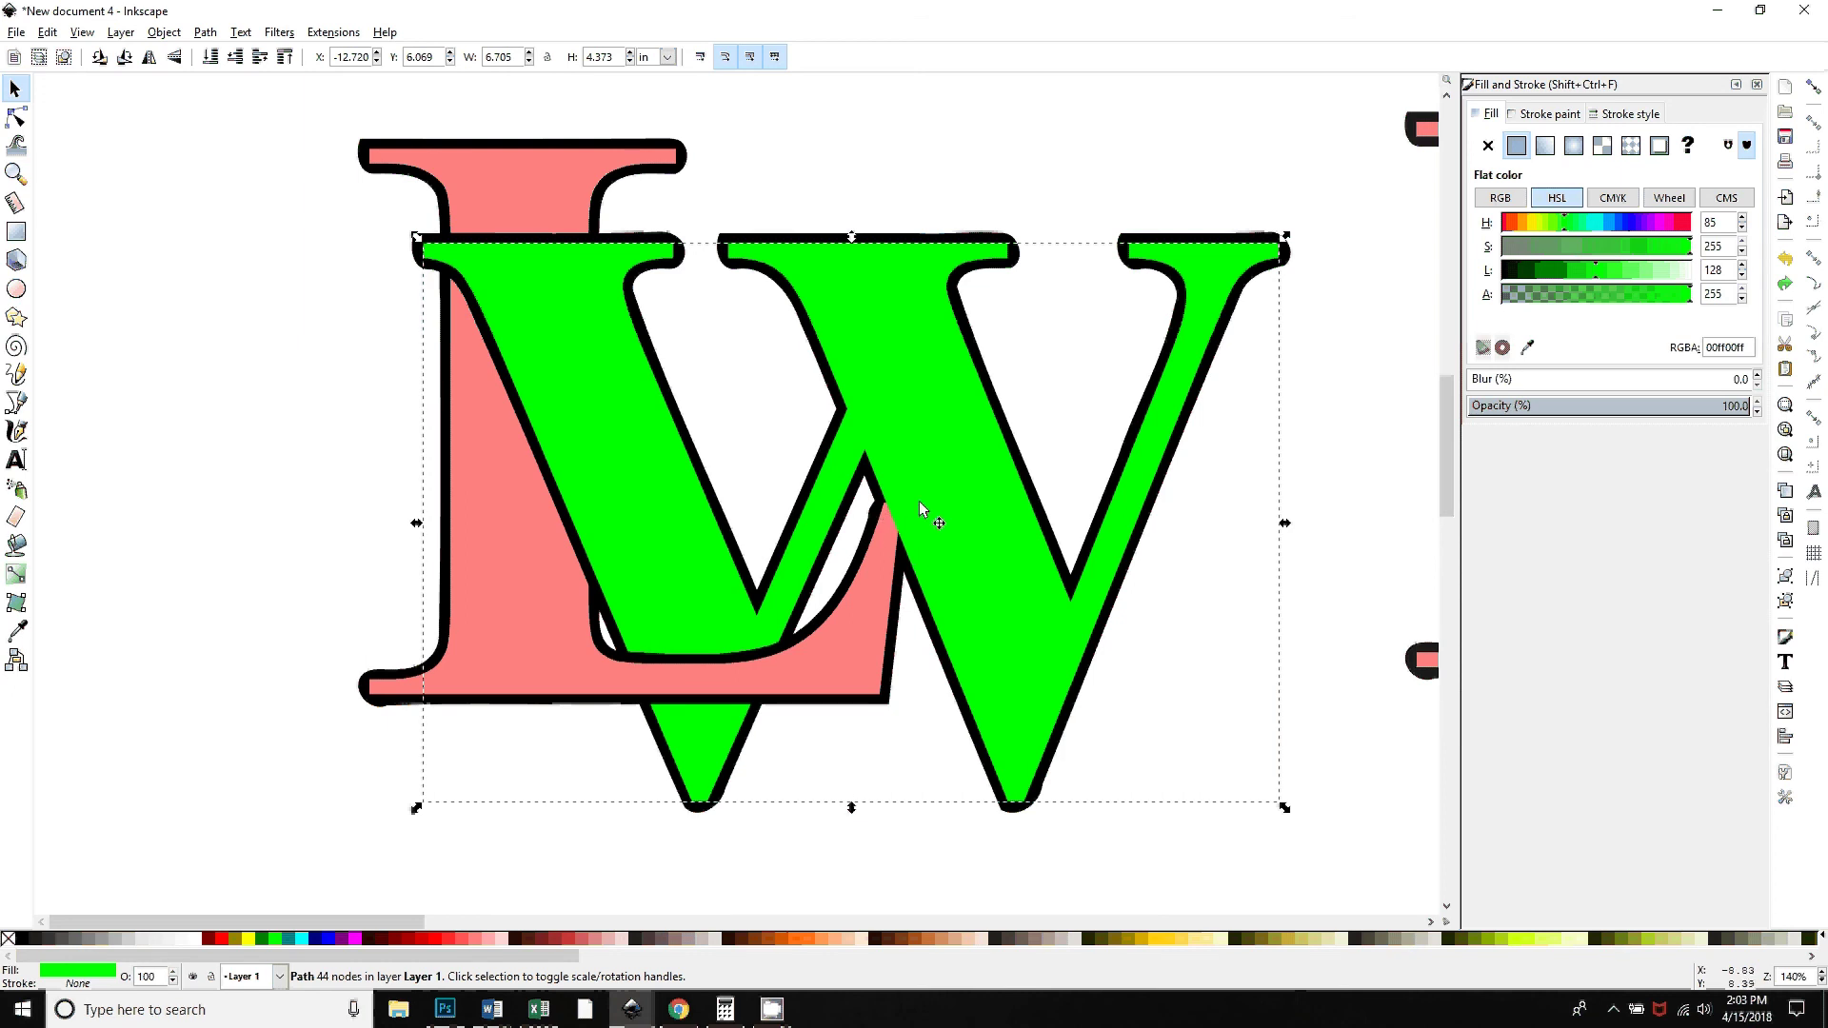
# Raise the black outline shape beneath the green W to the top and set its opacity to 40.9%
pyautogui.keyDown('alt'); pyautogui.click(1011, 433); pyautogui.keyUp('alt')
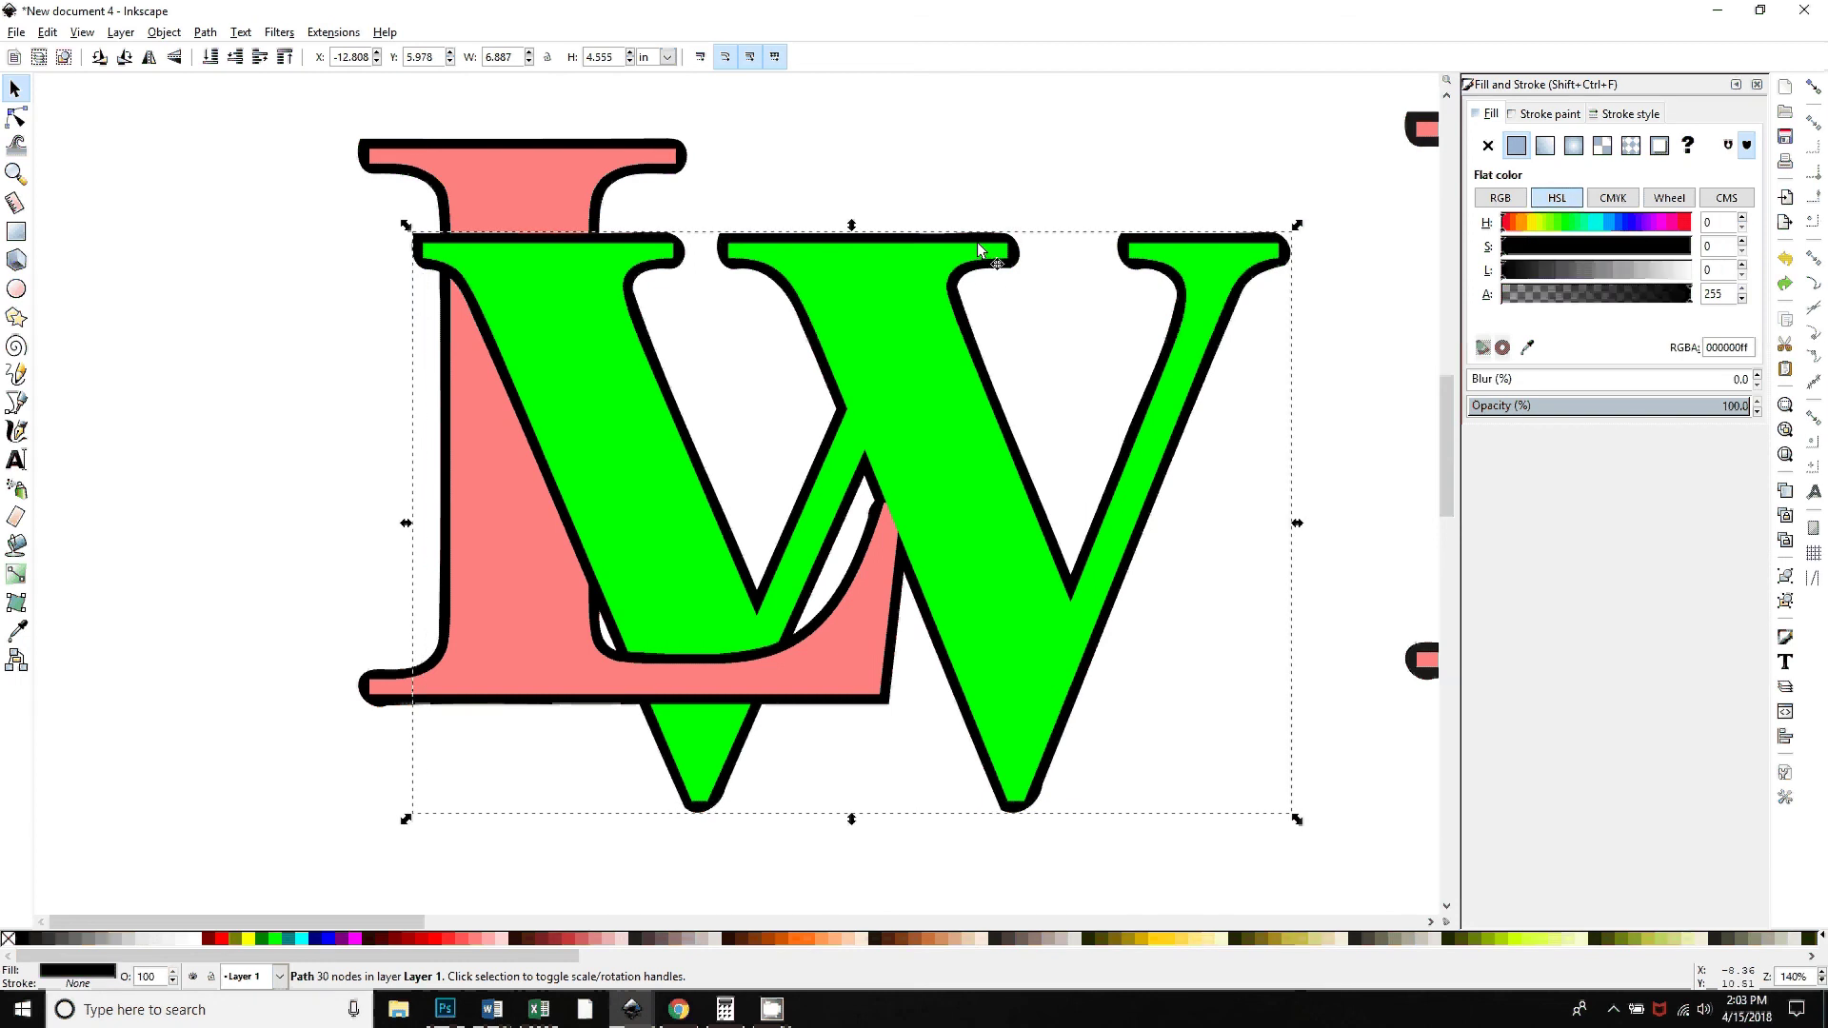
pyautogui.press('Home')
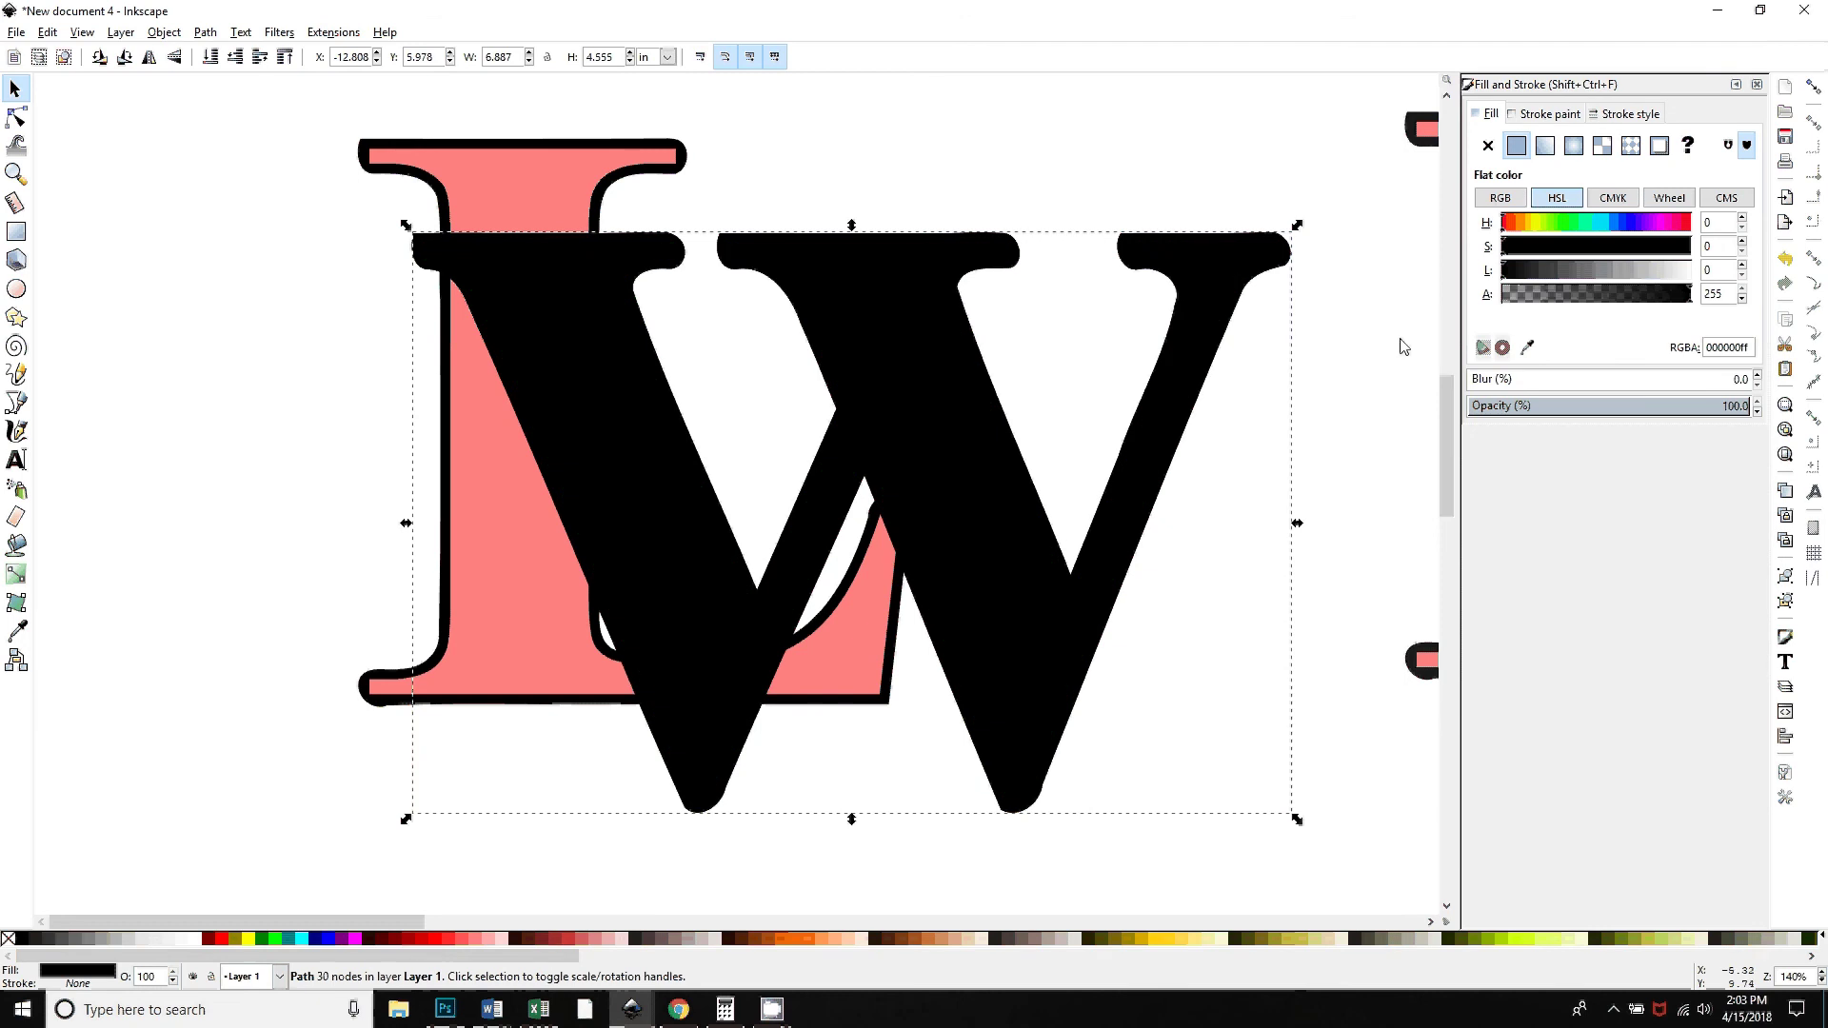
pyautogui.moveTo(1751, 406); pyautogui.dragTo(1583, 405)
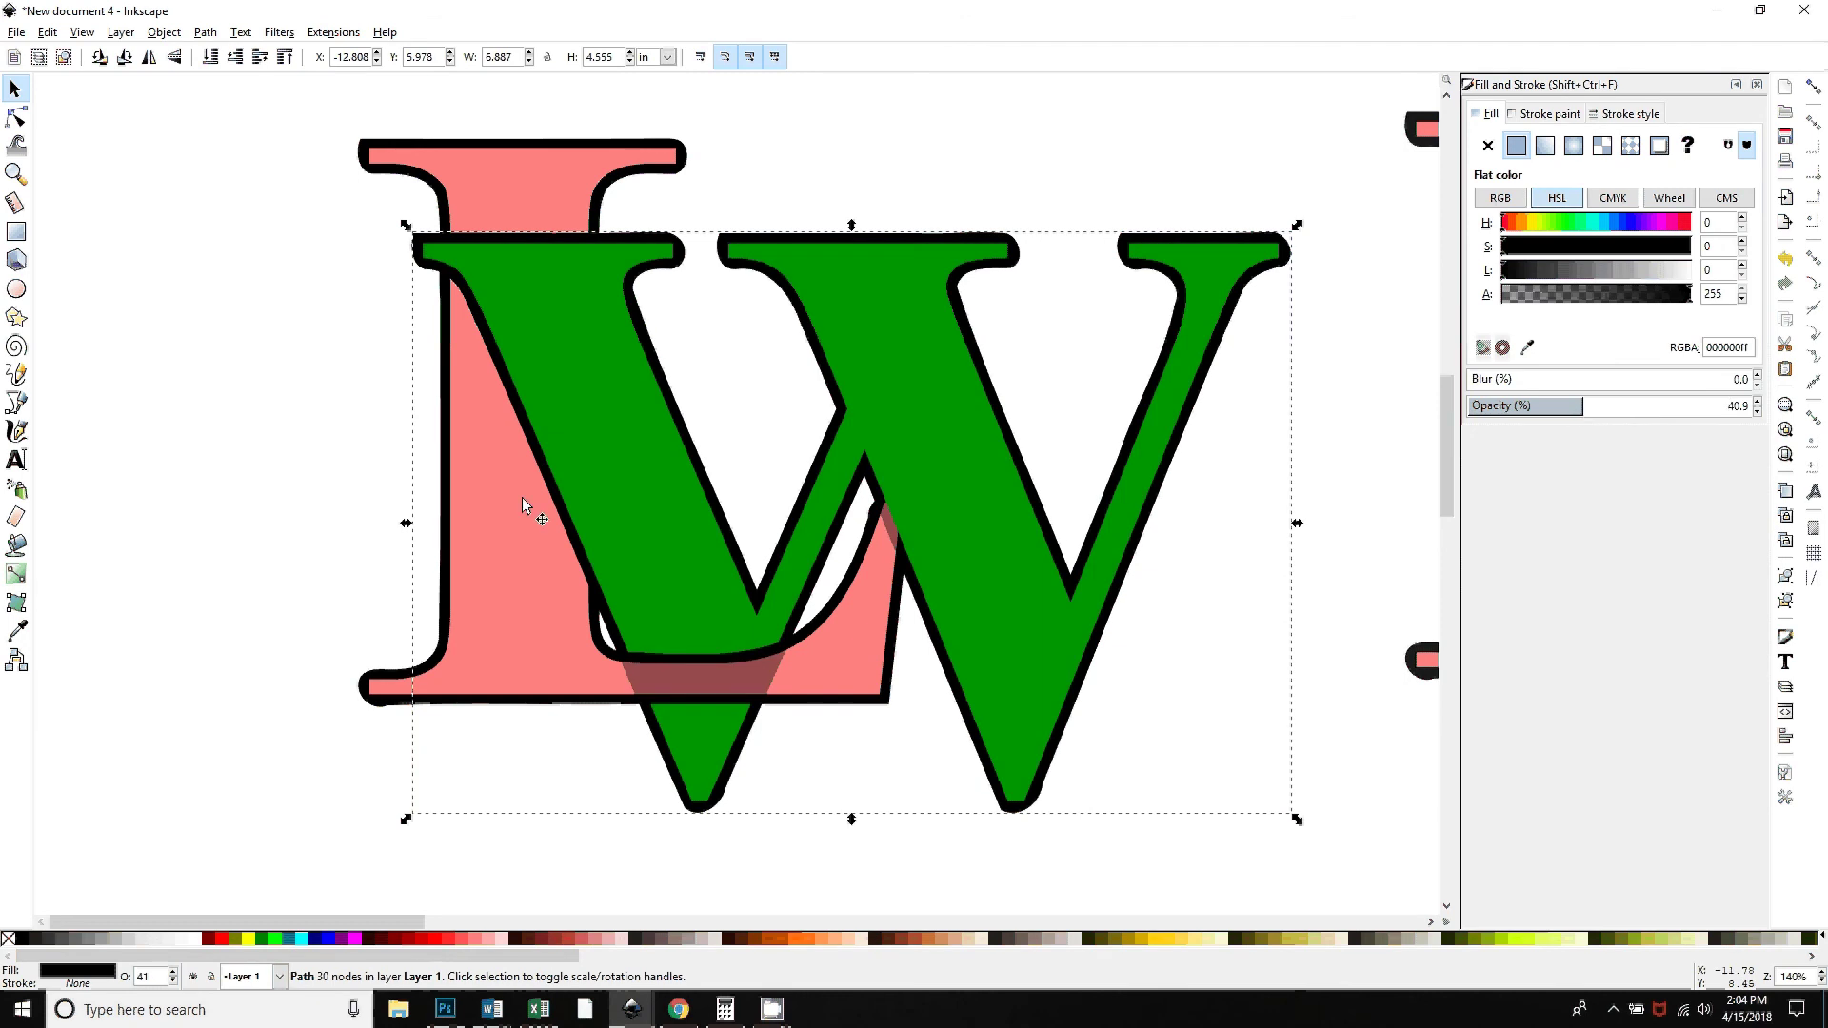
# Draw a closed four-corner path about 1.05 × 1.84 in around the crossing of the L's foot tip and the W's middle
pyautogui.click(16, 403)
pyautogui.click(894, 415)
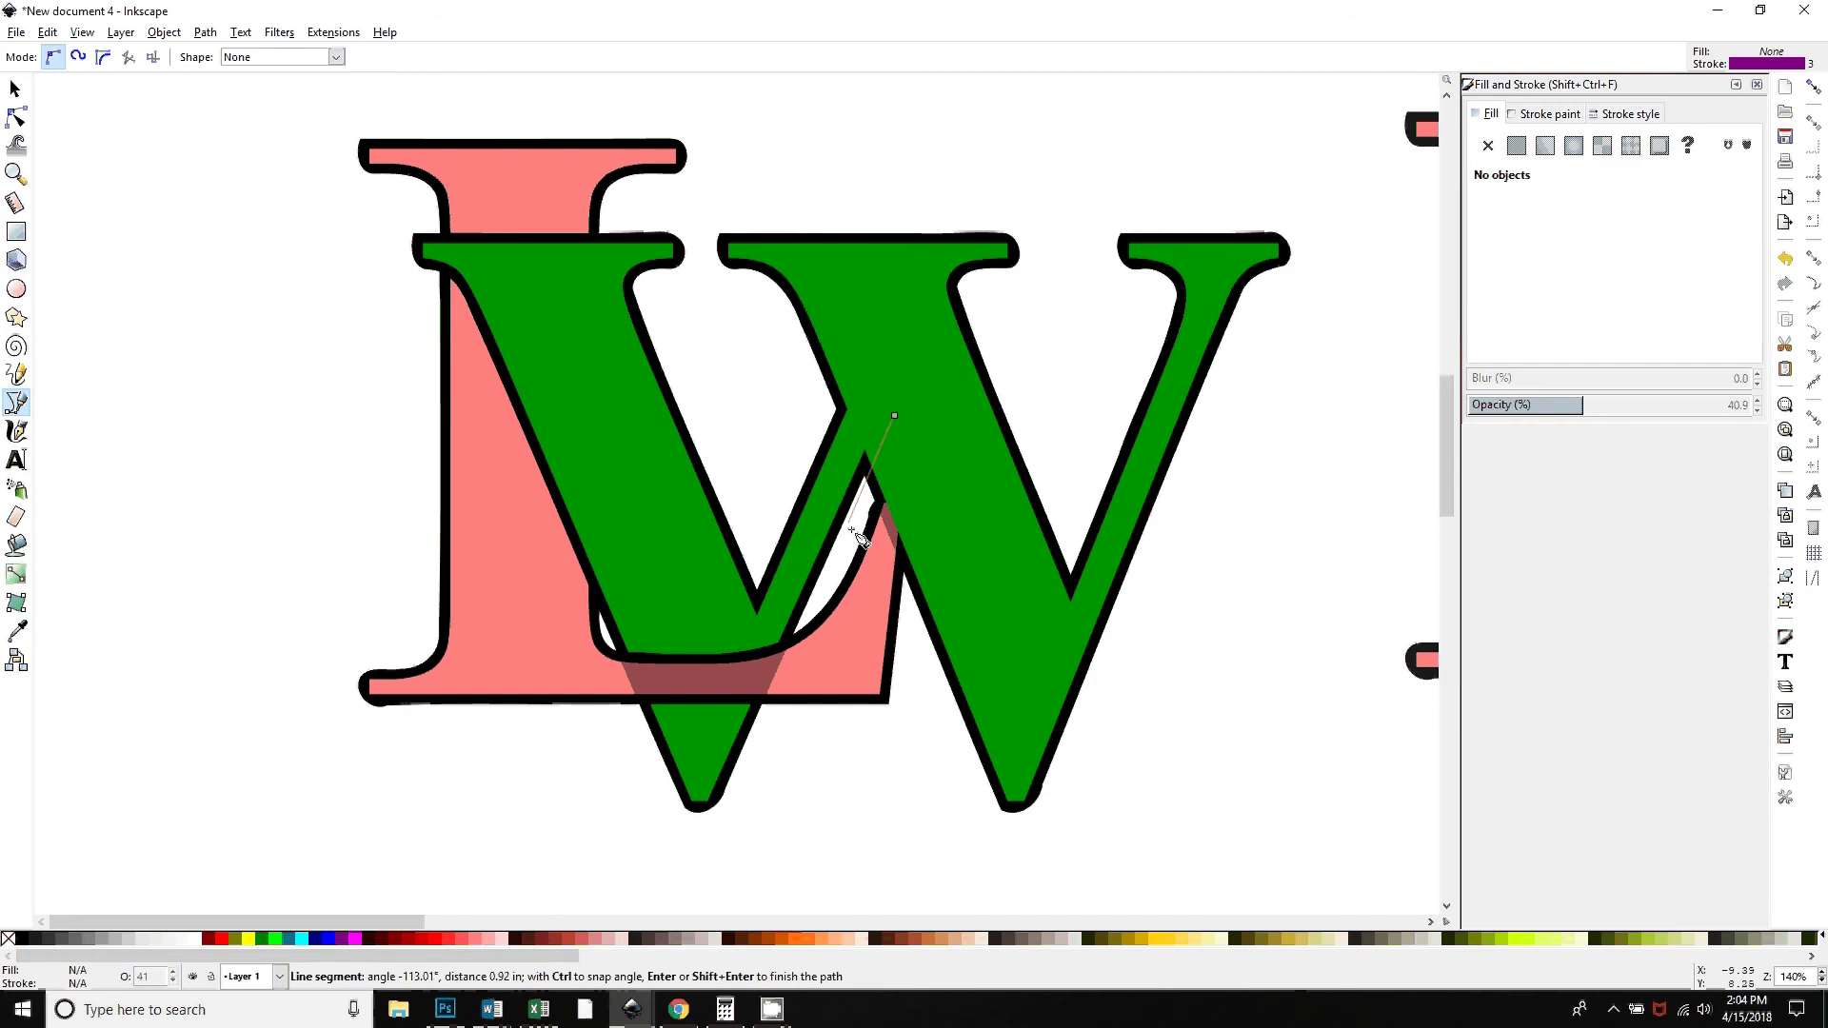
pyautogui.click(850, 534)
pyautogui.click(912, 647)
pyautogui.click(981, 543)
pyautogui.click(893, 416)
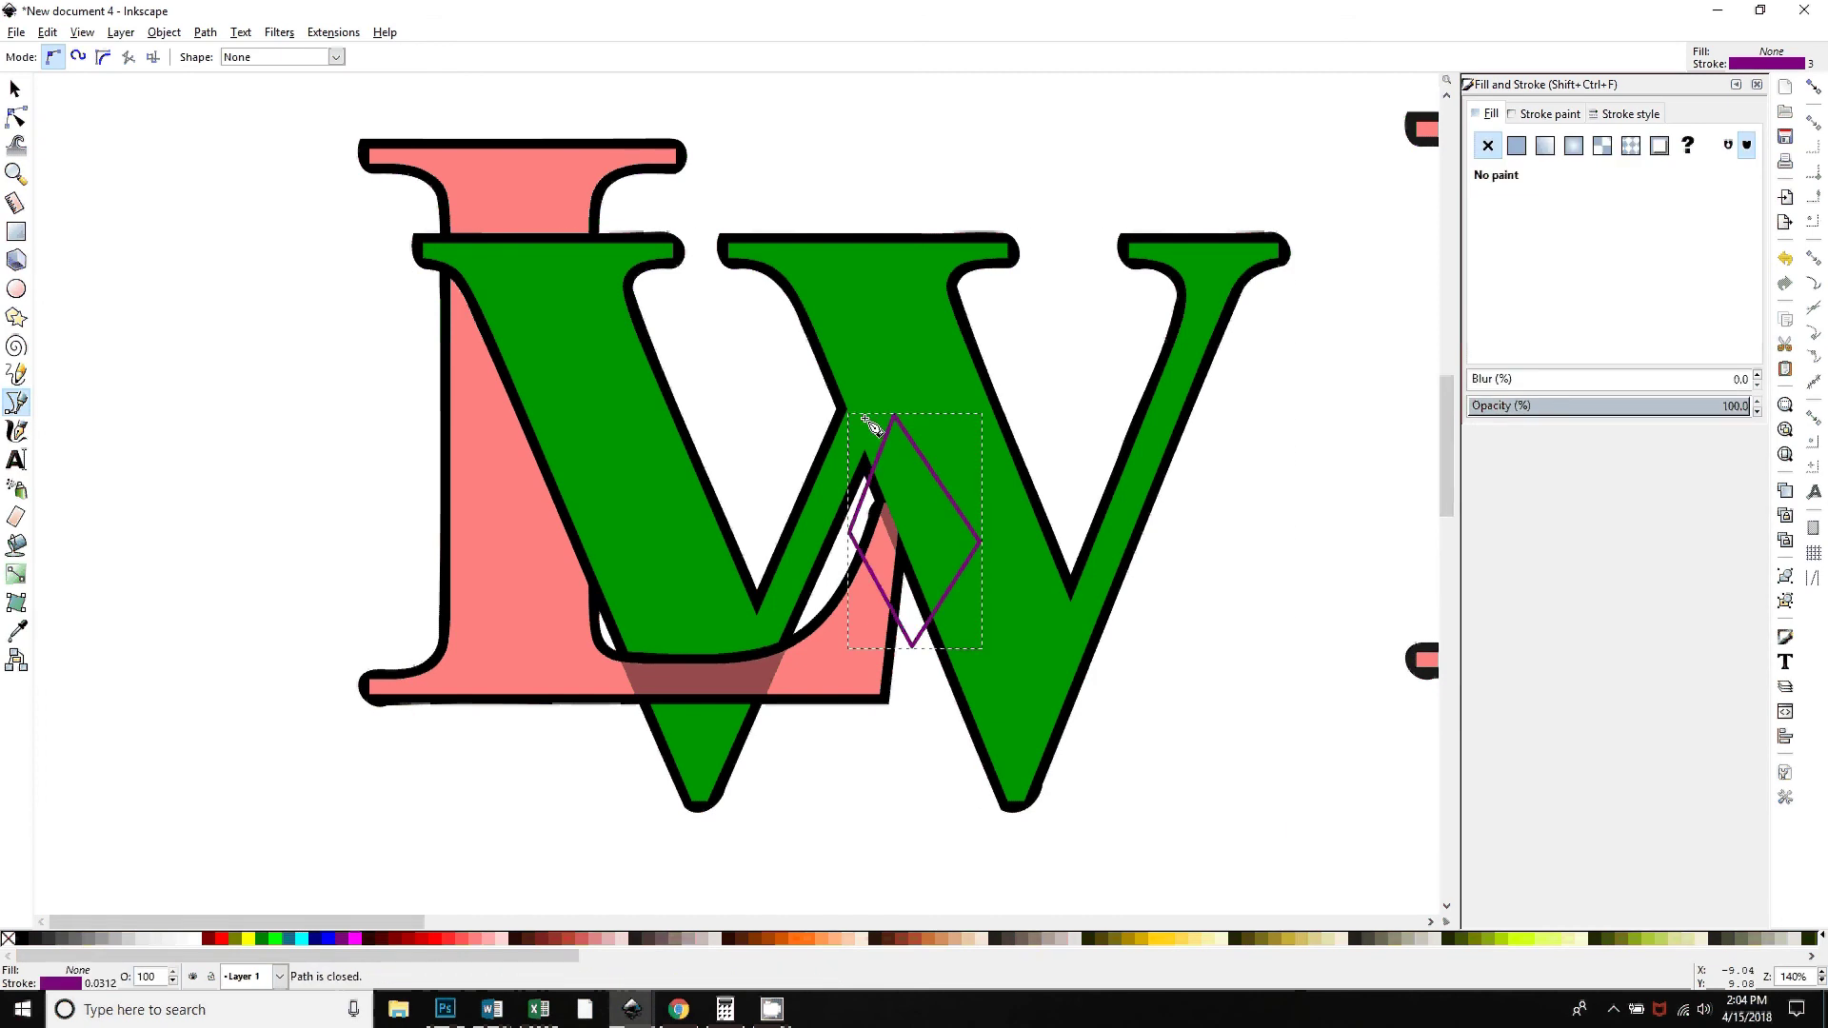
# Intersect the four-corner path with the semi-transparent black W shape
pyautogui.click(16, 90)
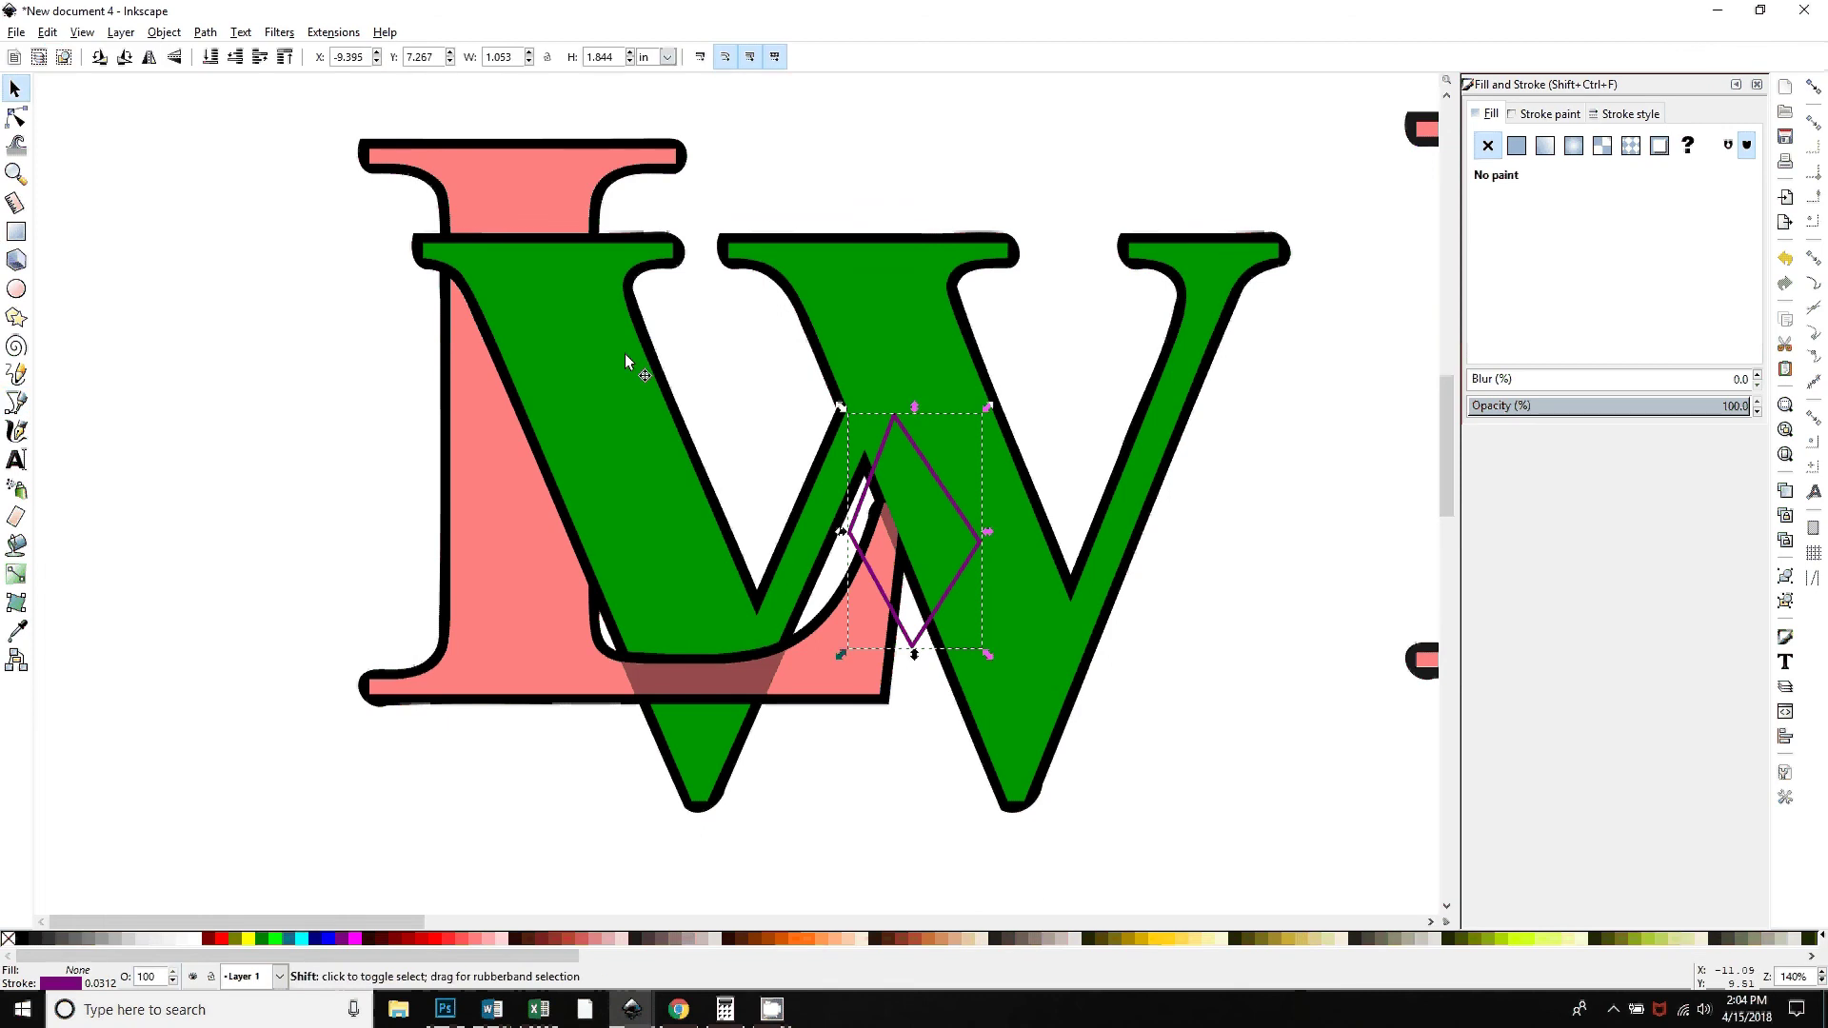
pyautogui.keyDown('shift'); pyautogui.click(624, 353); pyautogui.keyUp('shift')
pyautogui.click(205, 33)
pyautogui.click(232, 180)
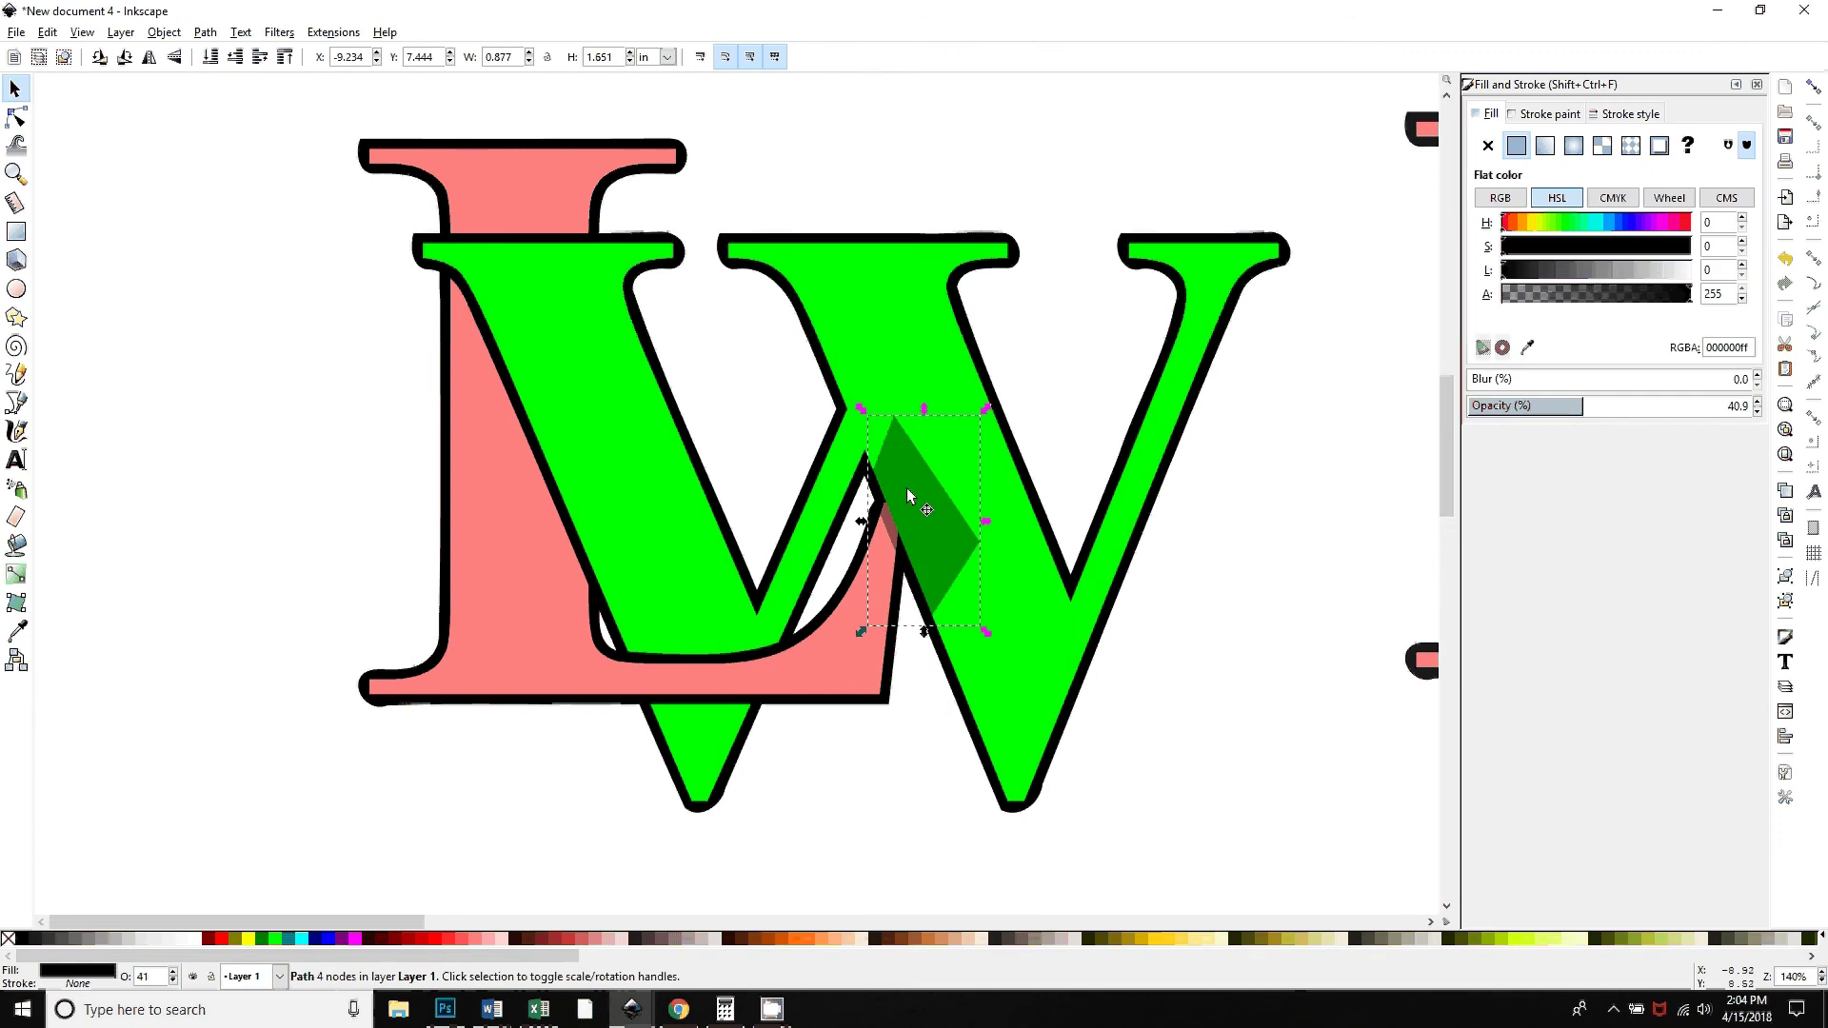
# Subtract the semi-transparent W piece from the pink L's foot tip with Difference, and clear the selection
pyautogui.keyDown('shift'); pyautogui.click(521, 612); pyautogui.keyUp('shift')
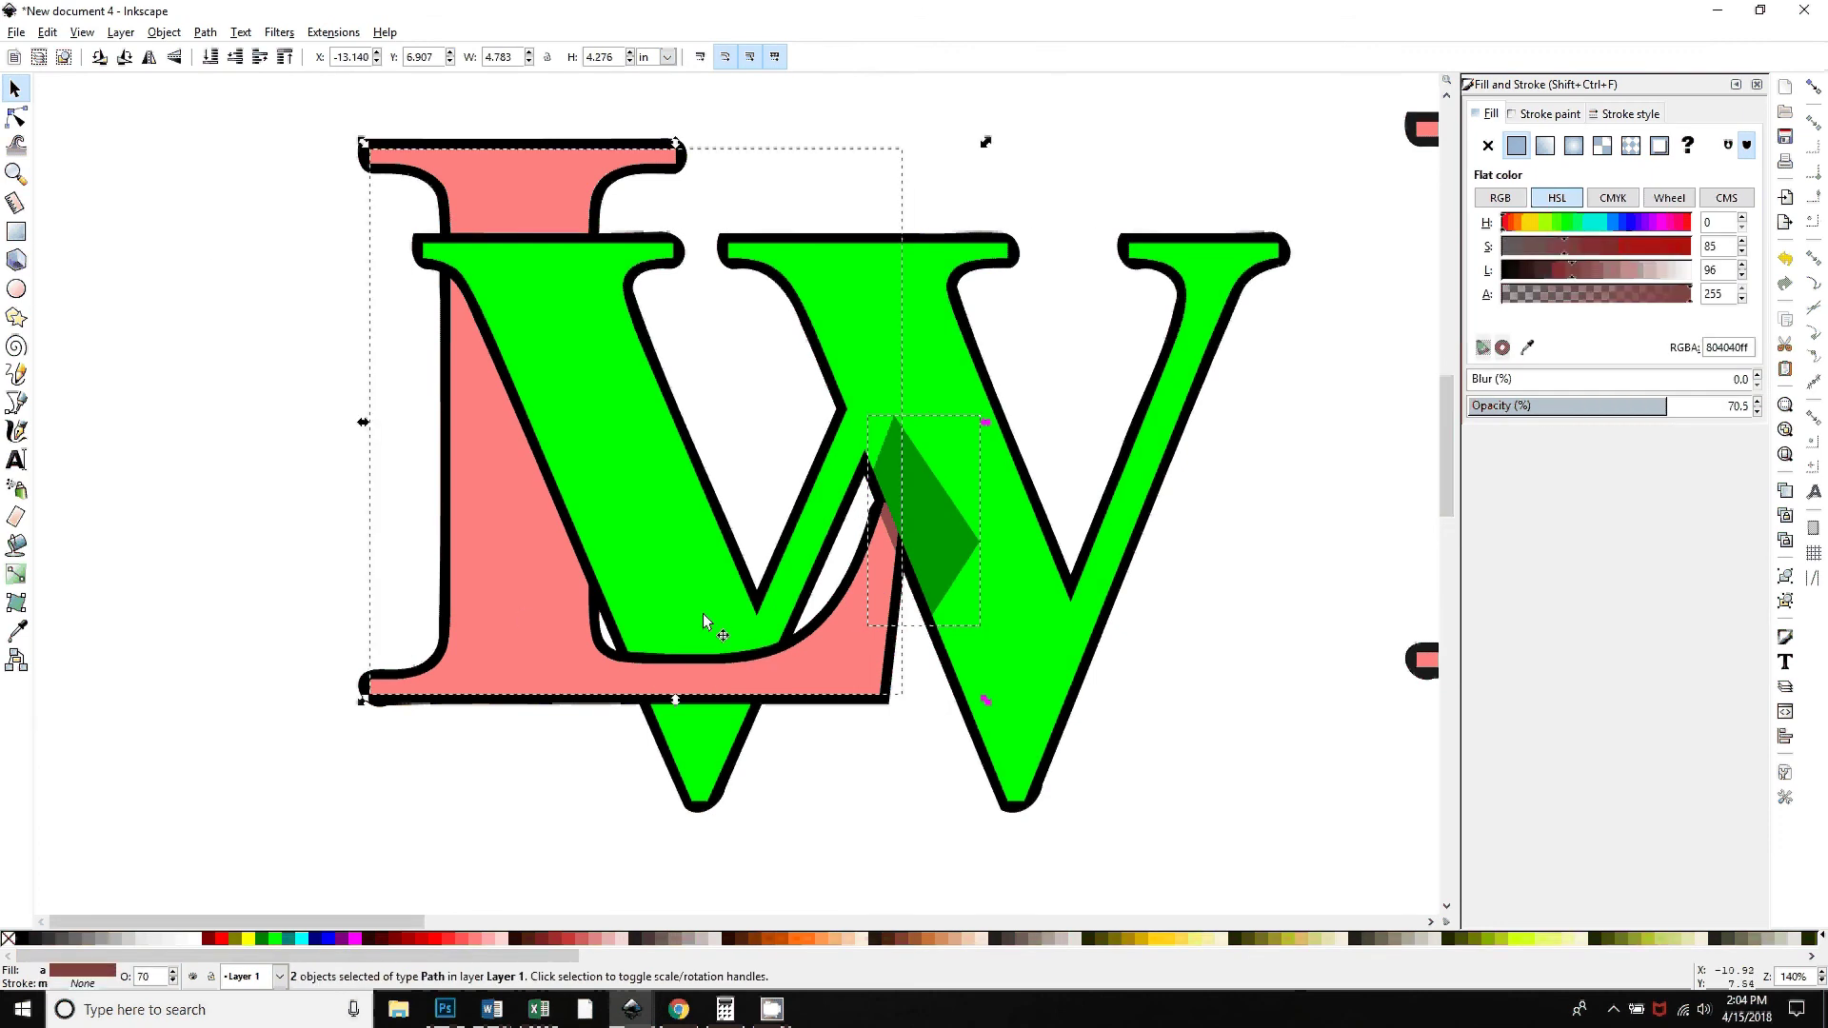
pyautogui.click(204, 34)
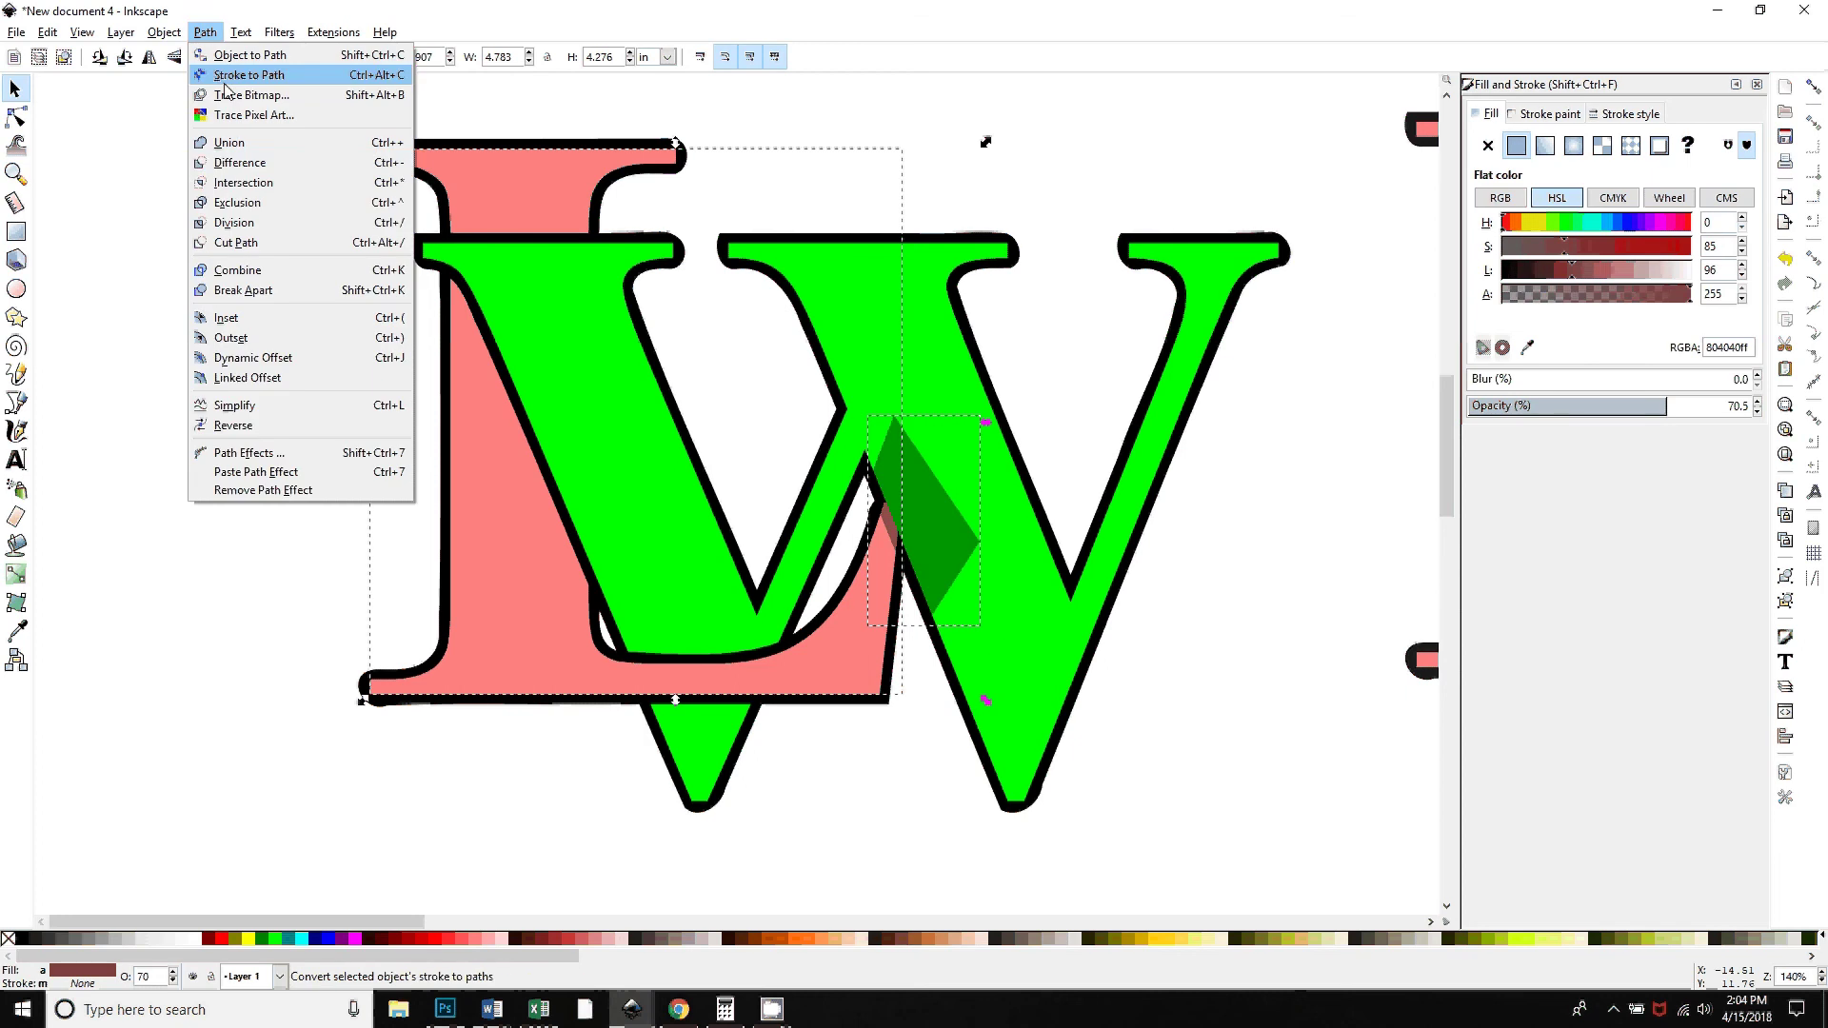
pyautogui.click(239, 164)
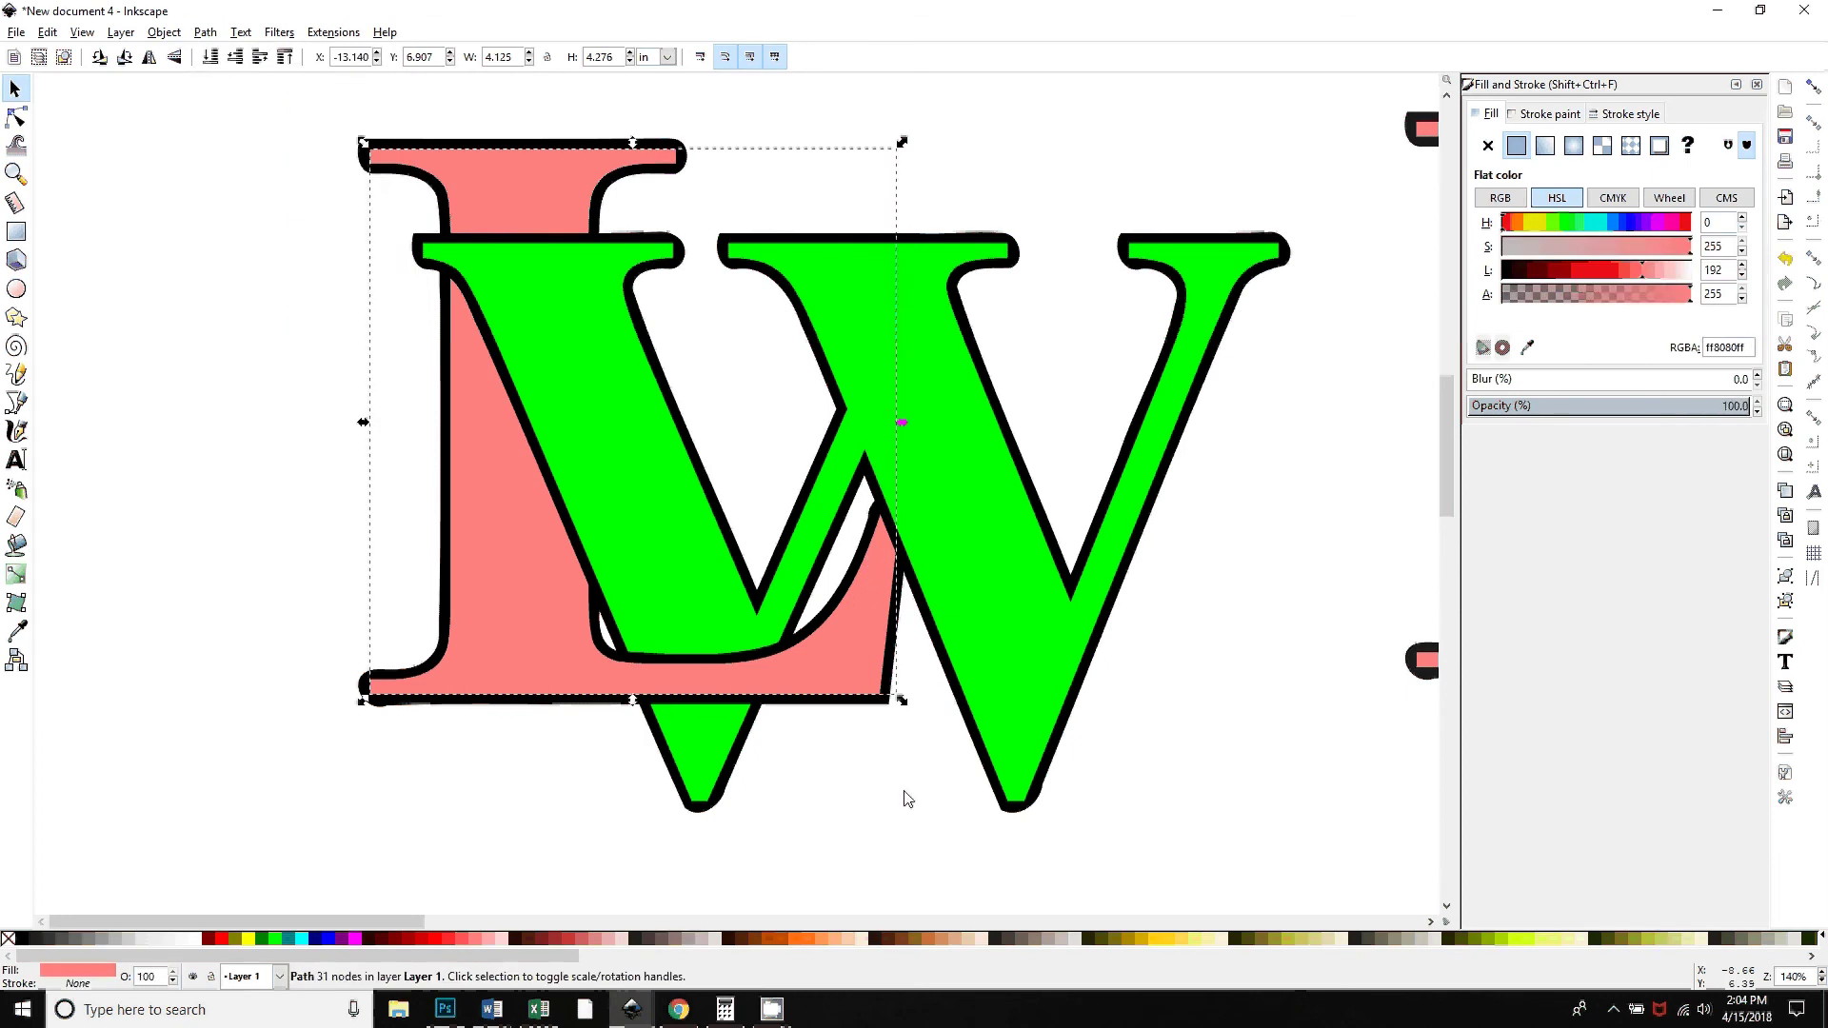
pyautogui.click(972, 863)
# Move the coloured letters and the two black outline shapes apart to inspect them, and undo all the moves
pyautogui.press('-')
pyautogui.press('-')
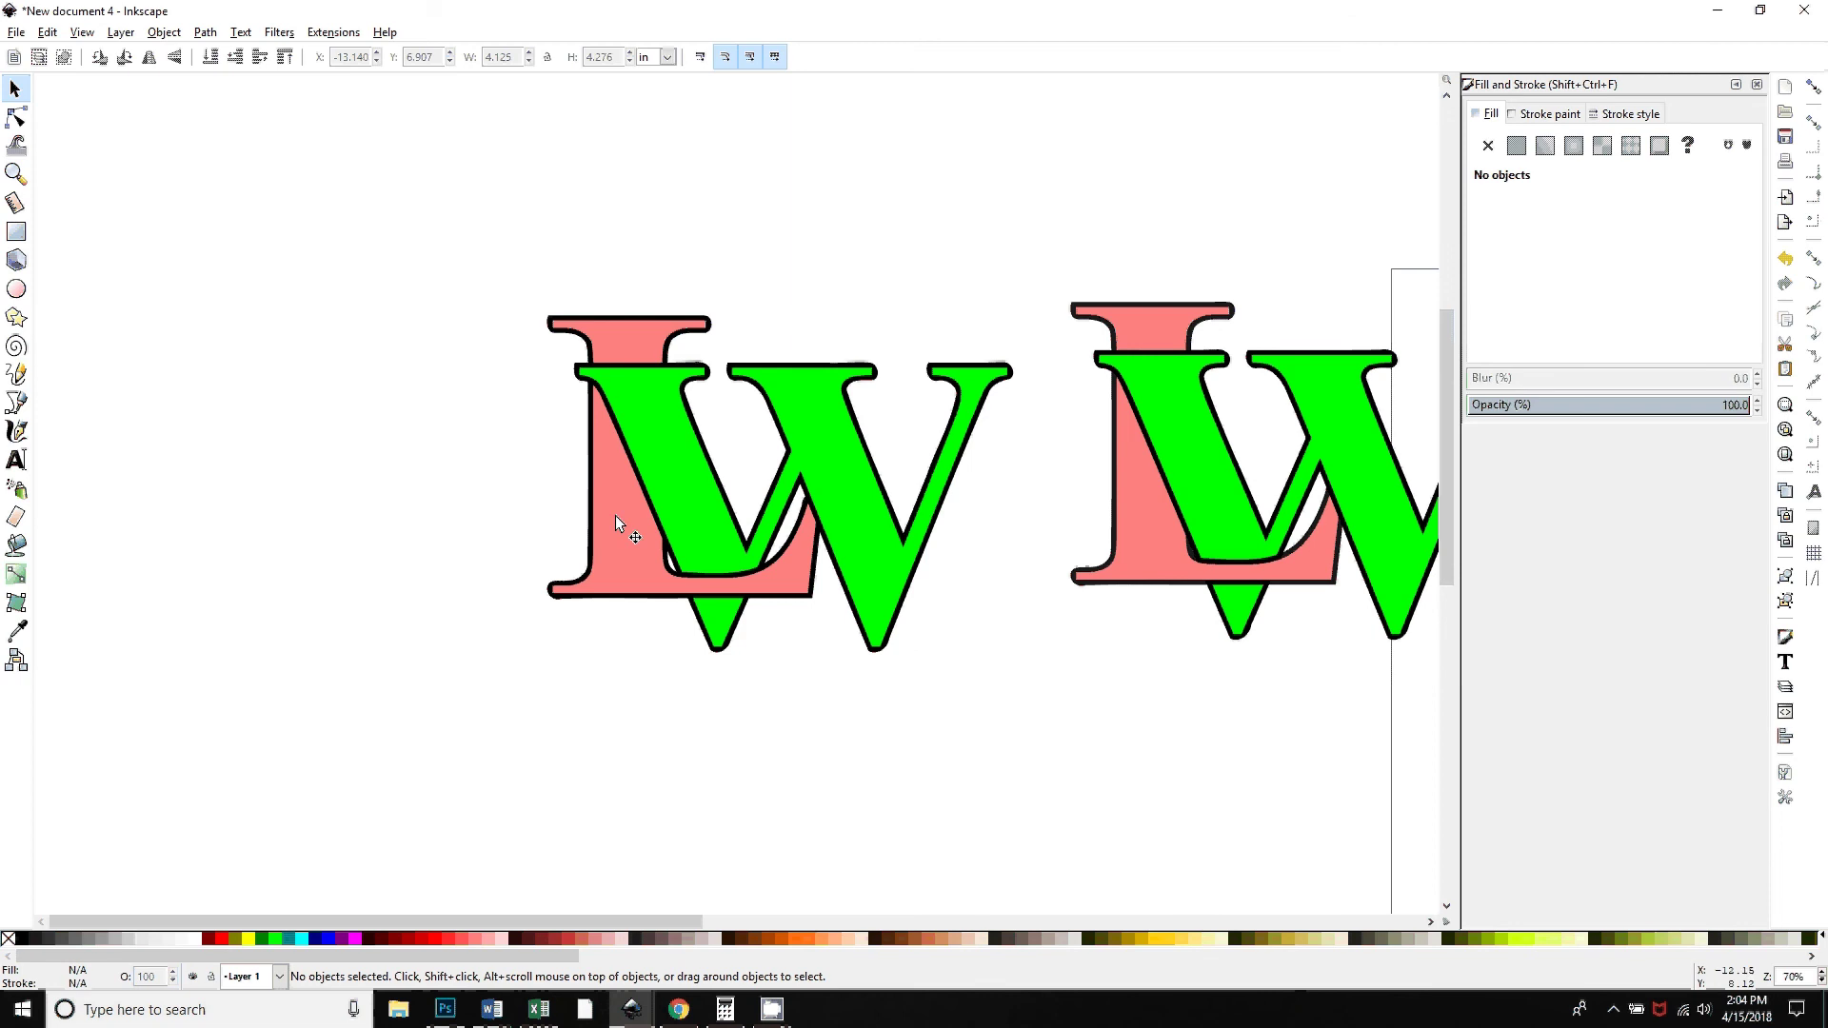
pyautogui.moveTo(619, 501); pyautogui.dragTo(149, 621)
pyautogui.moveTo(675, 504); pyautogui.dragTo(178, 555)
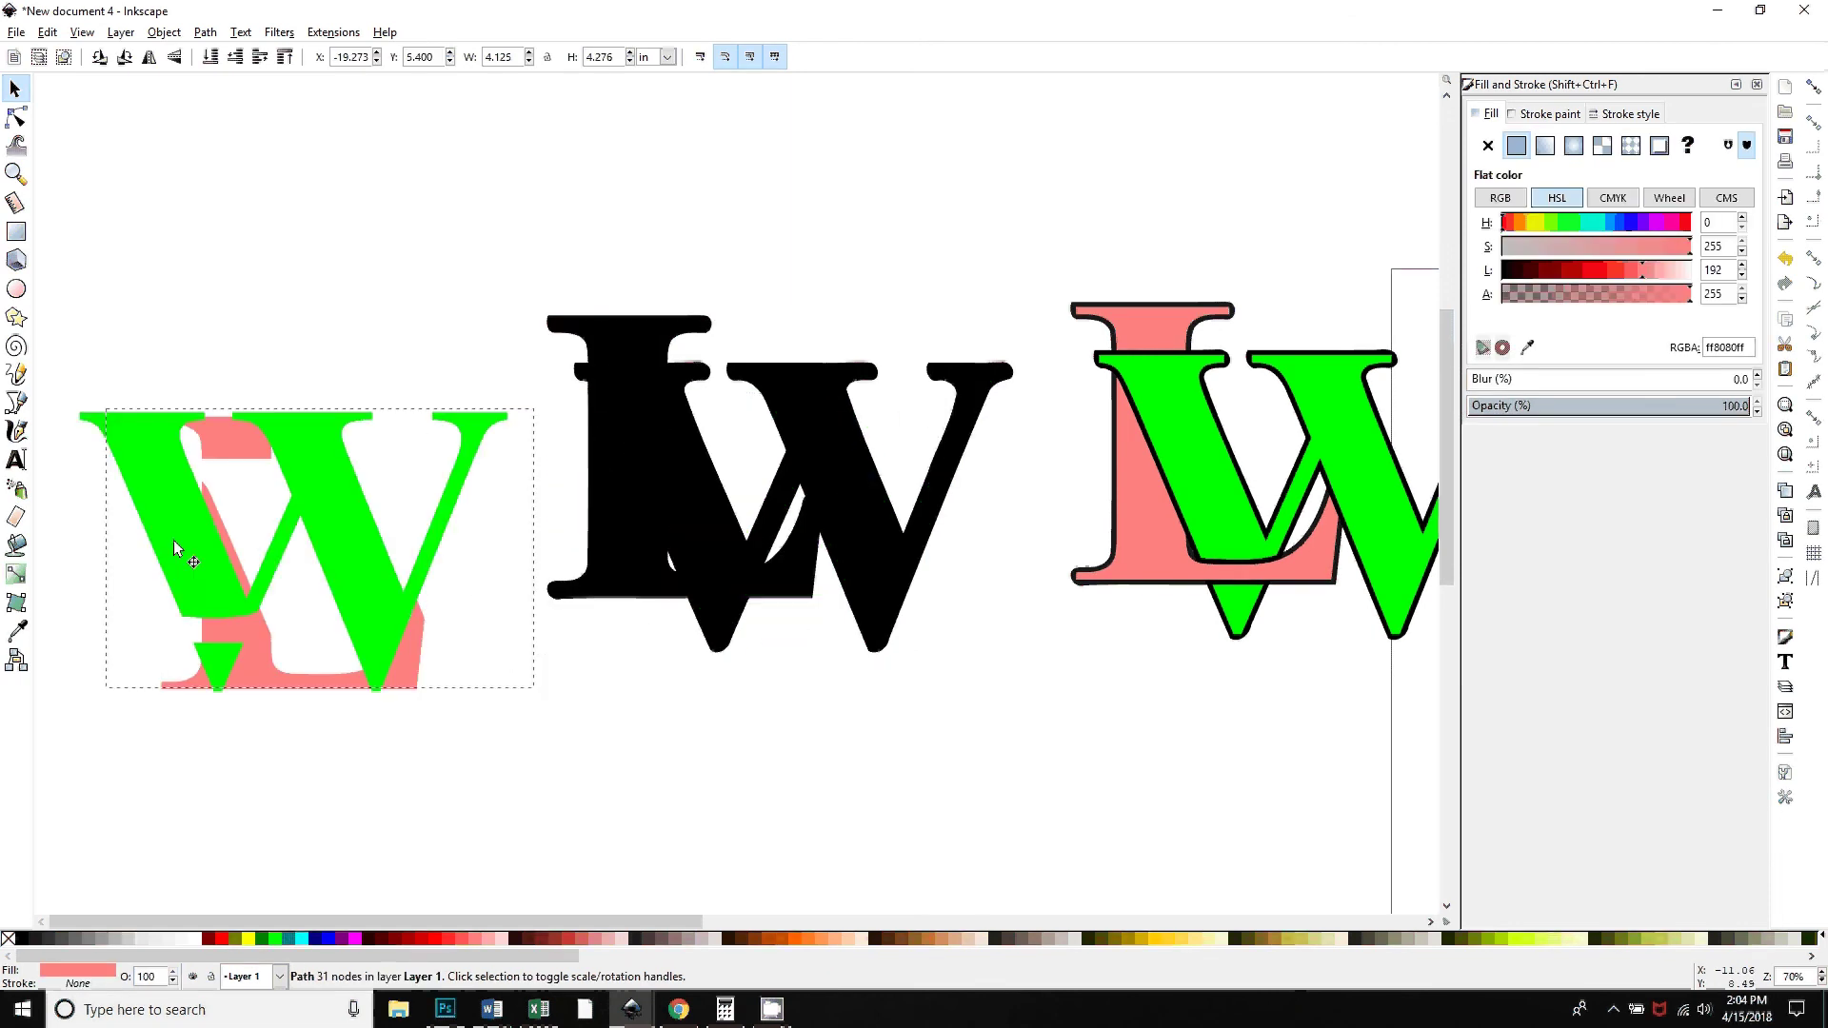
pyautogui.click(603, 504)
pyautogui.keyDown('shift'); pyautogui.click(870, 521); pyautogui.keyUp('shift')
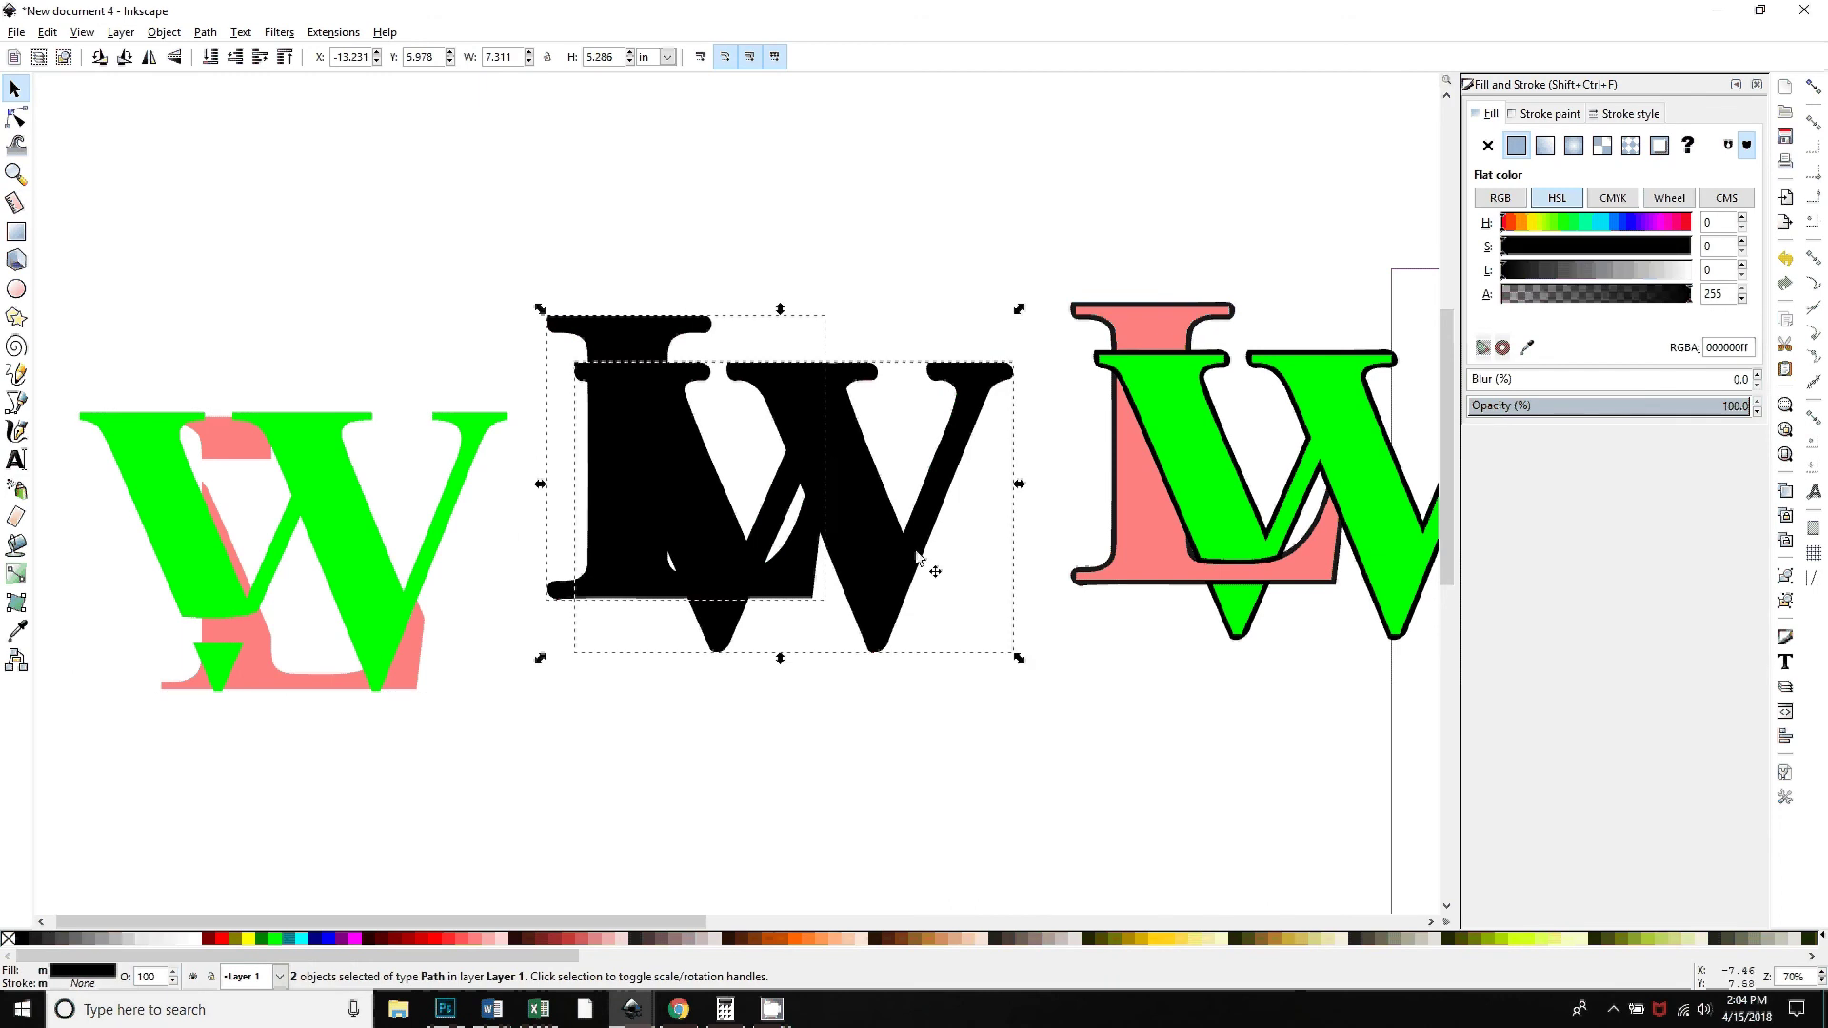
pyautogui.click(805, 206)
pyautogui.moveTo(631, 460); pyautogui.dragTo(279, 247)
pyautogui.moveTo(671, 505); pyautogui.dragTo(1064, 585)
pyautogui.hotkey('ctrl', 'z')
pyautogui.hotkey('ctrl', 'z')
pyautogui.hotkey('ctrl', 'z')
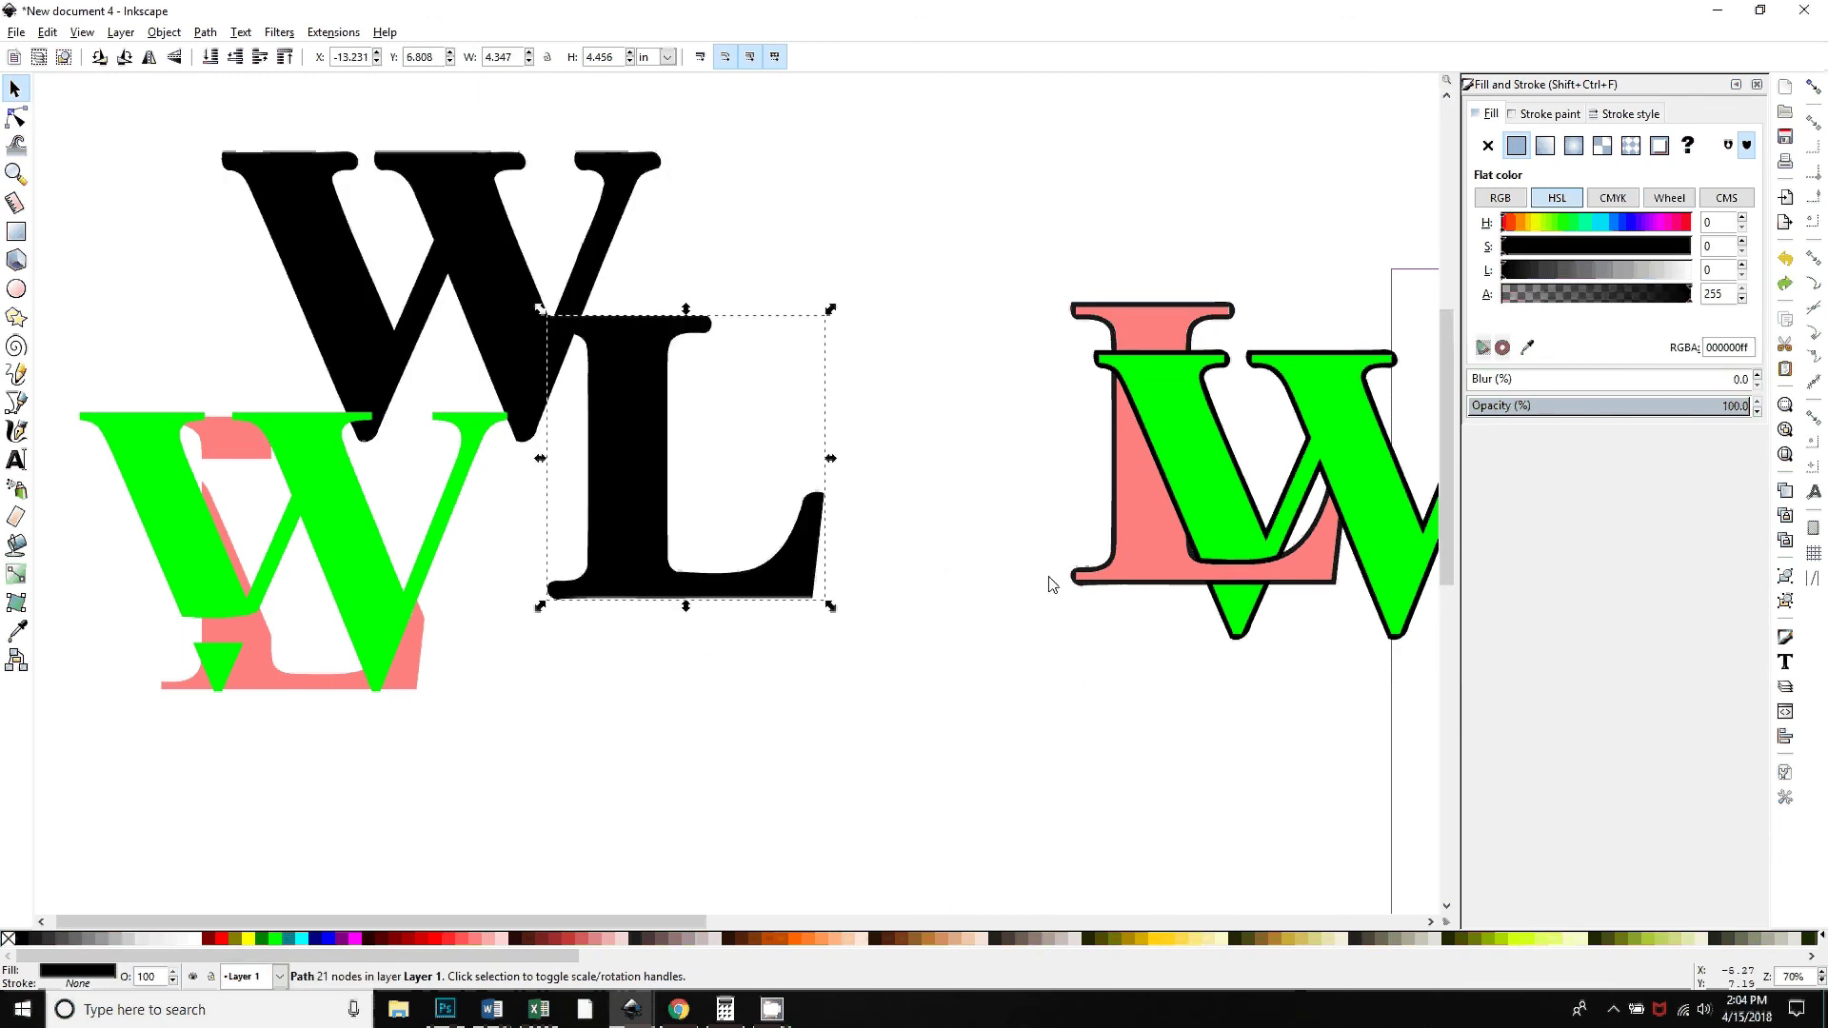
pyautogui.hotkey('ctrl', 'z')
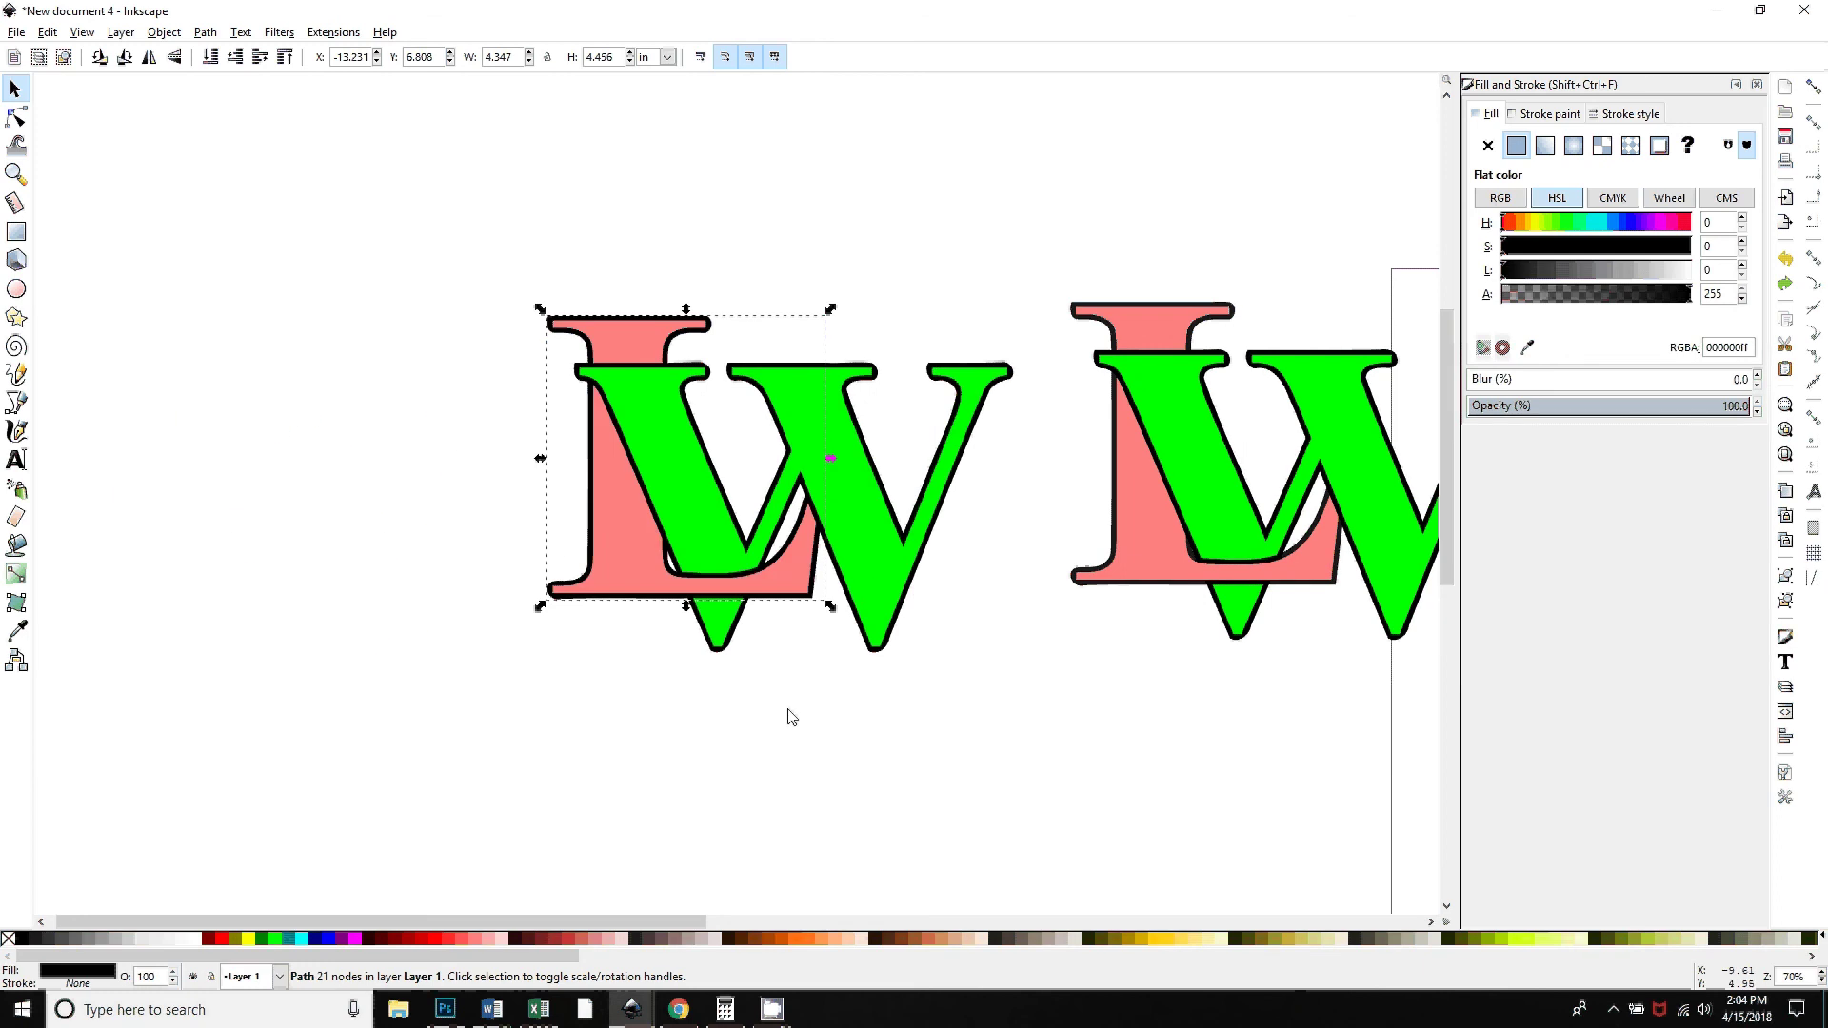
# Combine the black L and black W outline shapes into a single path
pyautogui.click(731, 670)
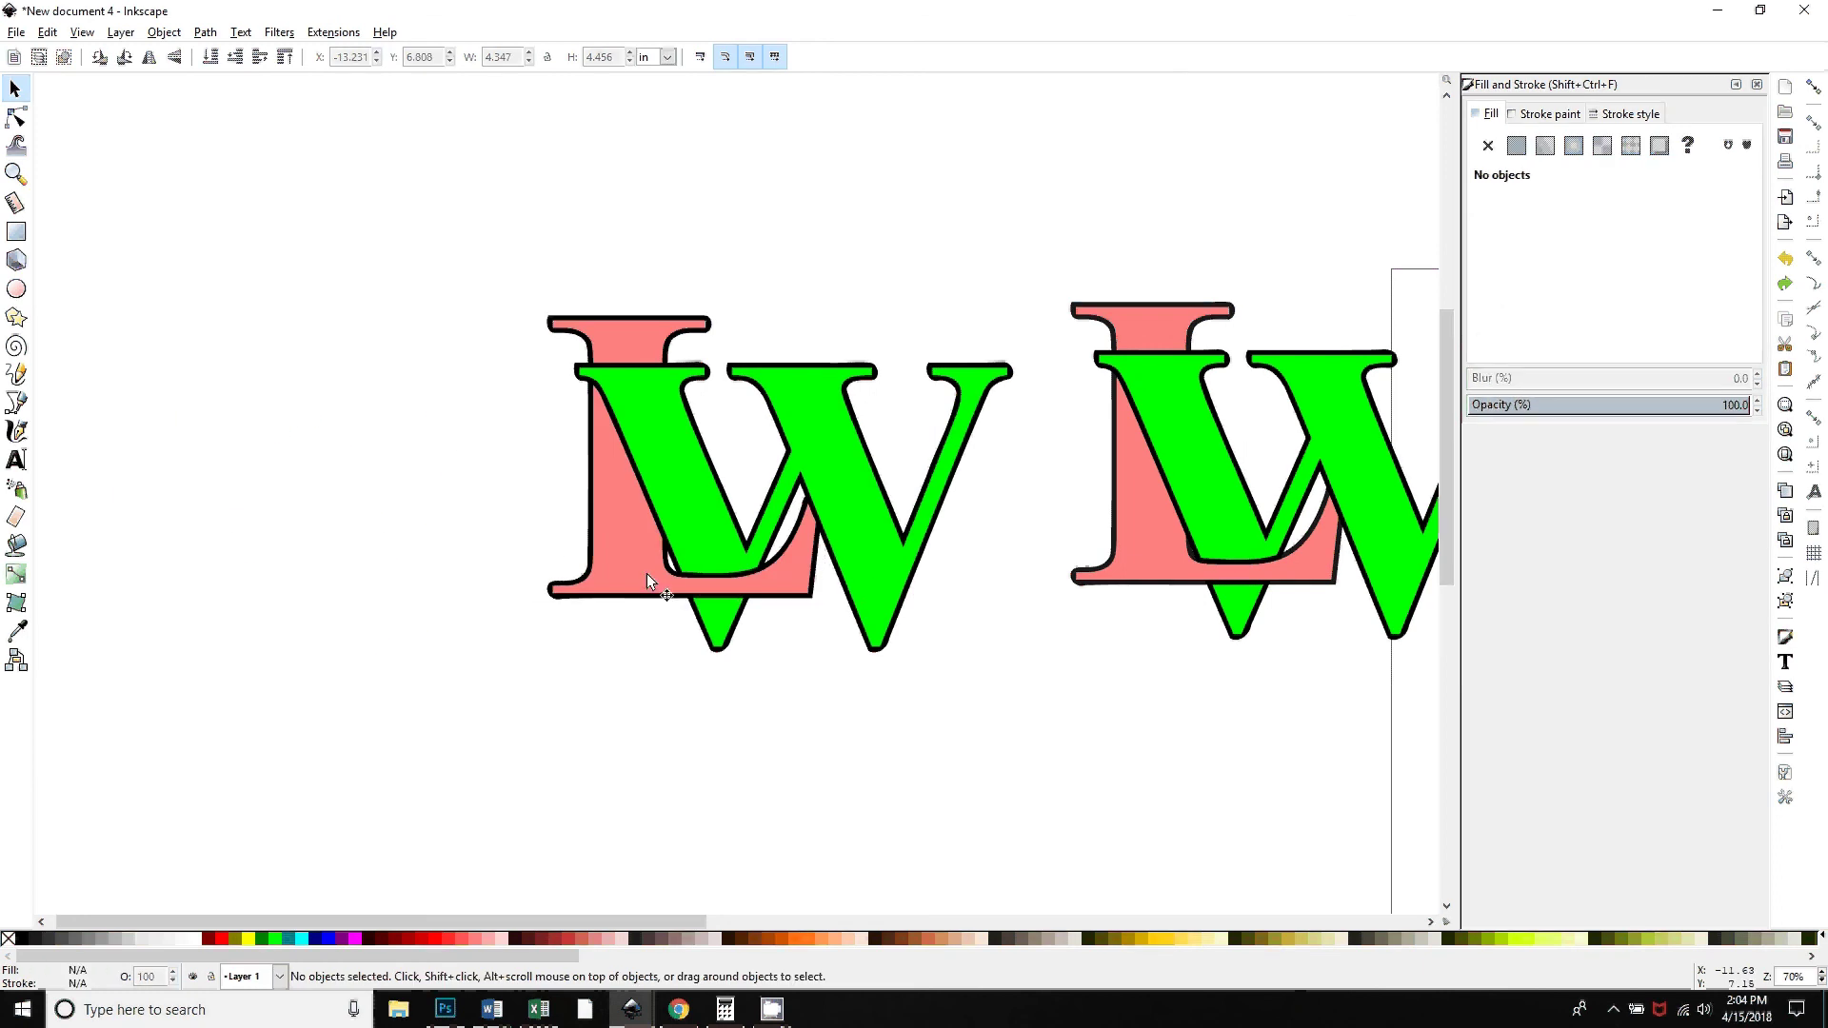
pyautogui.click(596, 579)
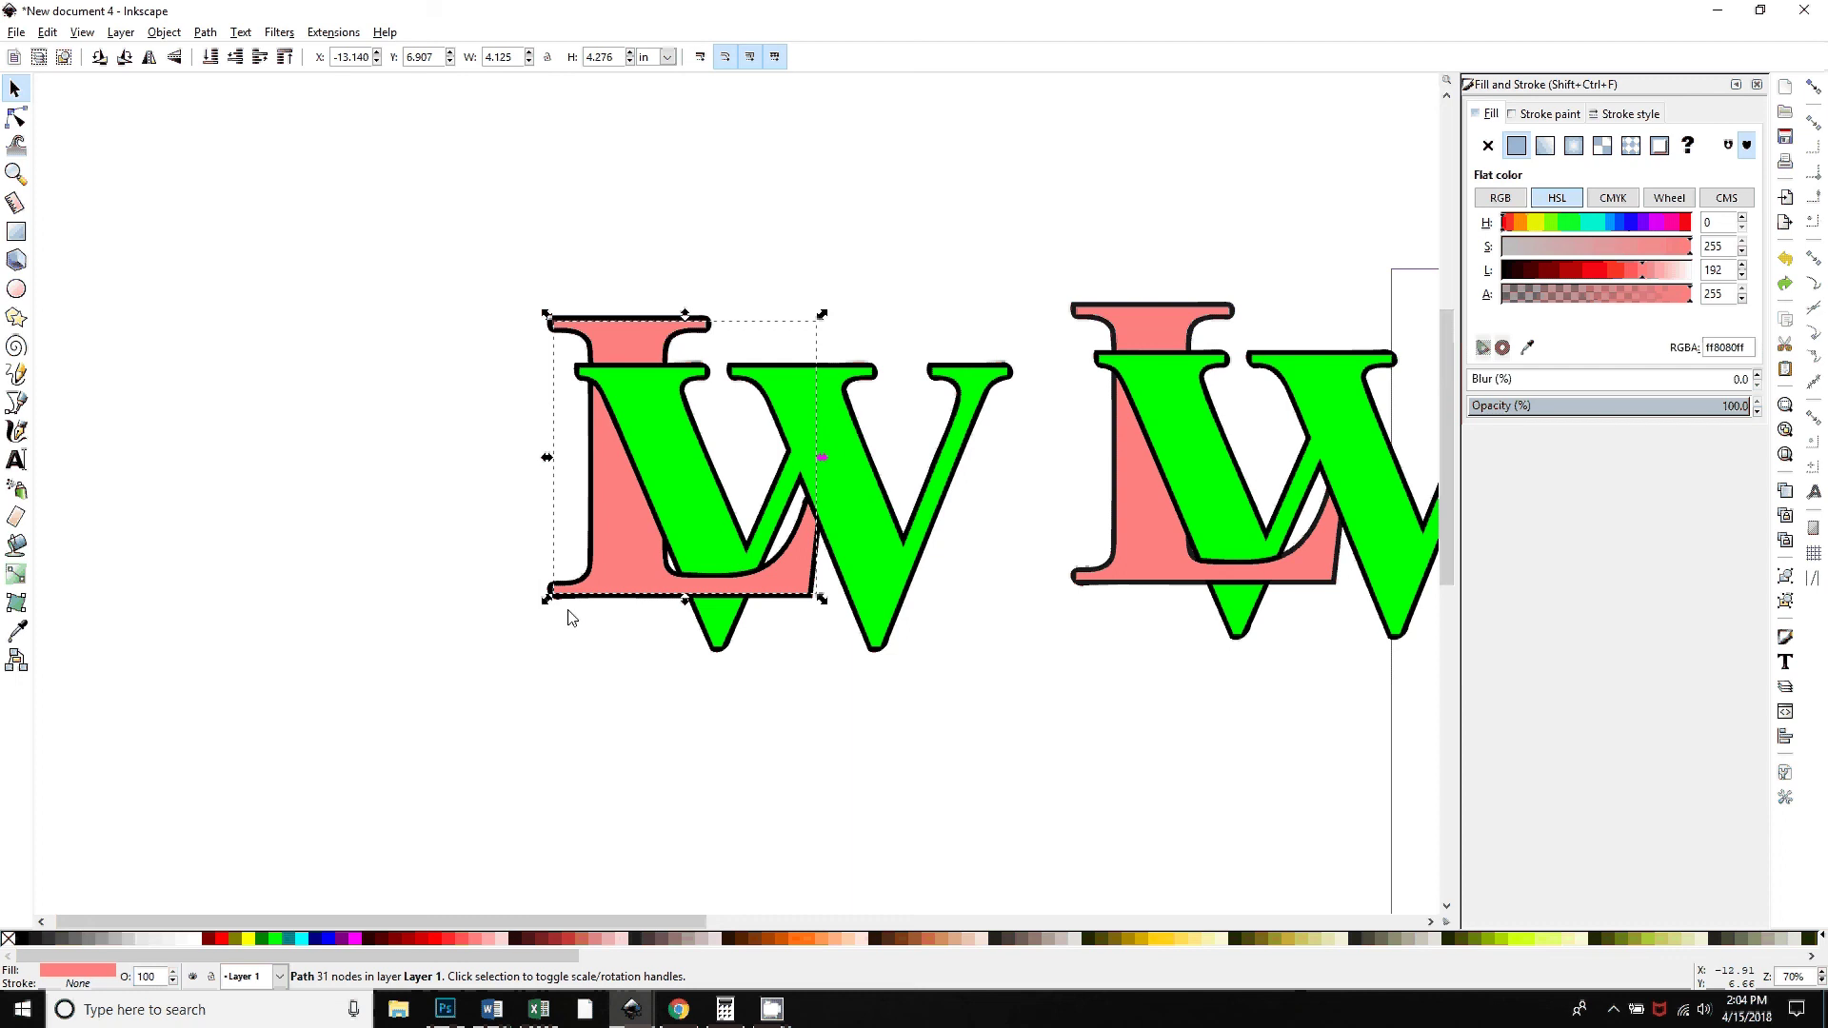
pyautogui.press('+')
pyautogui.press('+')
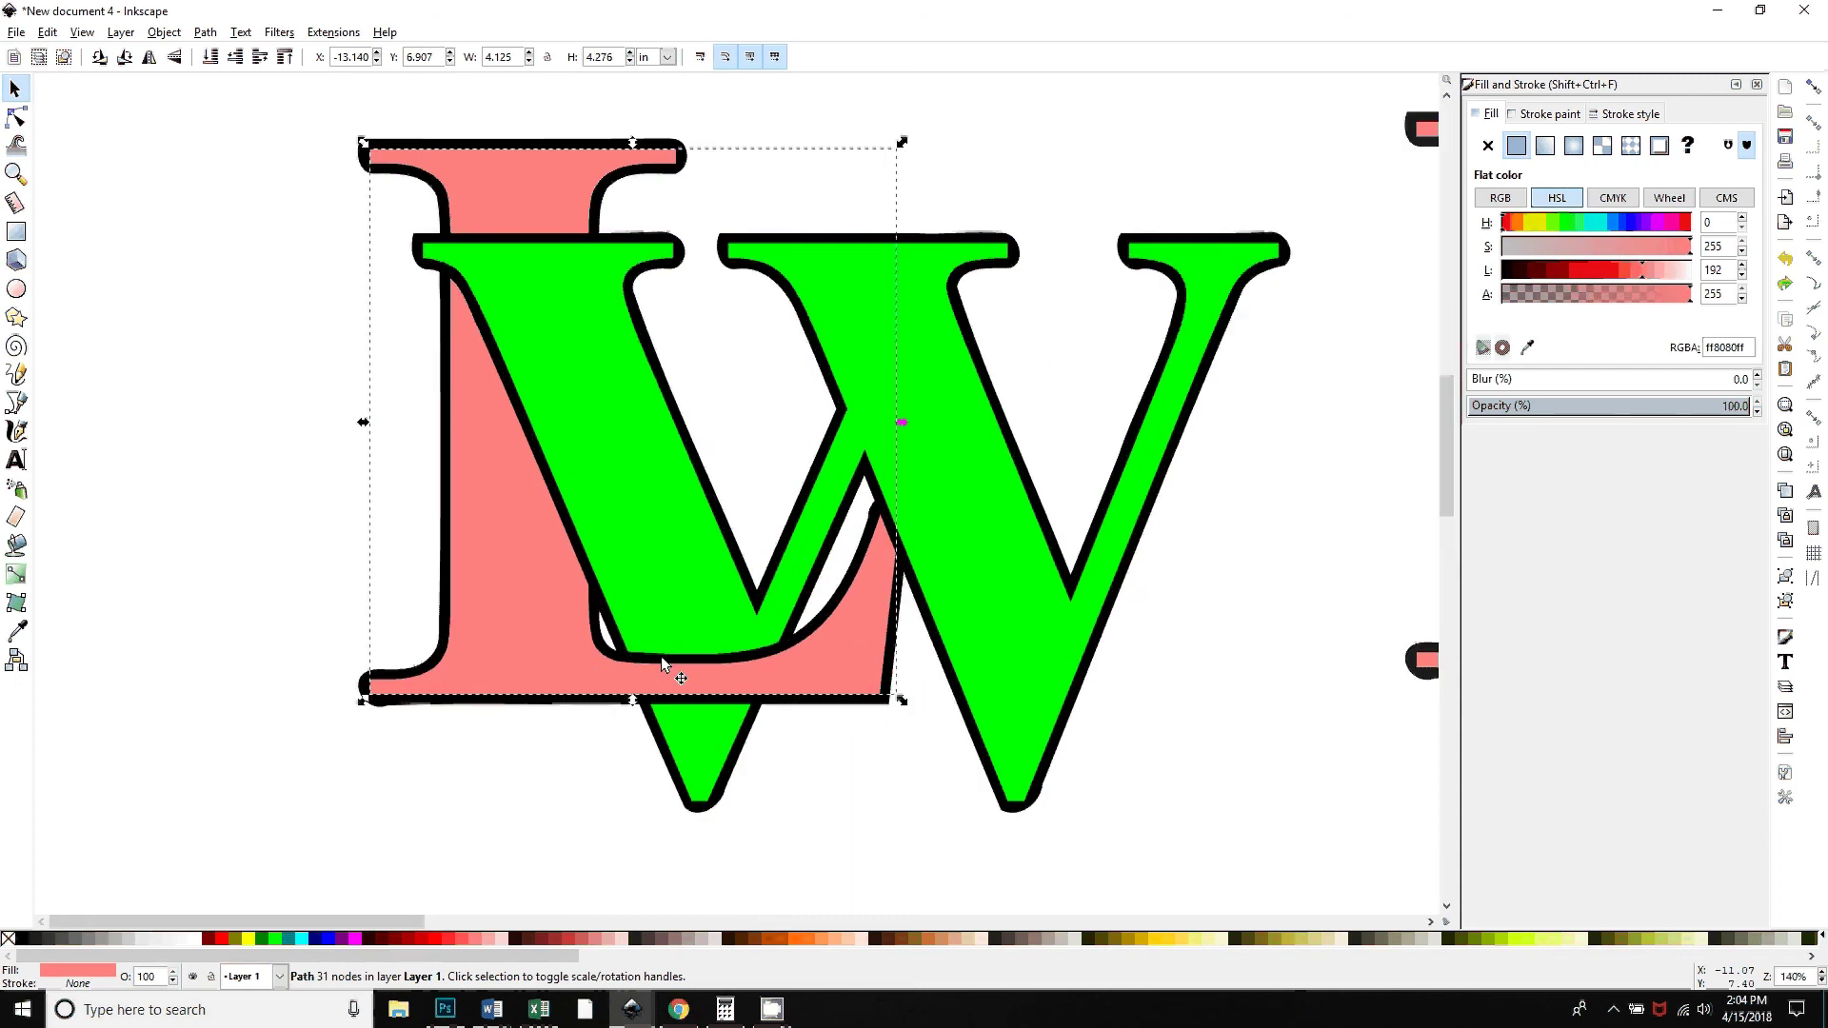
pyautogui.click(473, 709)
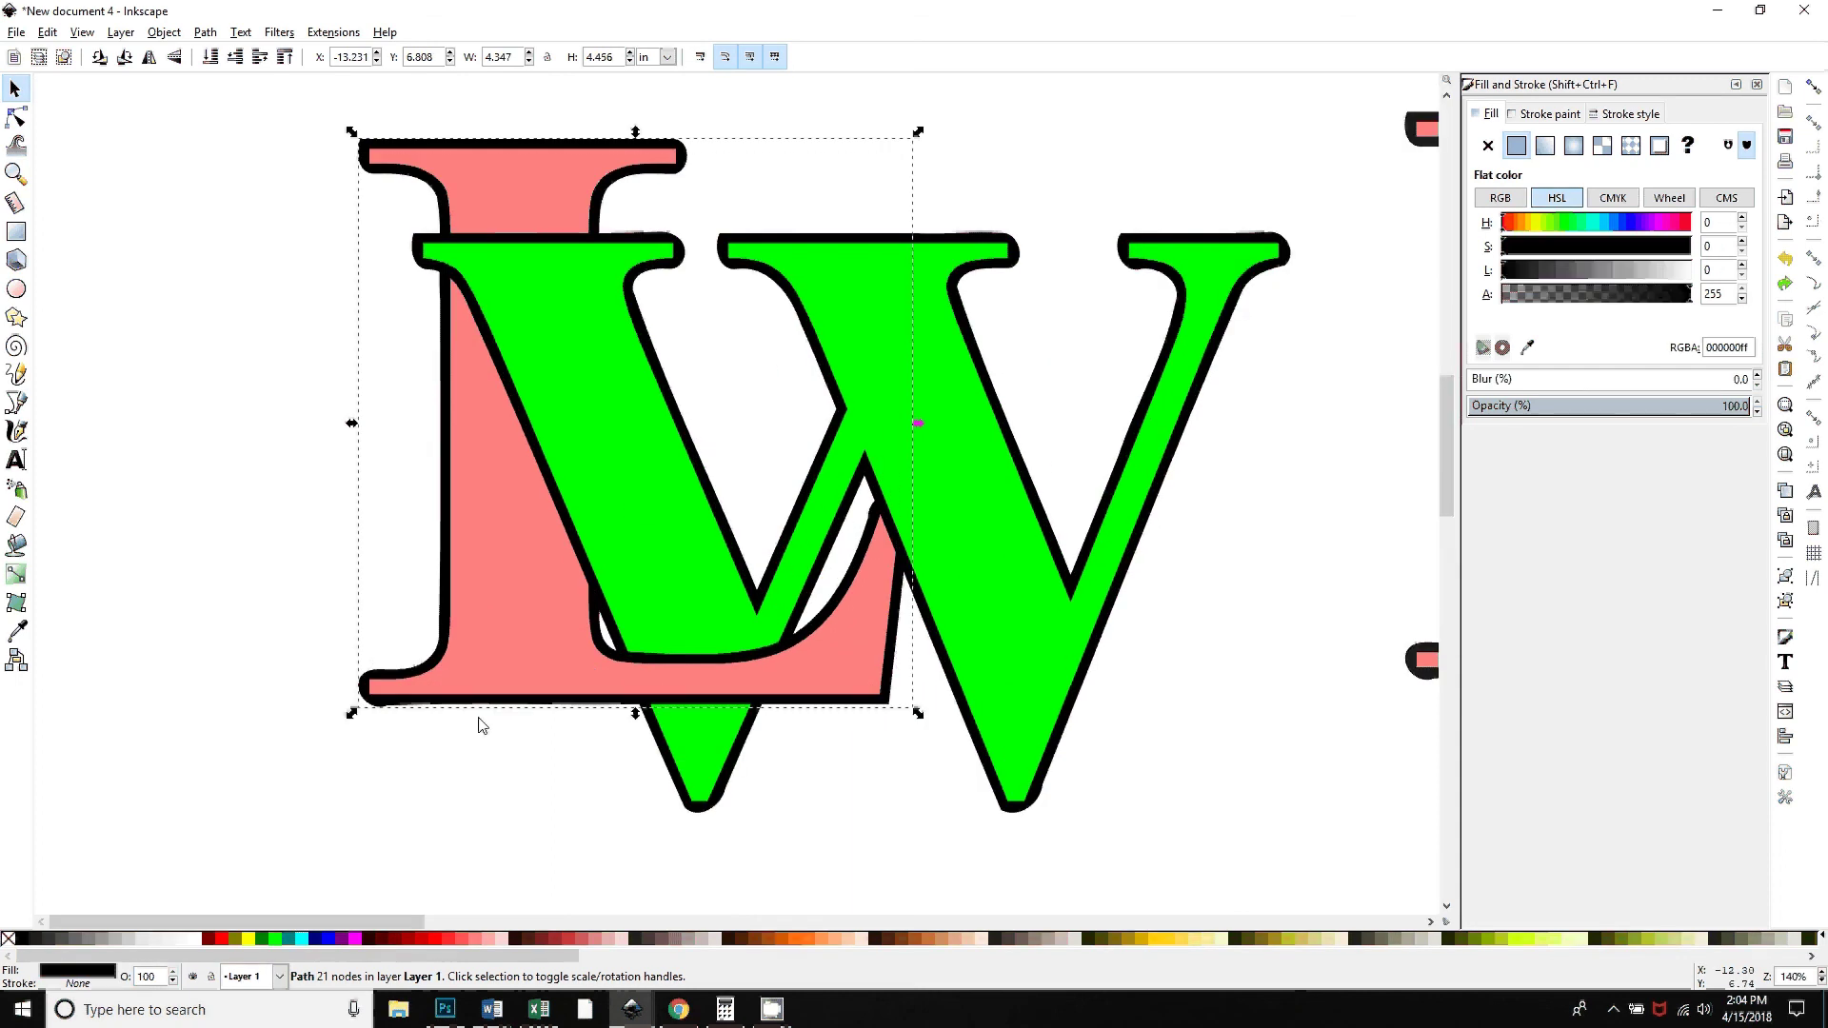
pyautogui.keyDown('shift'); pyautogui.click(702, 814); pyautogui.keyUp('shift')
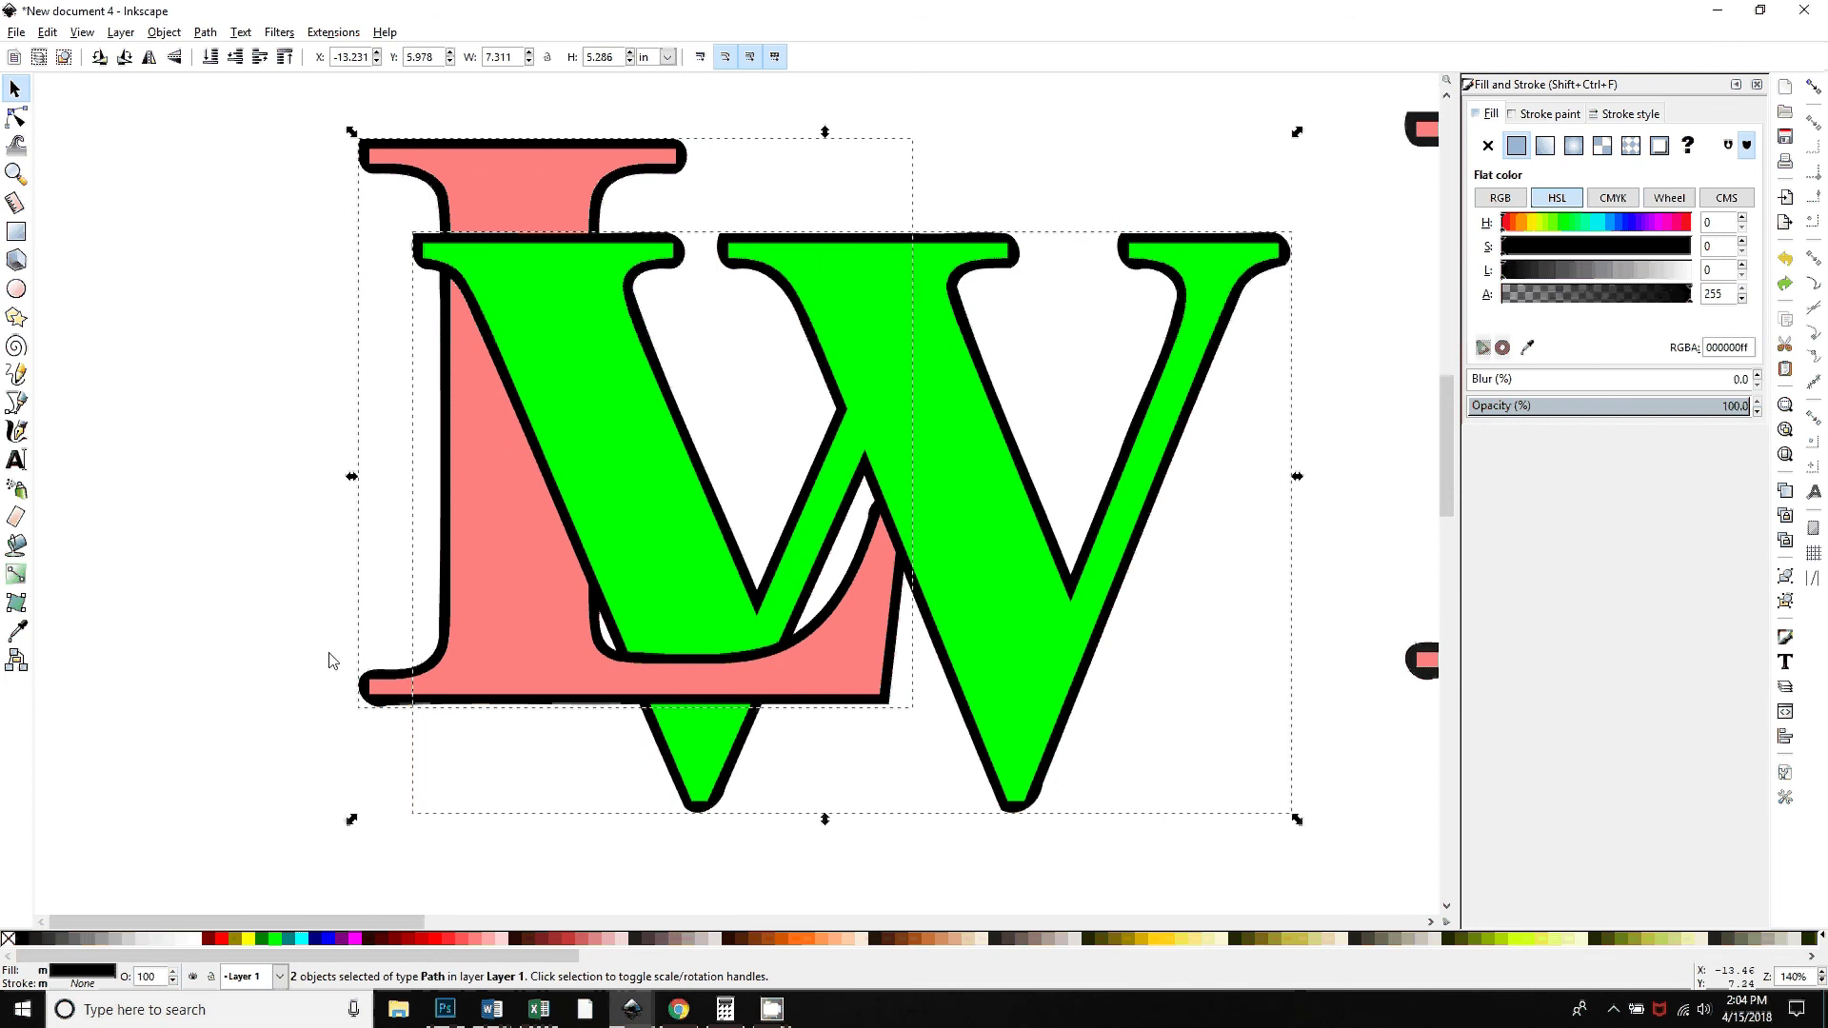
pyautogui.click(206, 37)
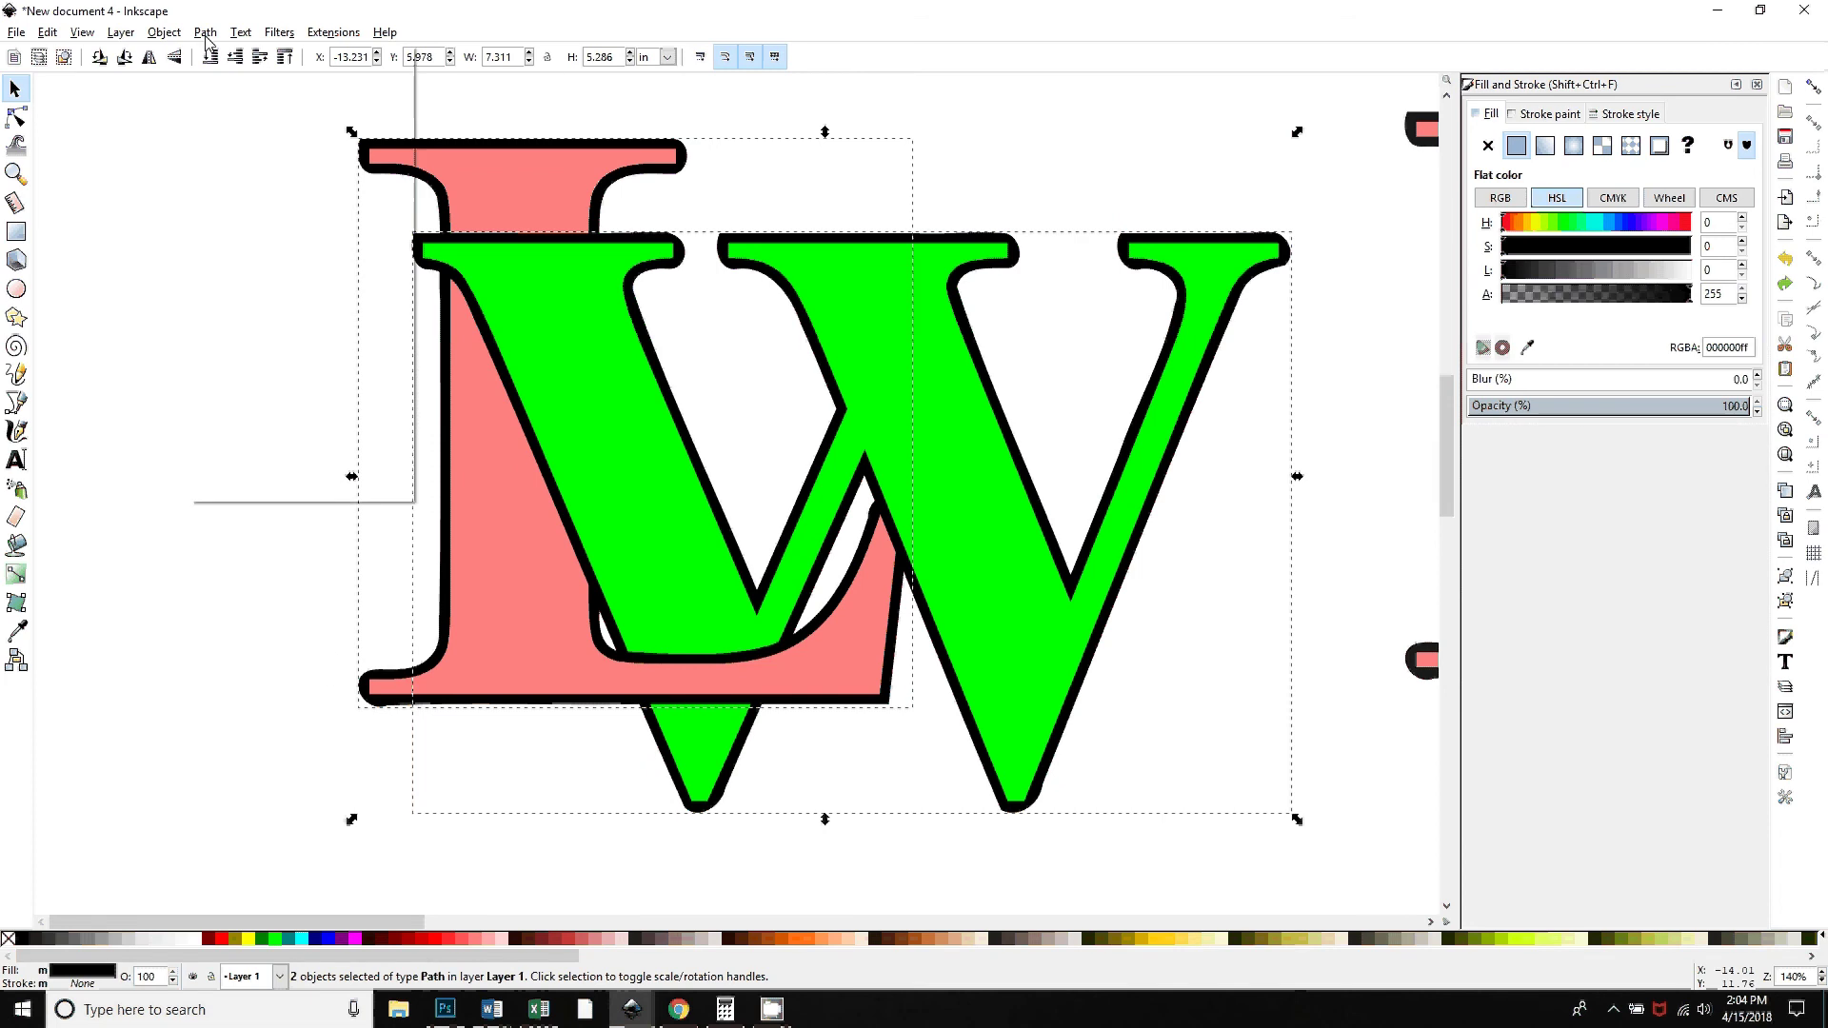
pyautogui.click(148, 200)
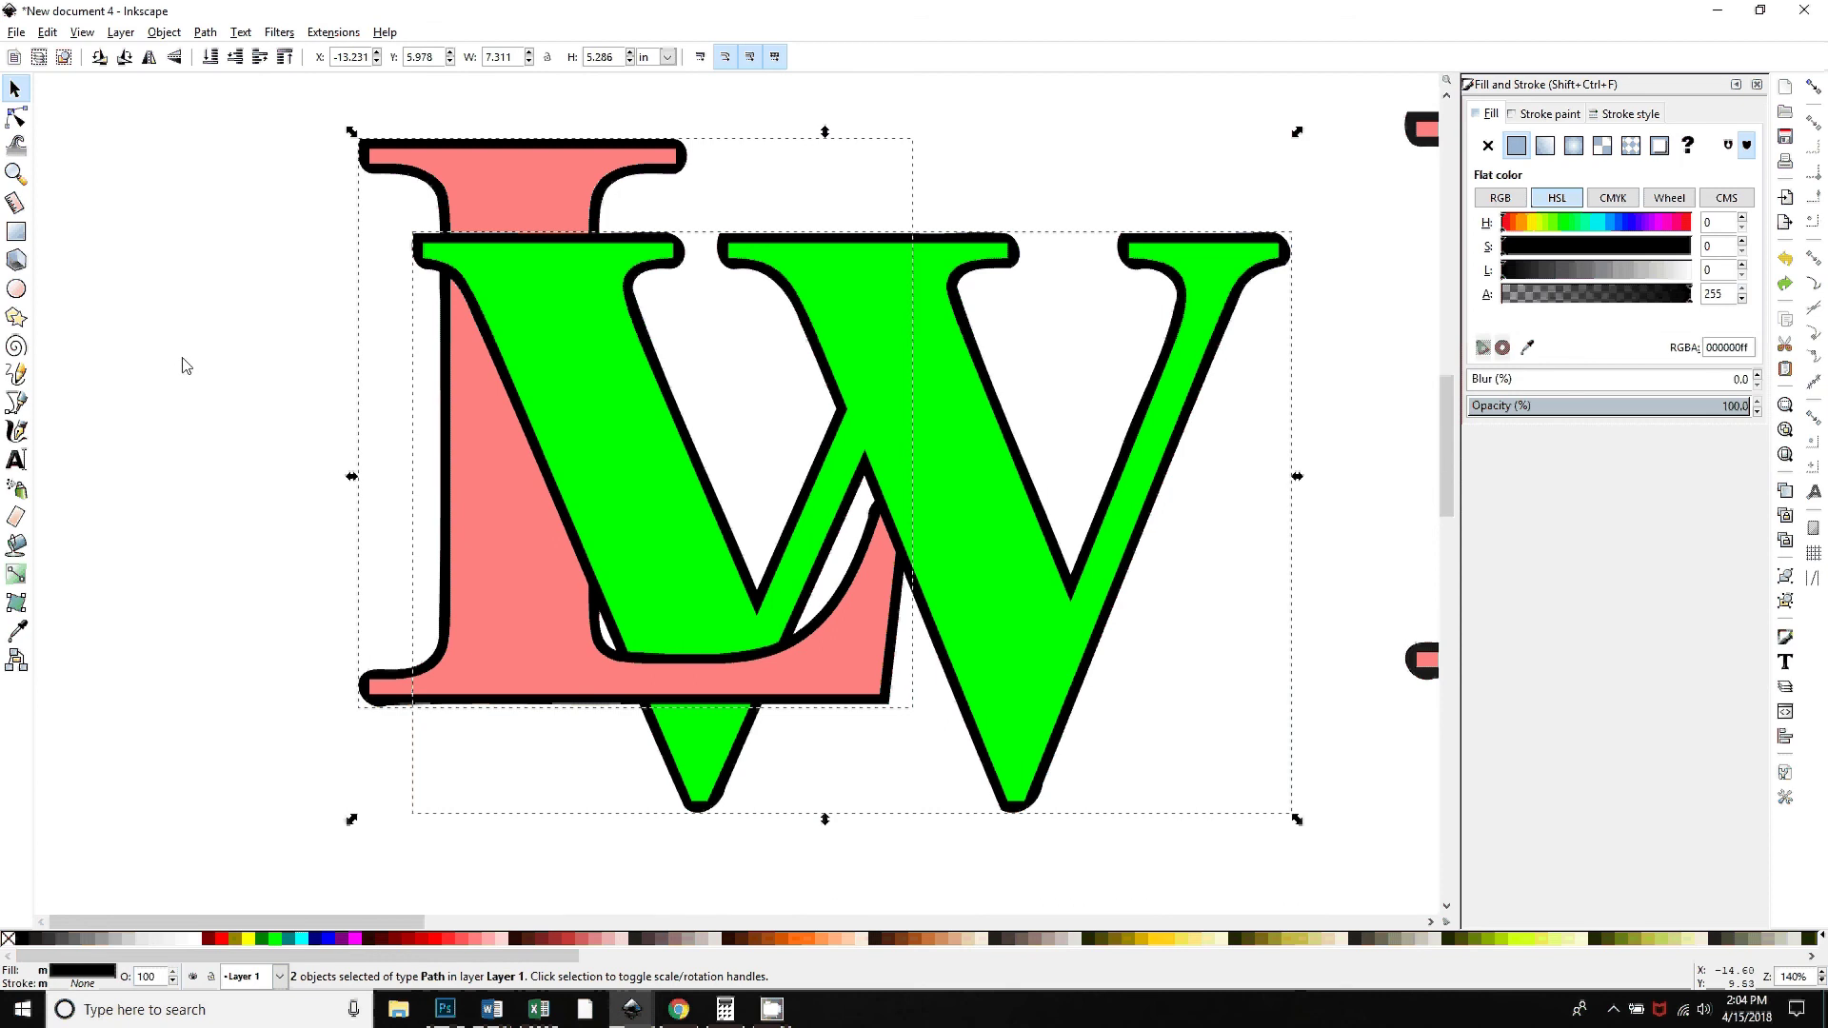
pyautogui.press('ctrl')
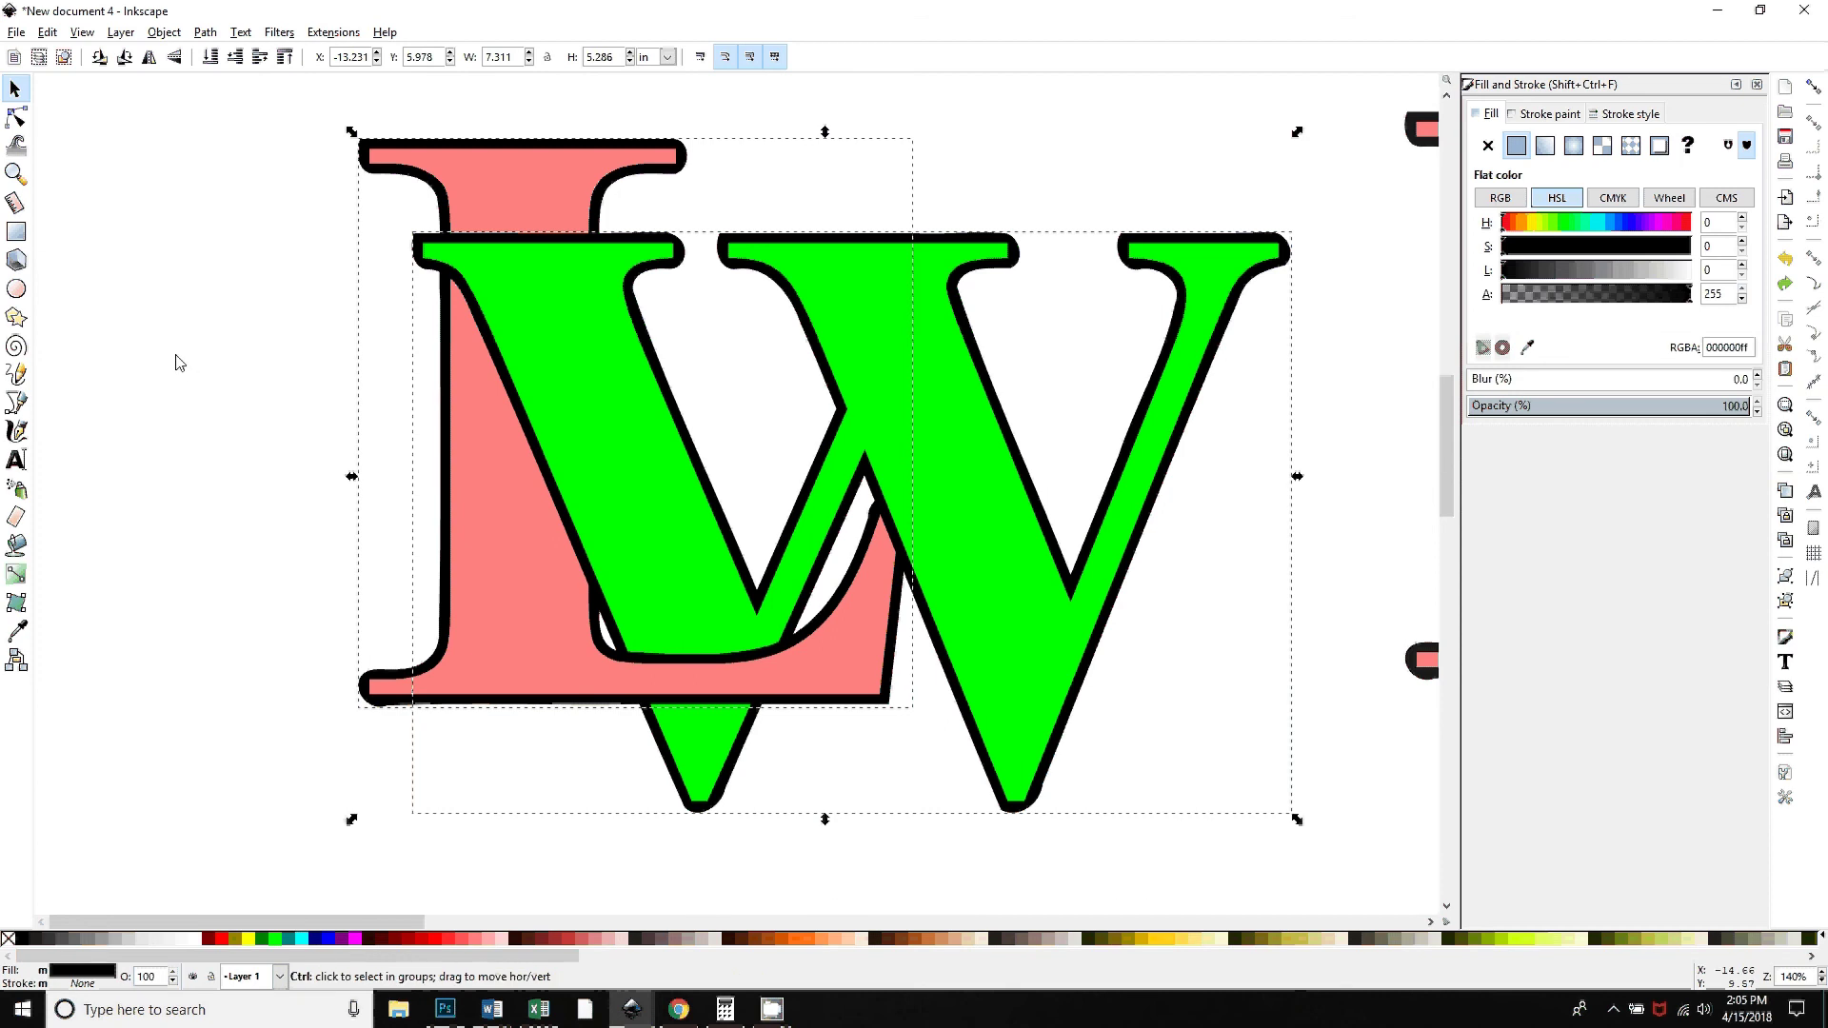
pyautogui.hotkey('ctrl', 'k')
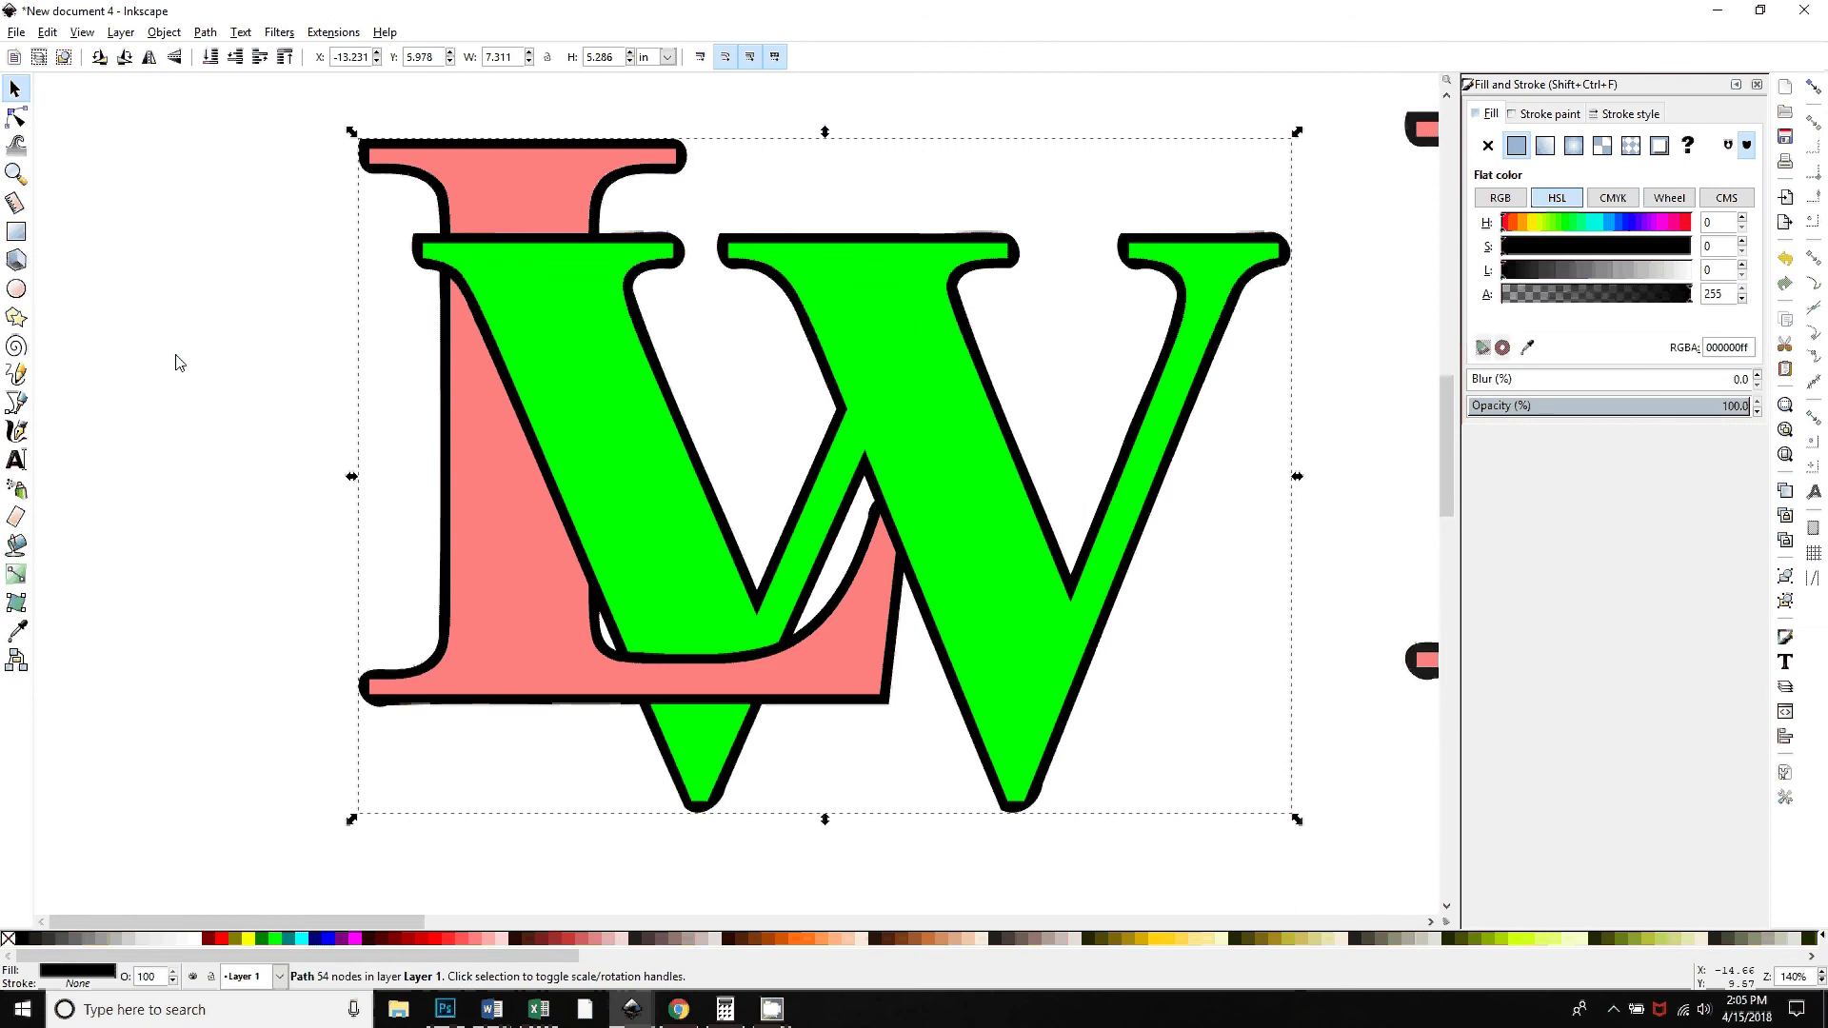
# Pull the combined black outline, the pink L and the green W apart as a check, and undo the moves
pyautogui.moveTo(1057, 743); pyautogui.dragTo(572, 865)
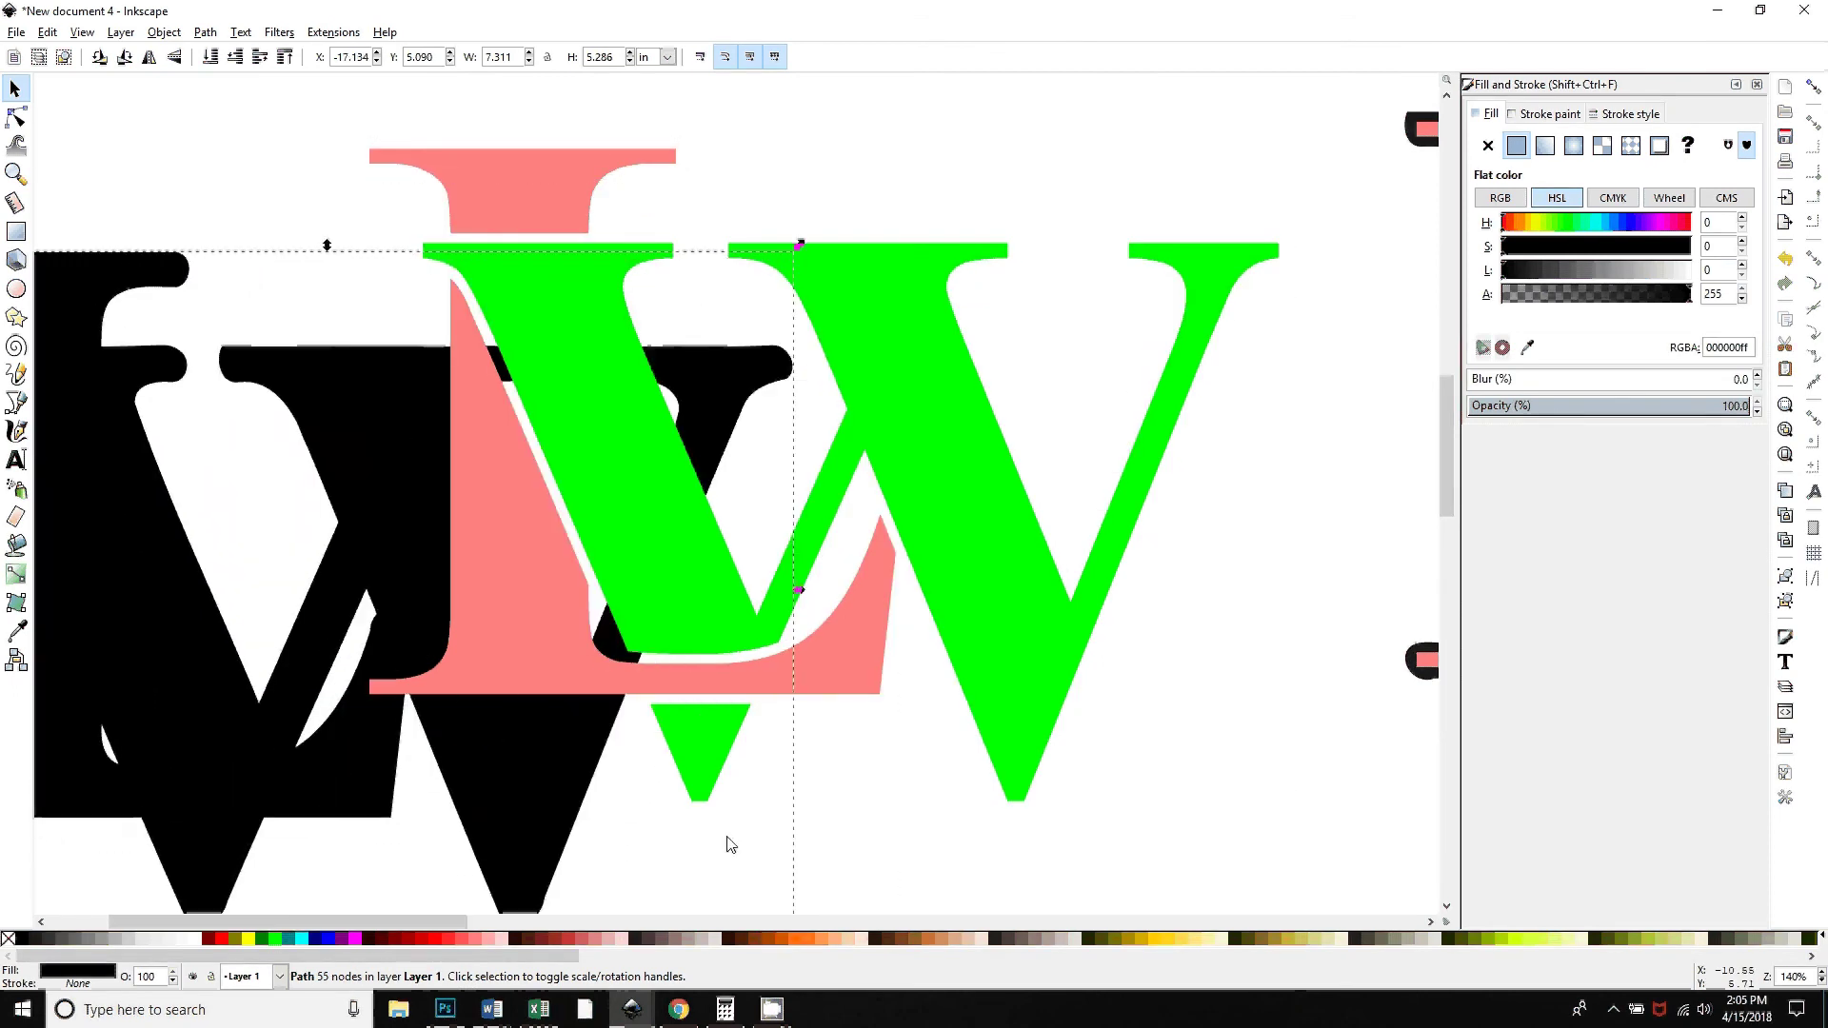
pyautogui.press('-')
pyautogui.press('-')
pyautogui.moveTo(449, 572); pyautogui.dragTo(227, 564)
pyautogui.moveTo(612, 612); pyautogui.dragTo(534, 722)
pyautogui.moveTo(678, 461); pyautogui.dragTo(808, 271)
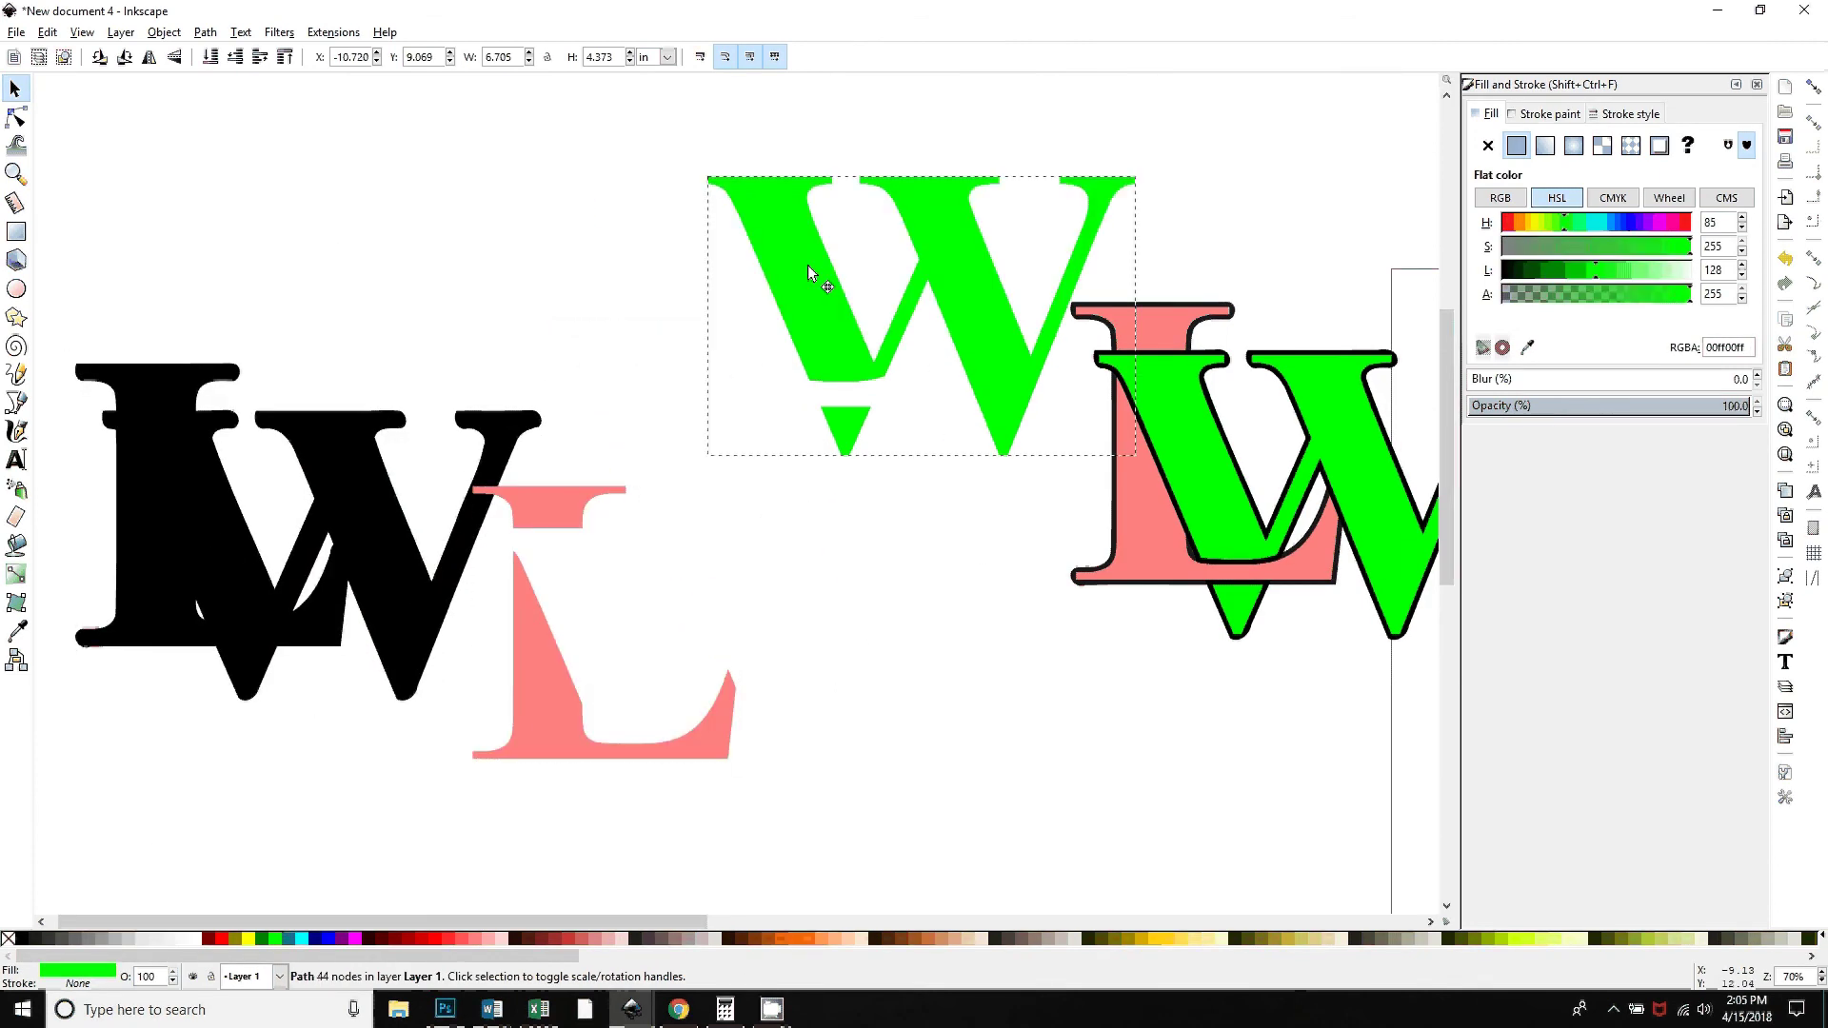
pyautogui.hotkey('ctrl', 'z')
pyautogui.hotkey('ctrl', 'z')
pyautogui.hotkey('ctrl', 'z')
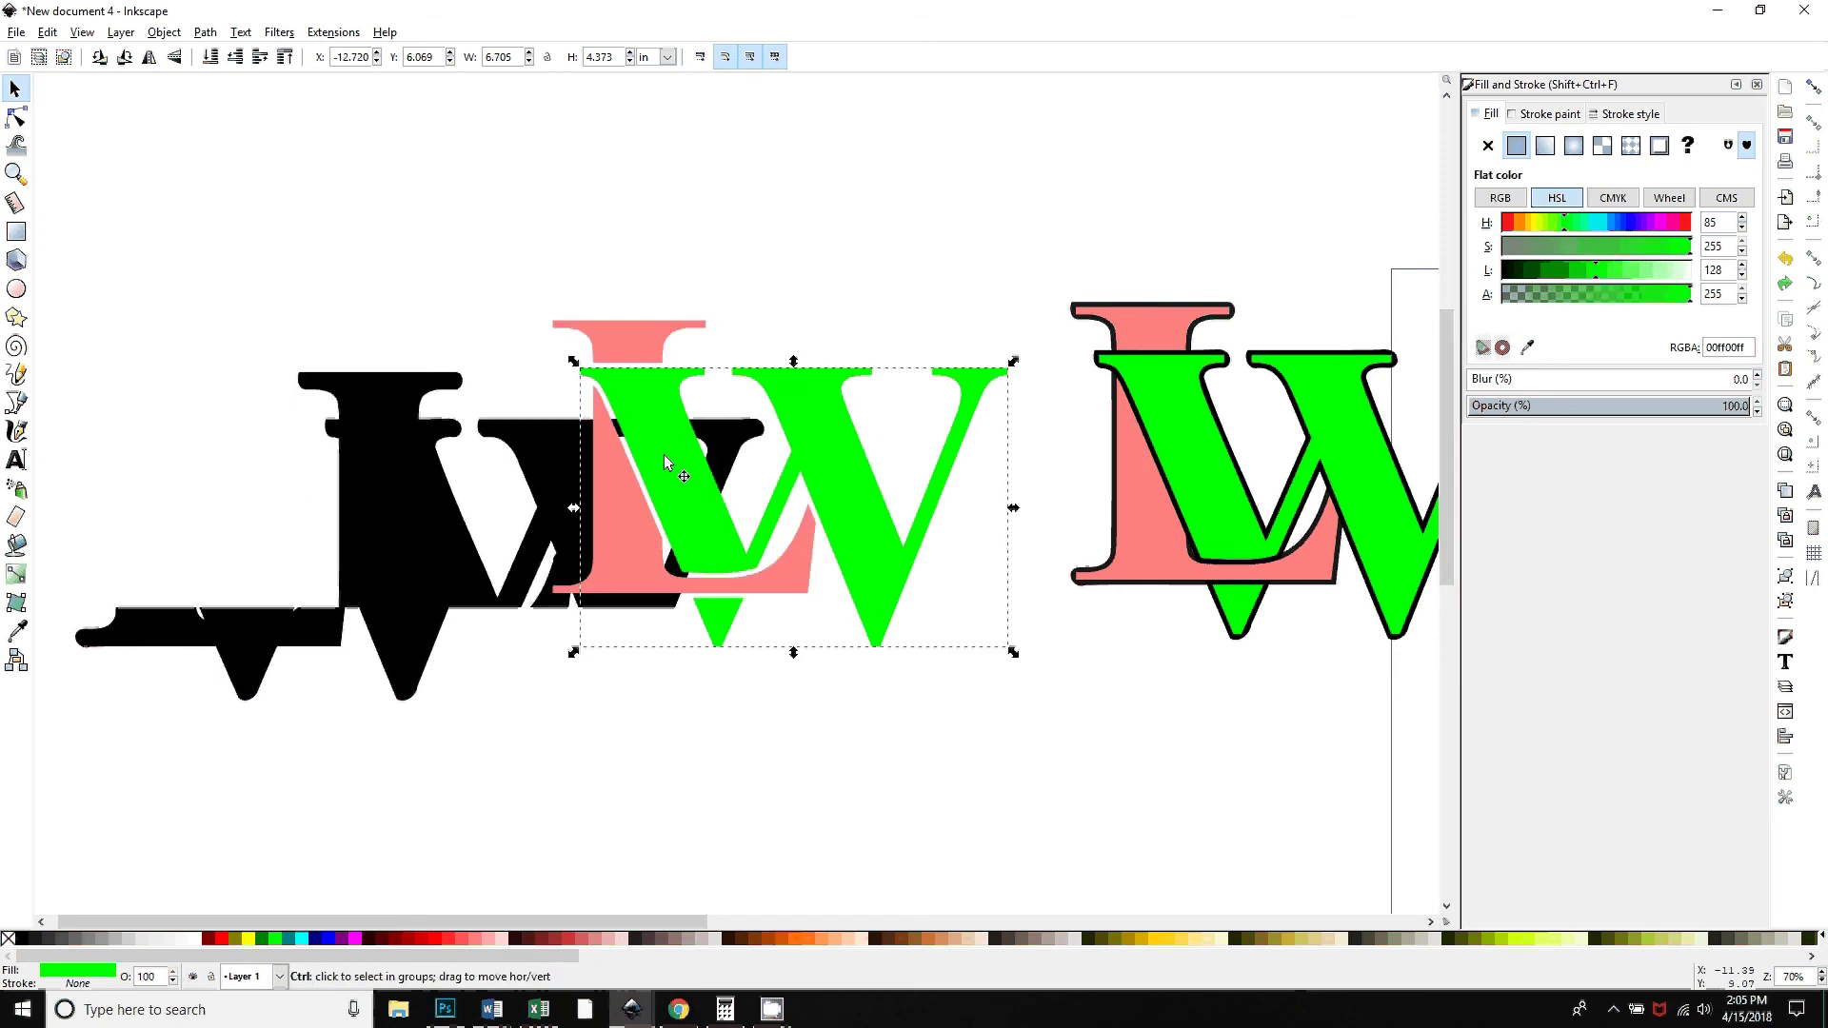
pyautogui.hotkey('ctrl', 'z')
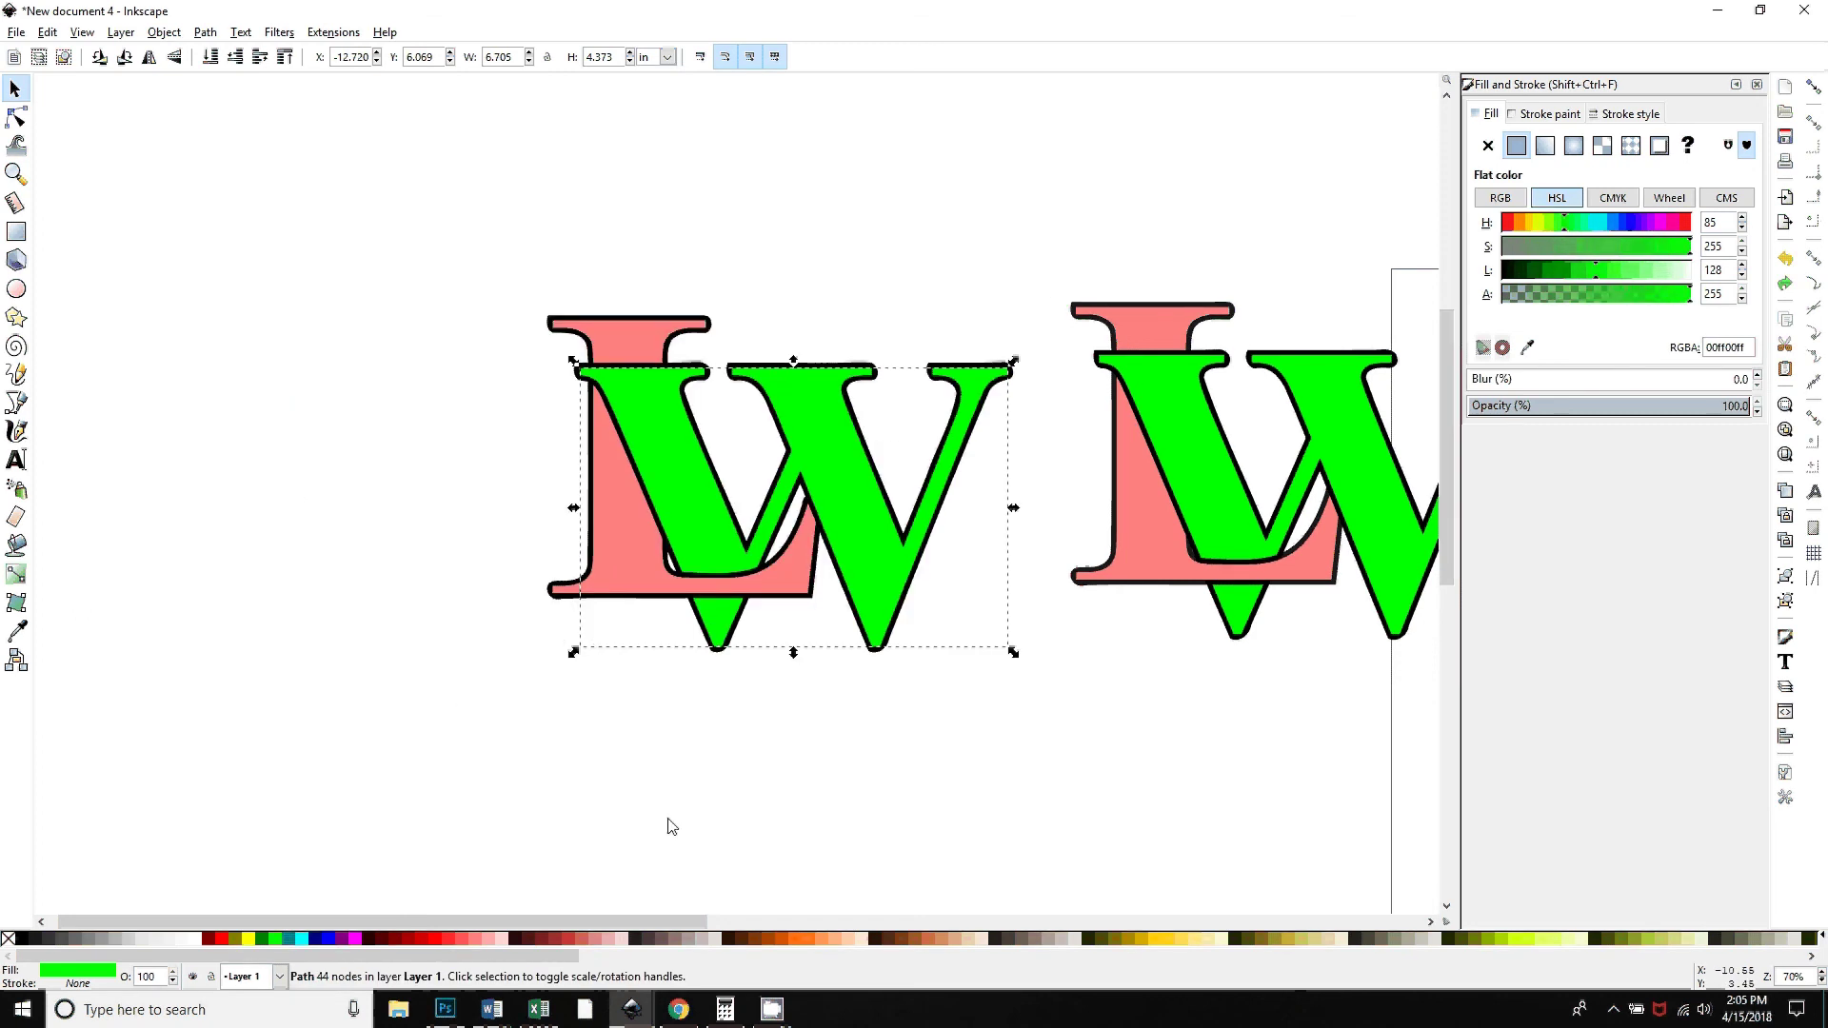
pyautogui.click(717, 807)
pyautogui.click(769, 542)
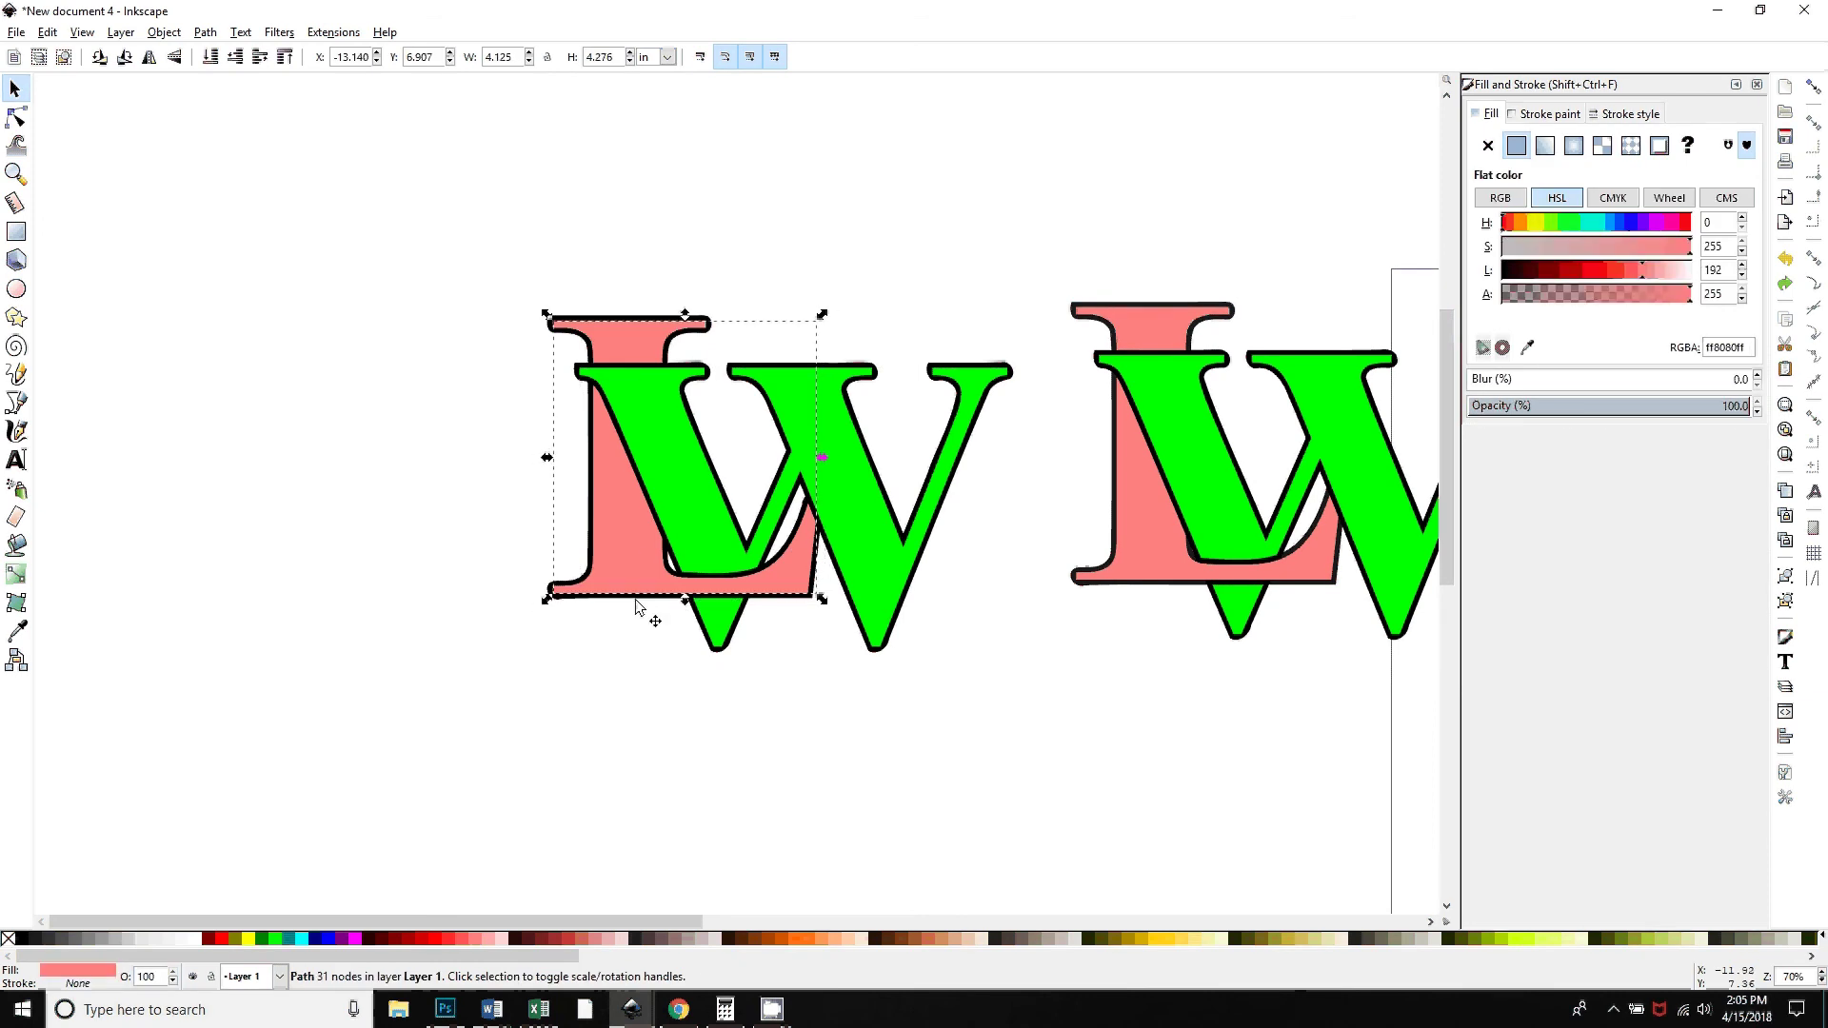
pyautogui.click(822, 726)
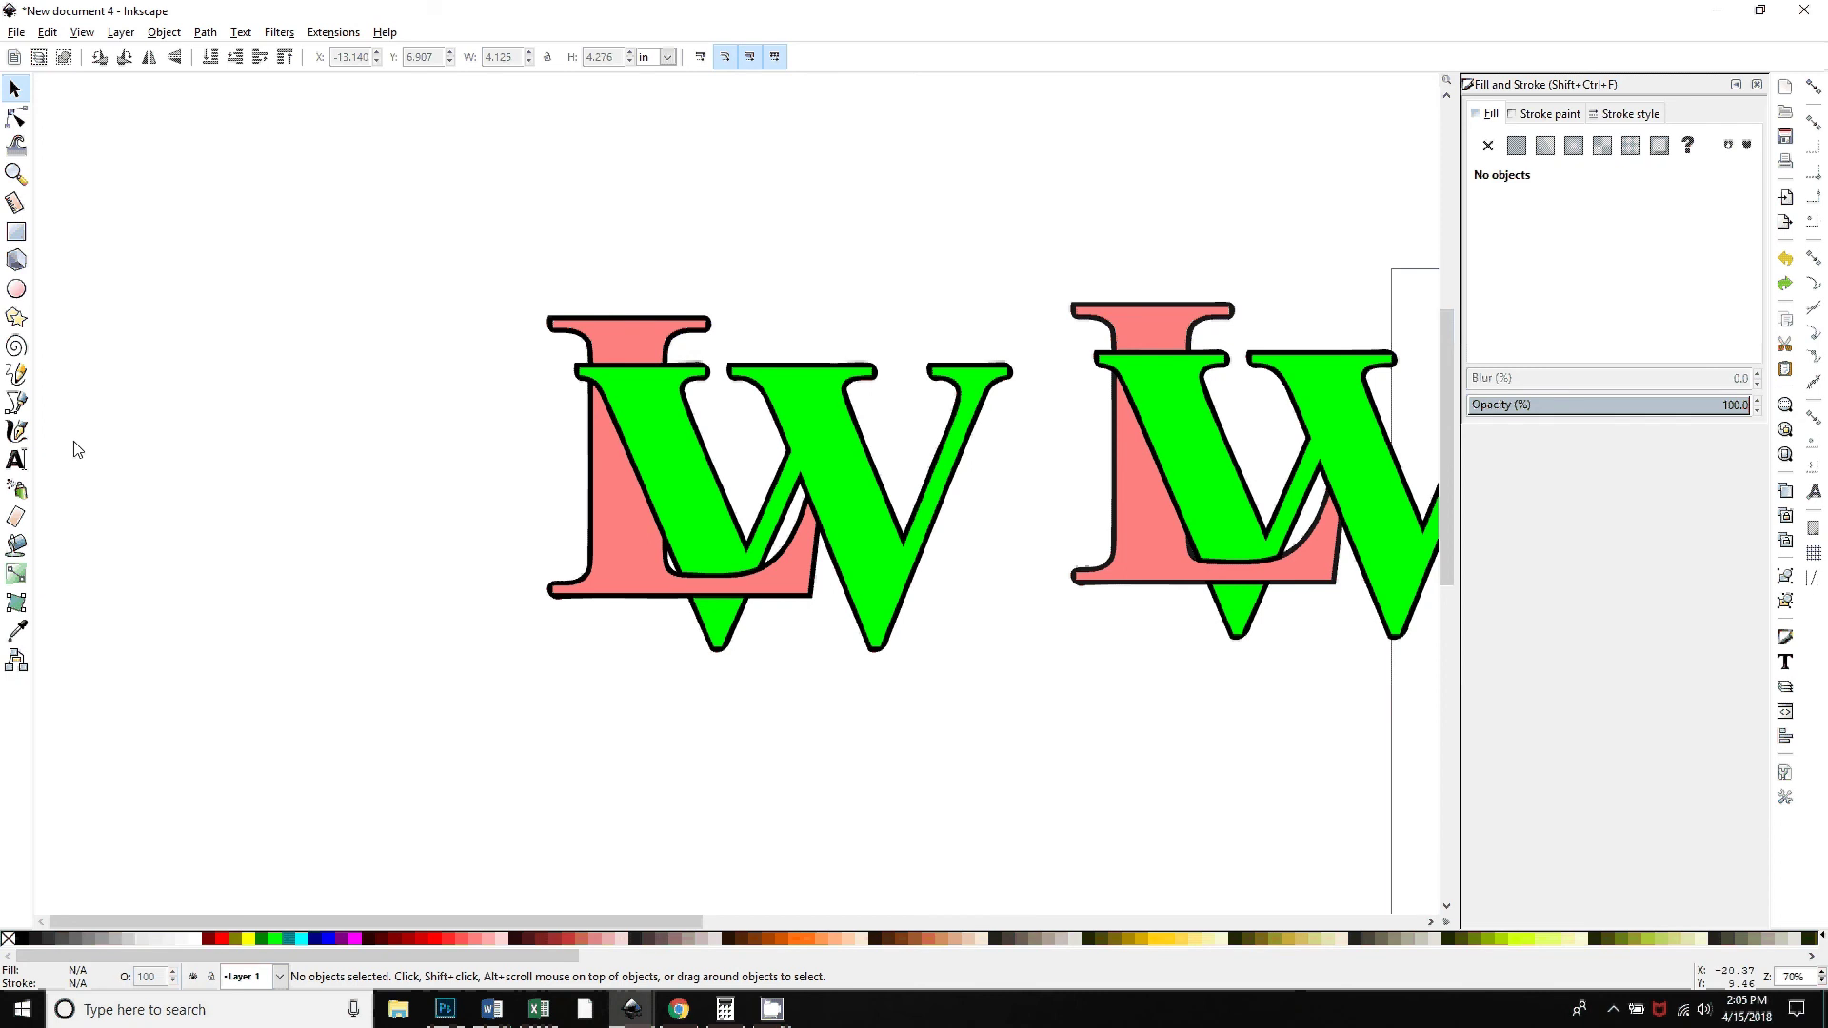
# Draw a curling Spiro path with the Ellipse shape across the first LW monogram, and thicken it using its width handle
pyautogui.click(17, 404)
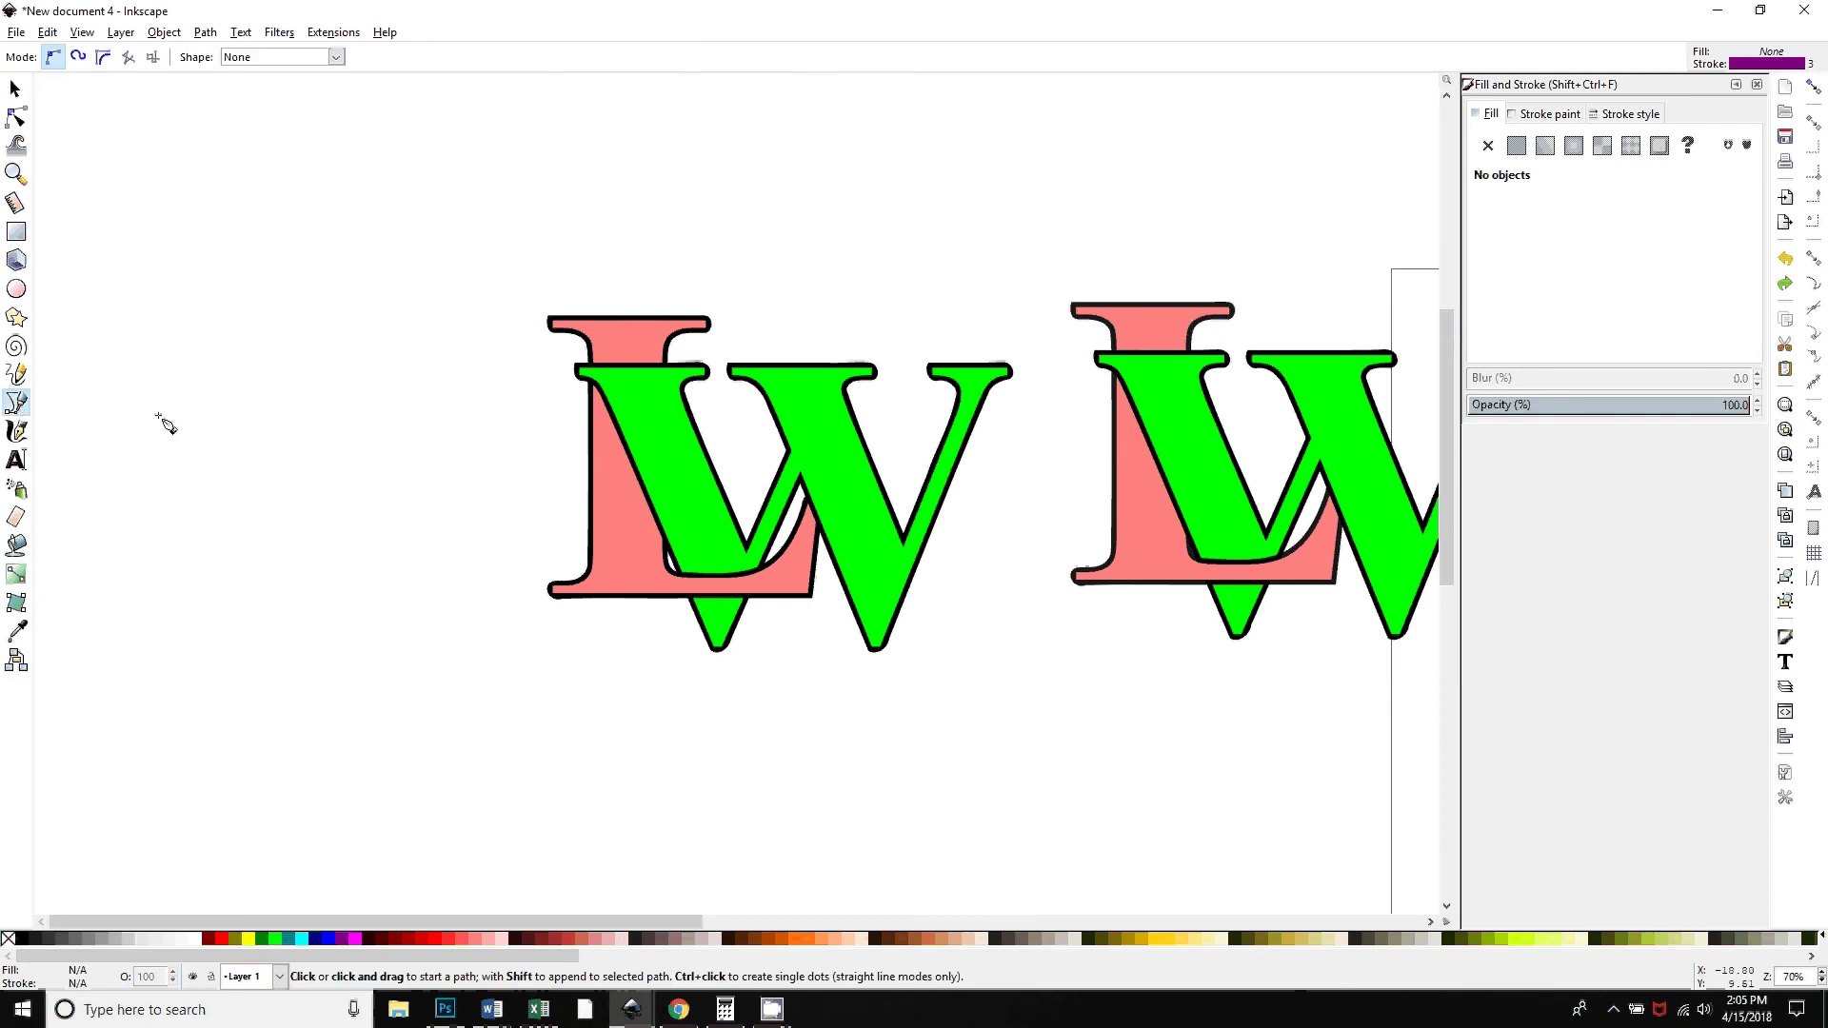
pyautogui.click(79, 58)
pyautogui.click(335, 58)
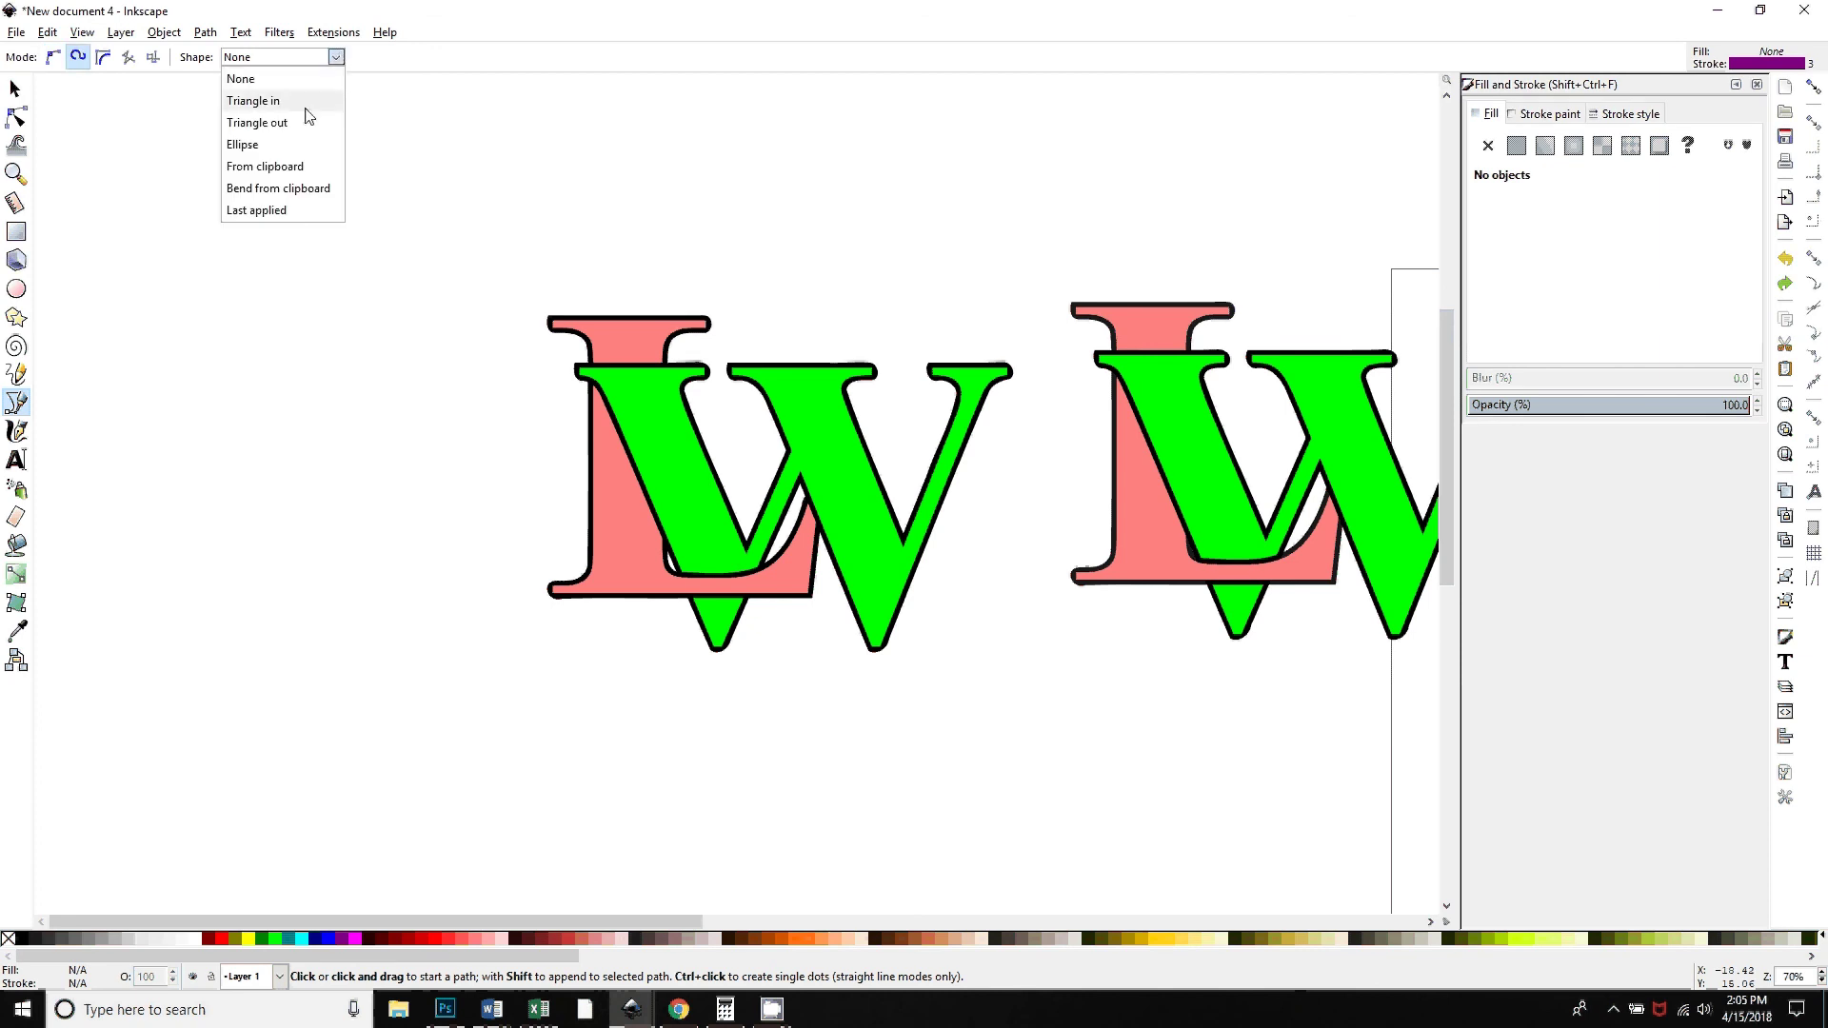
pyautogui.click(294, 148)
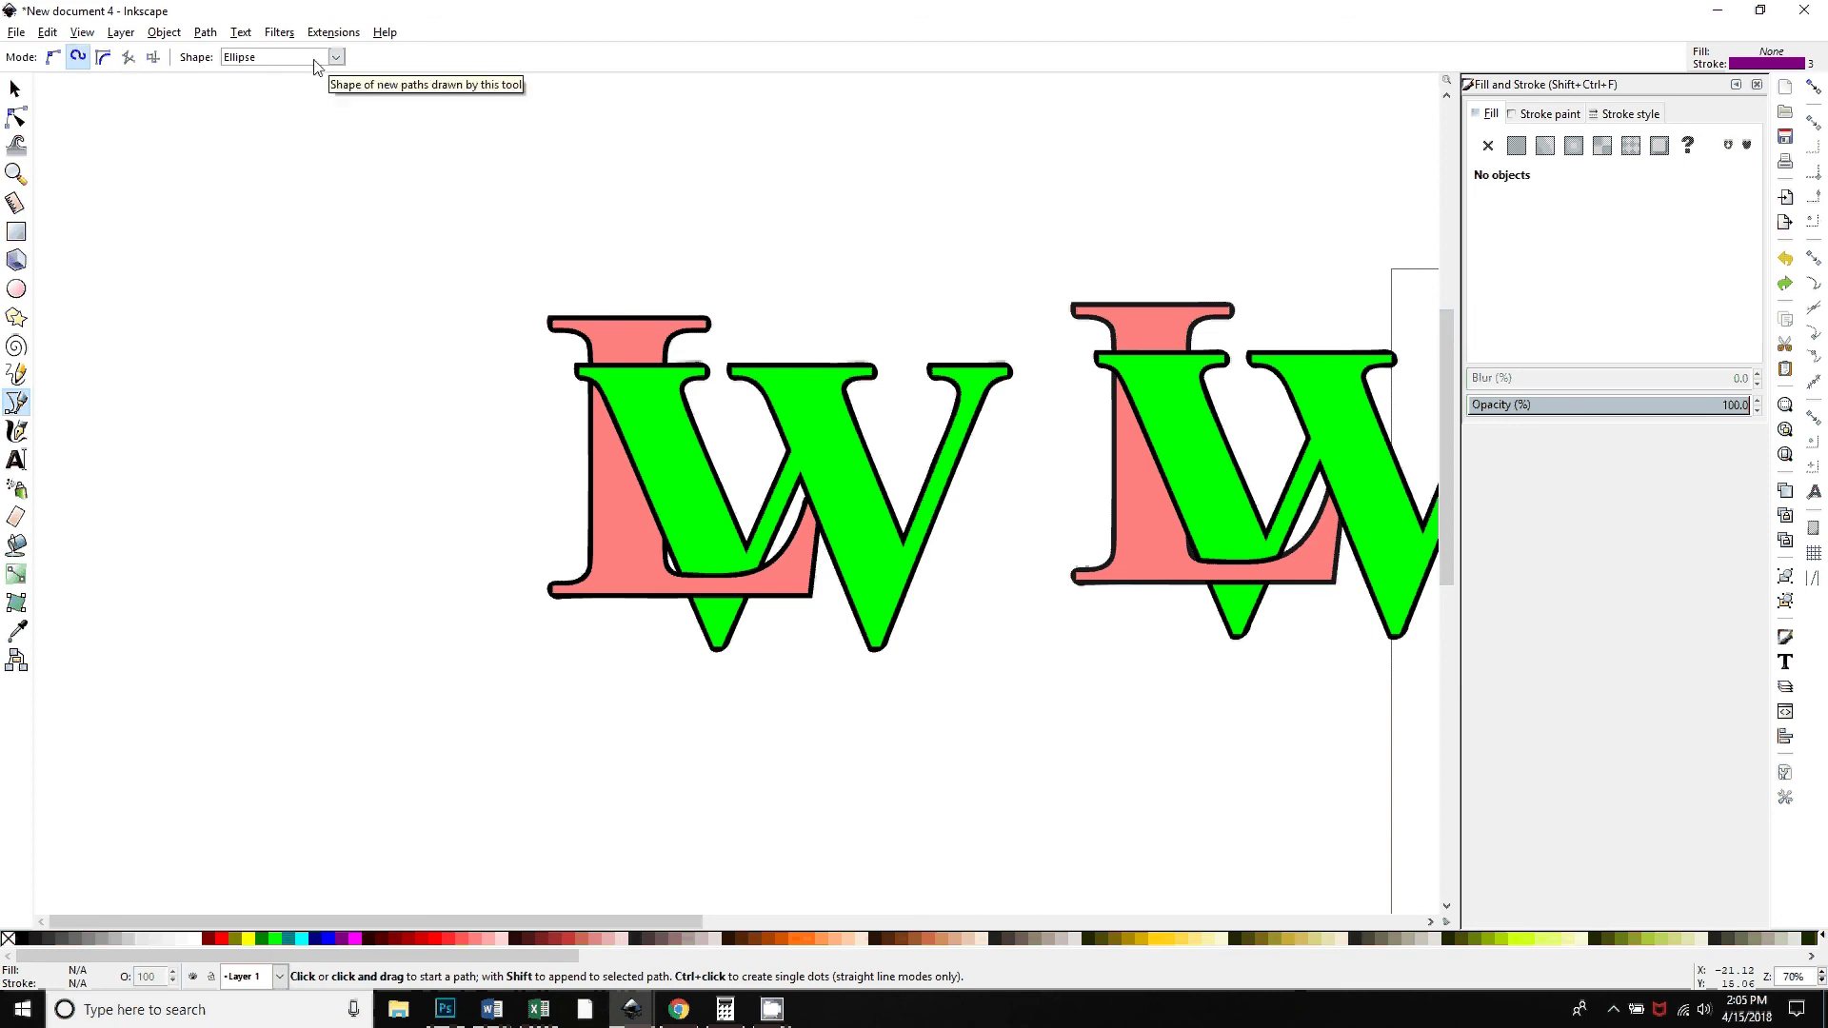
pyautogui.click(438, 504)
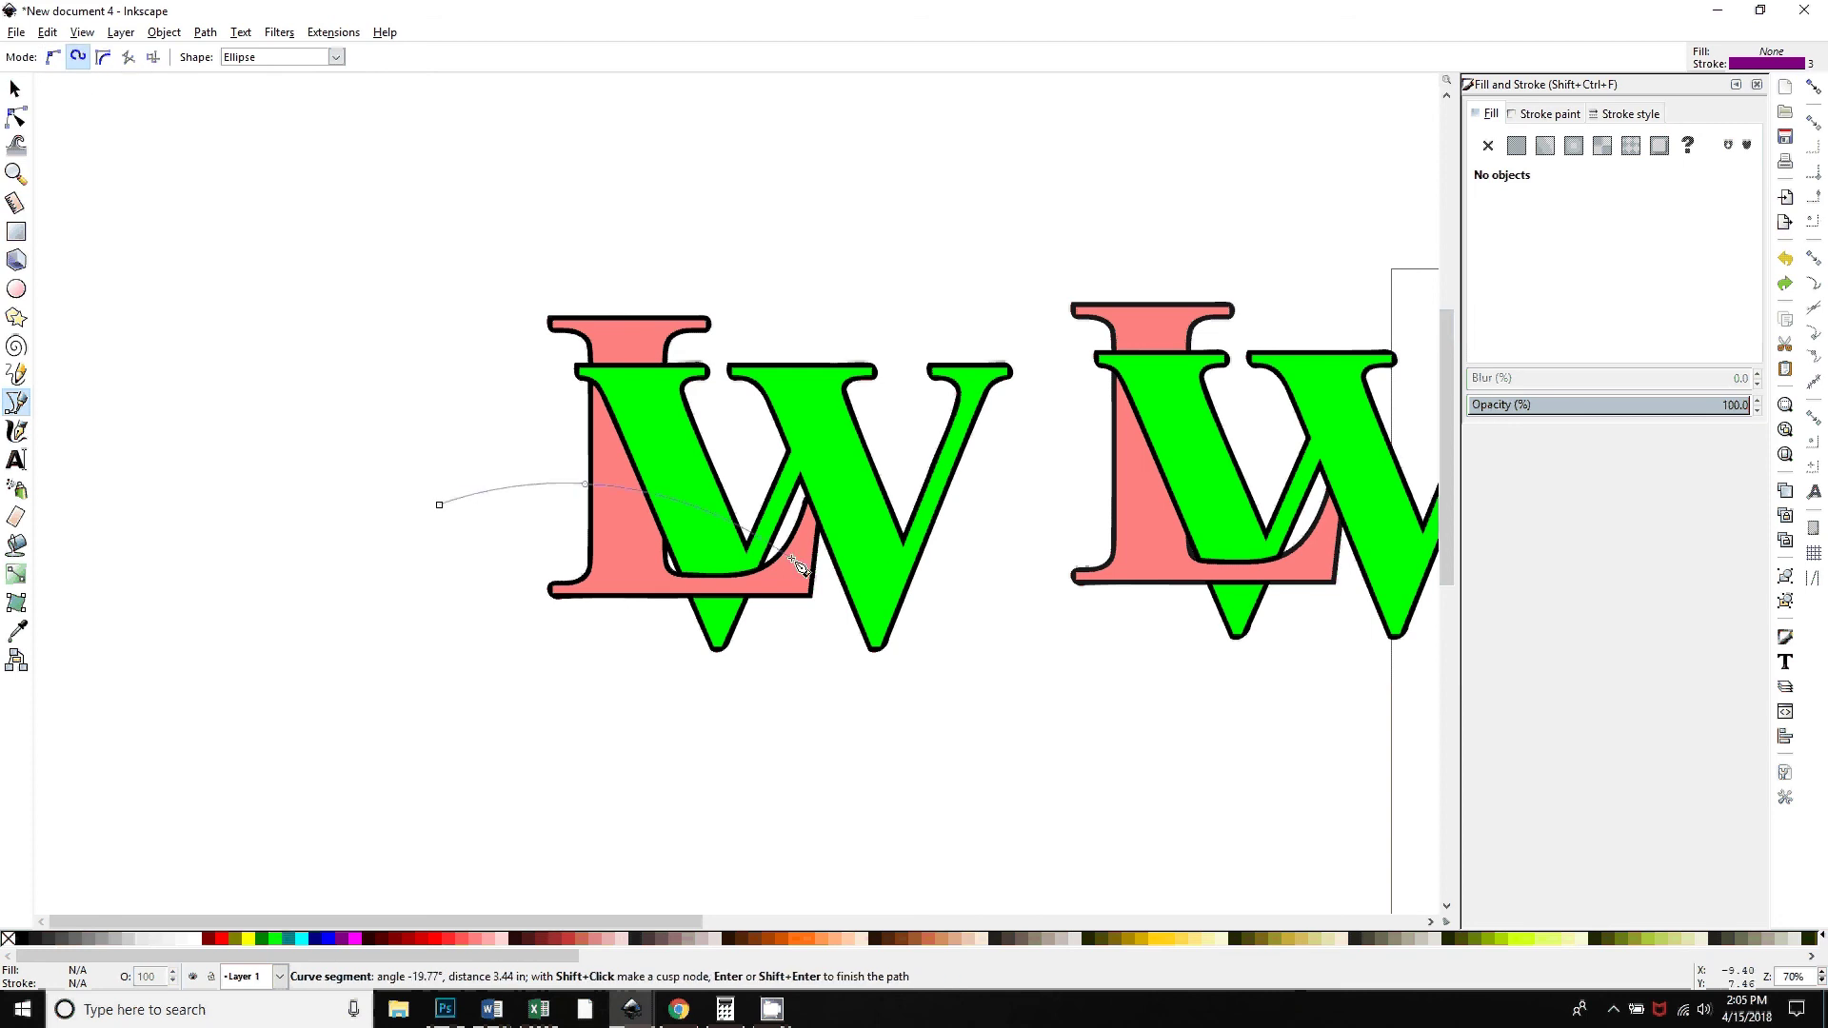
pyautogui.click(837, 318)
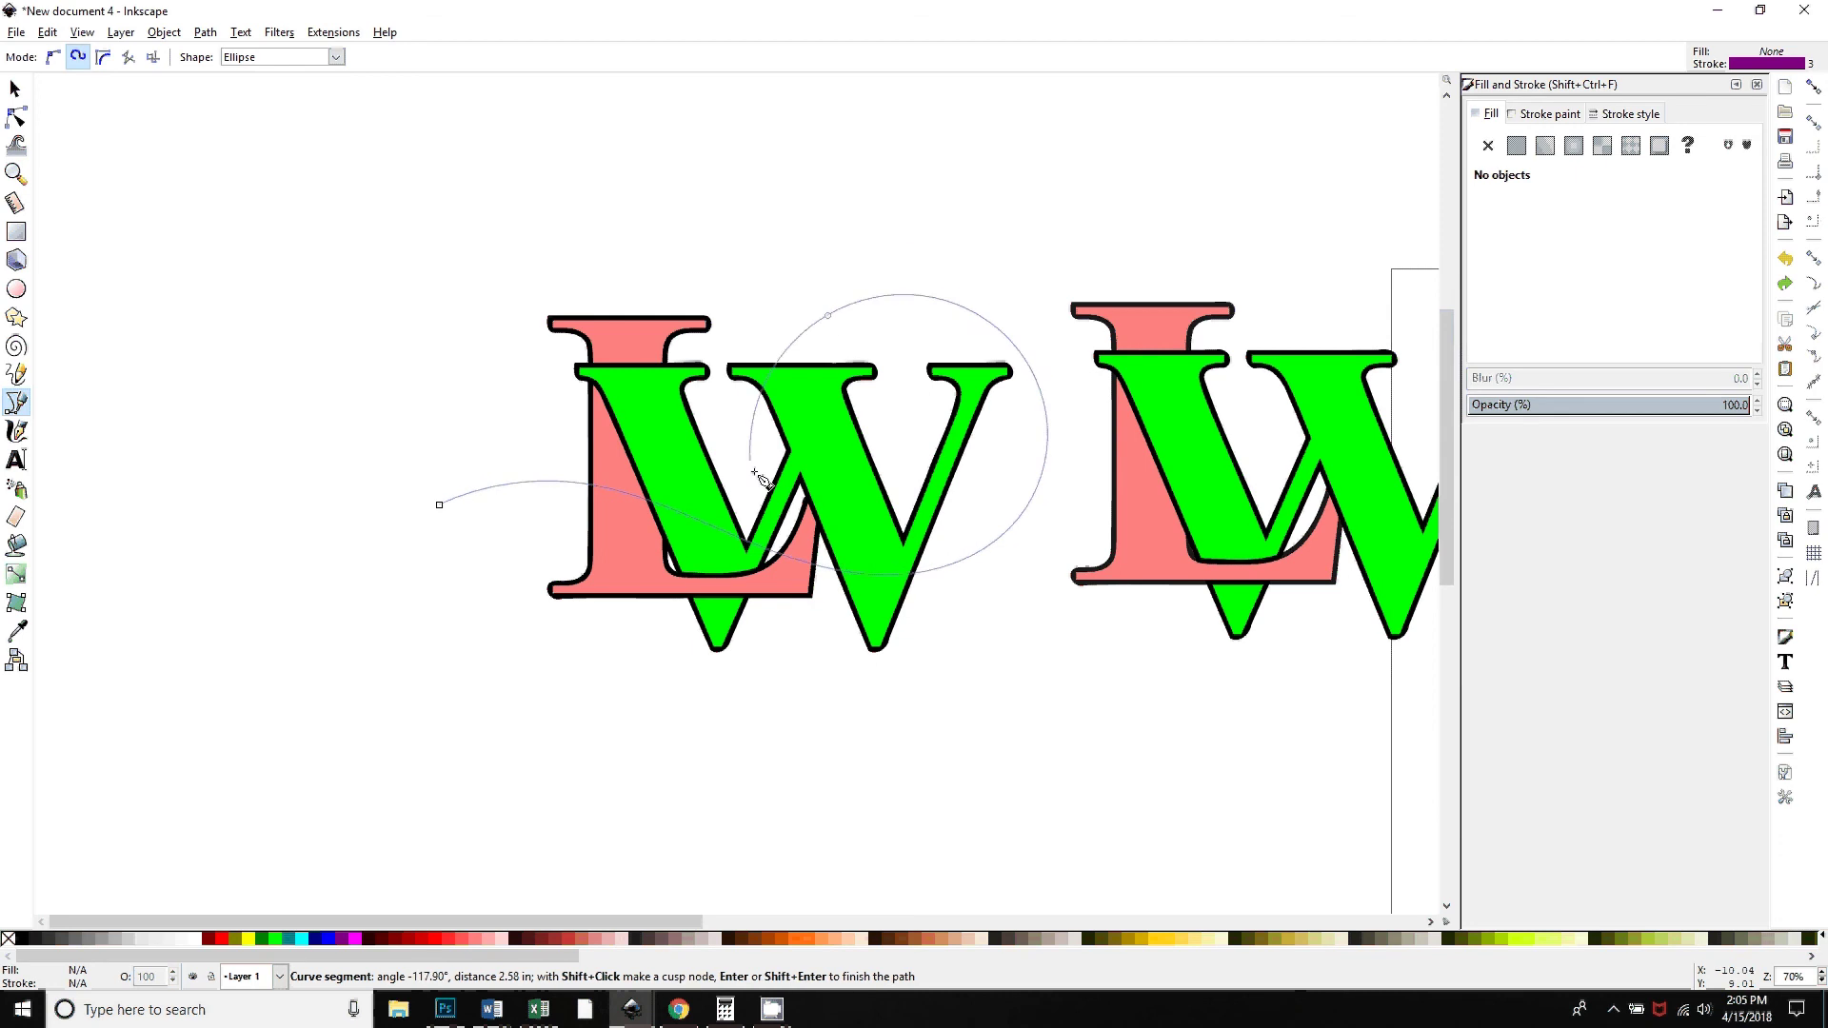
pyautogui.doubleClick(872, 458)
pyautogui.press('n')
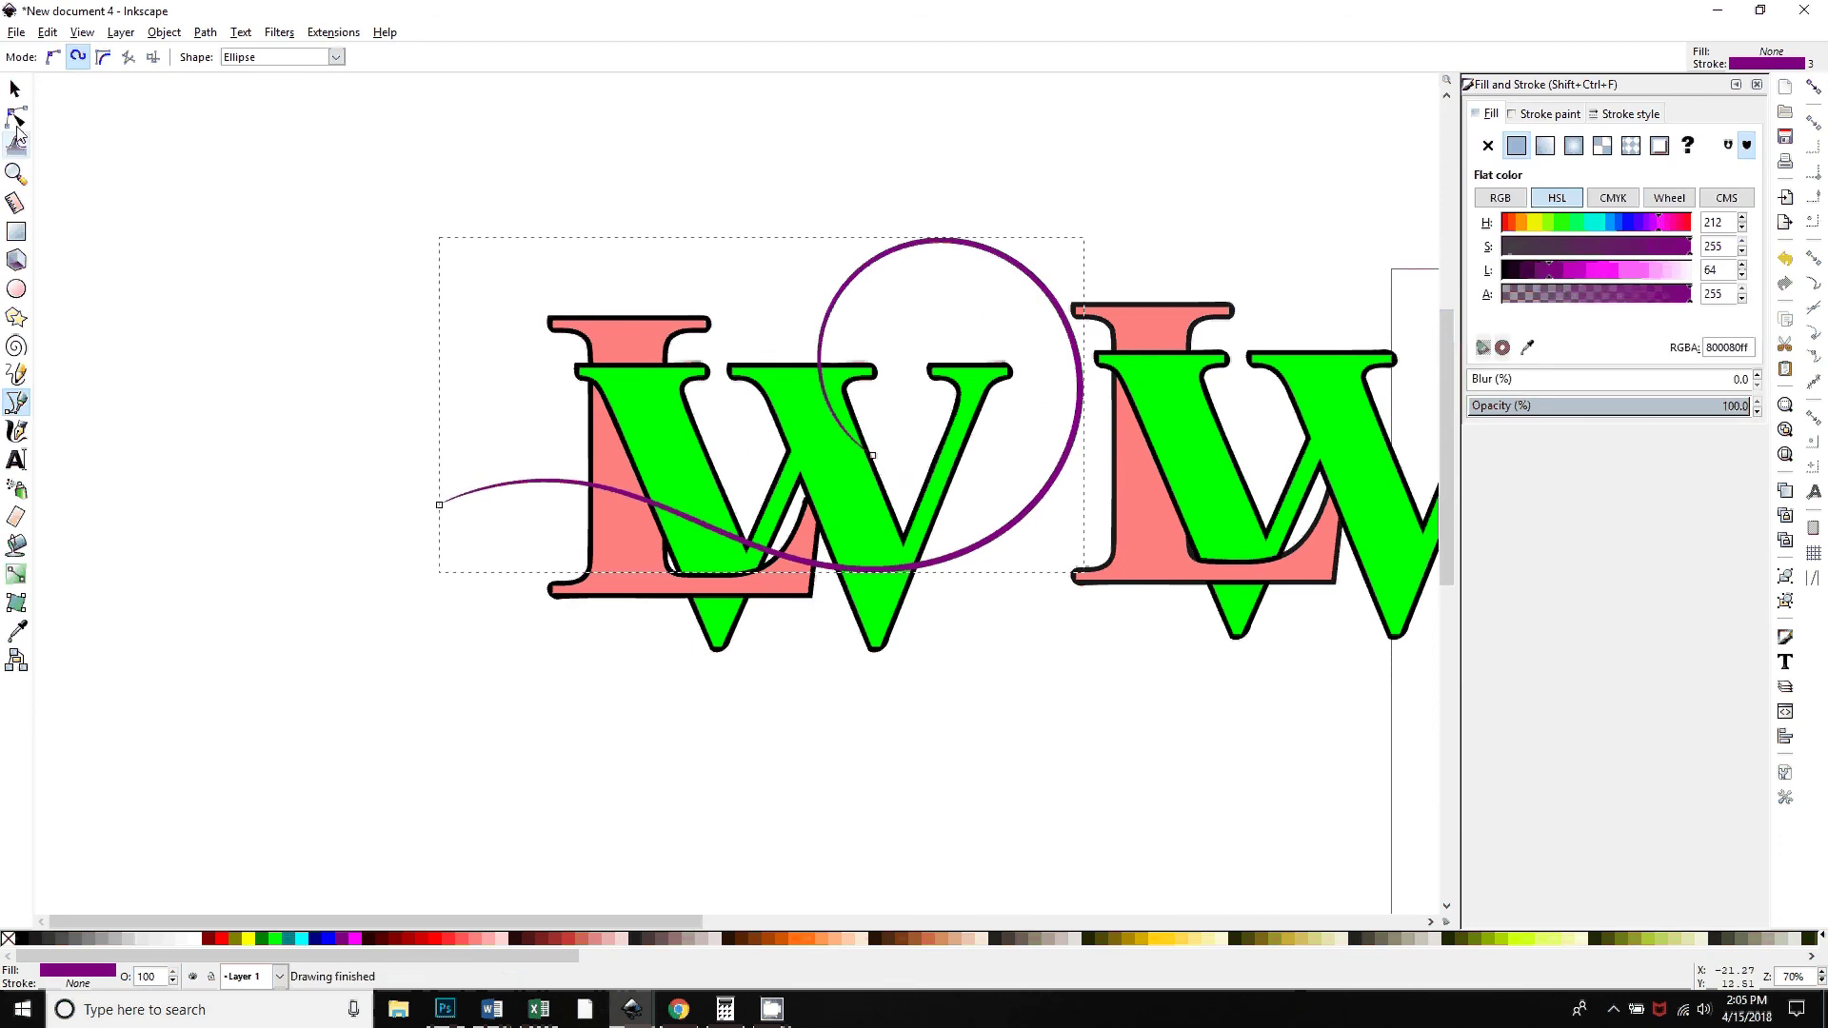
pyautogui.moveTo(441, 505); pyautogui.dragTo(460, 530)
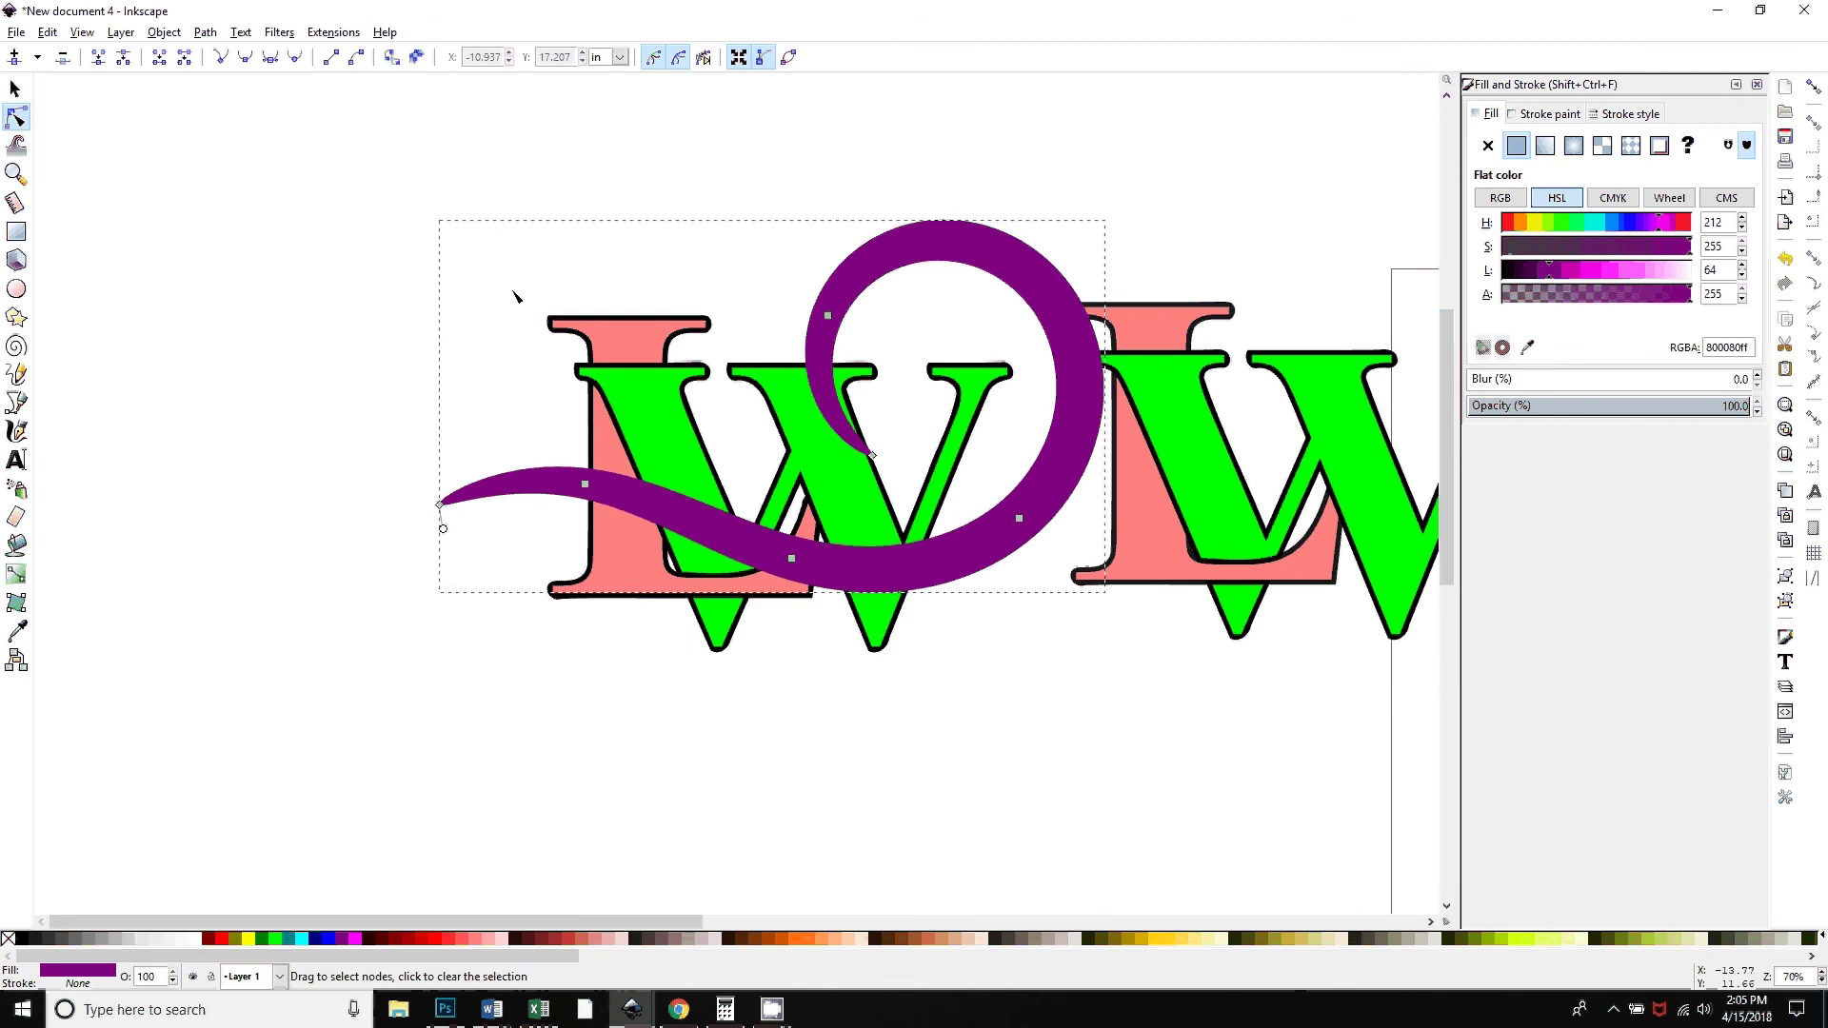
# Shift the purple swirl slightly up and to the left over the monogram, and delete it
pyautogui.click(16, 88)
pyautogui.moveTo(1017, 567); pyautogui.dragTo(907, 521)
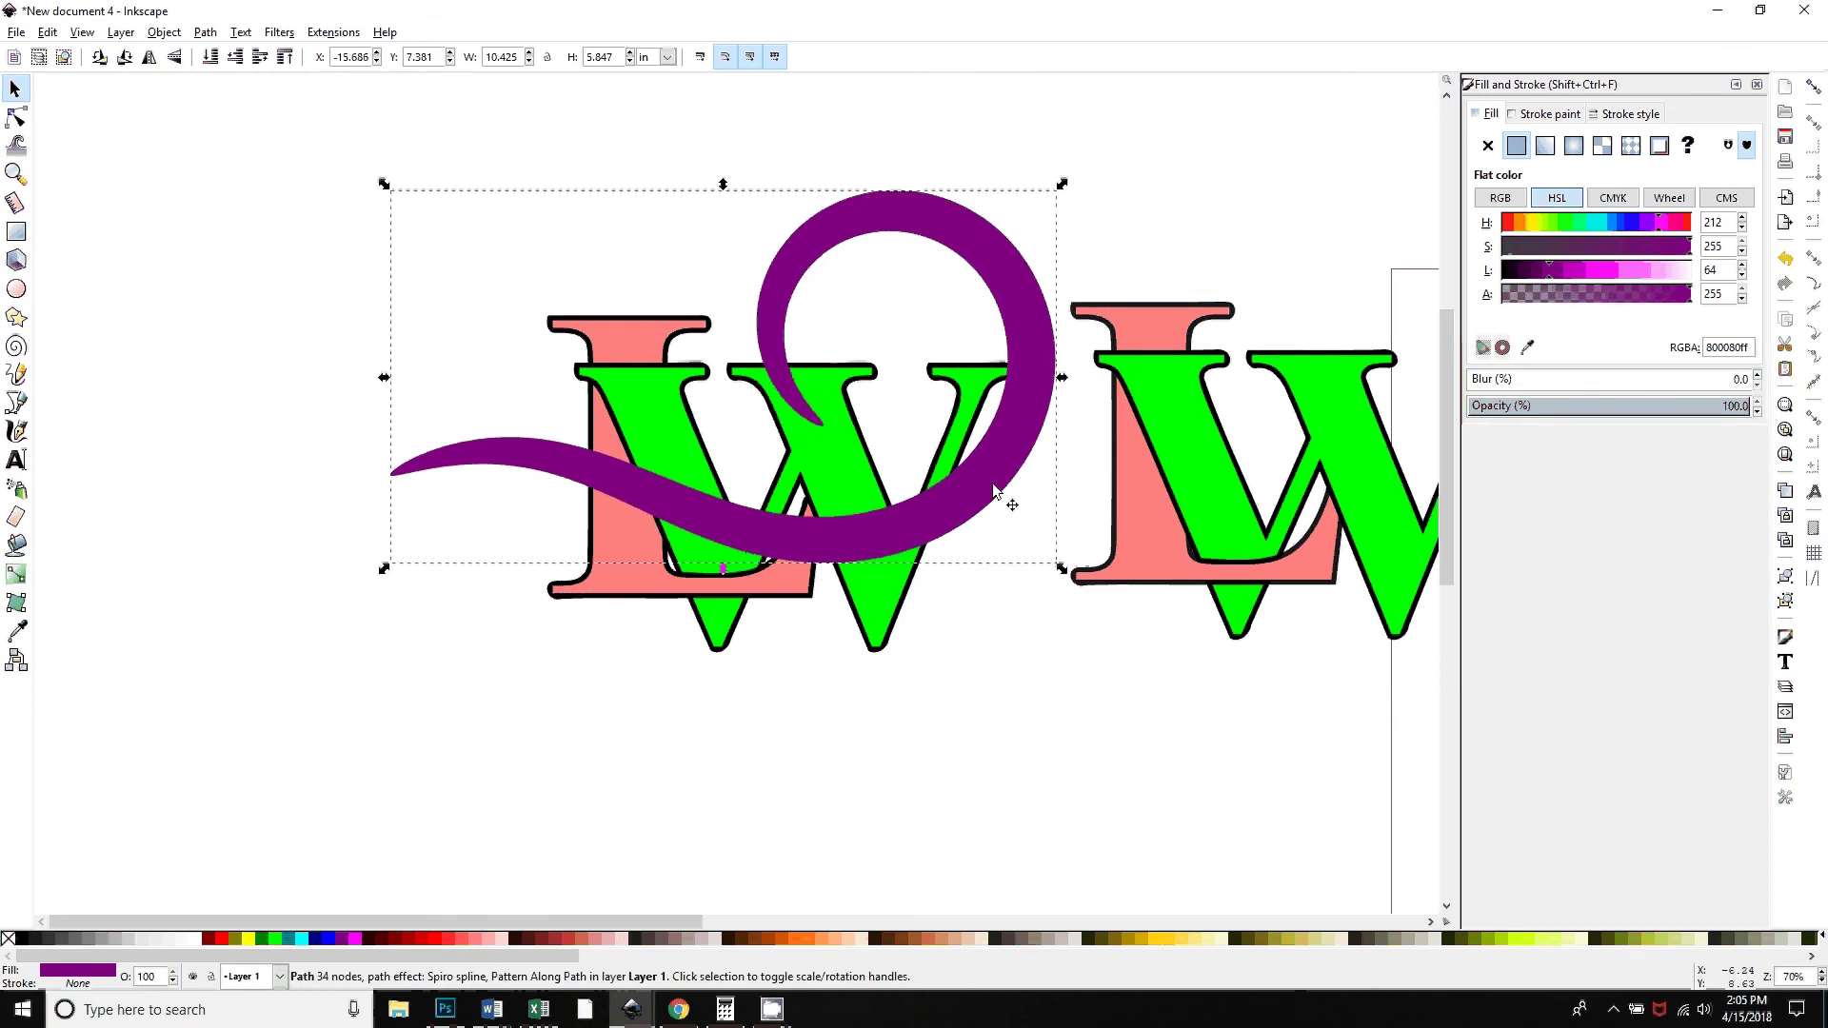
pyautogui.press('Delete')
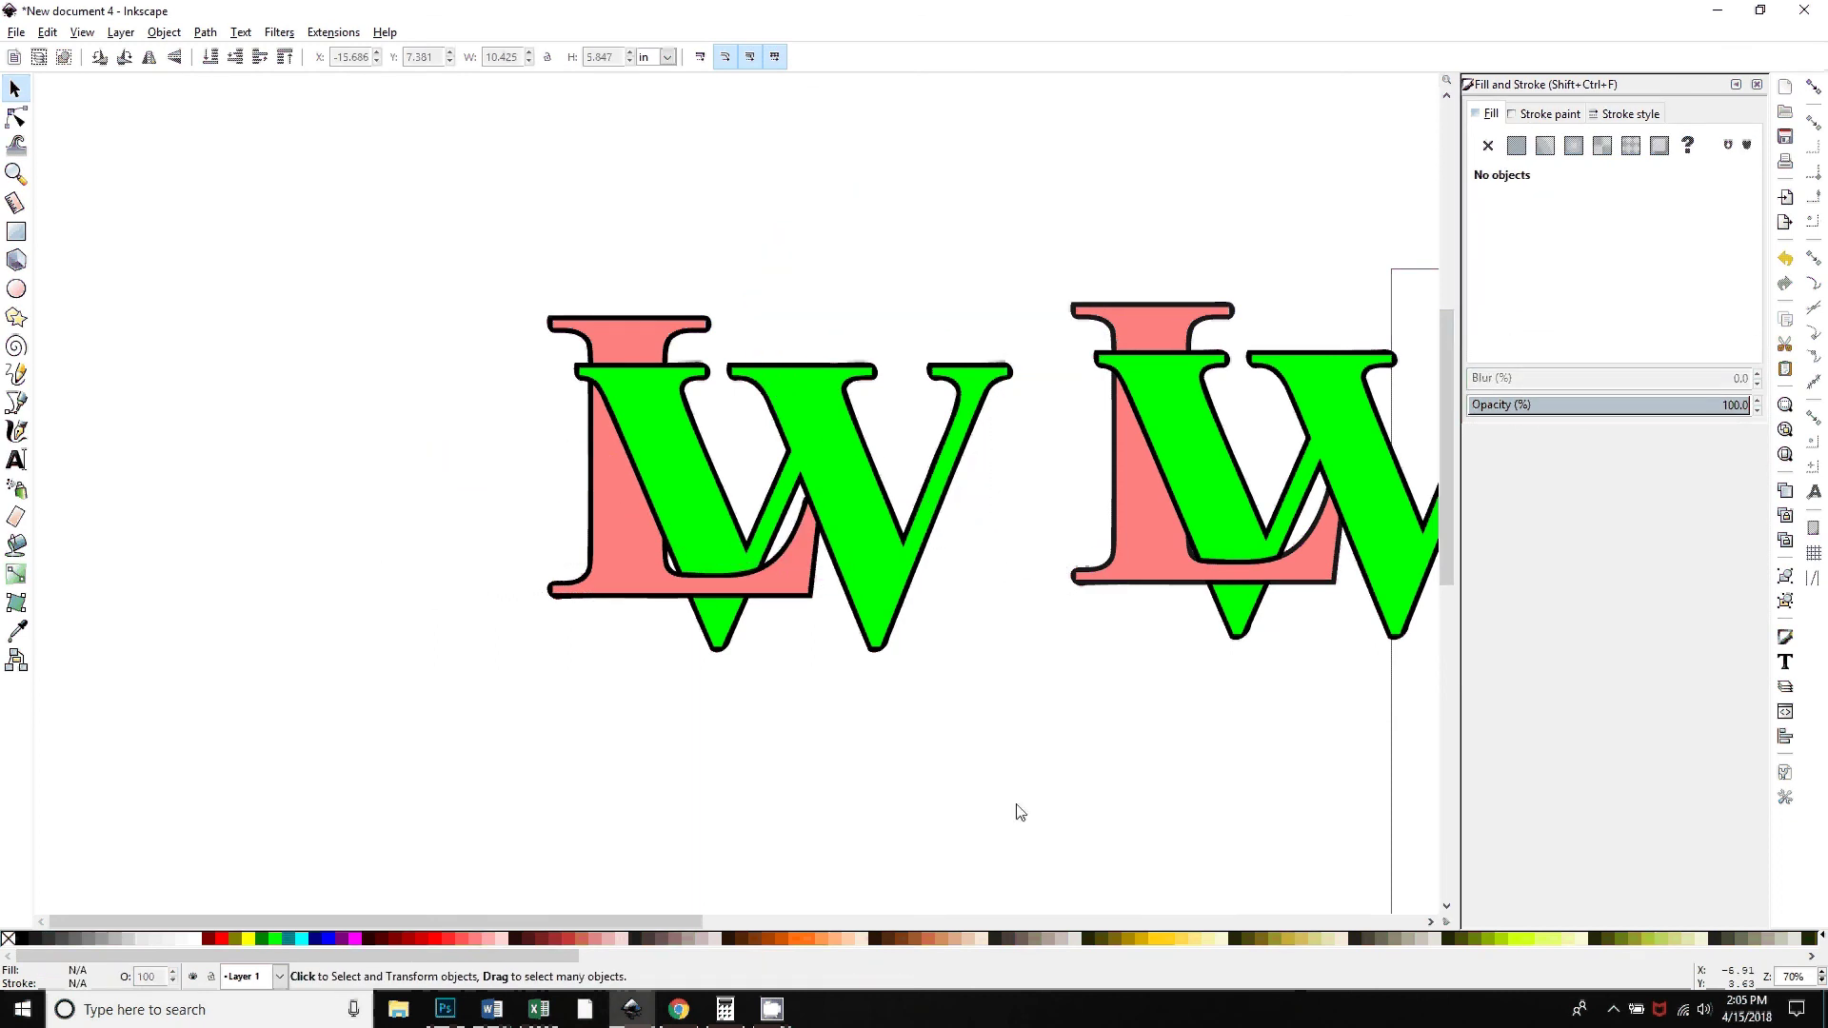
pyautogui.hscroll(5, 722, 779)
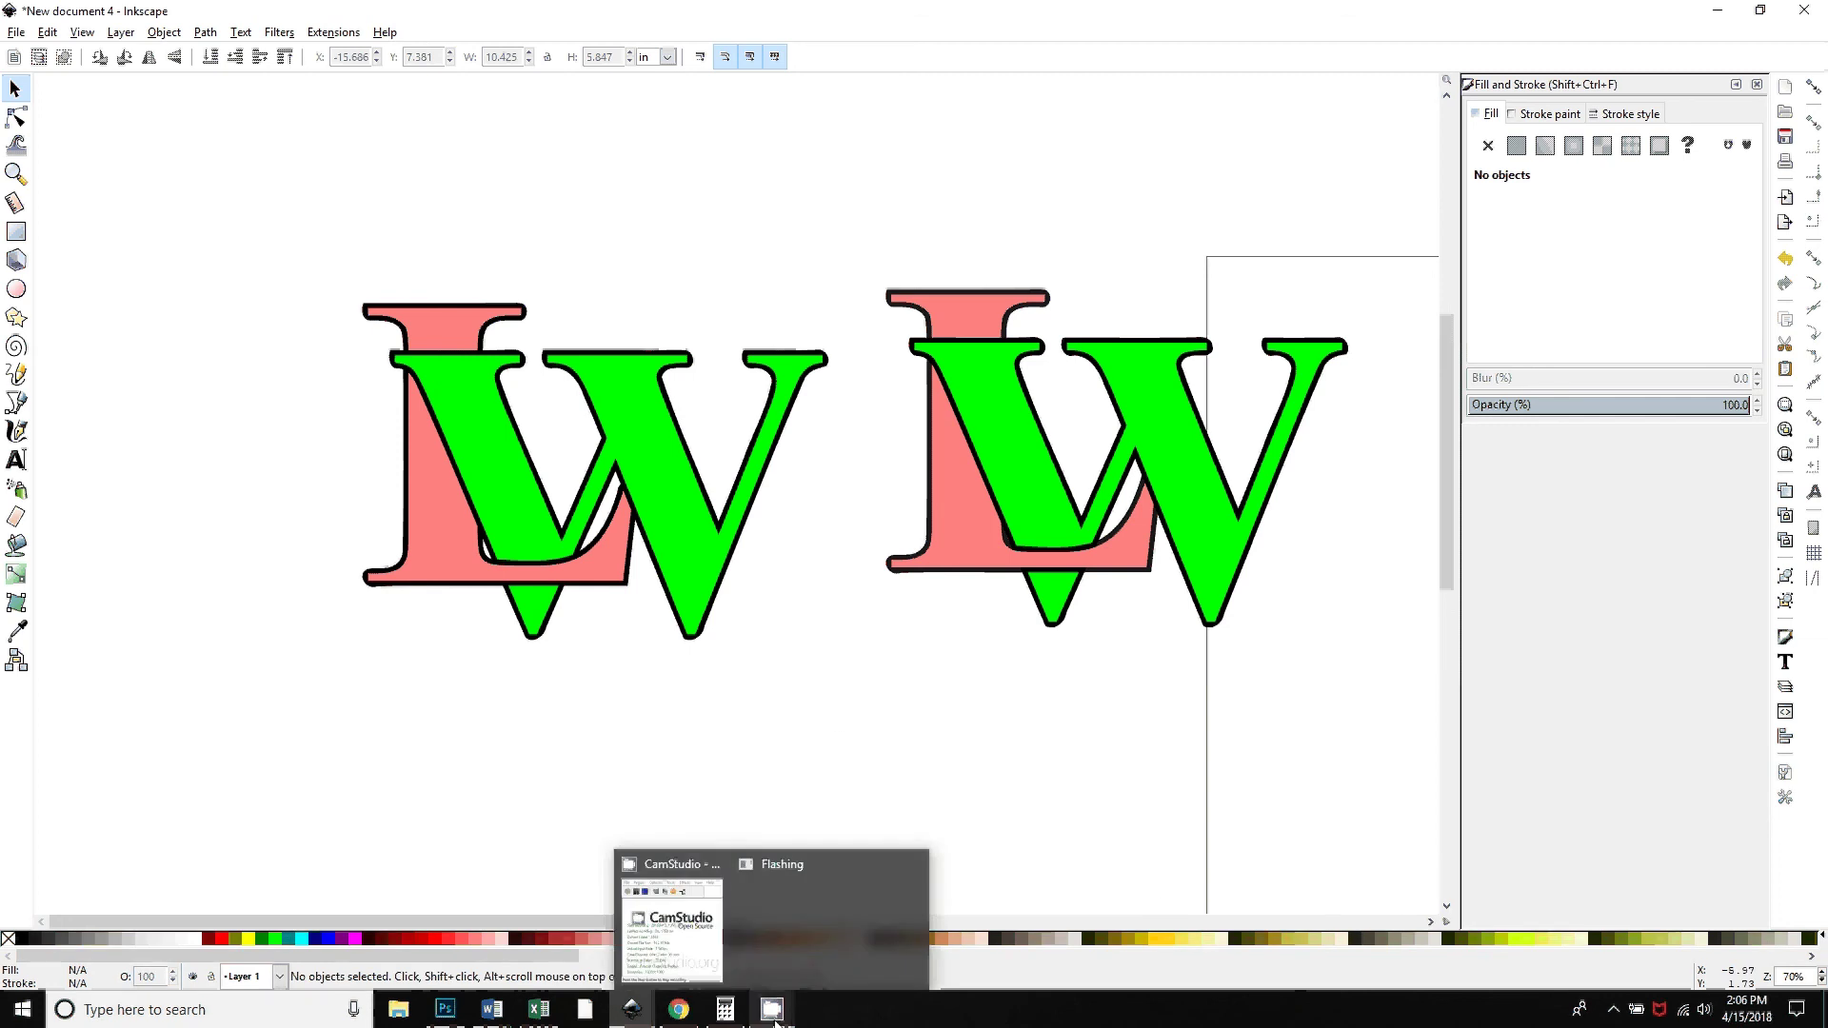
pyautogui.click(676, 938)
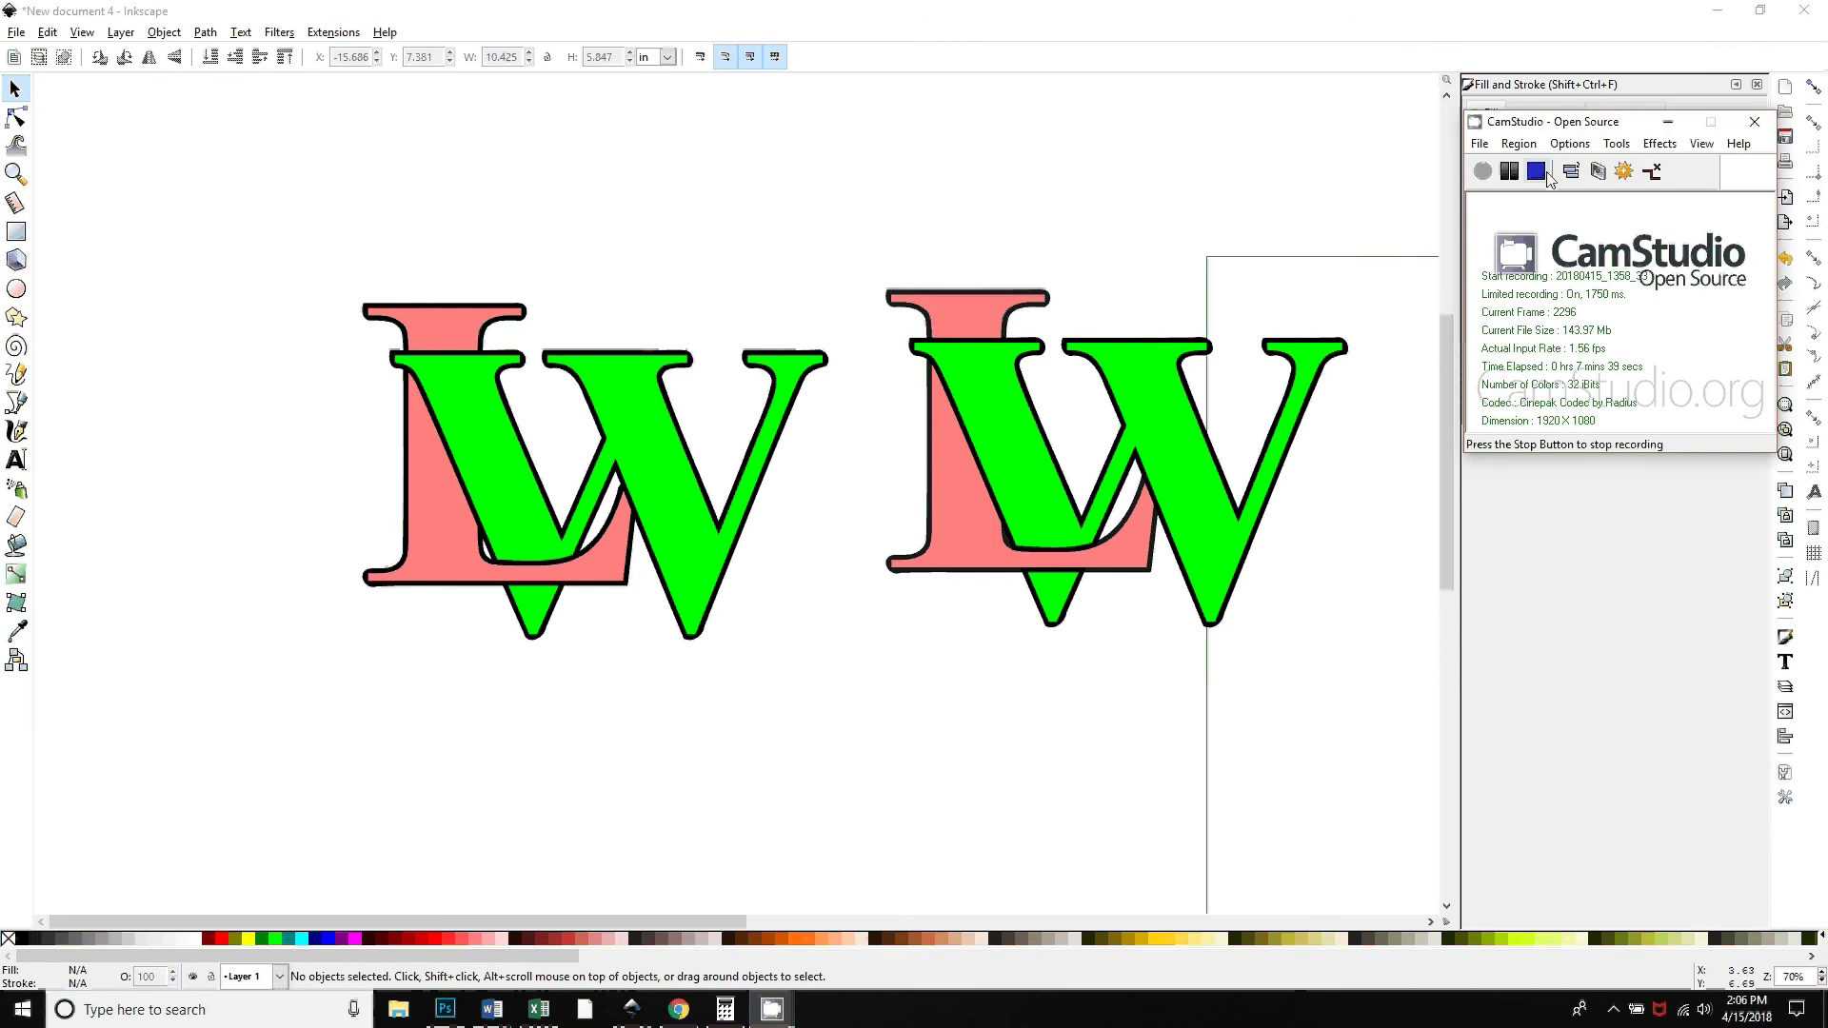